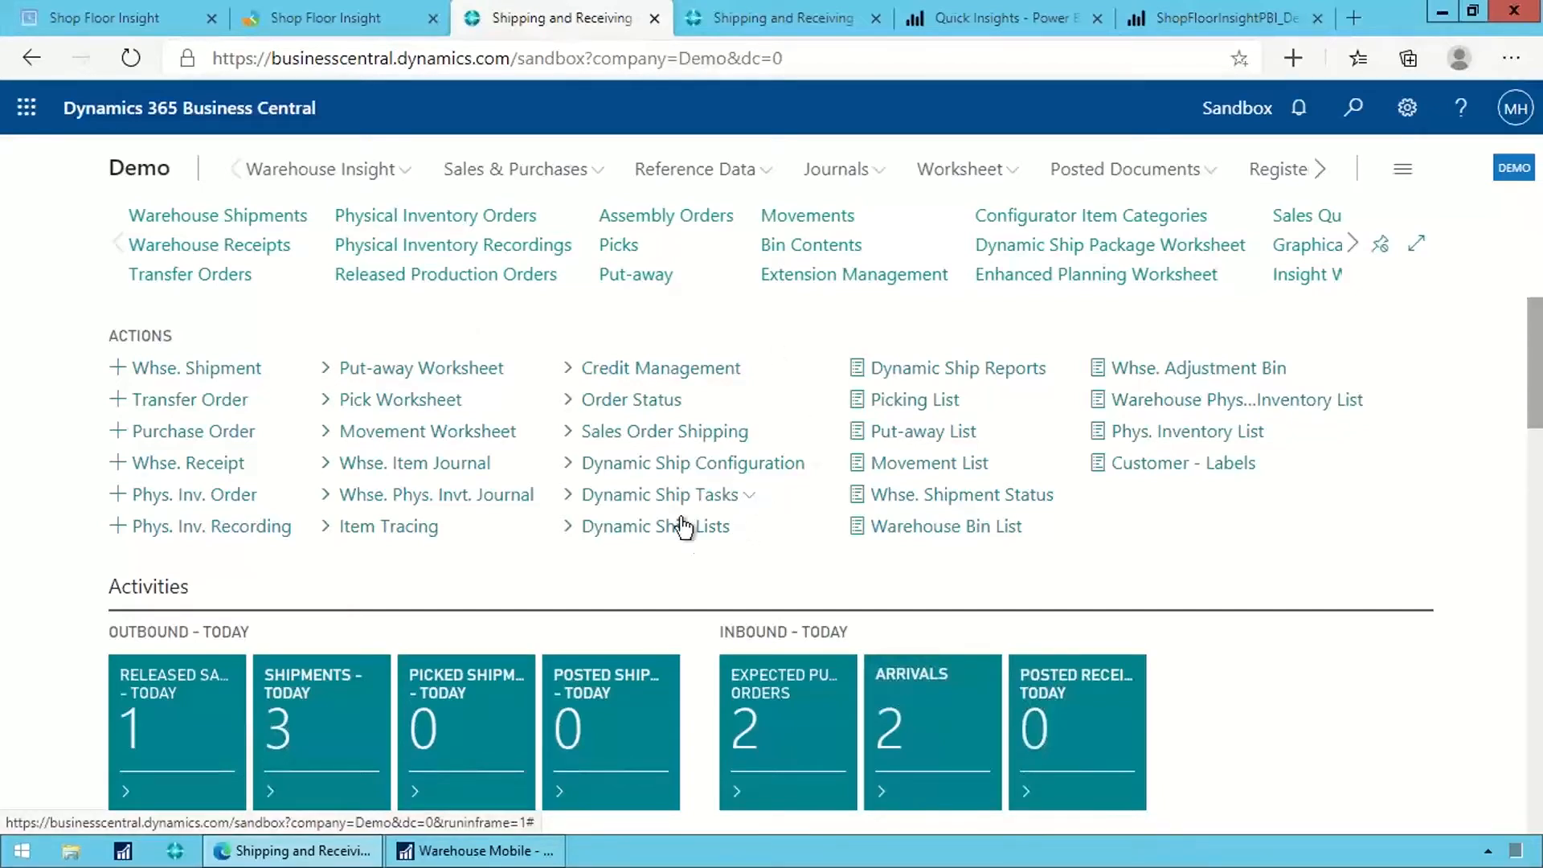
- Open the Package Worksheet from the Dynamic Ship Tasks actions on the home page
click(733, 528)
click(736, 497)
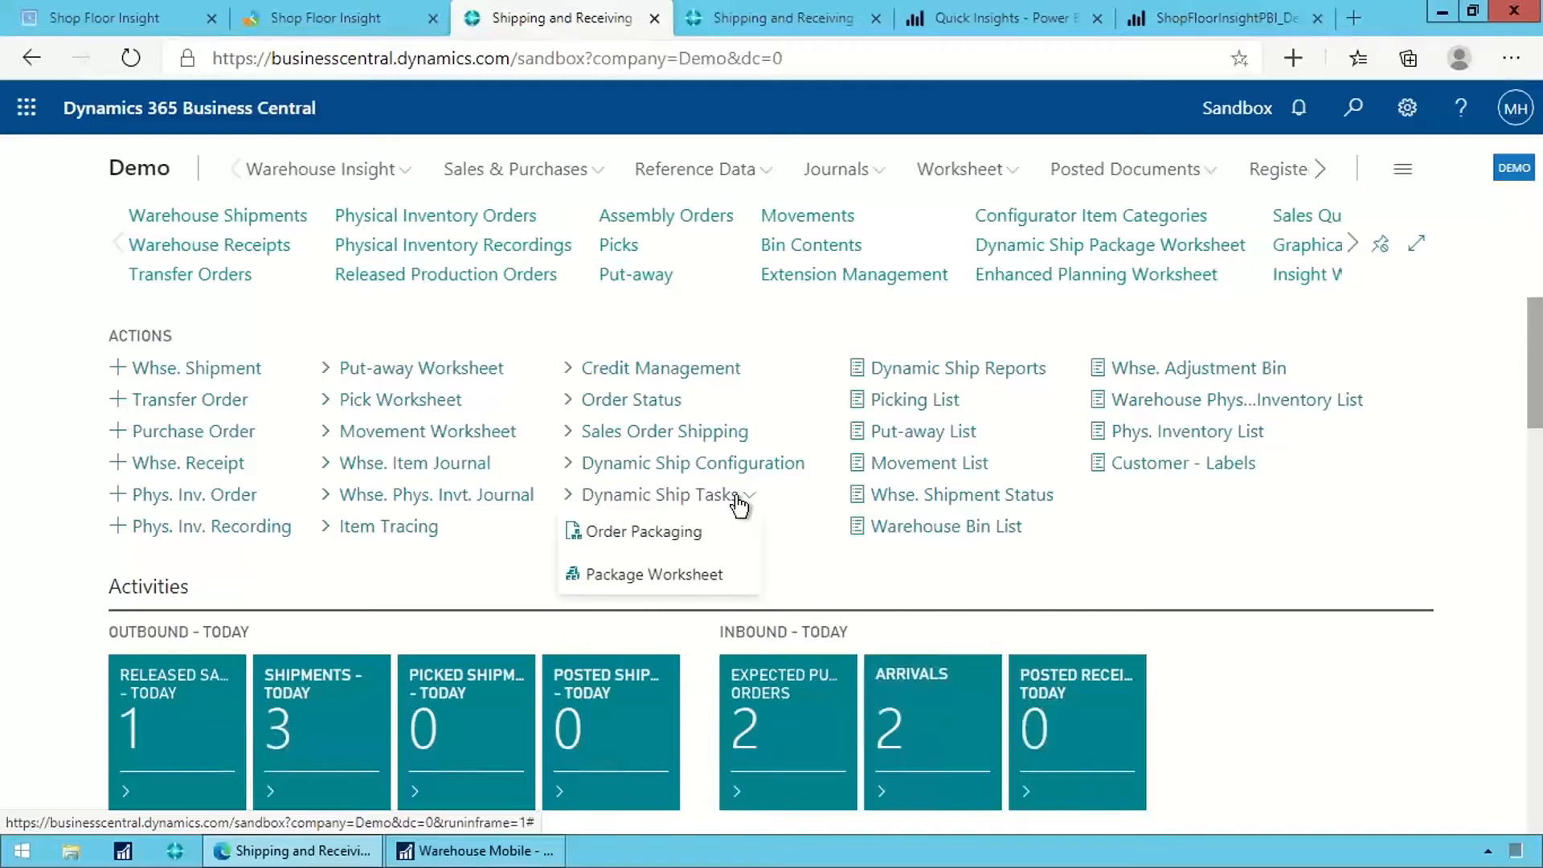
click(689, 575)
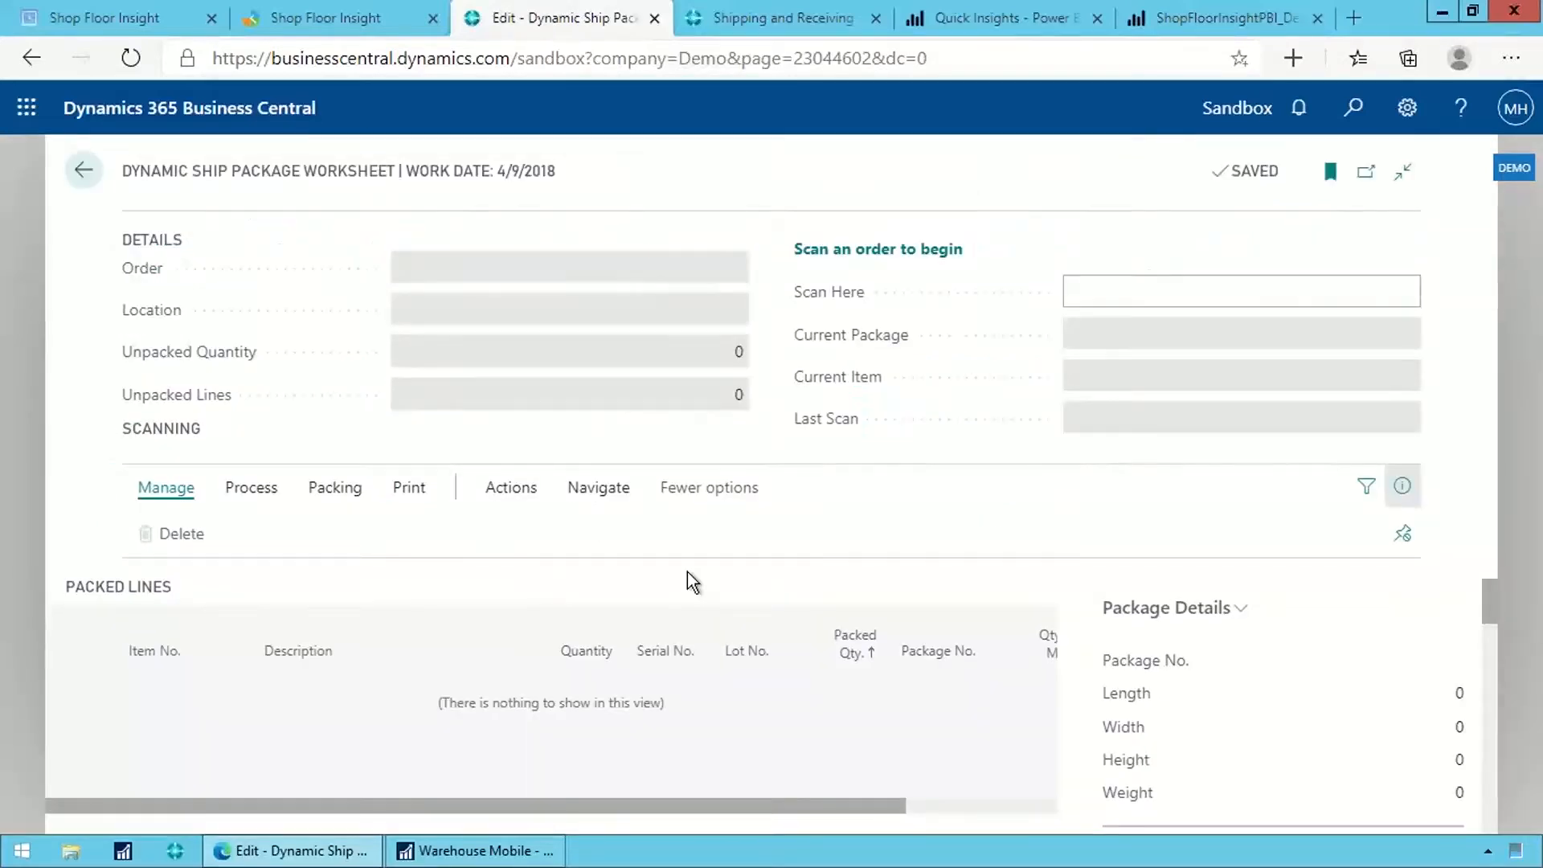
key(ctrl+minus)
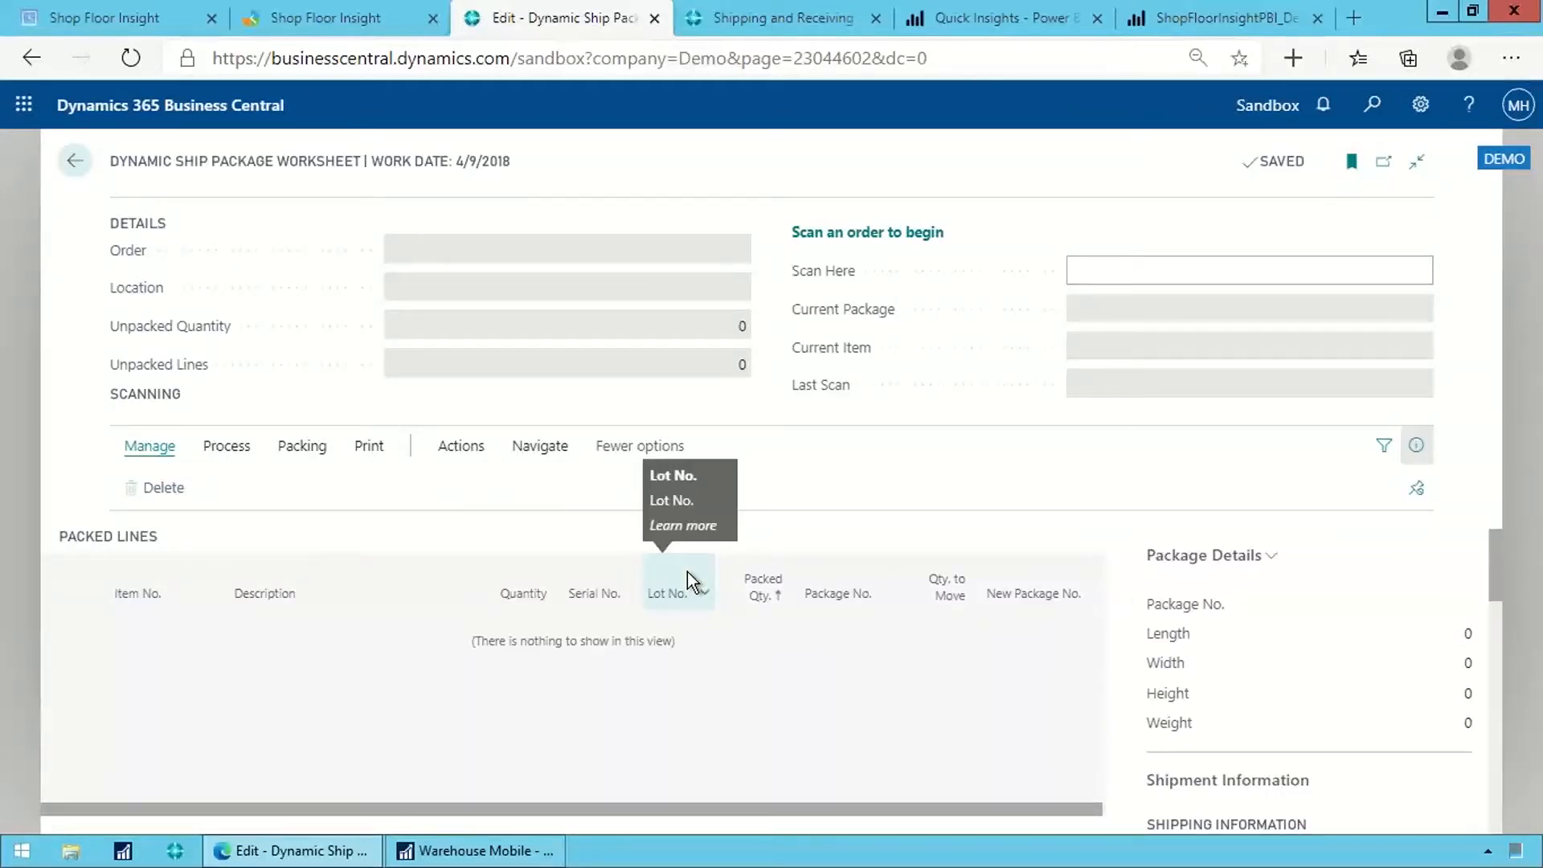
- Load the sales order to pack into the package worksheet by entering its order number in the Scan Here field
click(1333, 274)
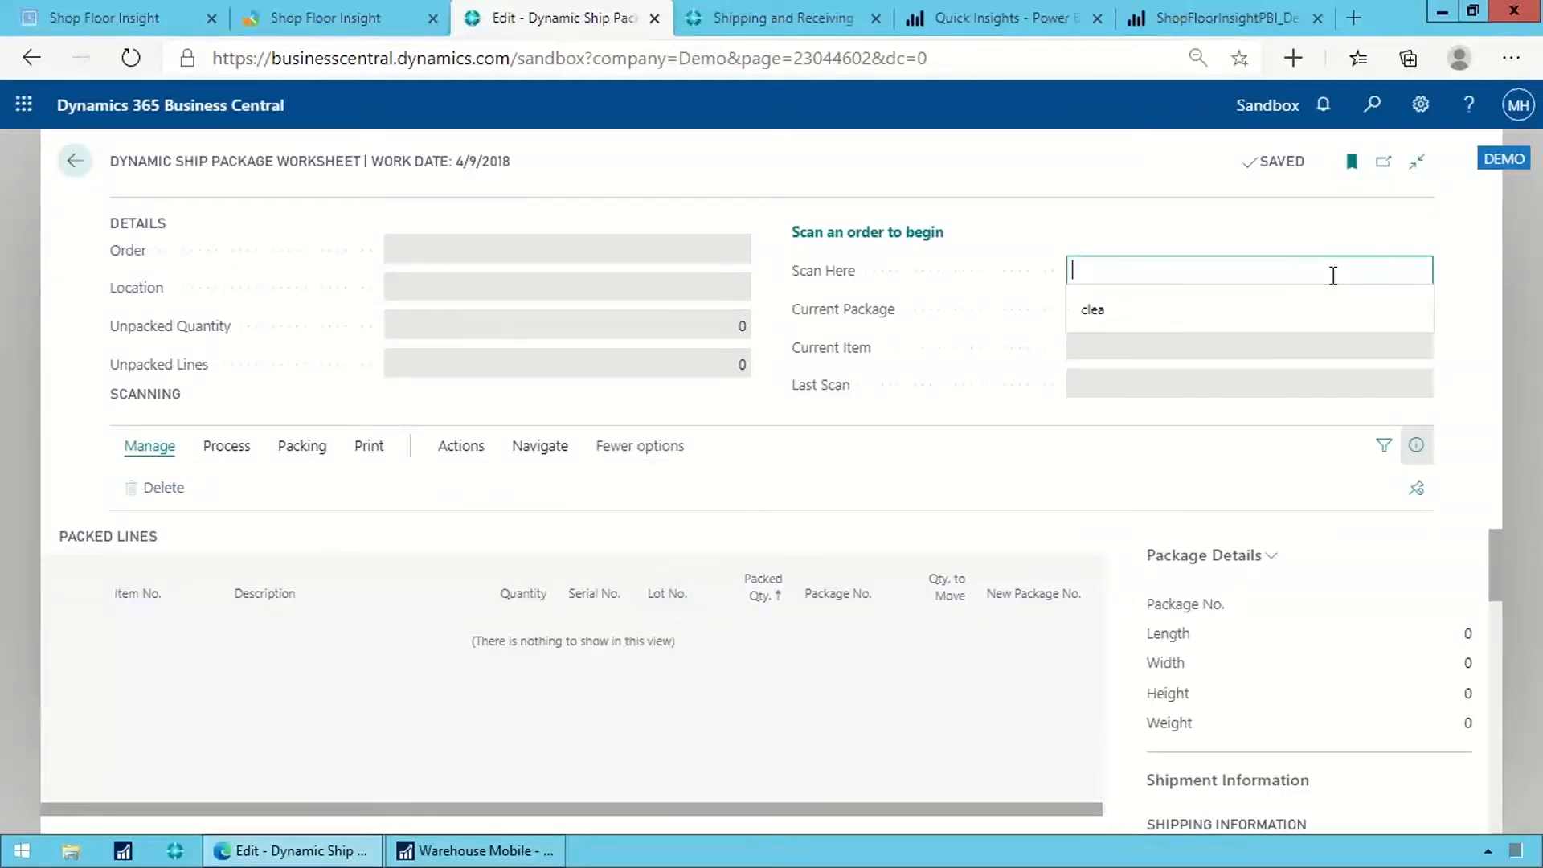
click(1333, 252)
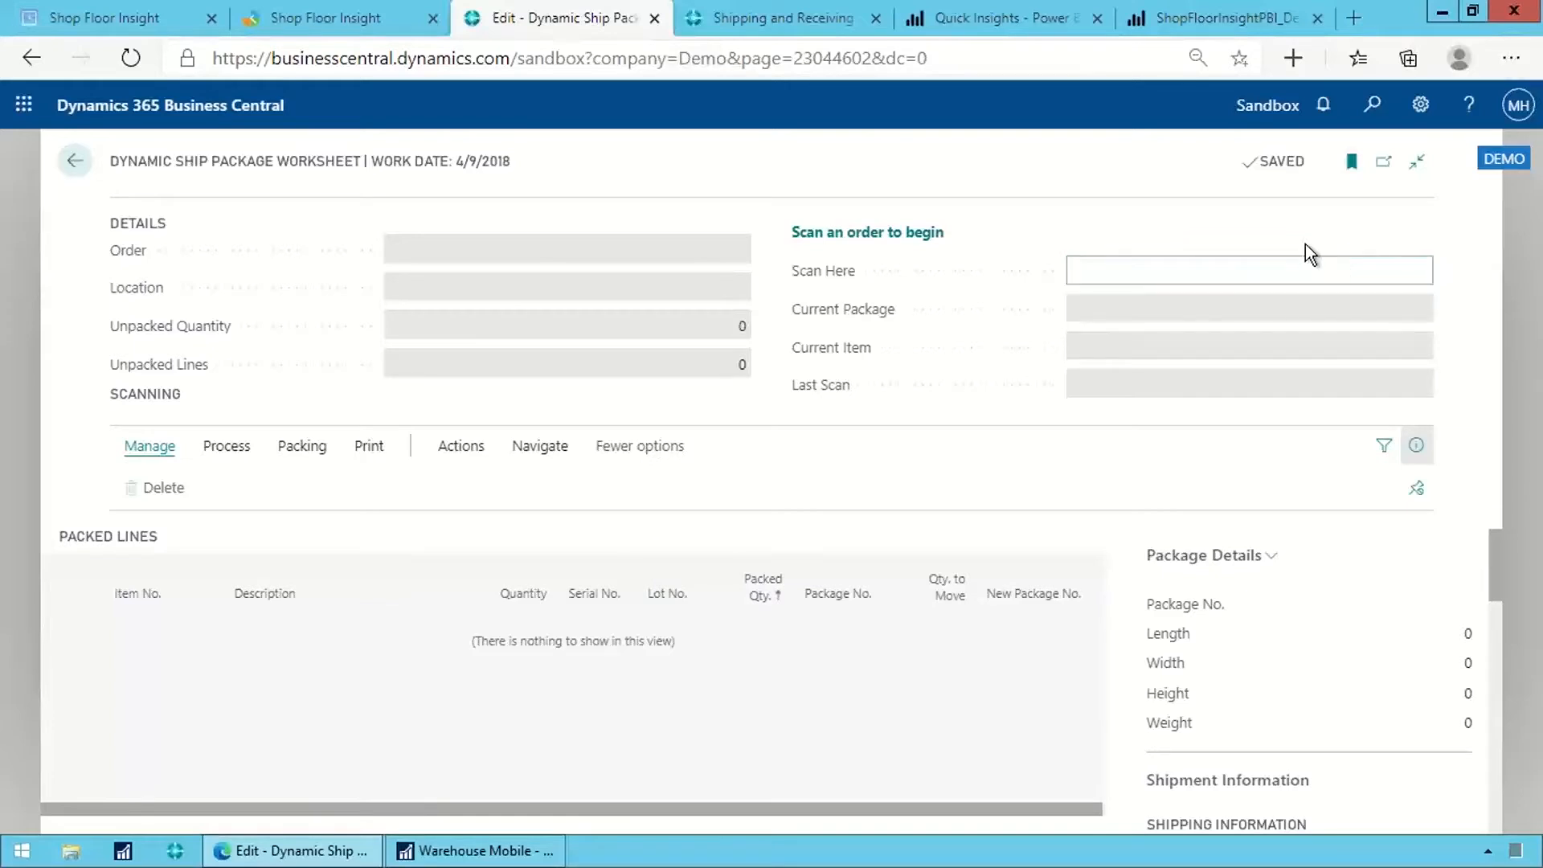
click(1312, 272)
click(1480, 366)
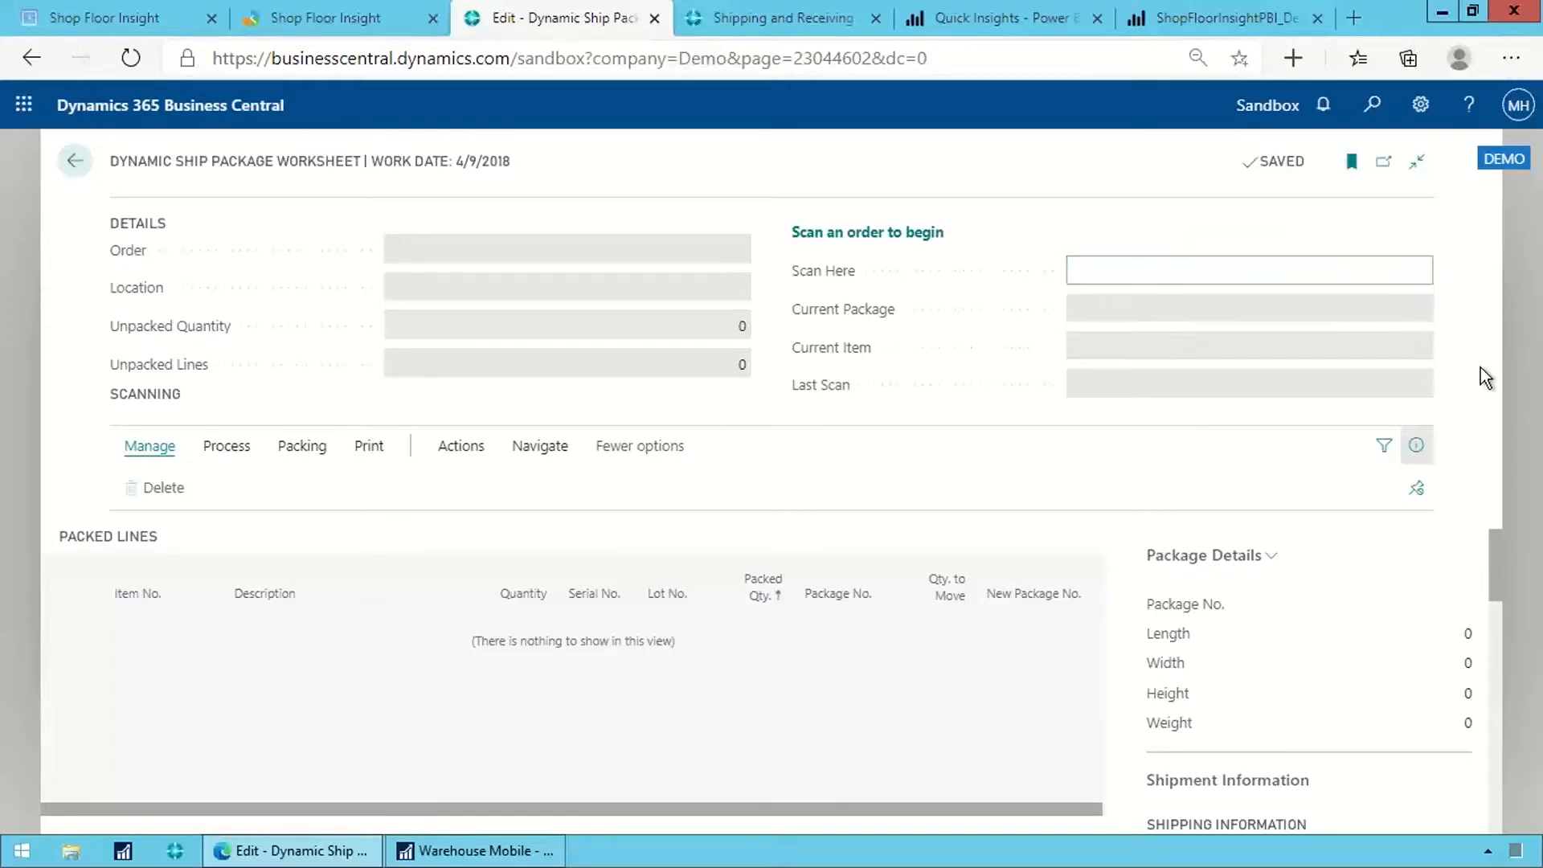
click(1322, 269)
click(1409, 318)
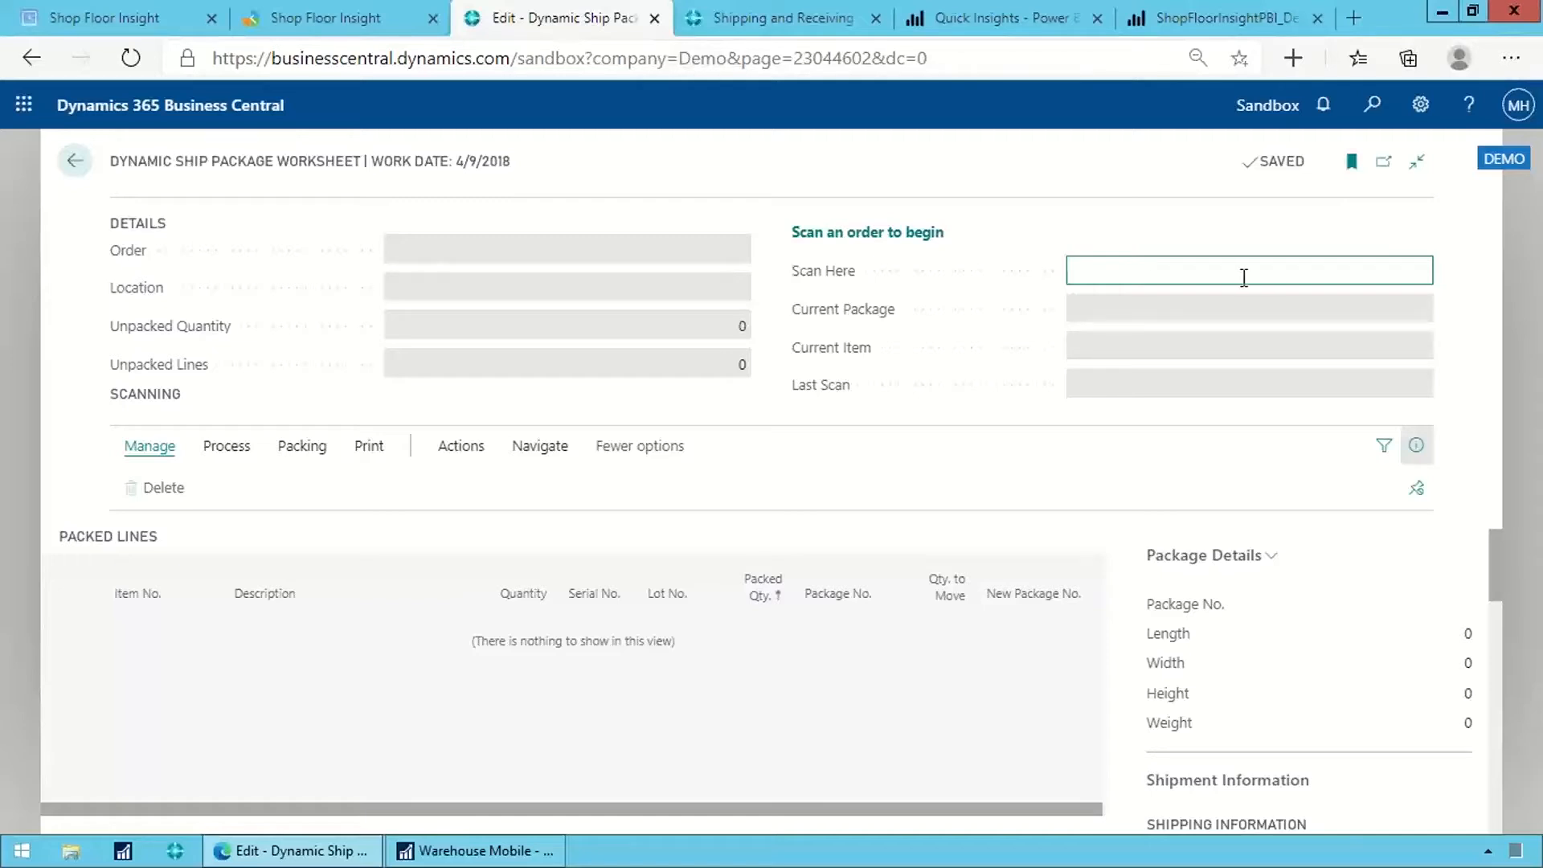
text(S-ORD101004)
key(Return)
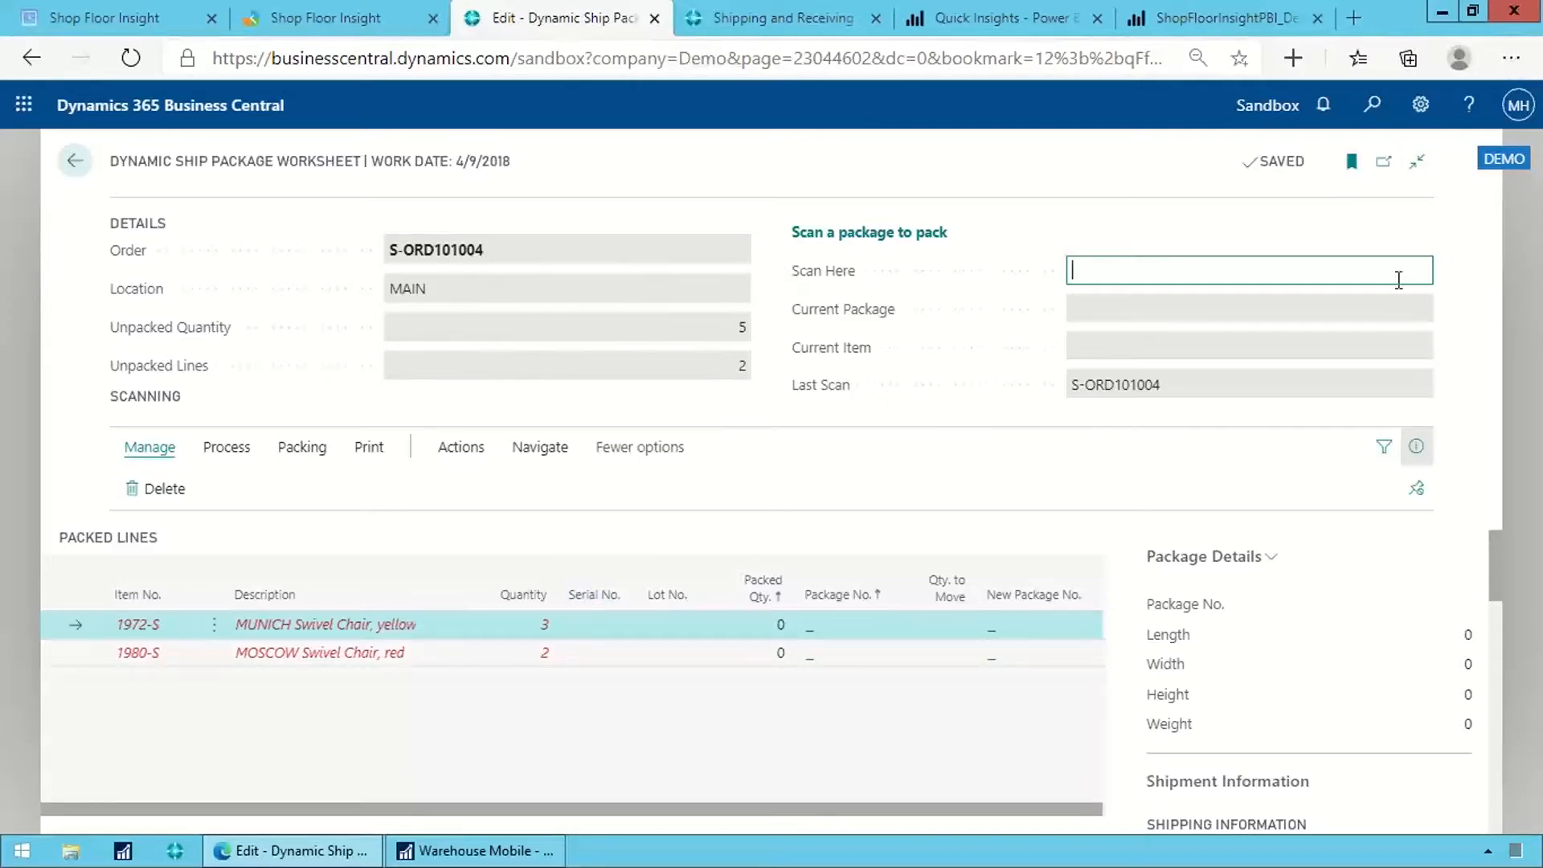
- Review the loaded order's shipping, document, destination and packages information and its order comments
scroll(1281, 692, down, 3)
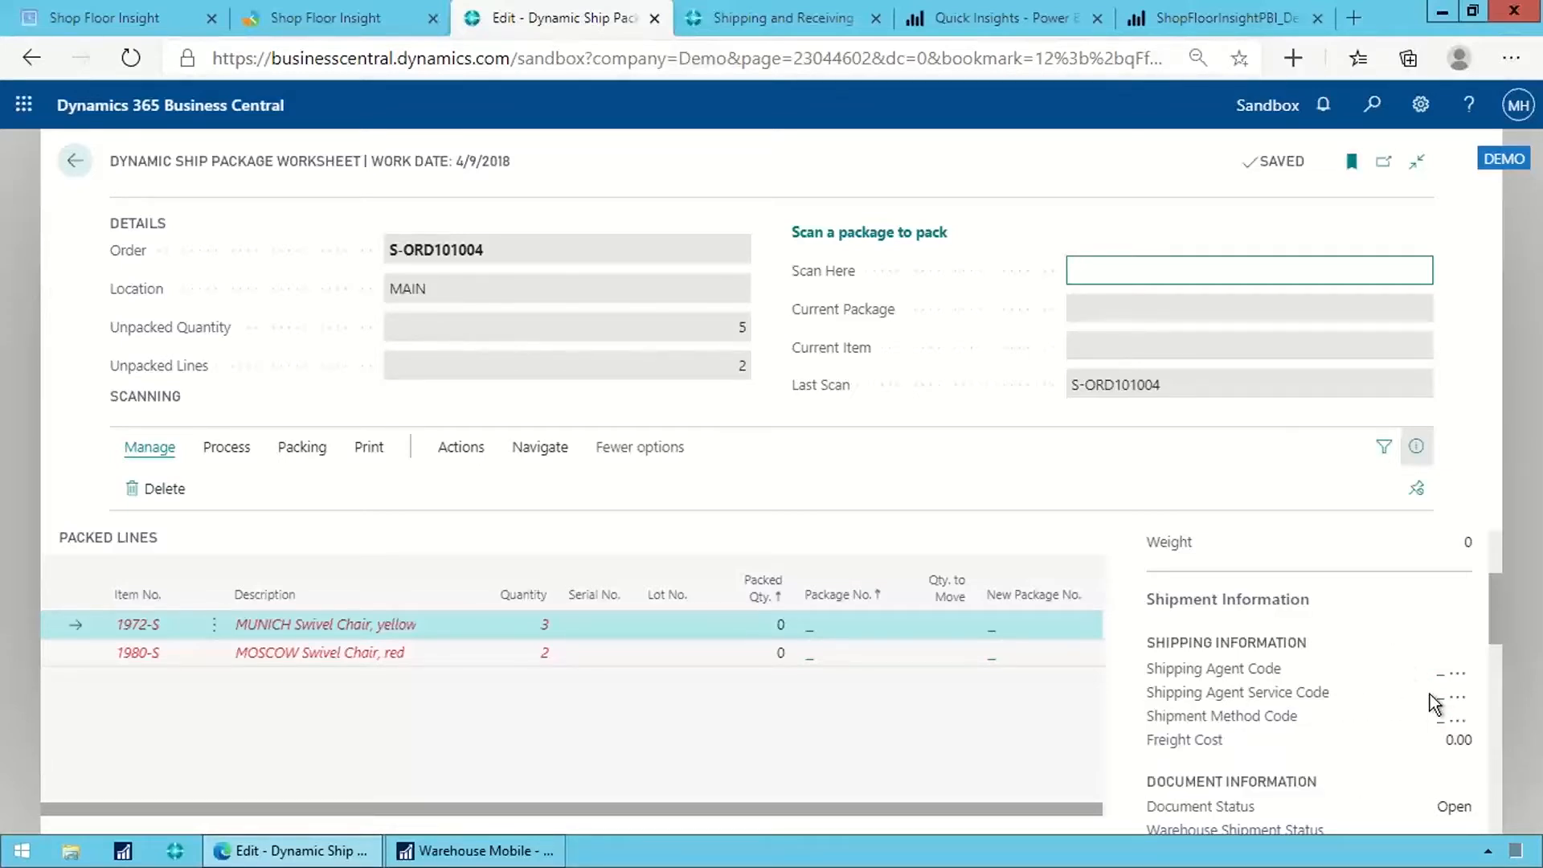
scroll(1431, 692, down, 1)
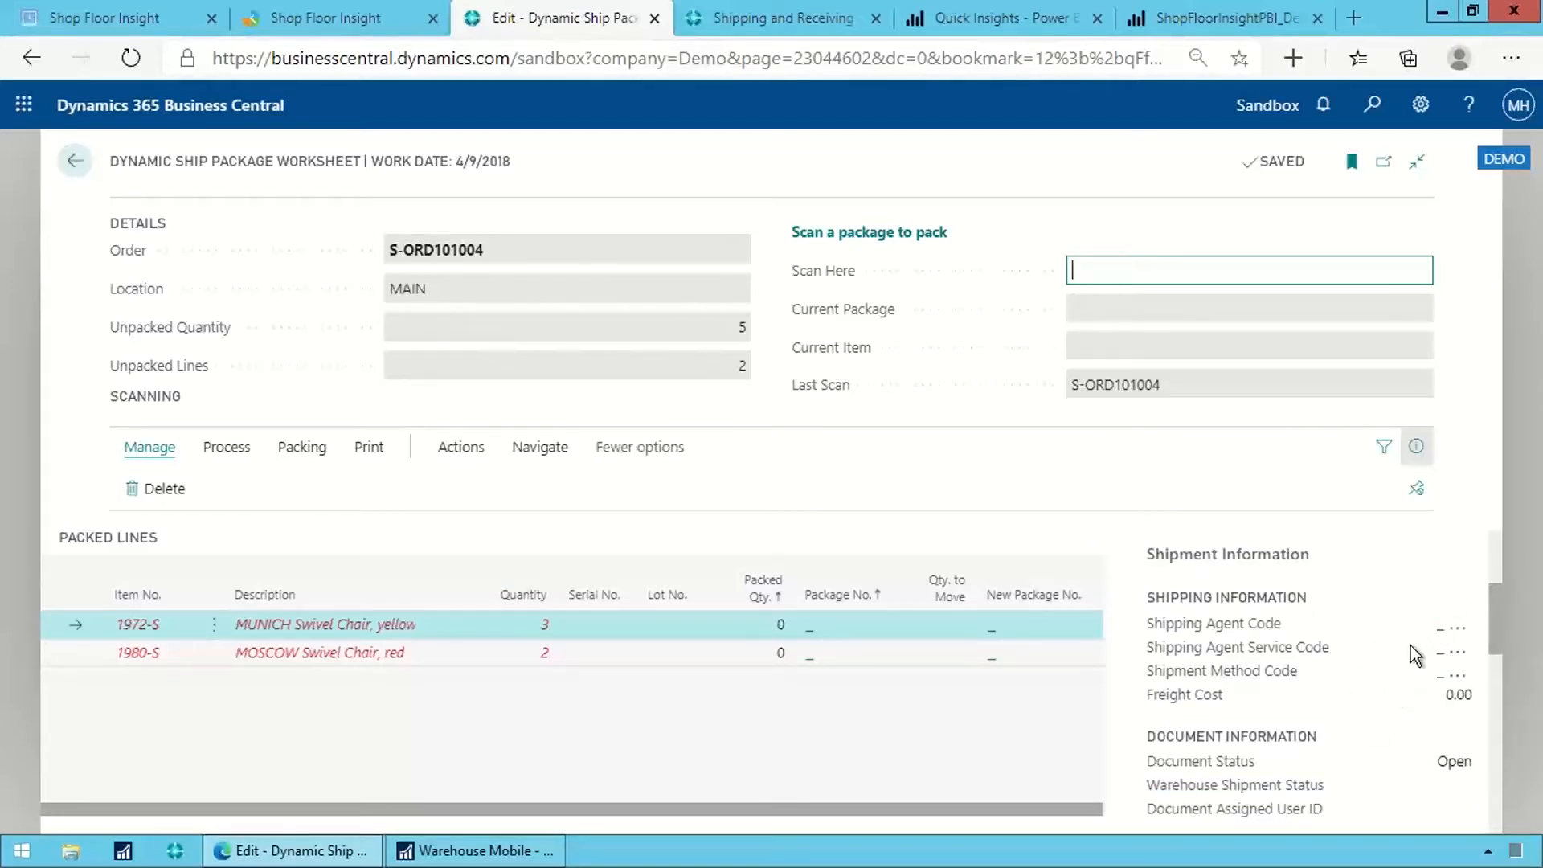
scroll(1414, 652, down, 4)
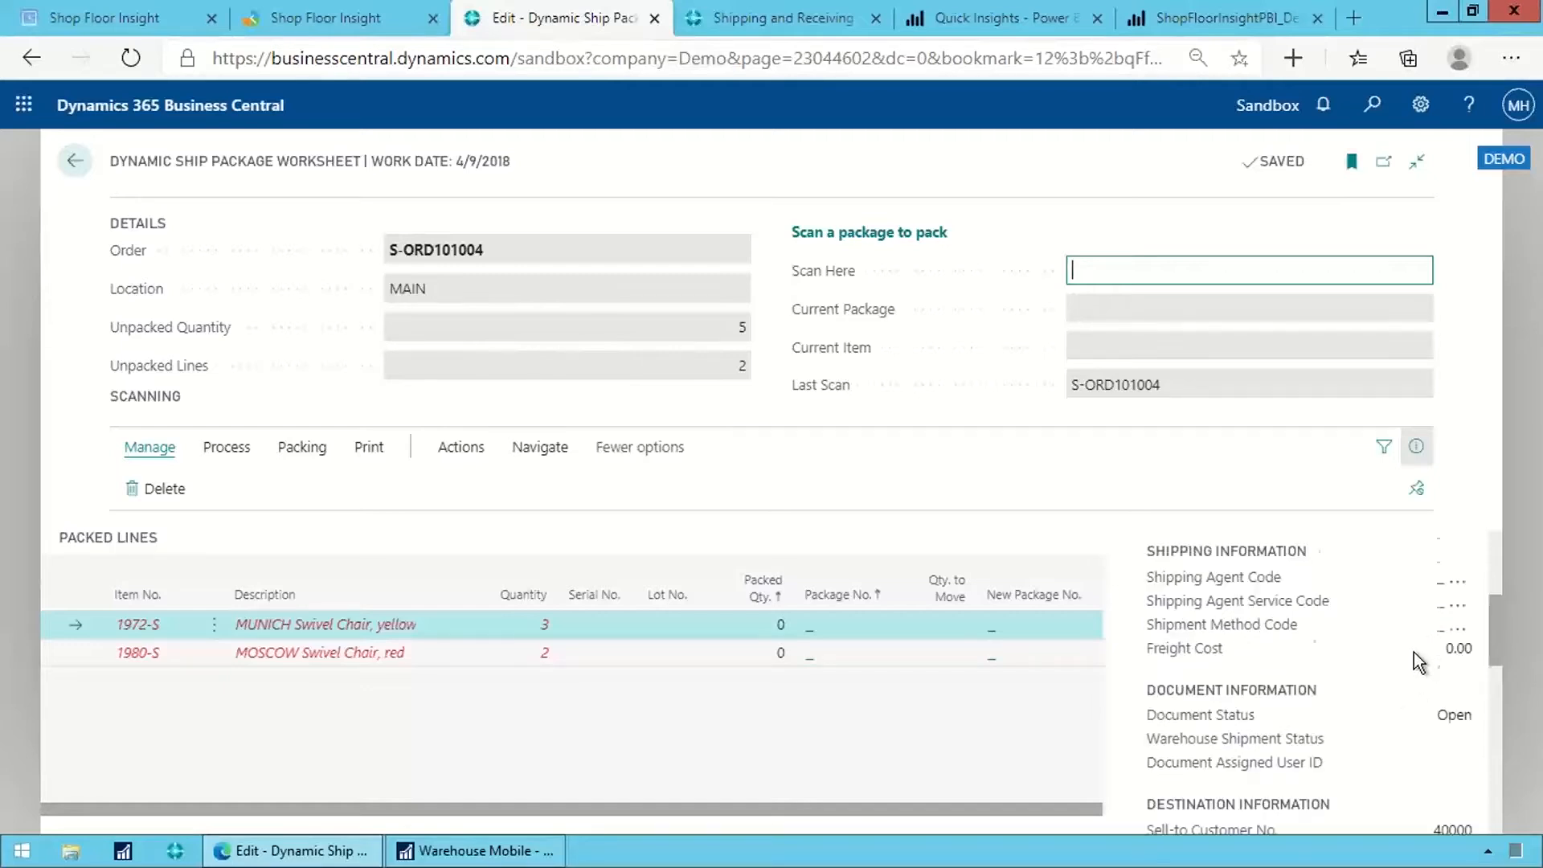
scroll(1408, 613, down, 3)
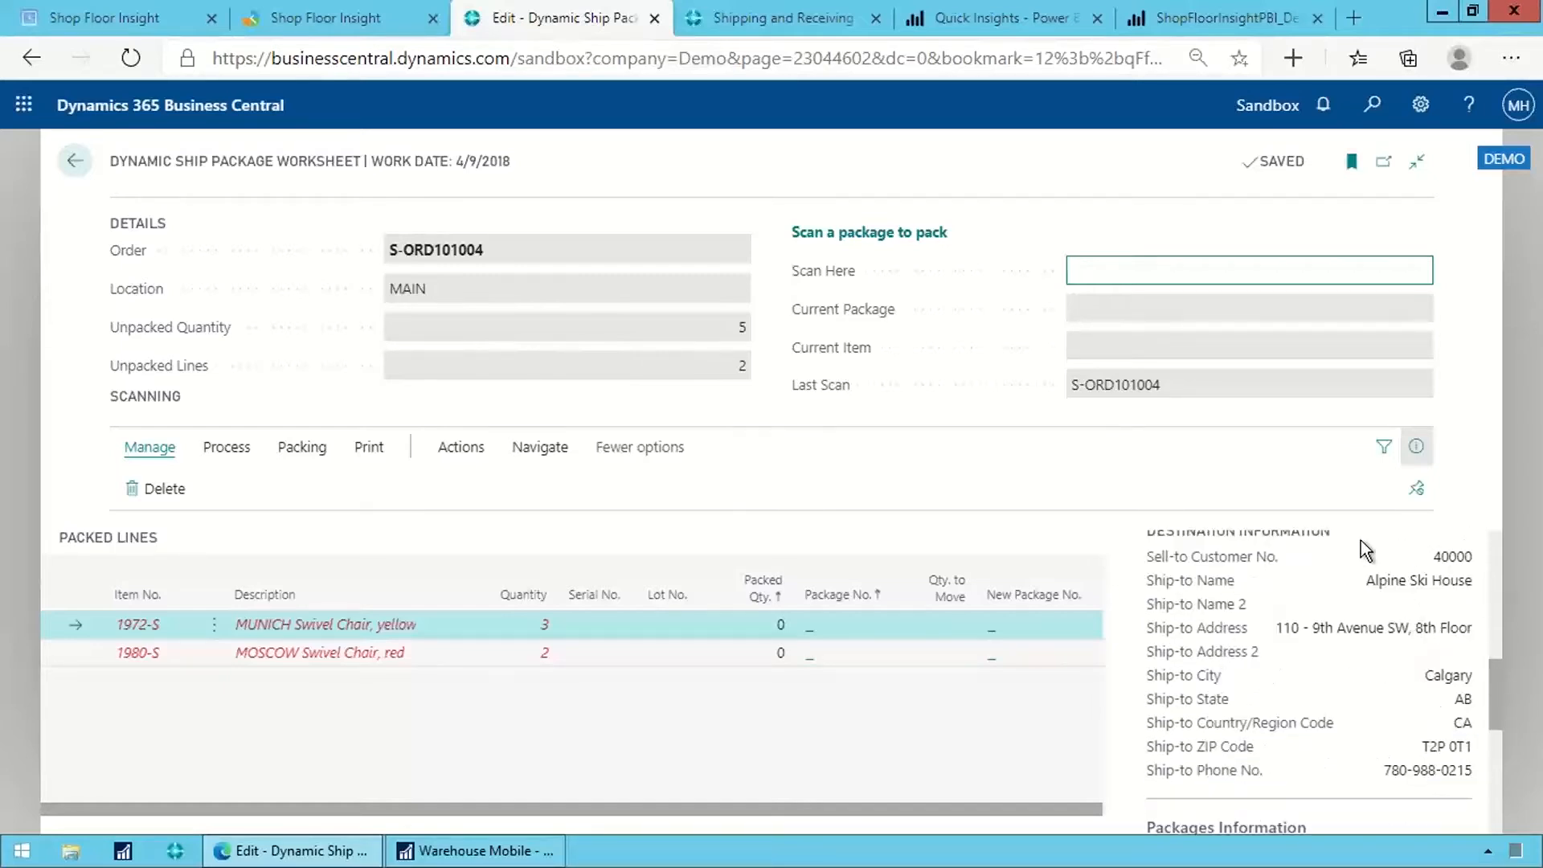
scroll(1395, 655, down, 5)
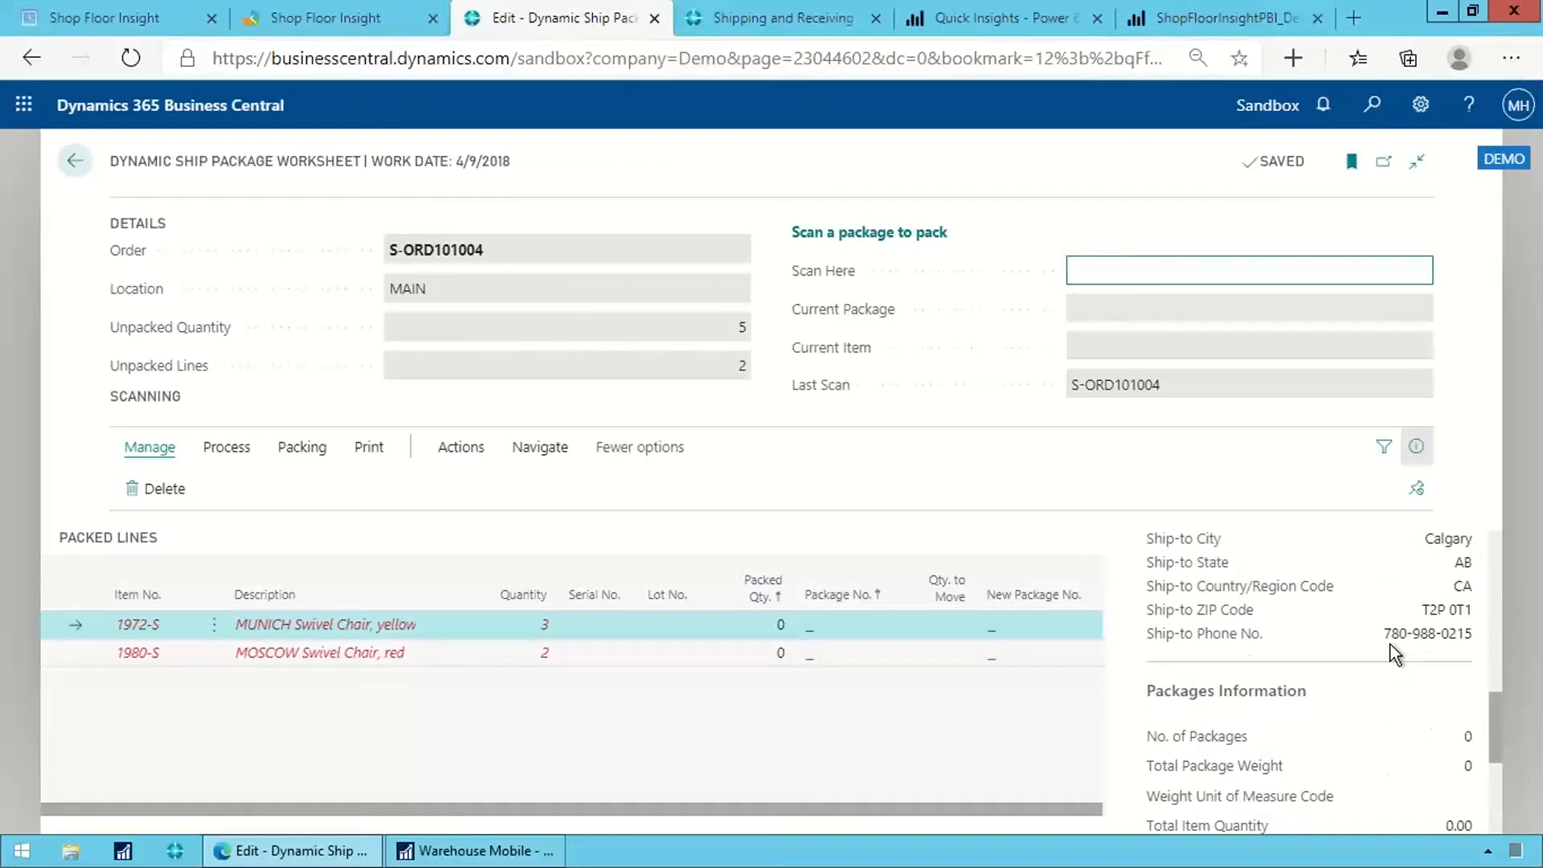
scroll(1371, 675, down, 5)
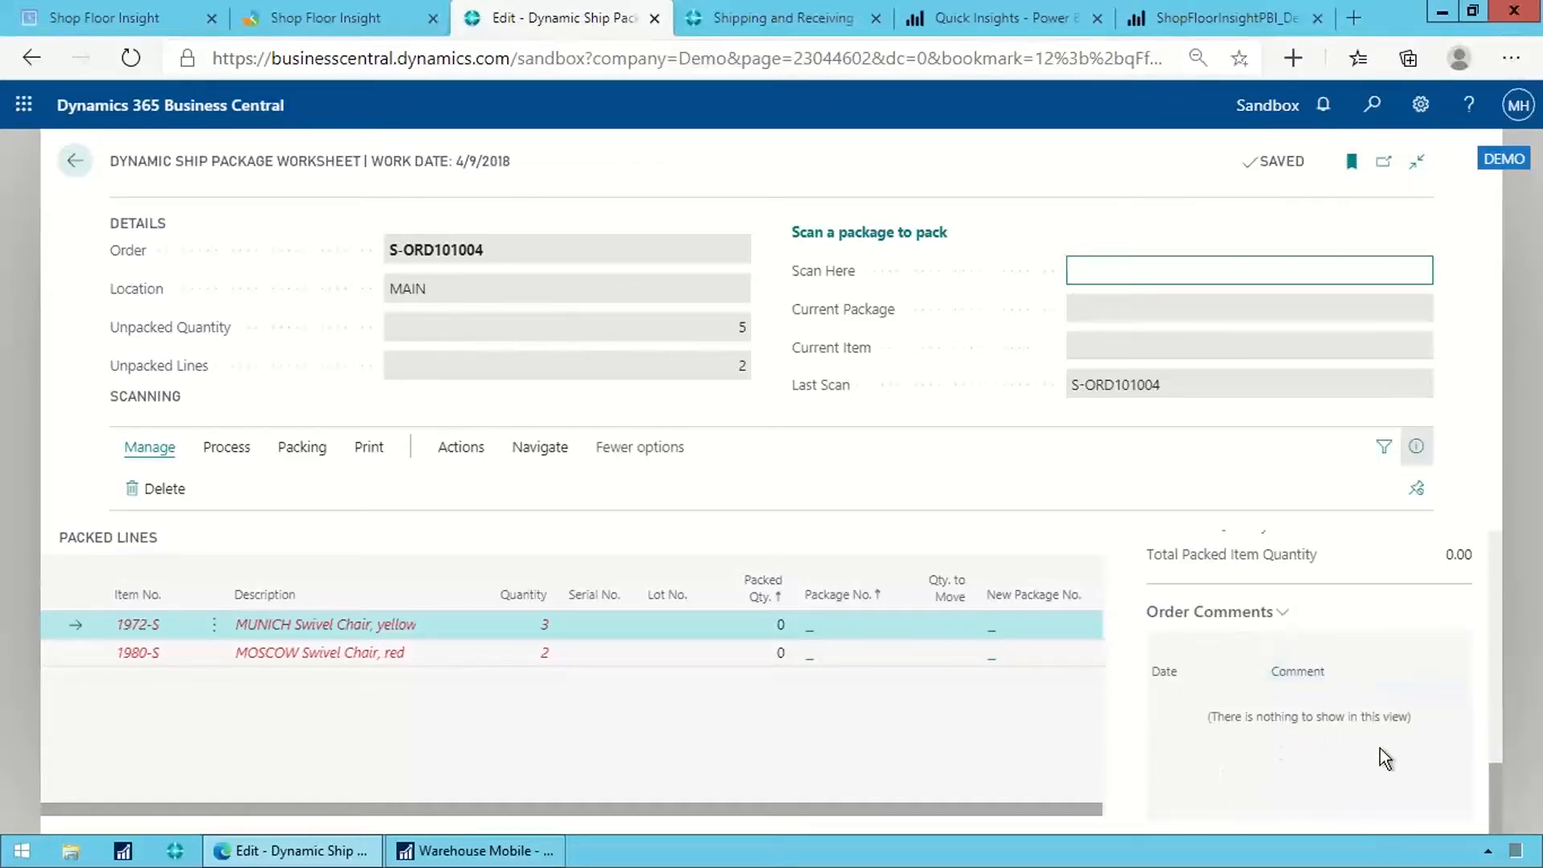
scroll(1380, 749, up, 10)
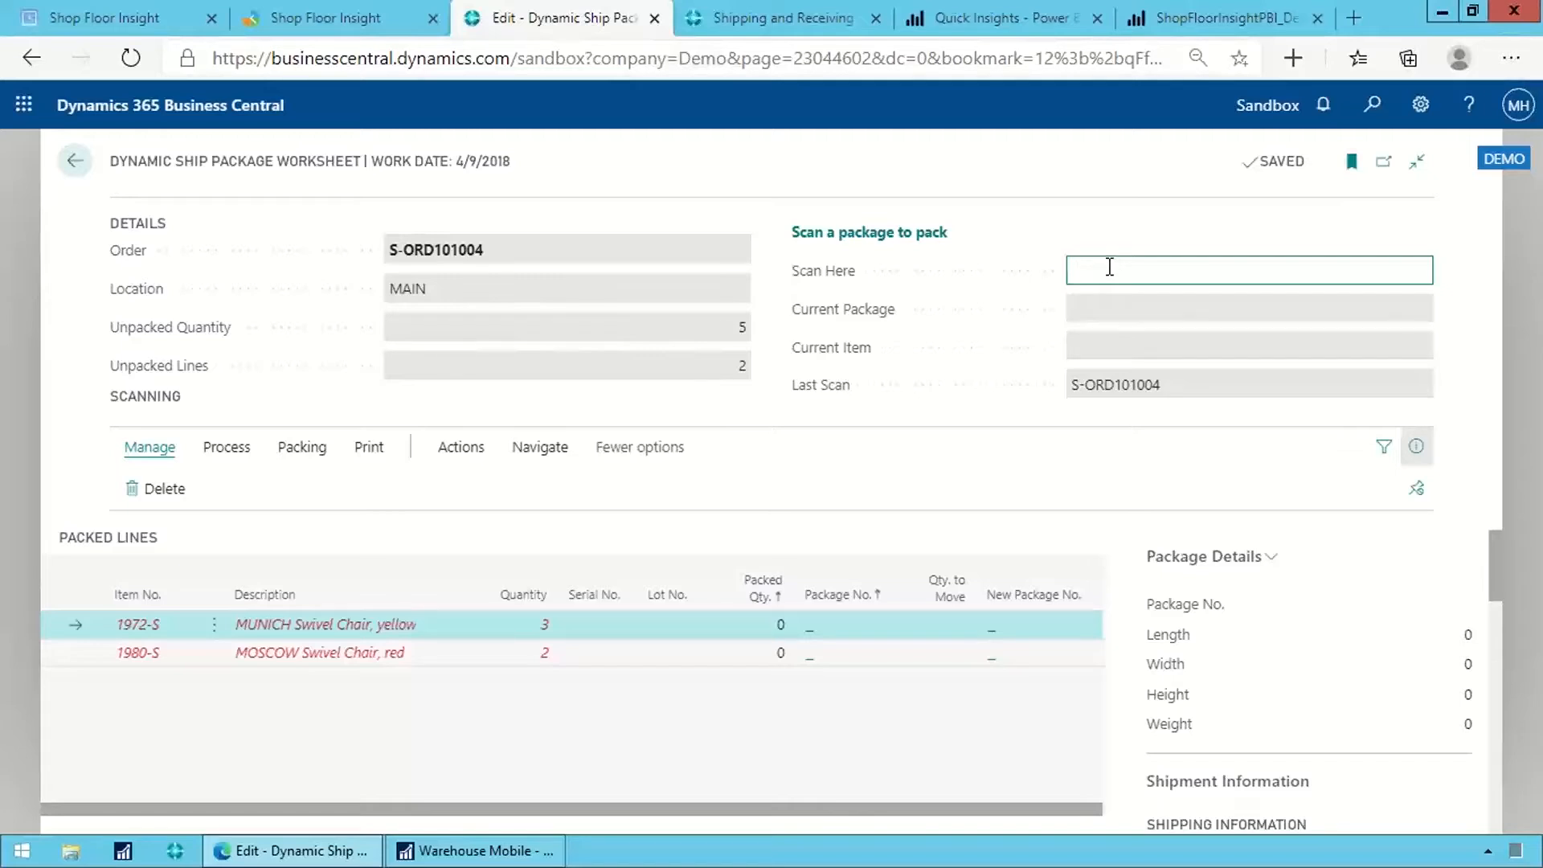
click(467, 456)
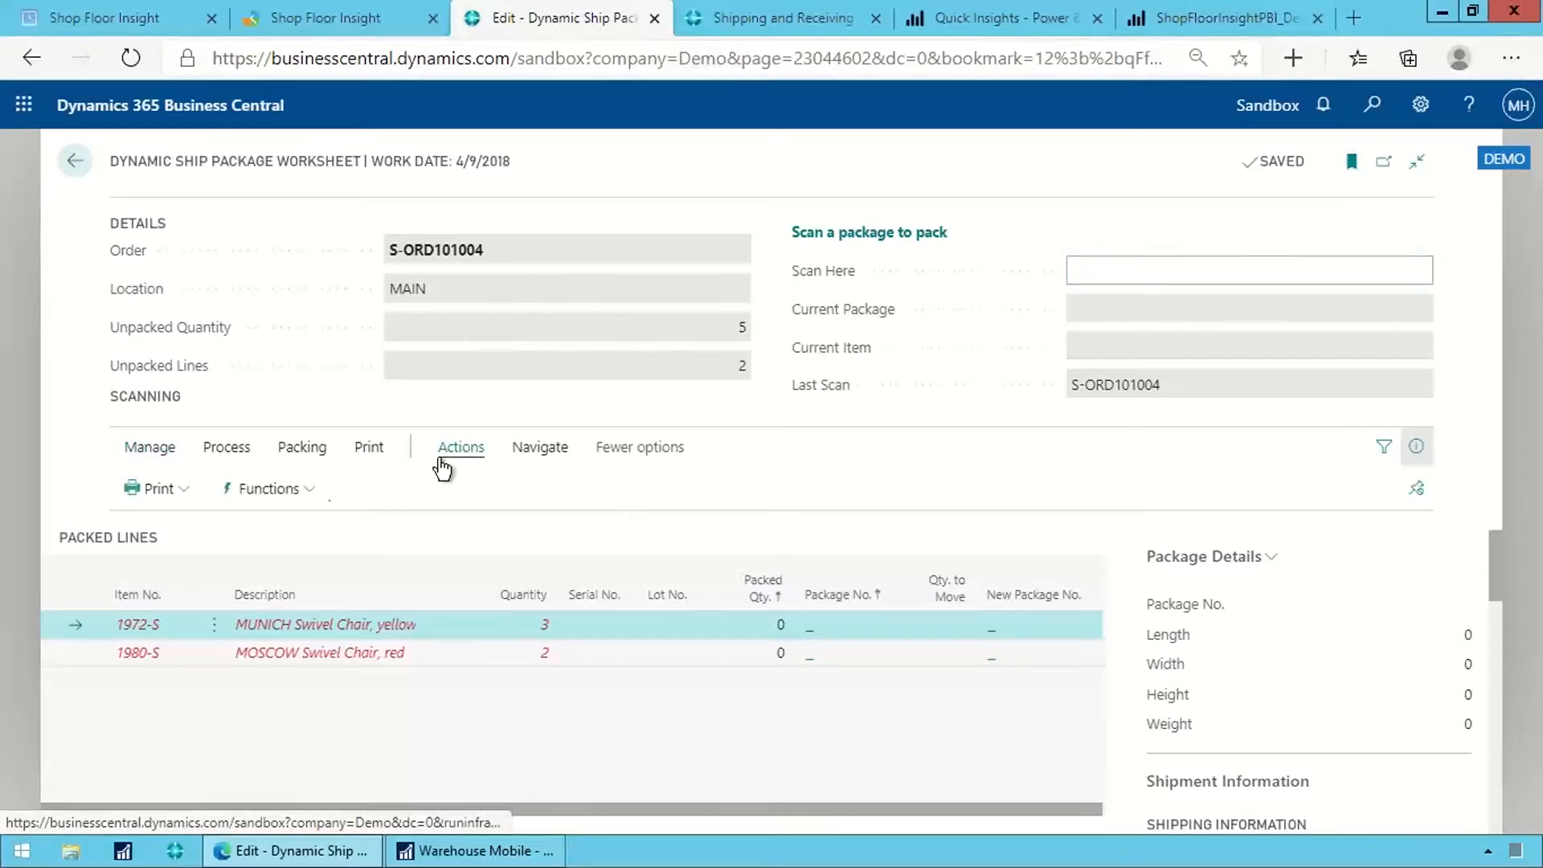
click(280, 495)
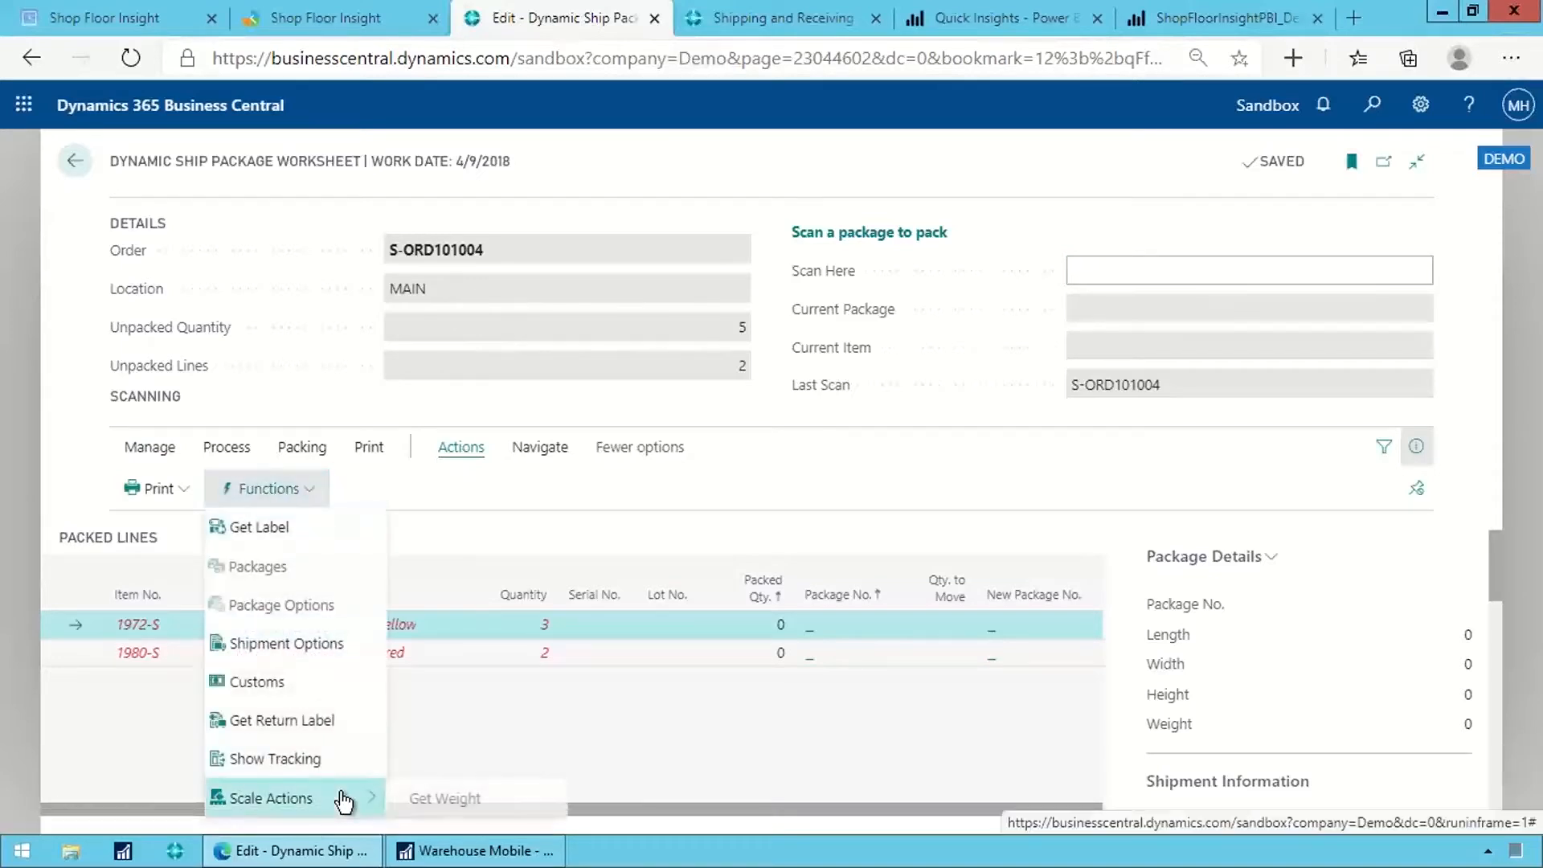
mouse_move(318, 801)
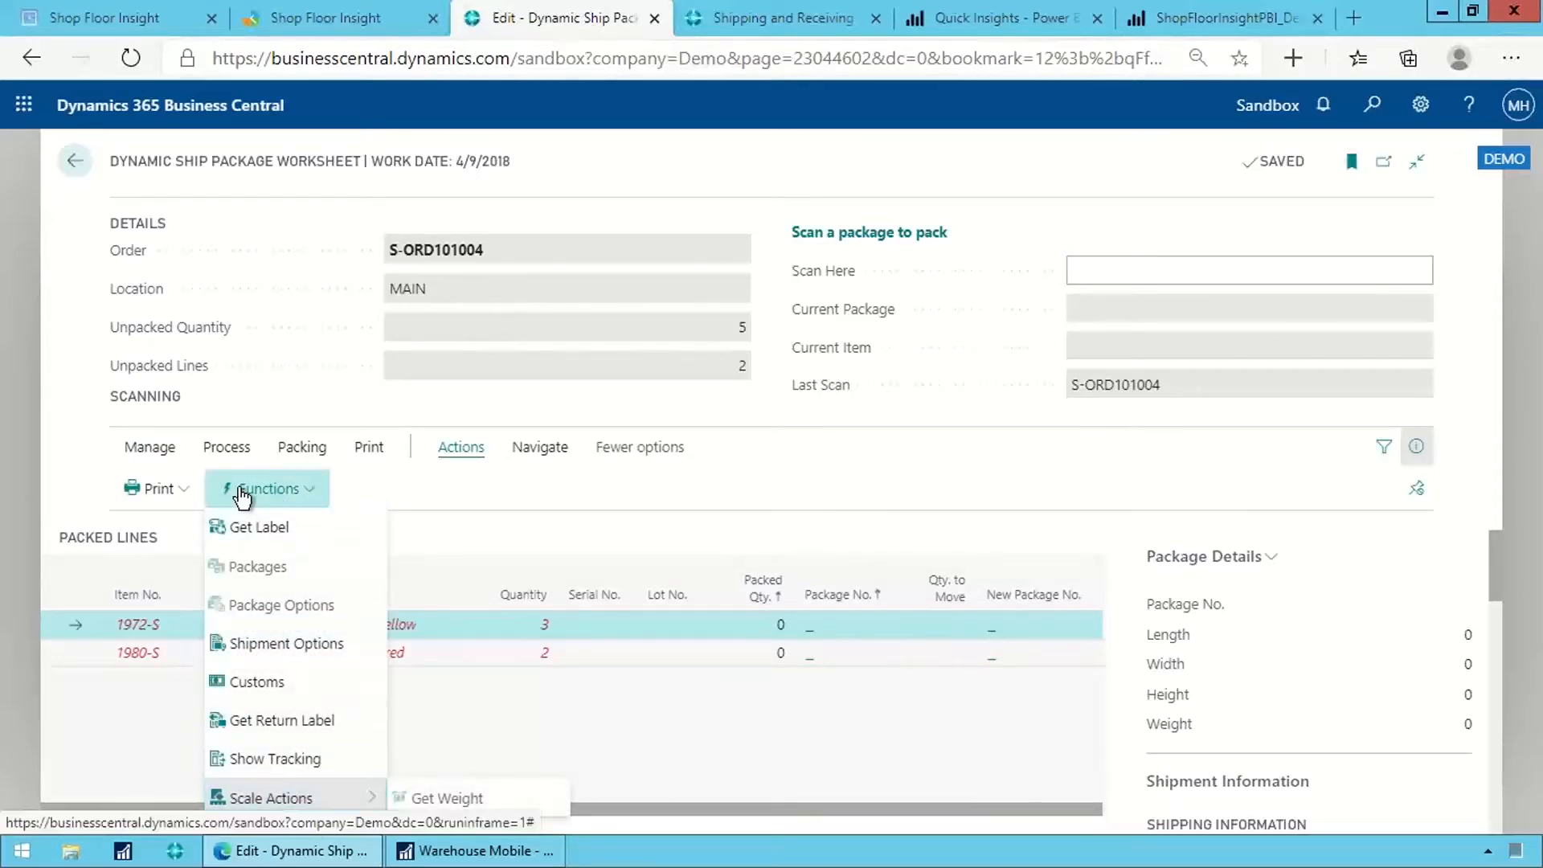
click(149, 490)
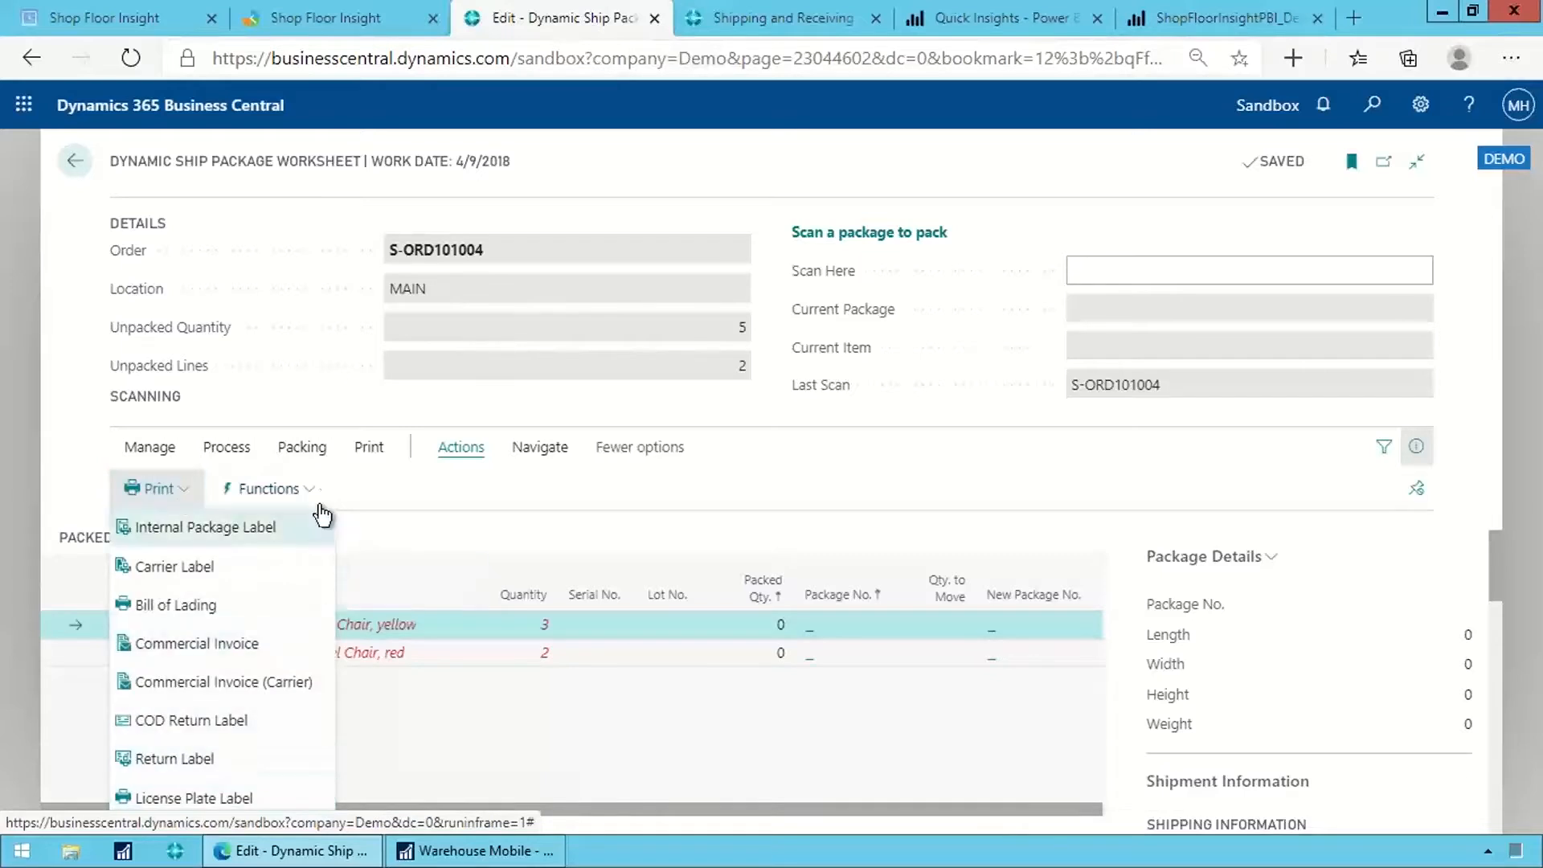
- Start a new standard box package for the order by entering the scan code %LPT%STDBOX
click(1134, 311)
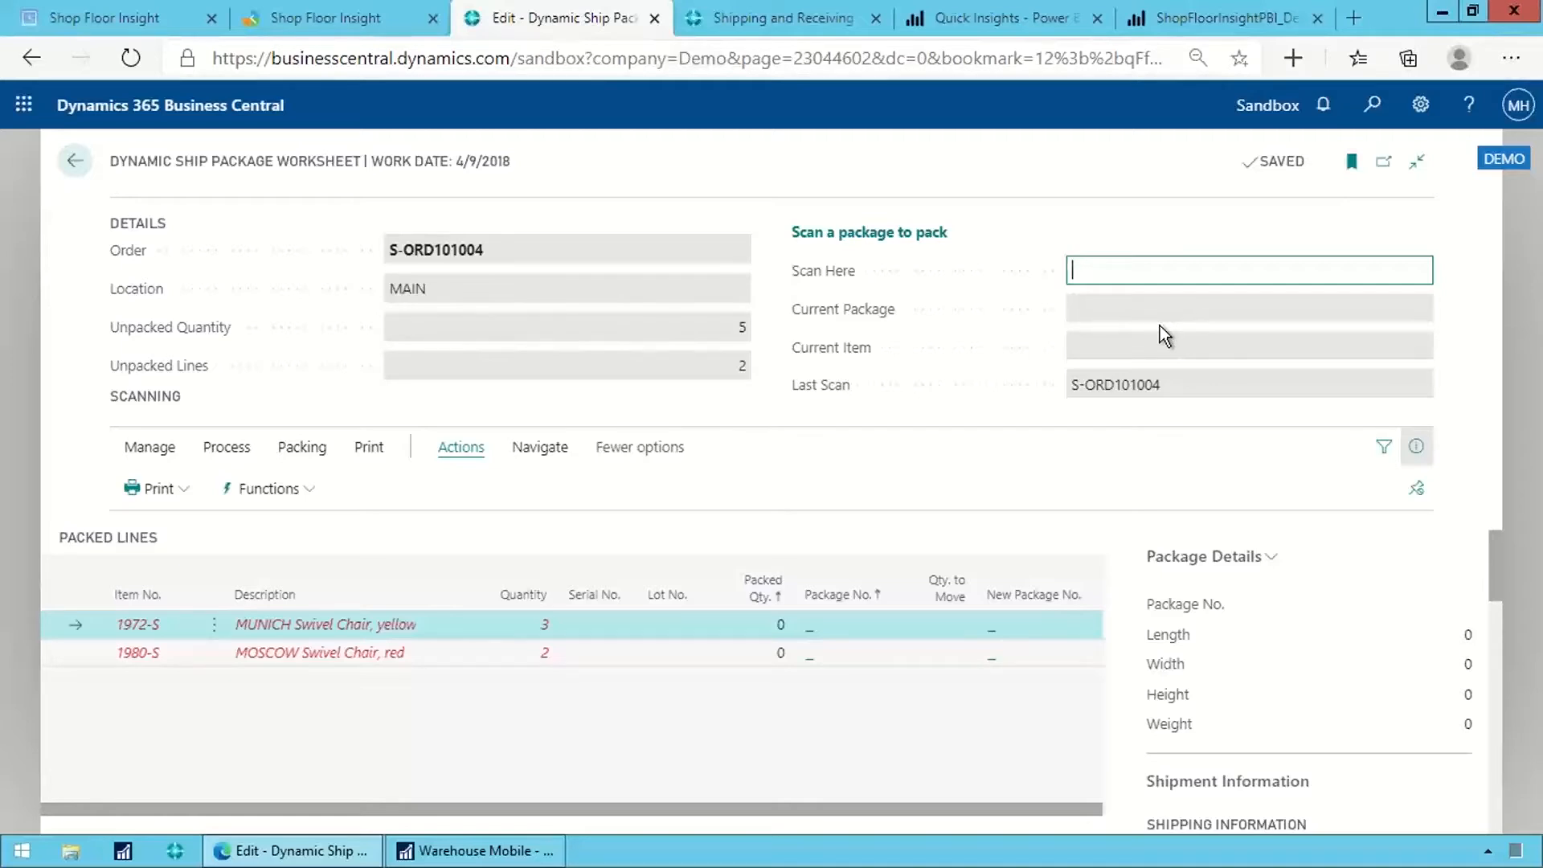
text(%LPT%STDBOX)
key(Return)
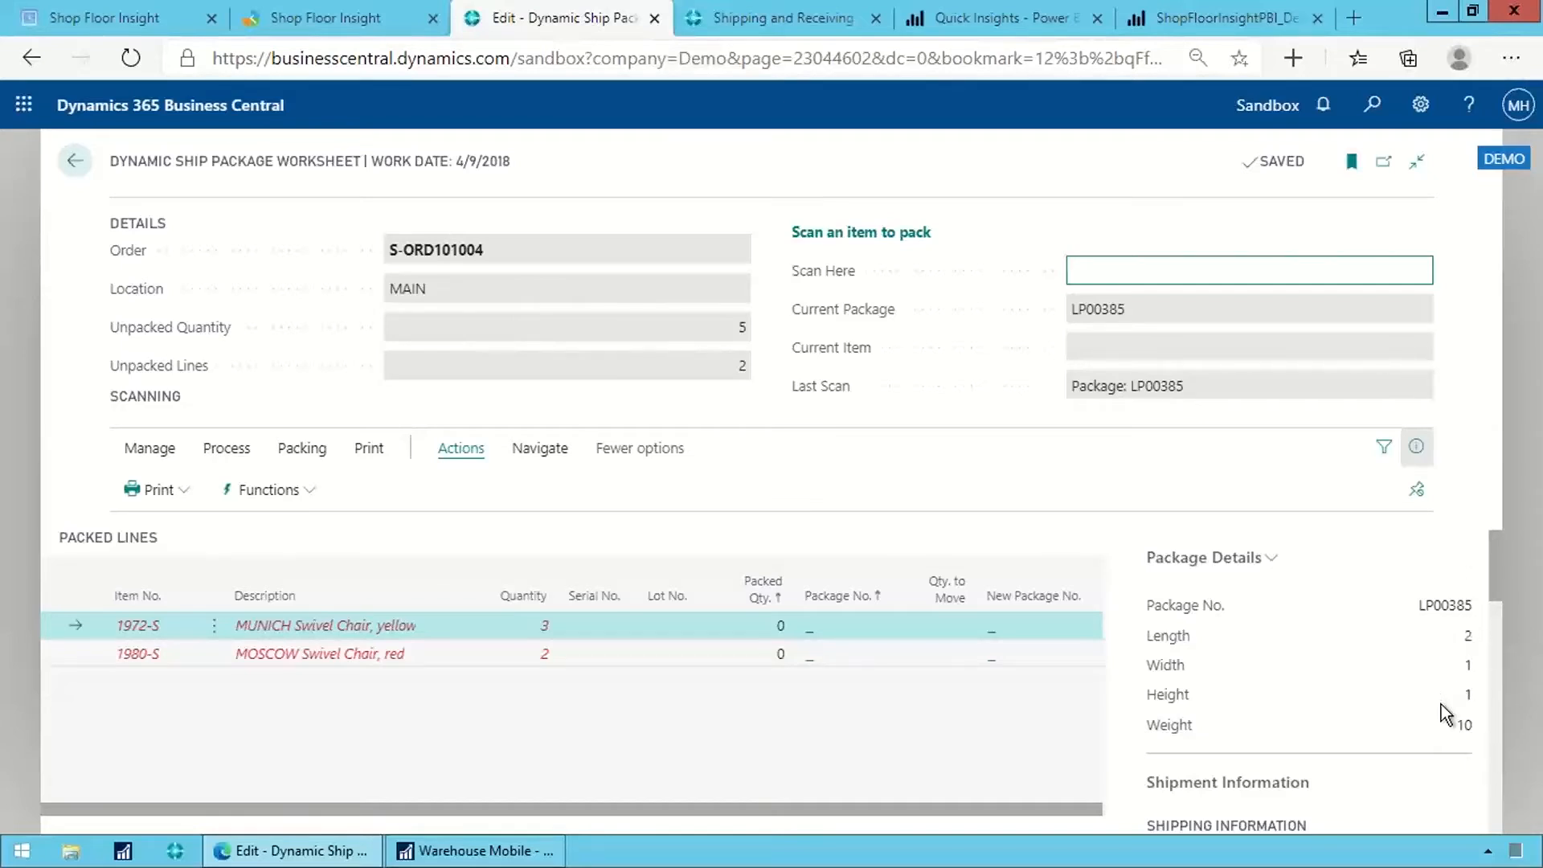
click(1239, 573)
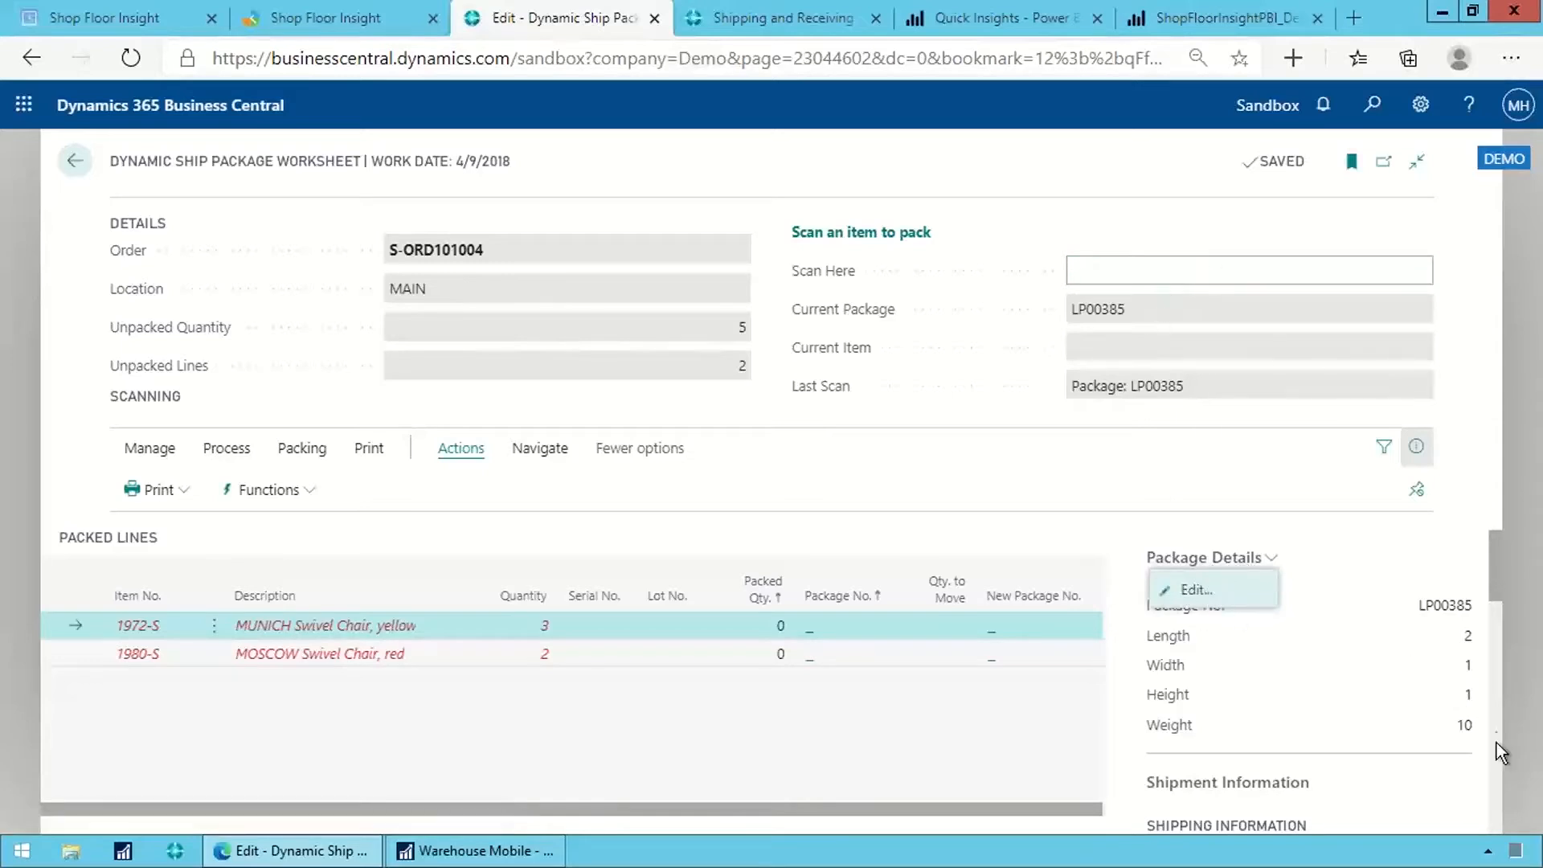
click(1478, 727)
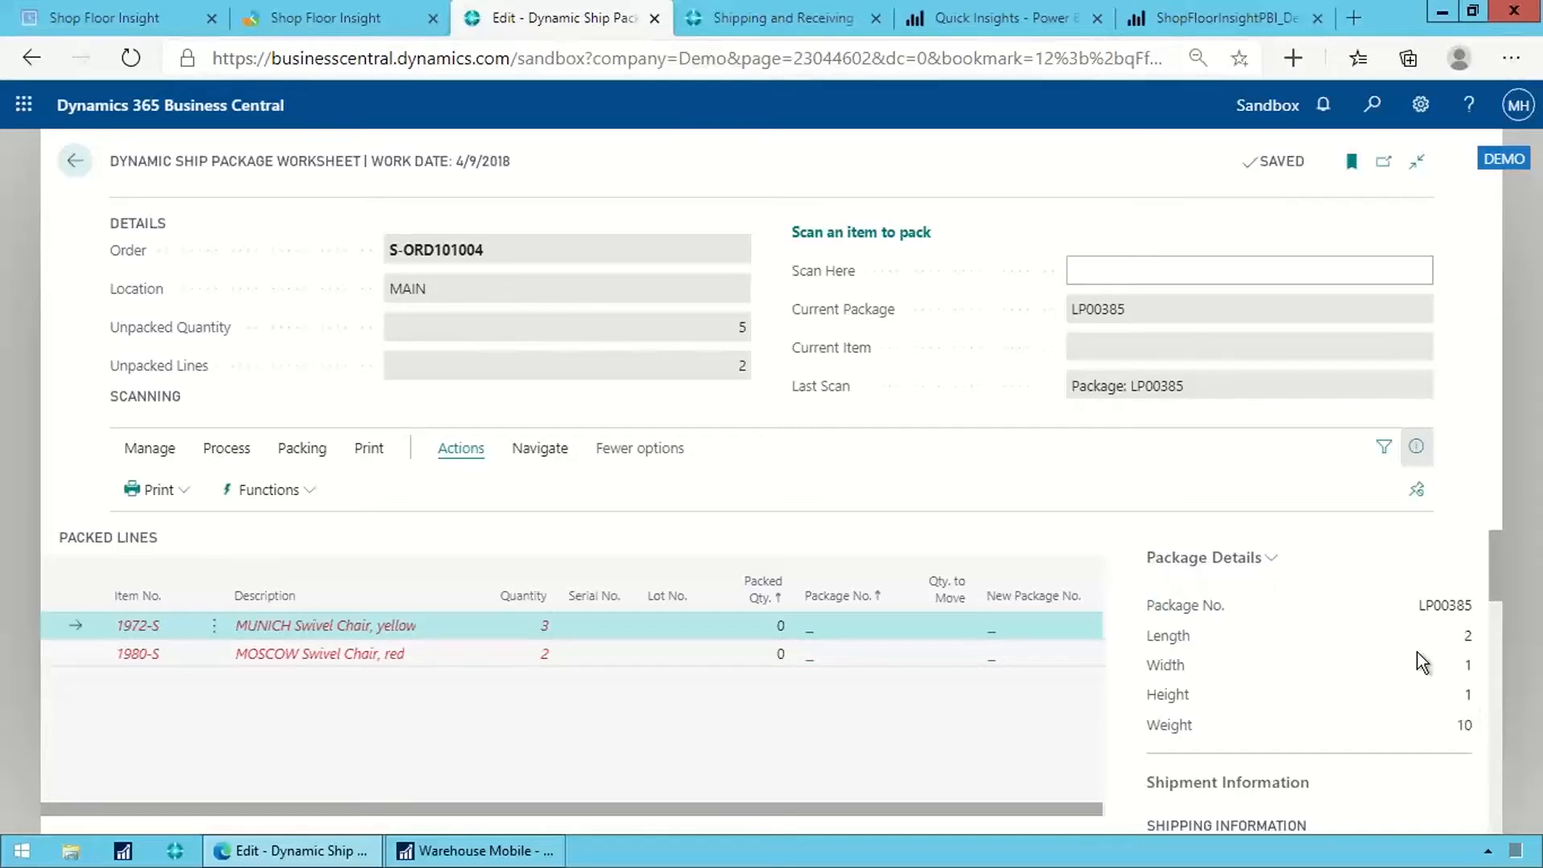
- Pack one yellow MUNICH Swivel Chair into the current package by scanning item 1972-S, and refresh the packed lines
click(1146, 282)
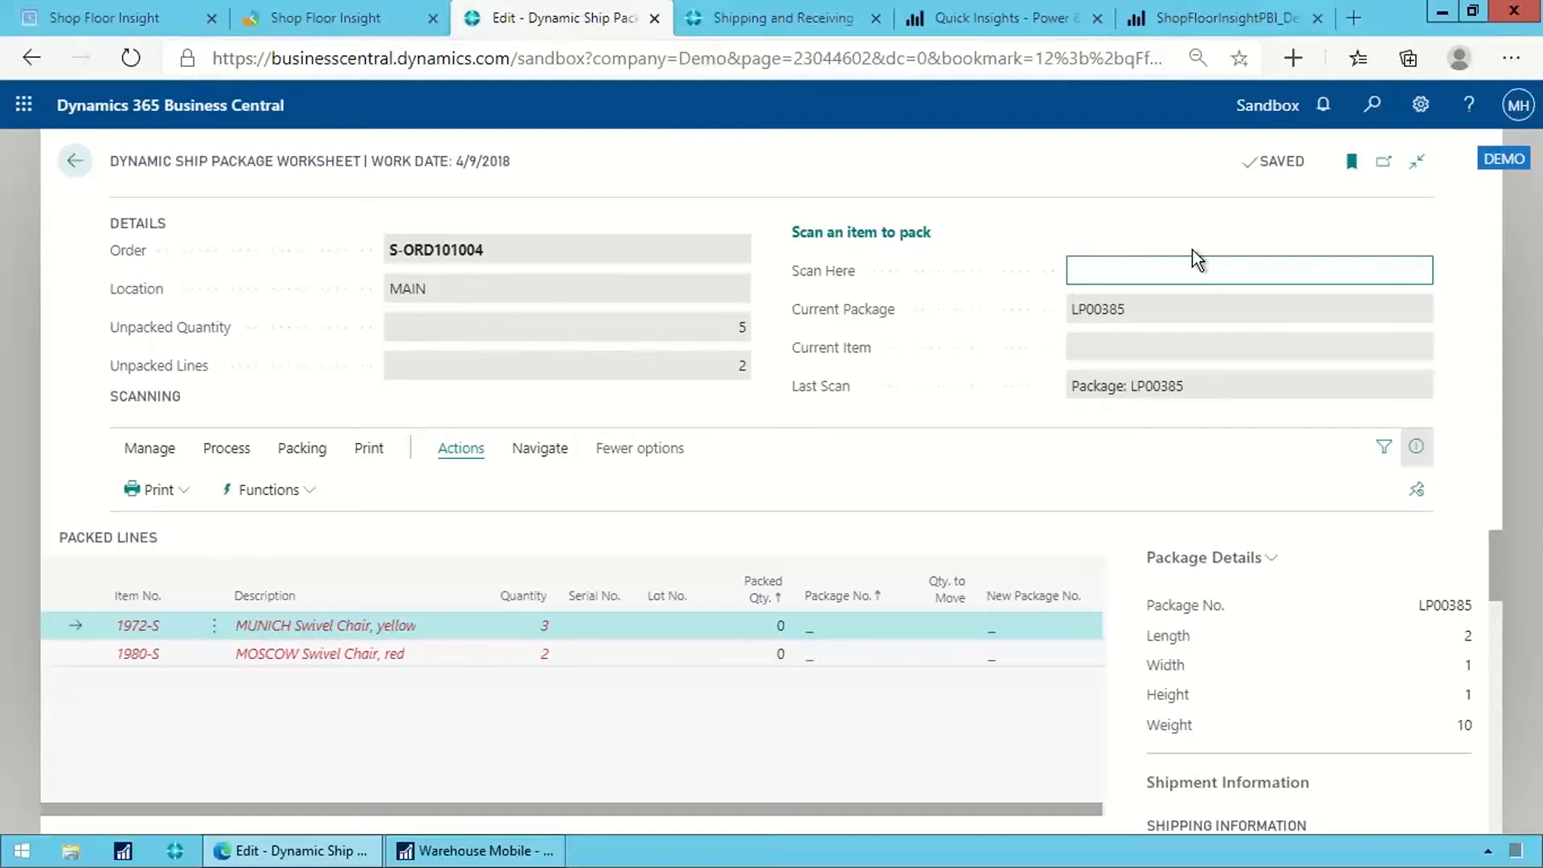
text(1972-S)
key(Return)
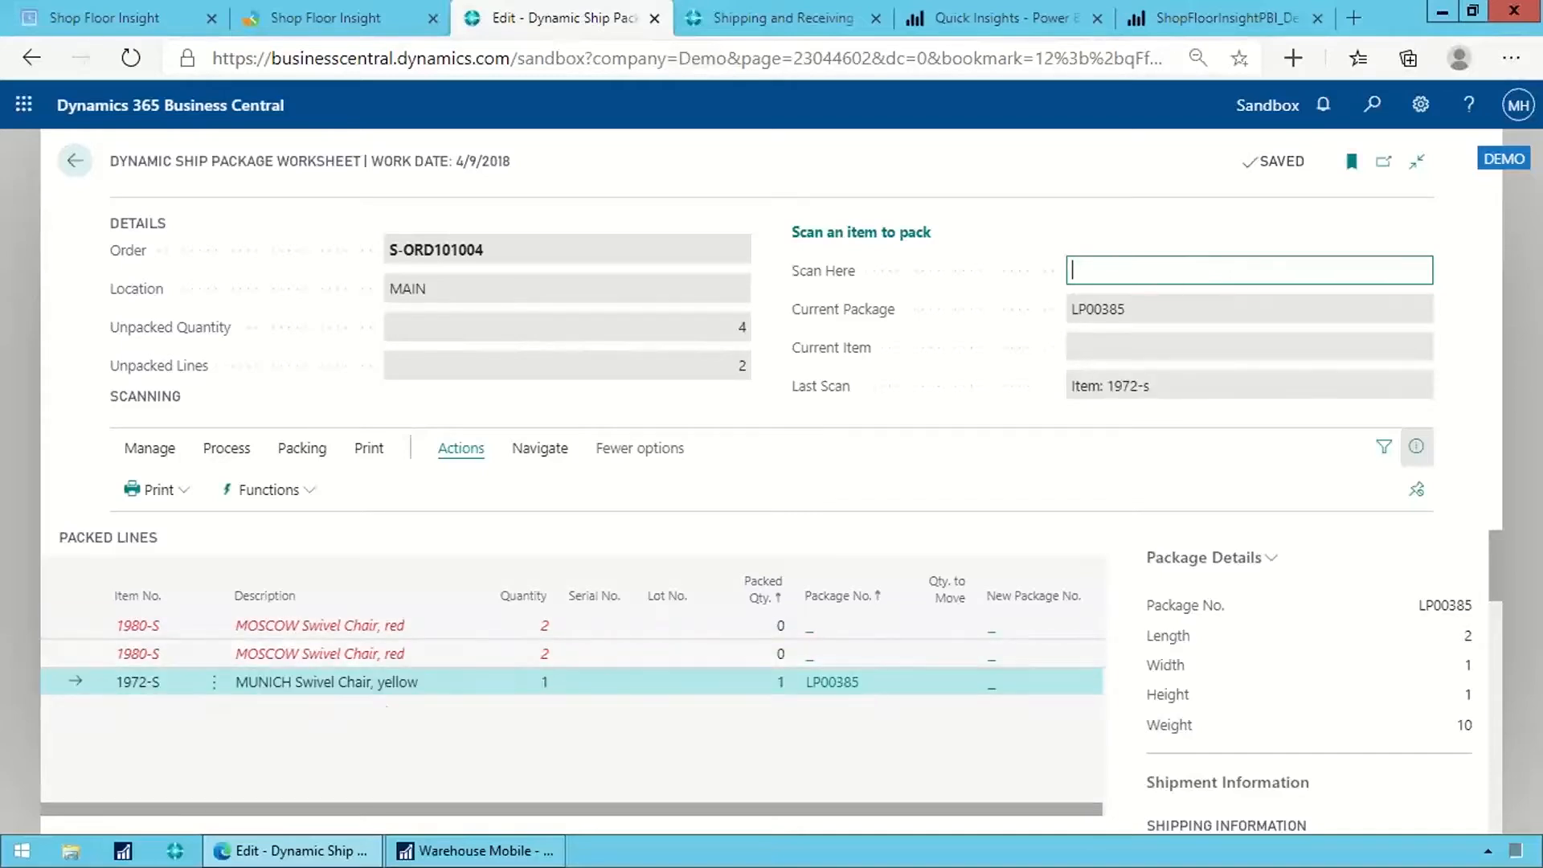
click(326, 638)
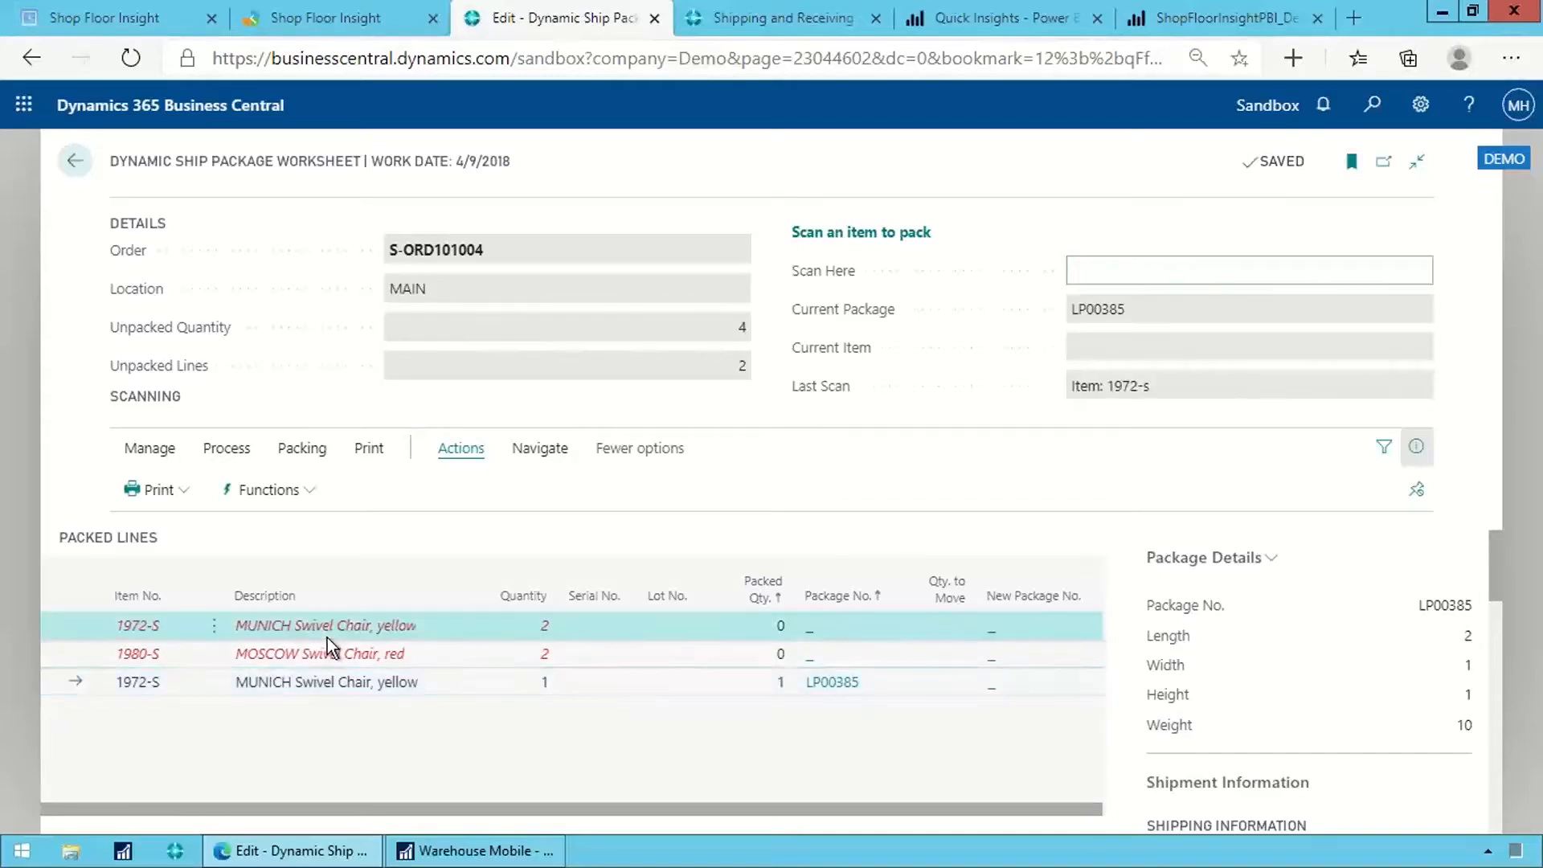
click(326, 691)
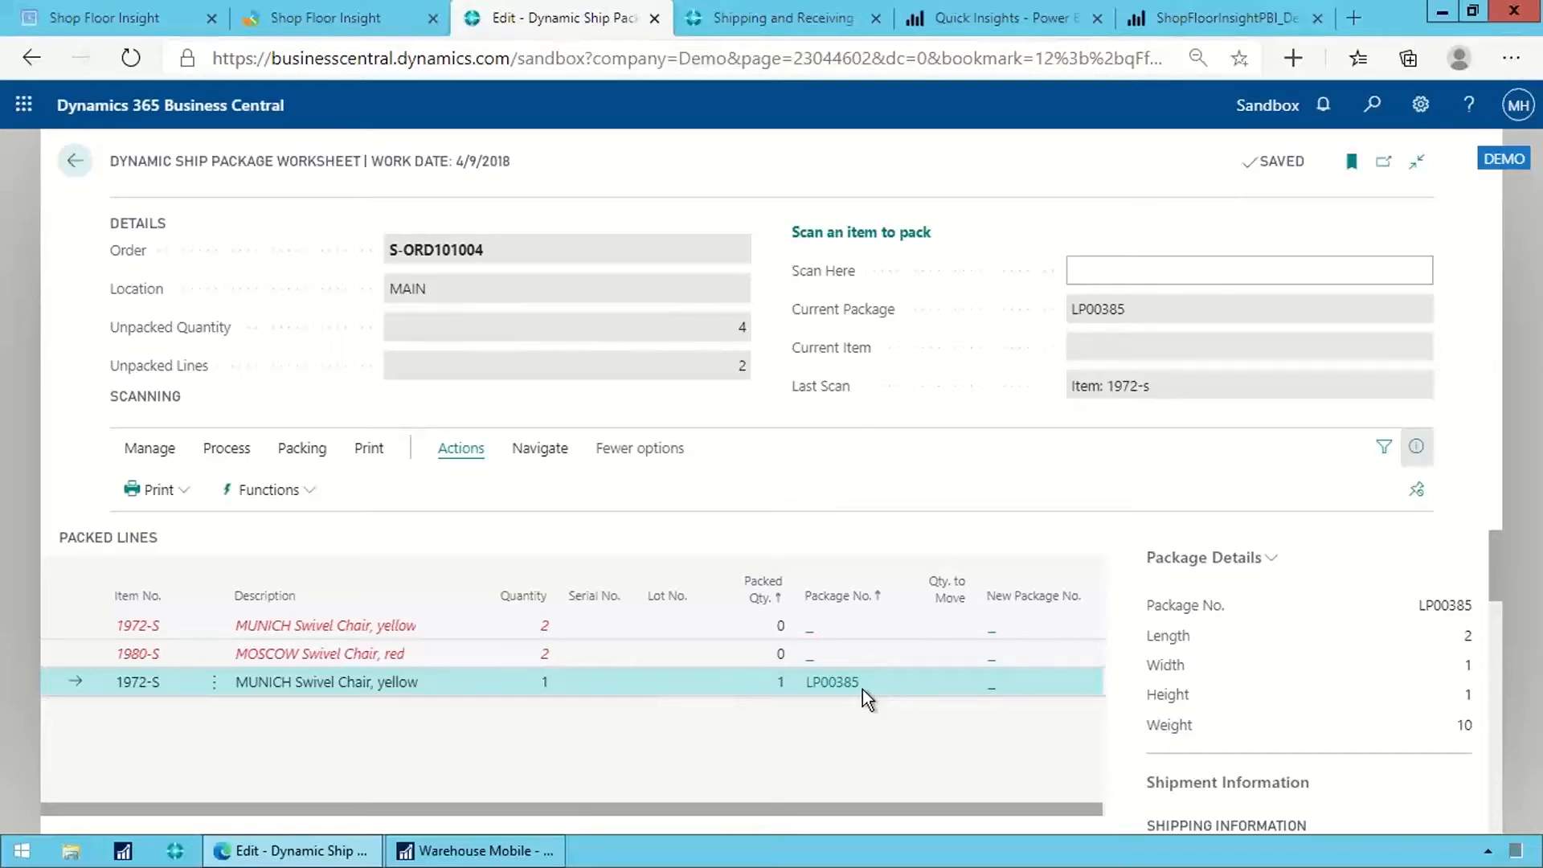
- Pack another 1972-S chair and one 1980-S red MOSCOW Swivel Chair into the current package
click(1112, 268)
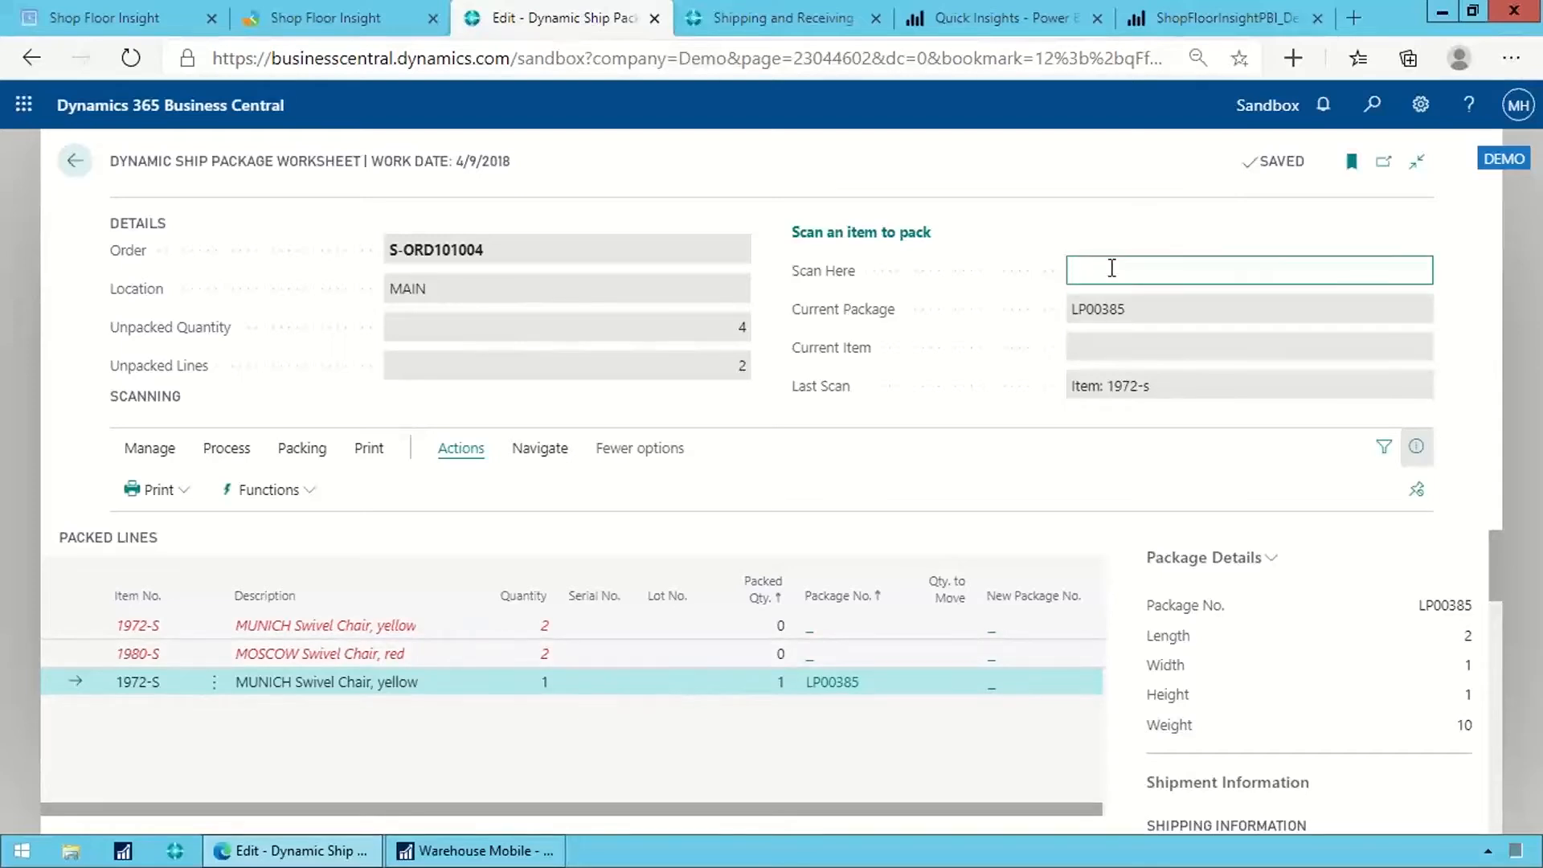
text(1972-s)
text(1980-s)
key(Return)
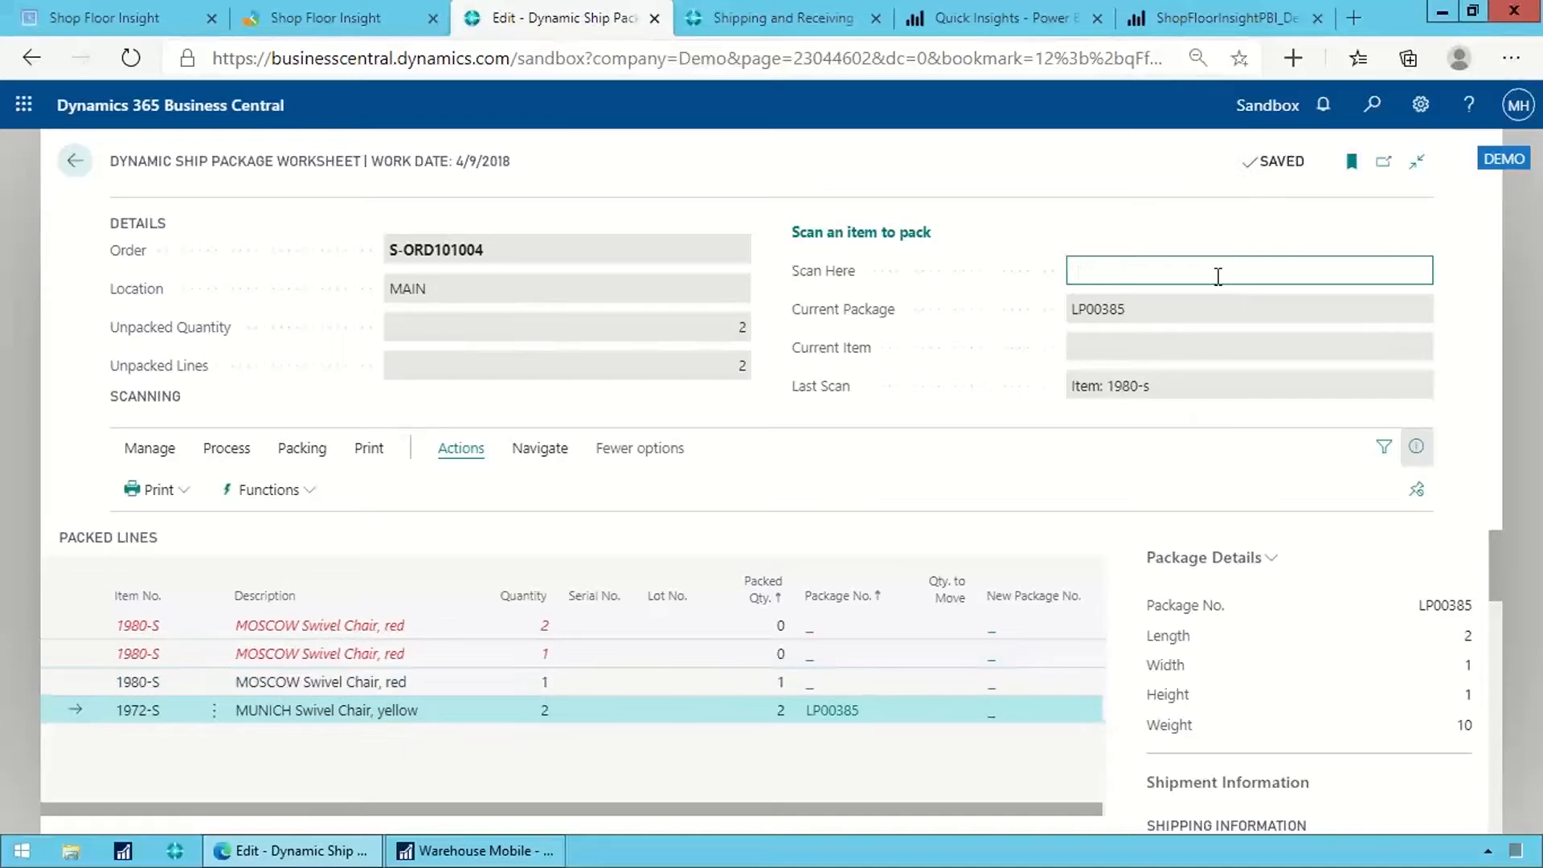
click(318, 683)
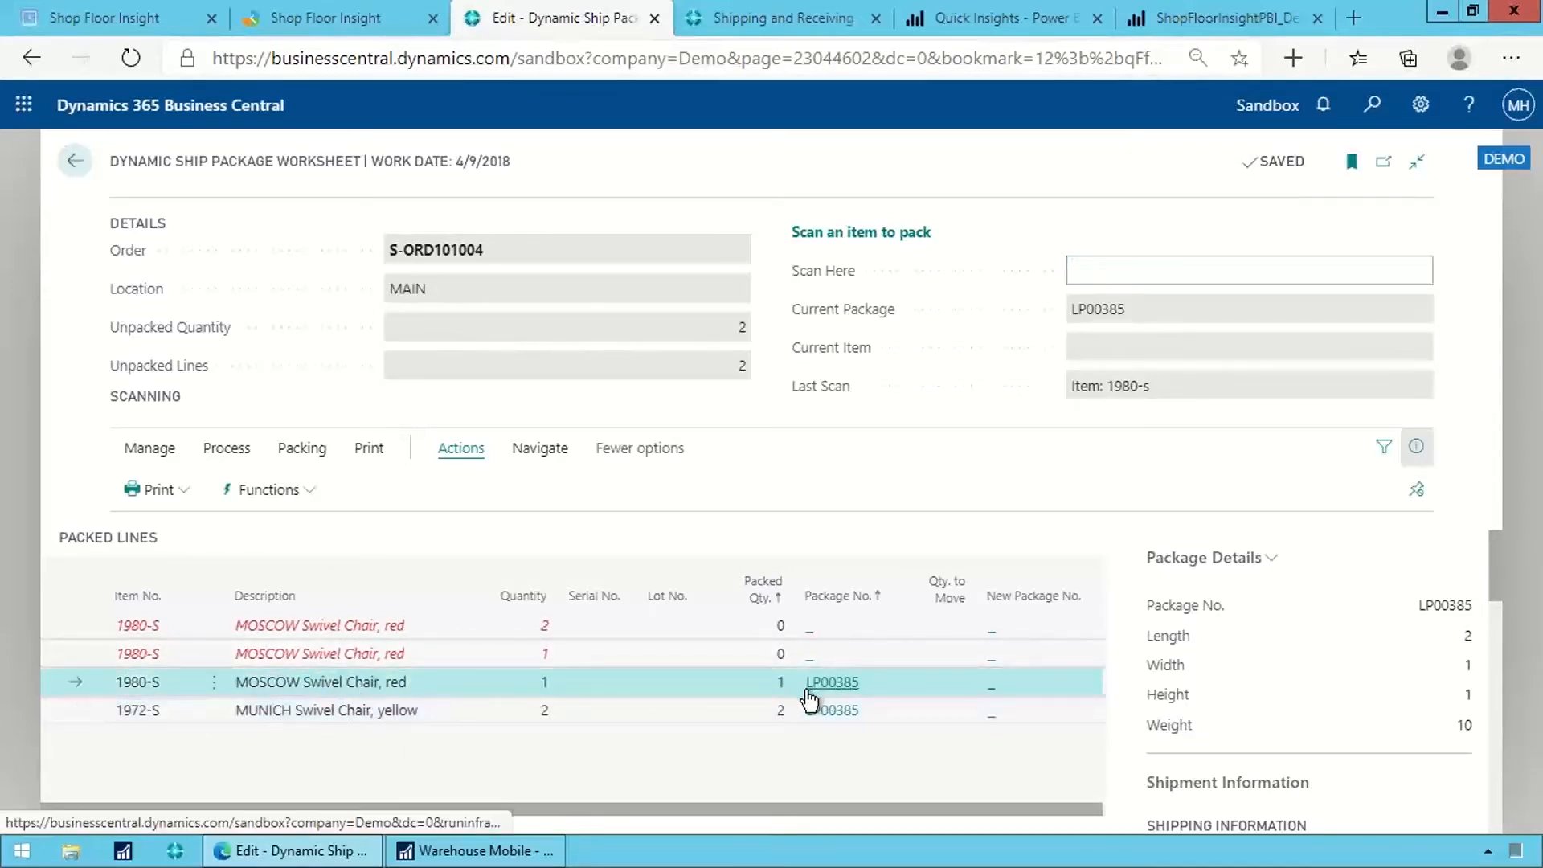
- Make LP00386 the current package, pack all remaining items into it with --PACKALL, and sort the packed lines by package number in descending order
click(1162, 272)
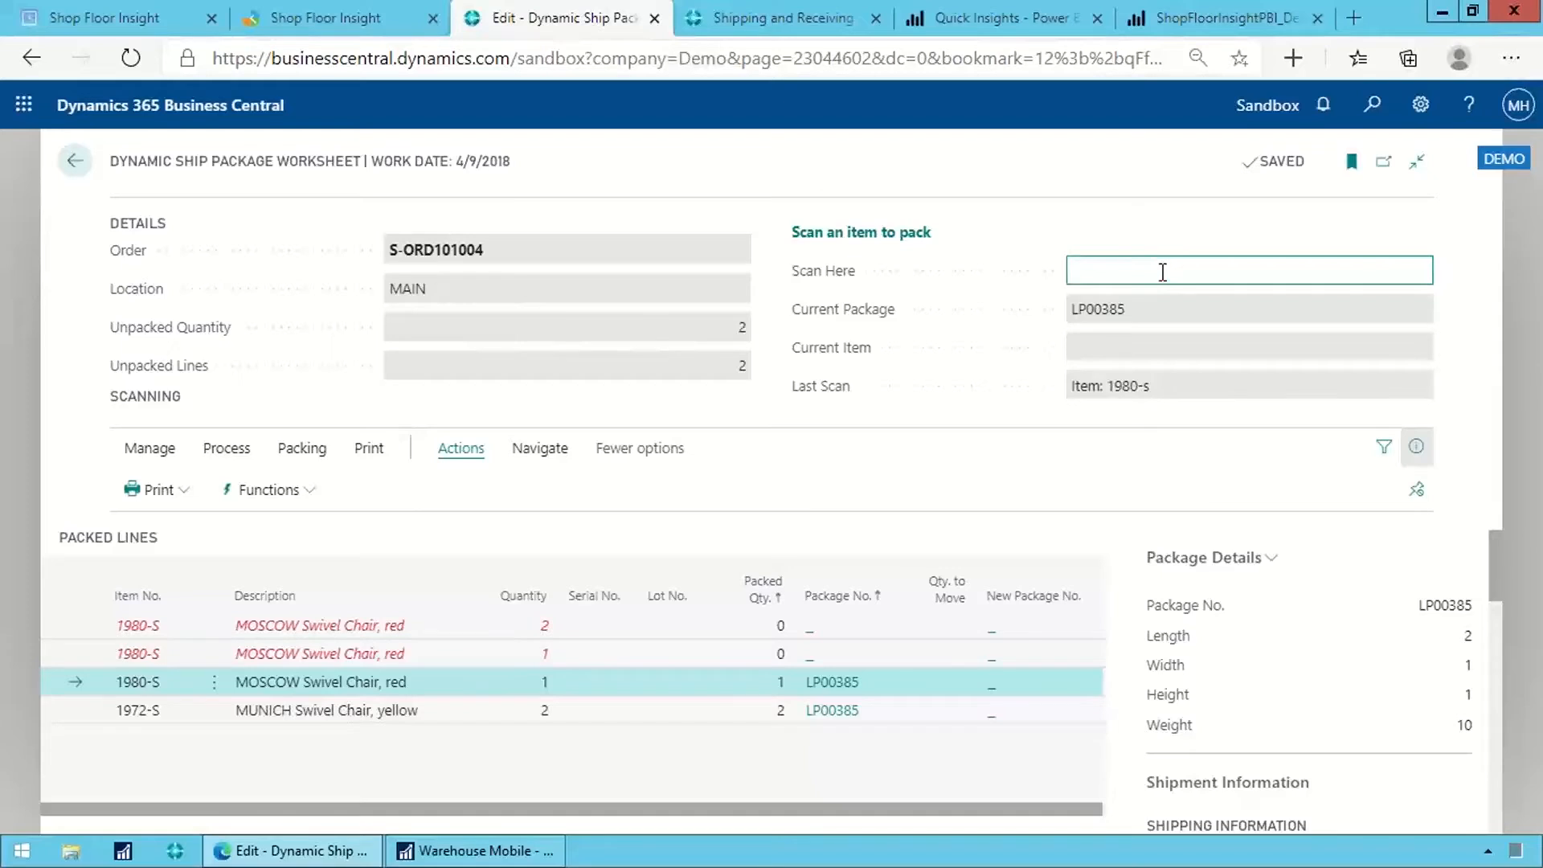
text(%LP%00386%)
key(Return)
text(--PACKALL)
key(Return)
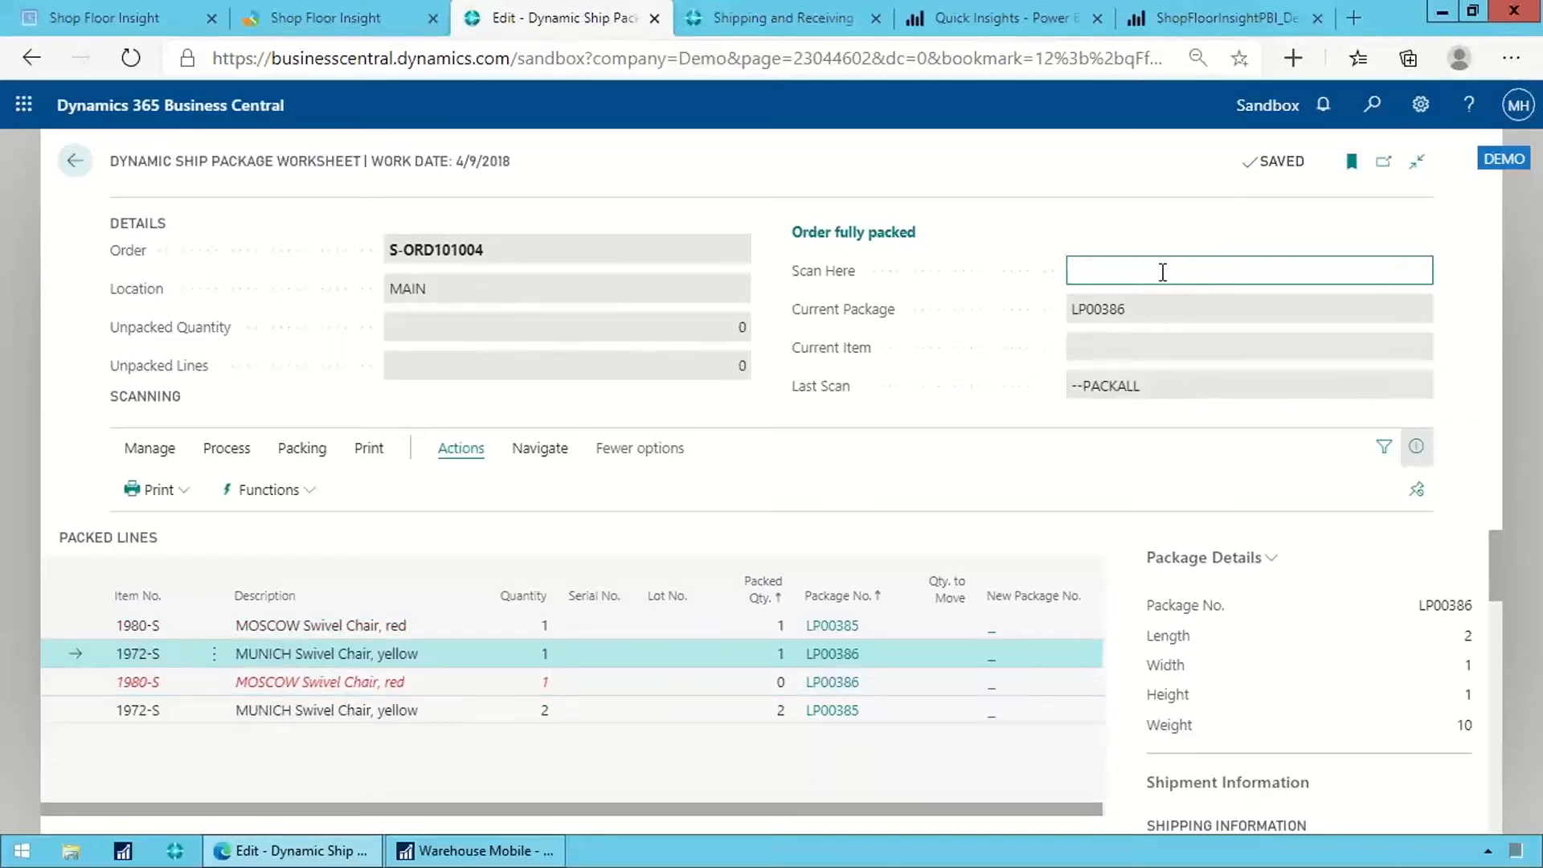
click(838, 596)
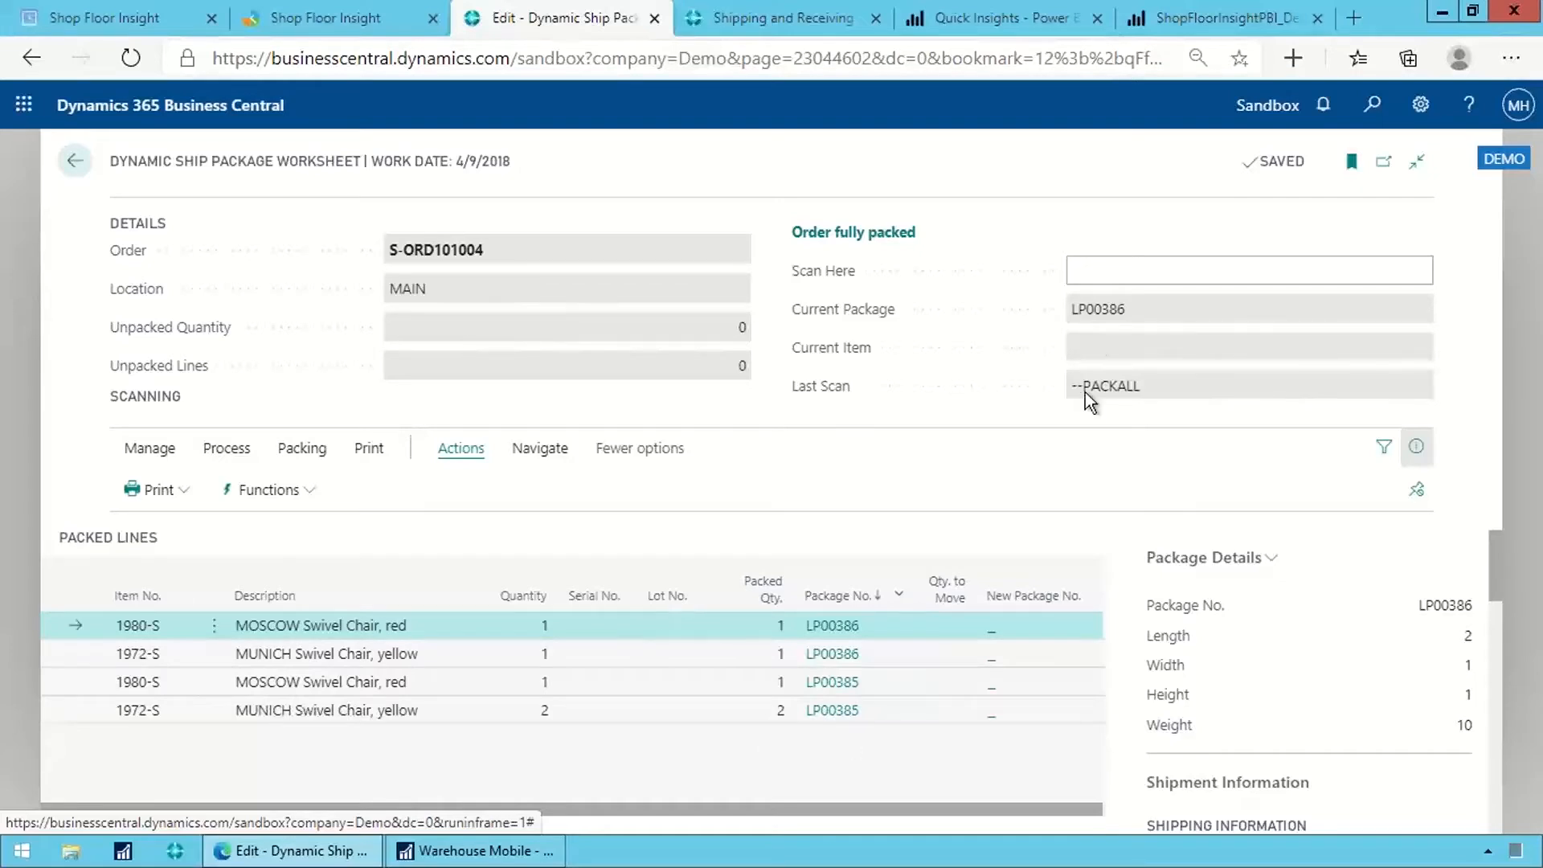
- Request the shipping label for the packed order by entering the scan command --GETLABEL
click(1110, 267)
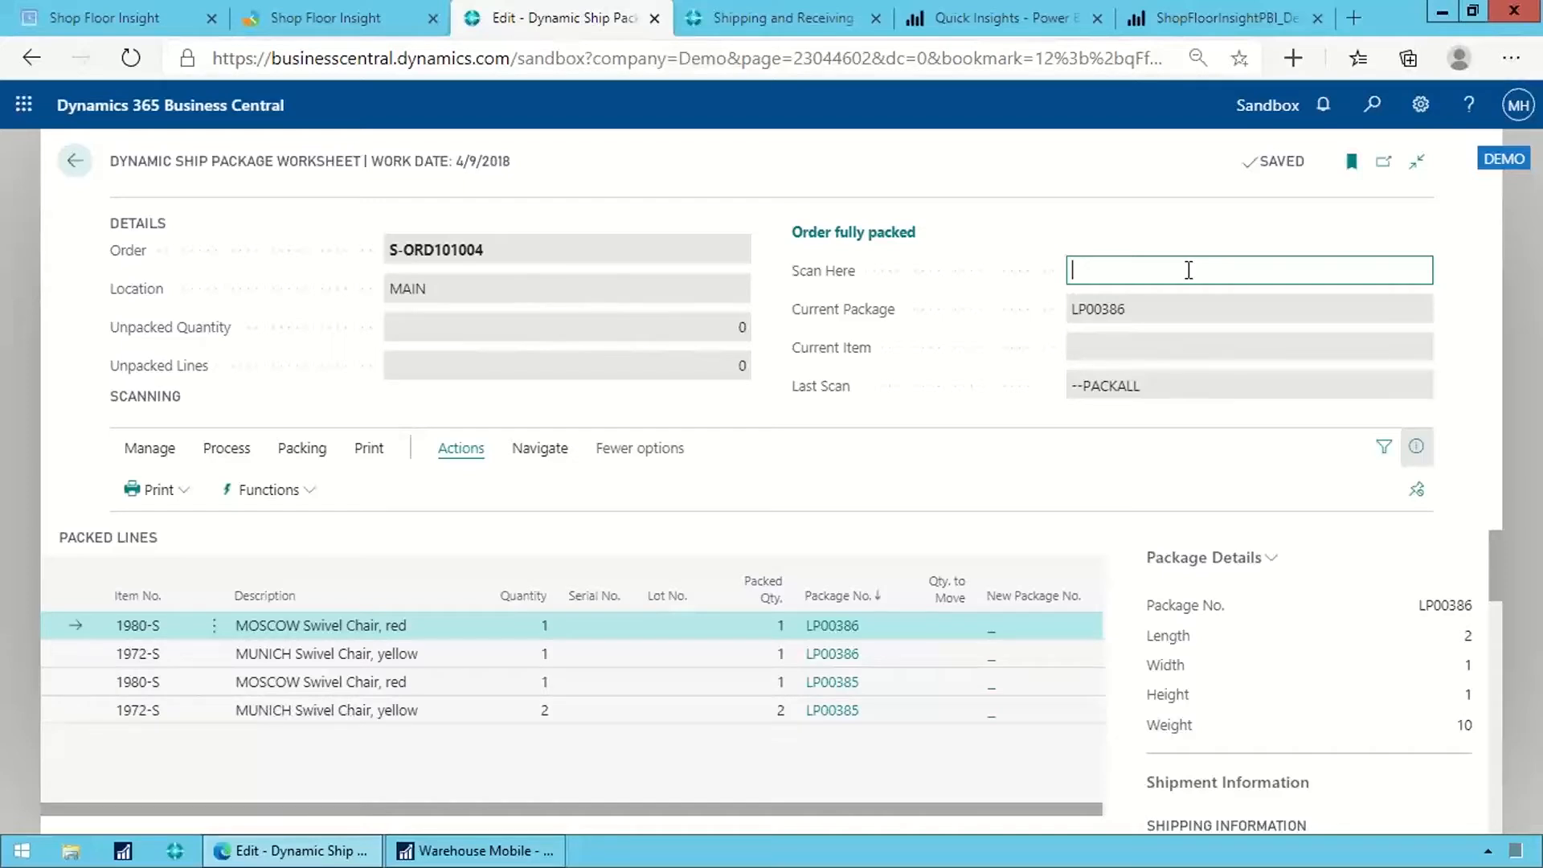
text(--GETLABEL)
key(Return)
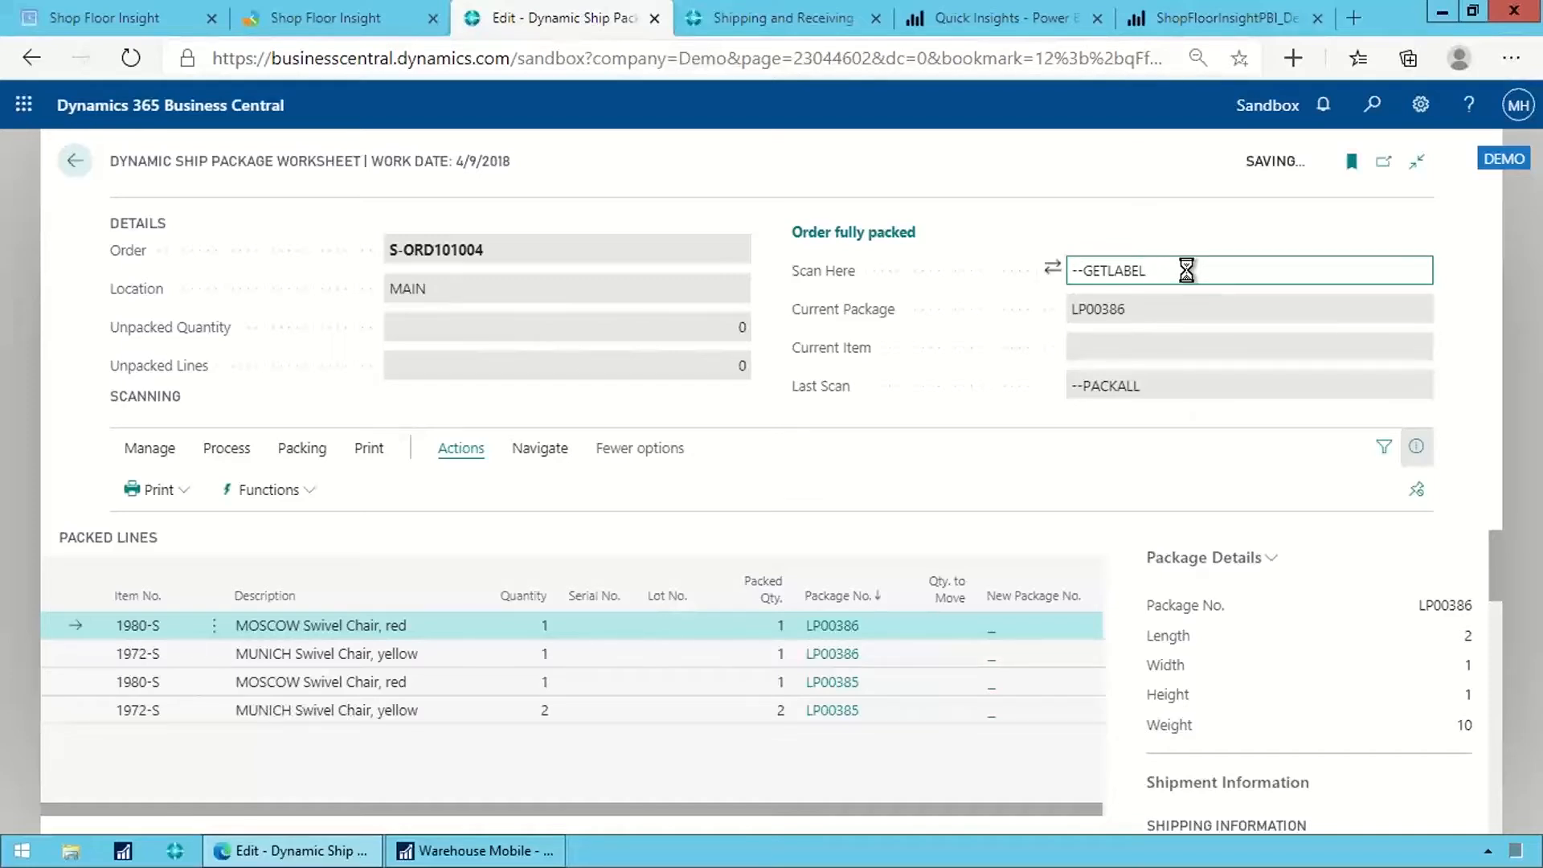
- Review the carrier services, rate costs and delivery days offered across the whole shipping rate list
scroll(1326, 767, down, 1)
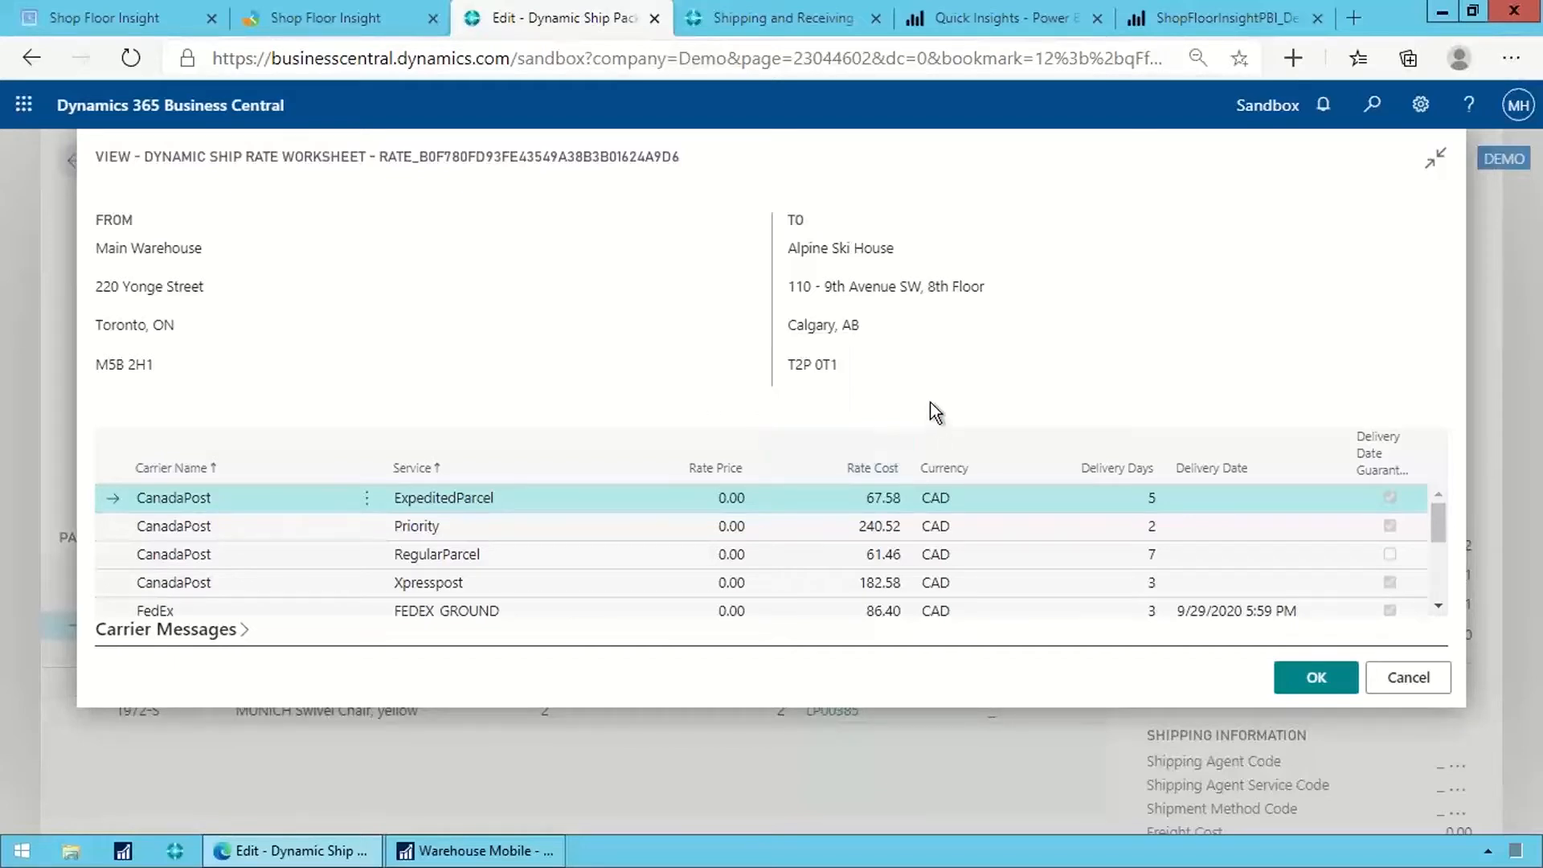
scroll(892, 530, down, 2)
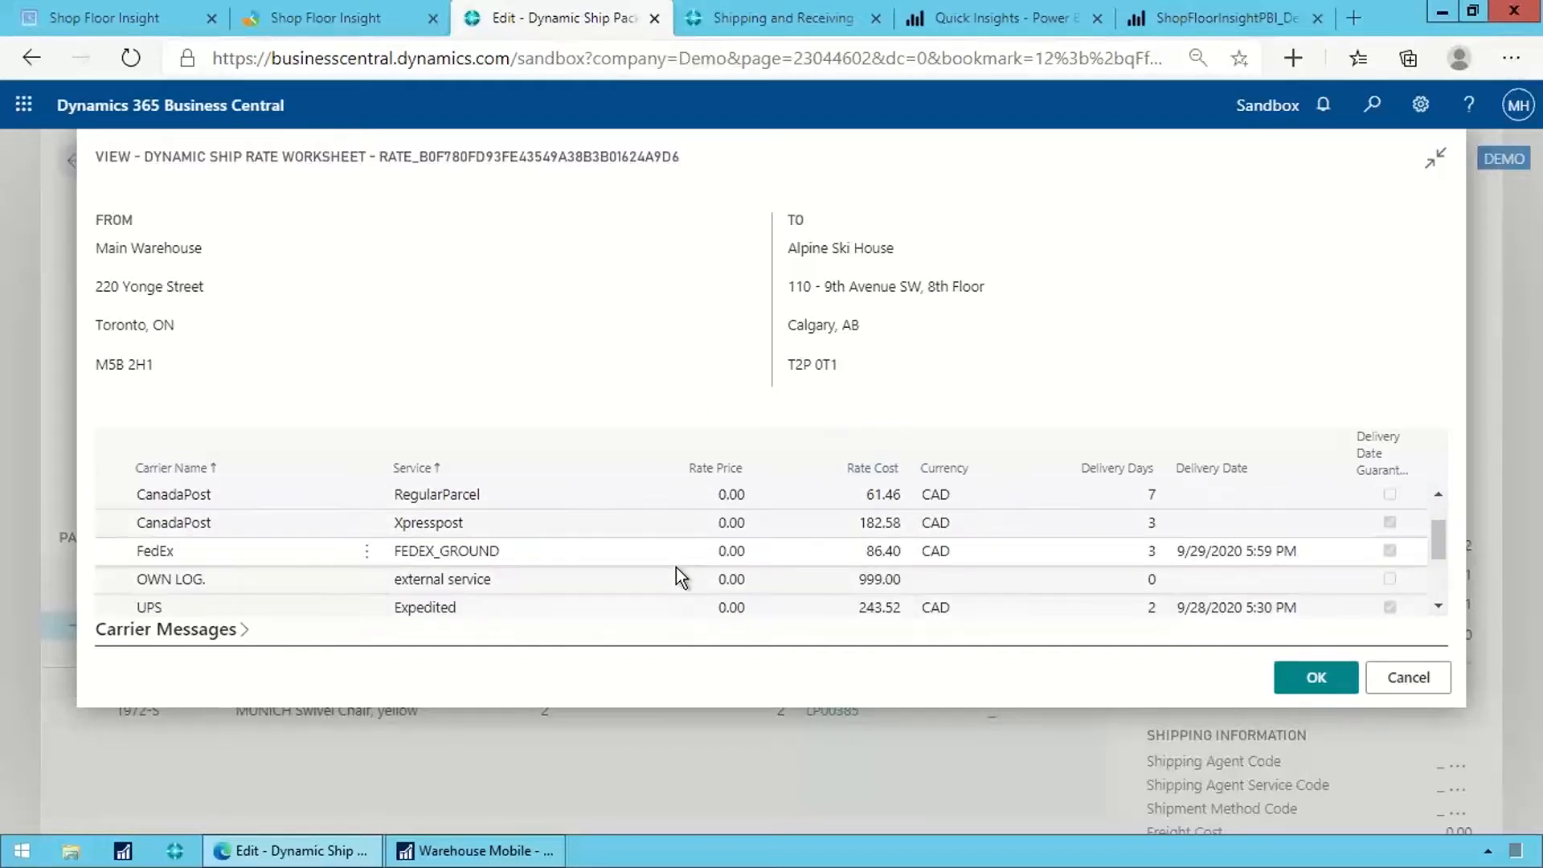
scroll(677, 567, down, 1)
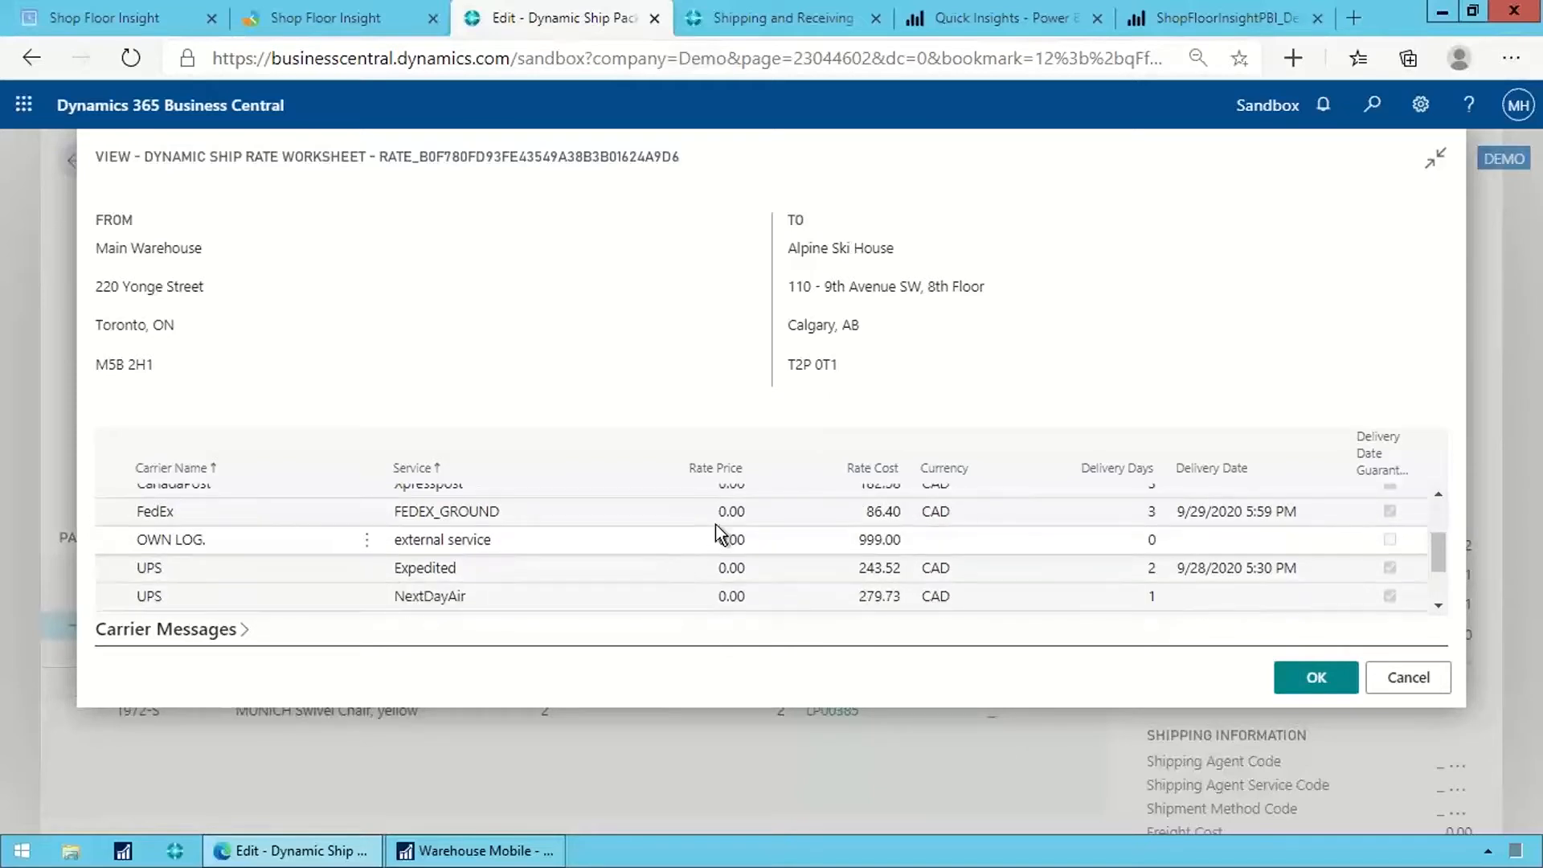
scroll(656, 534, down, 3)
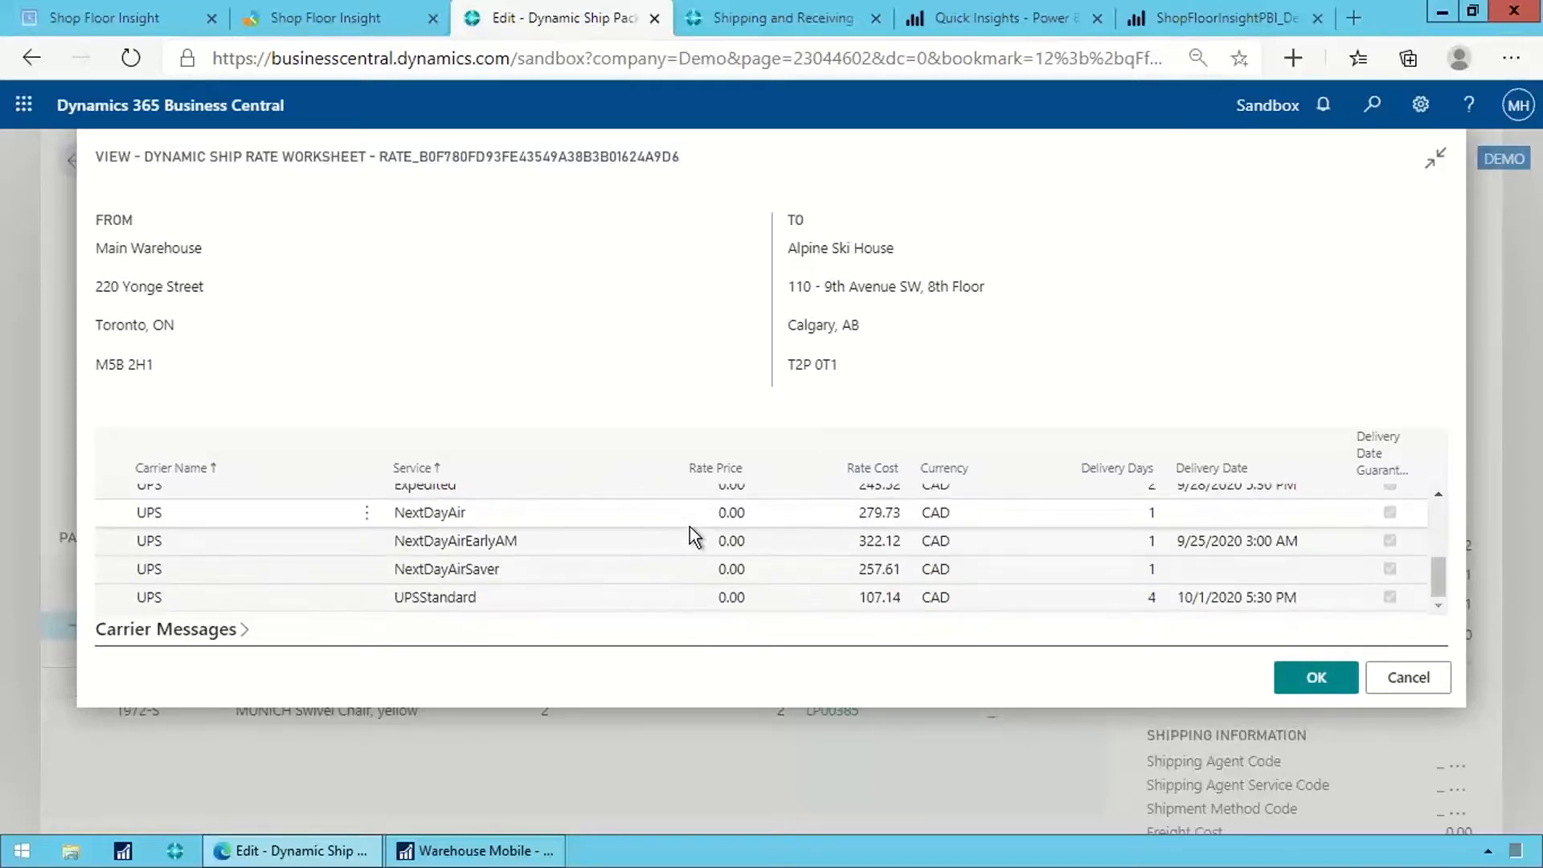
scroll(689, 527, up, 6)
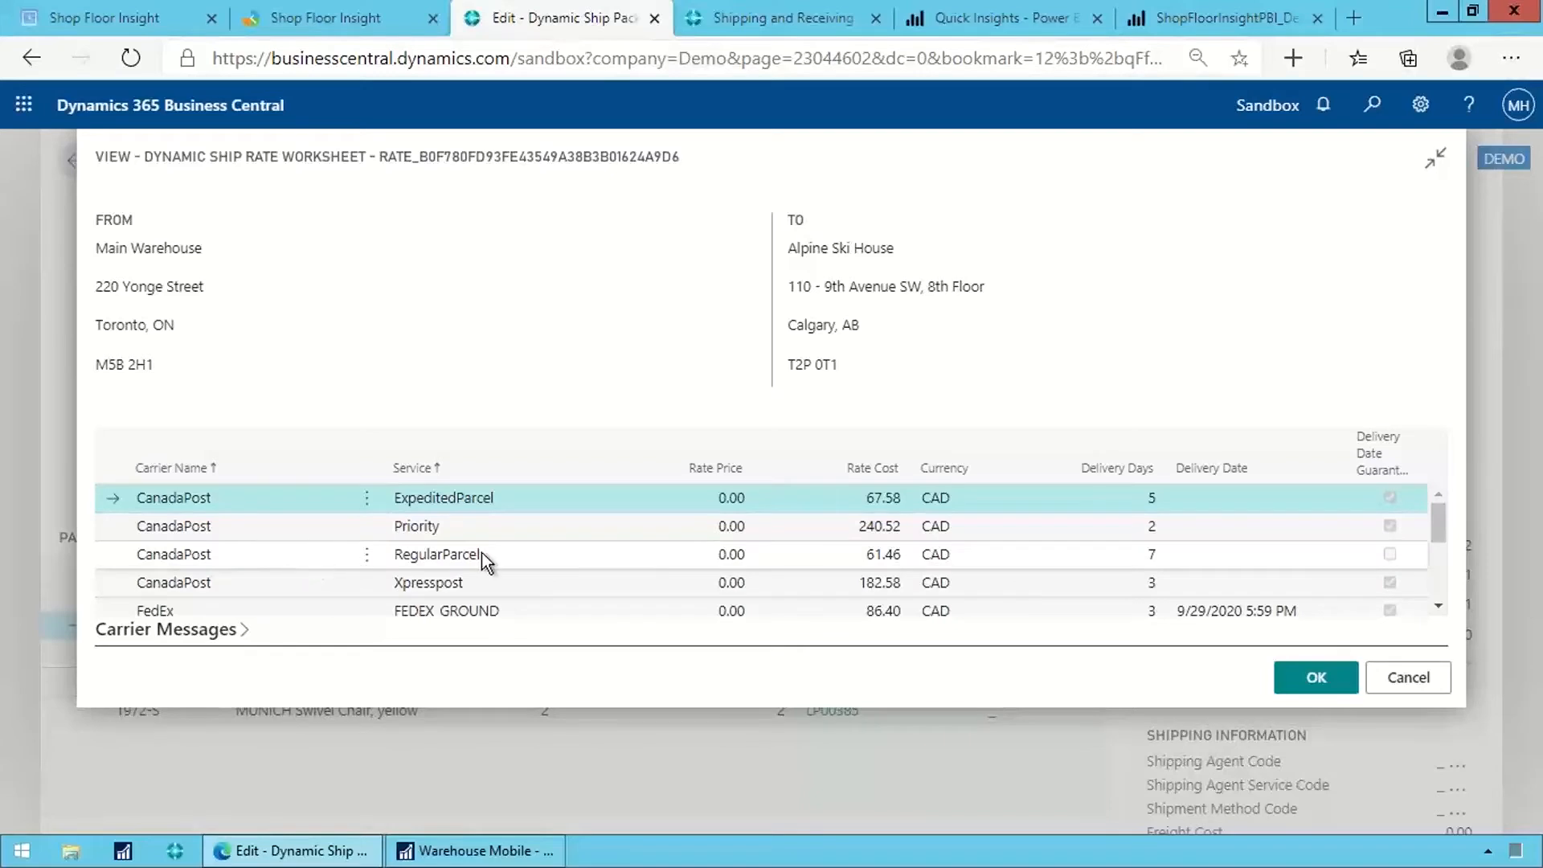
- Examine the FedEx FEDEX_GROUND rate and the OWN LOG. external service rate against the neighbouring carriers
scroll(481, 552, down, 1)
click(581, 593)
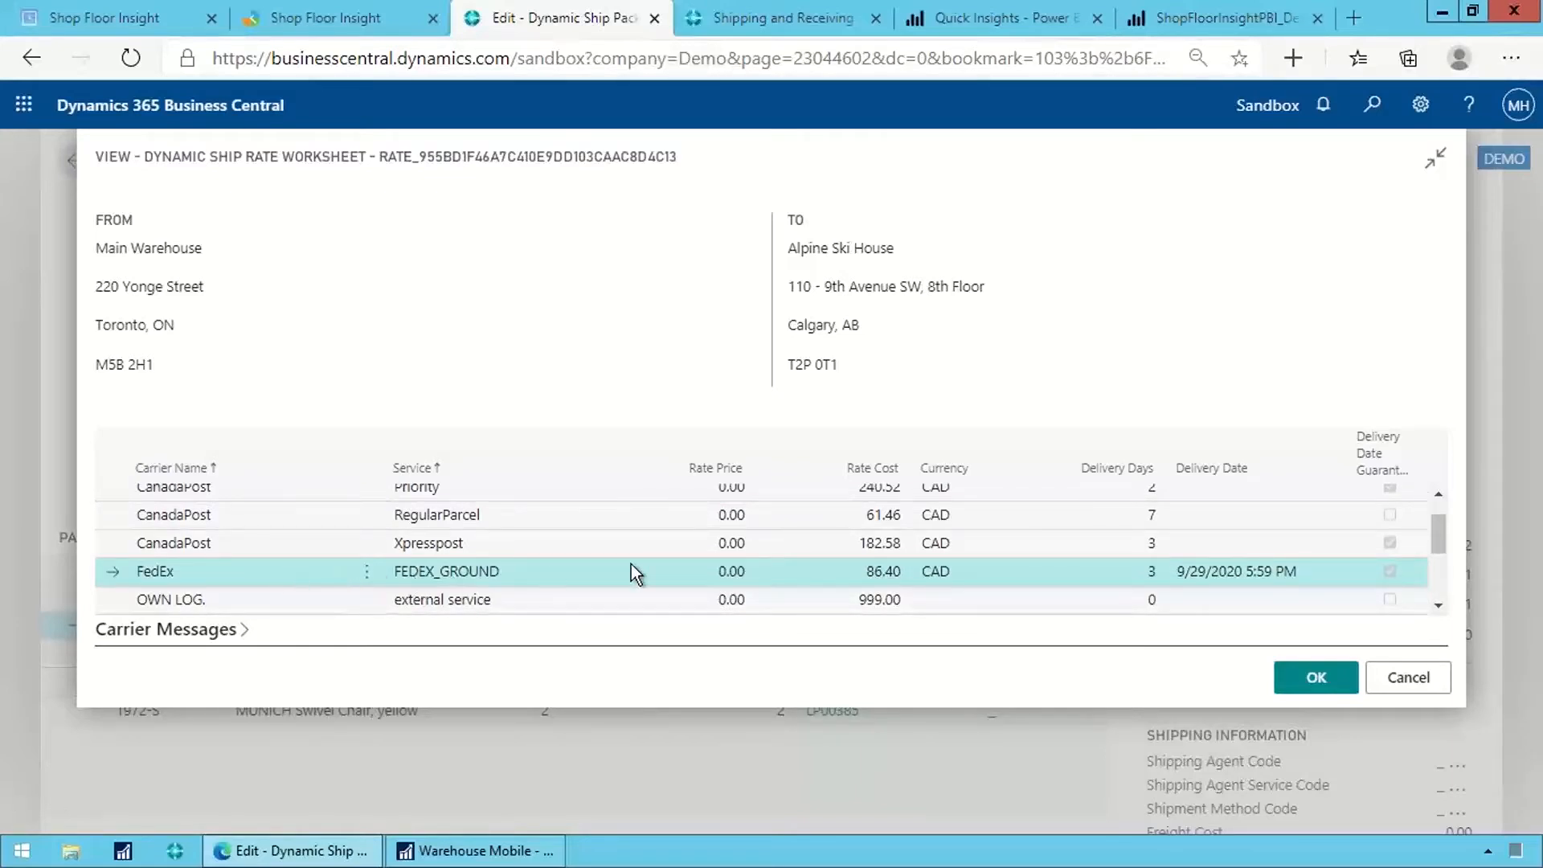
scroll(631, 567, down, 2)
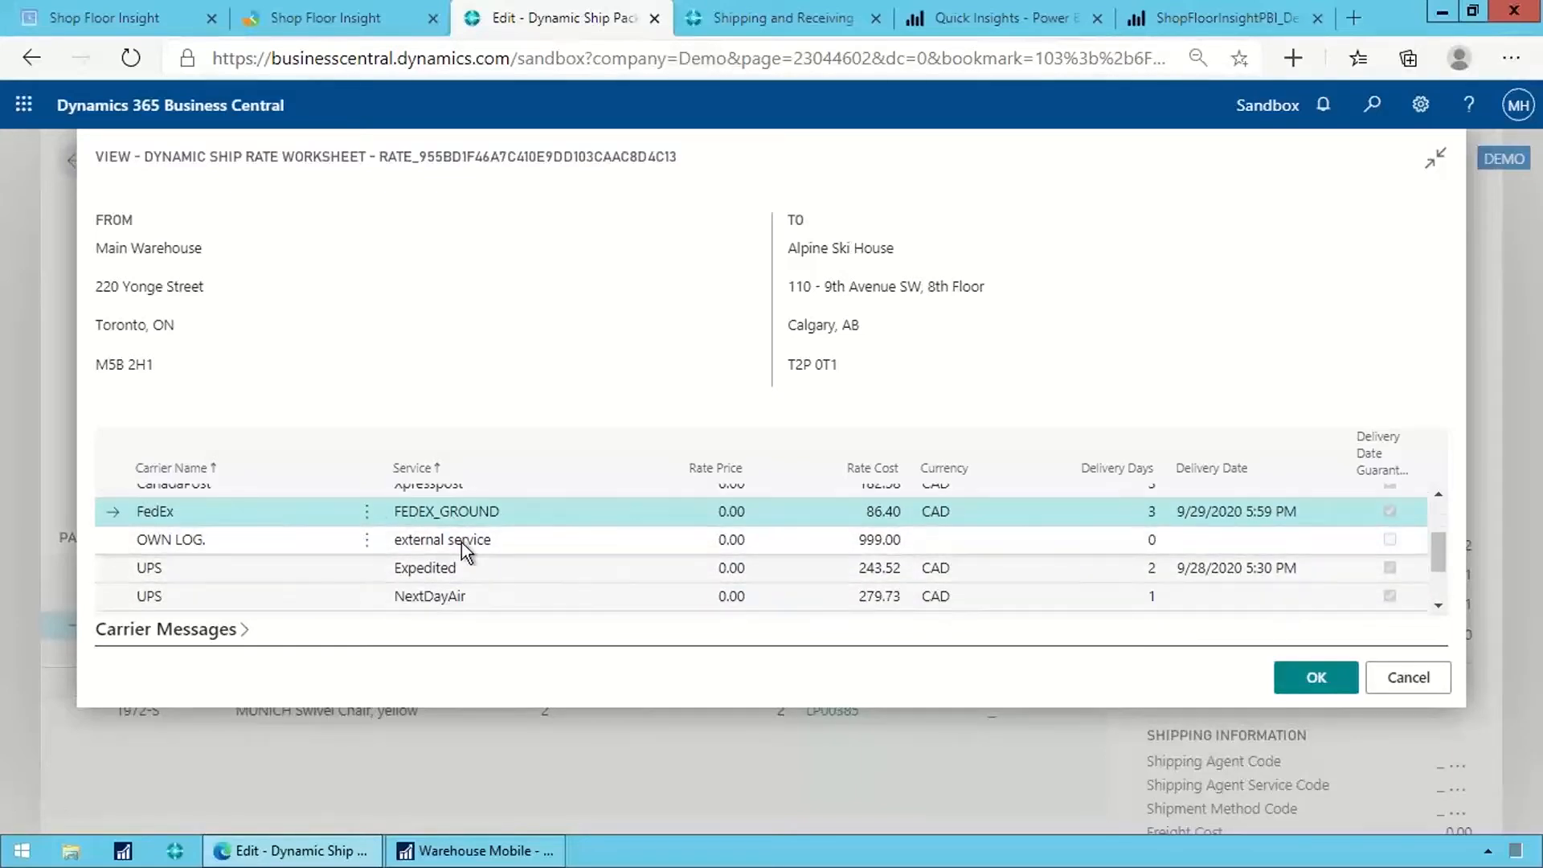
click(461, 542)
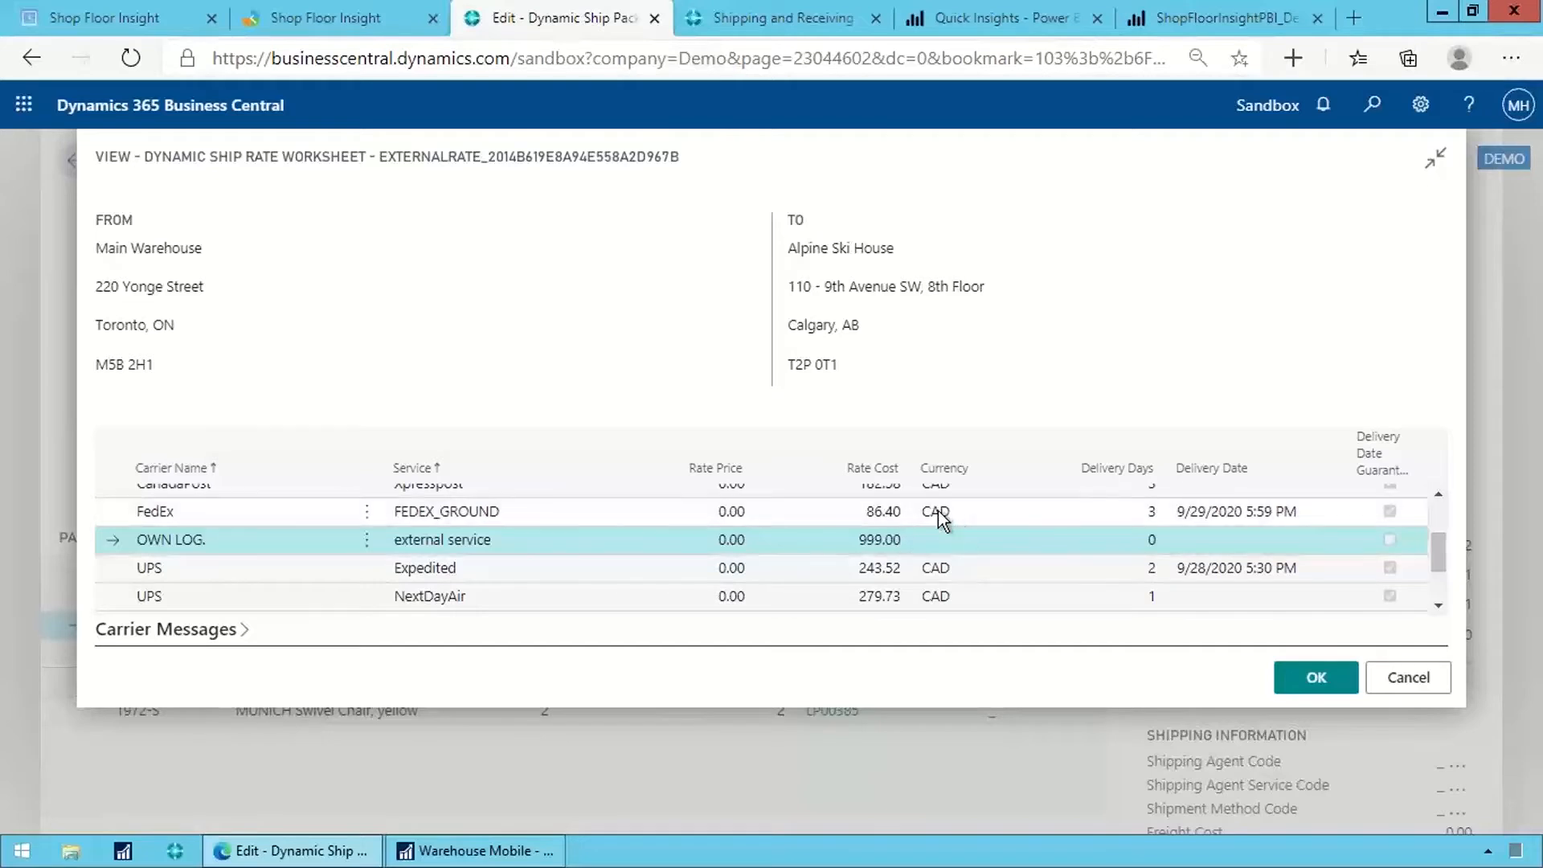
scroll(924, 514, up, 2)
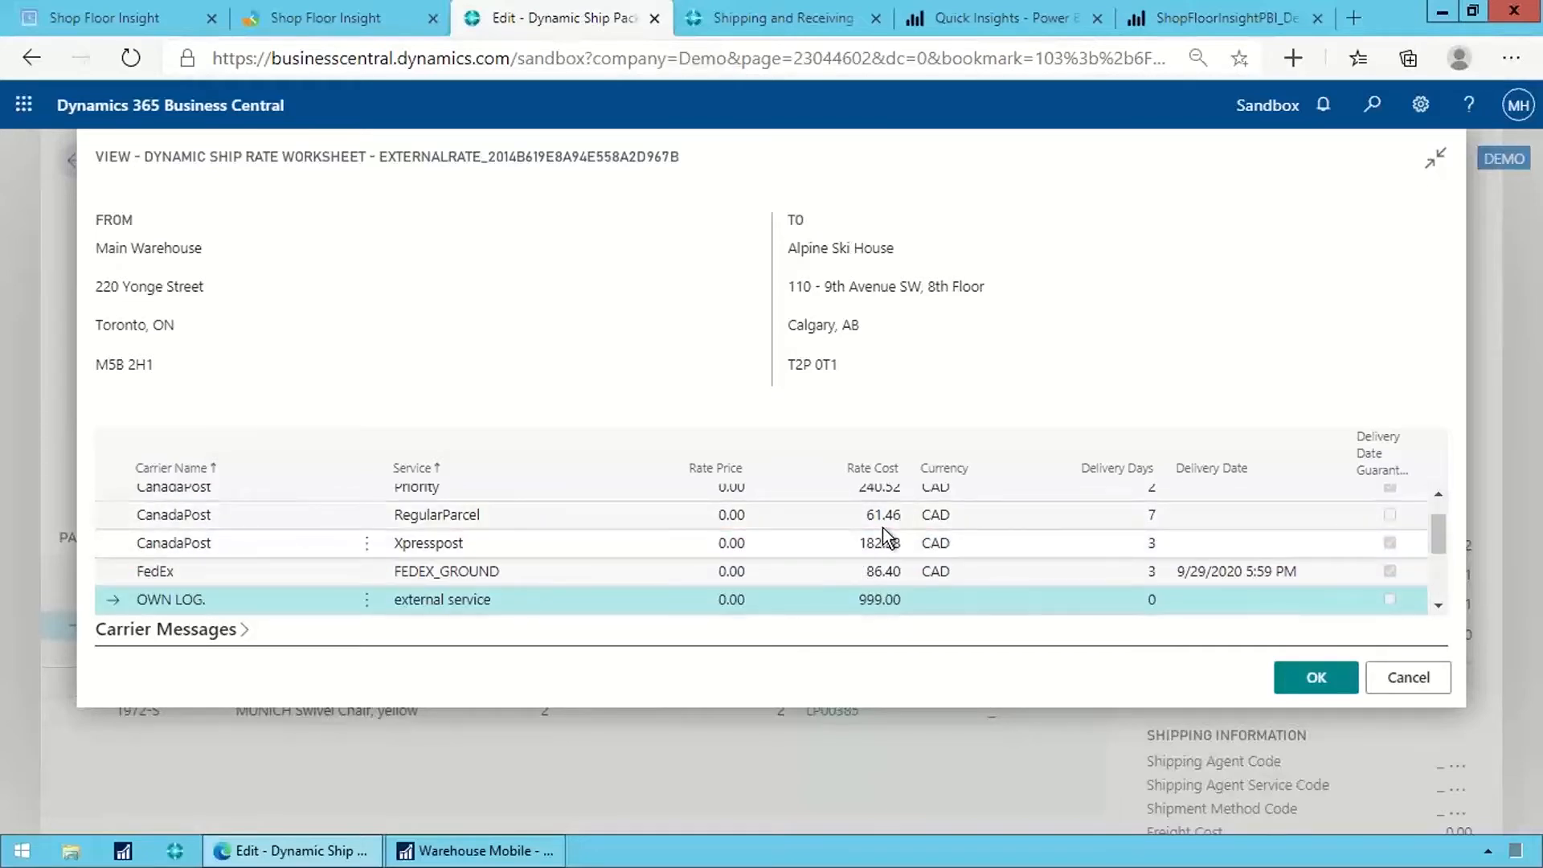
scroll(803, 555, down, 1)
scroll(808, 559, down, 1)
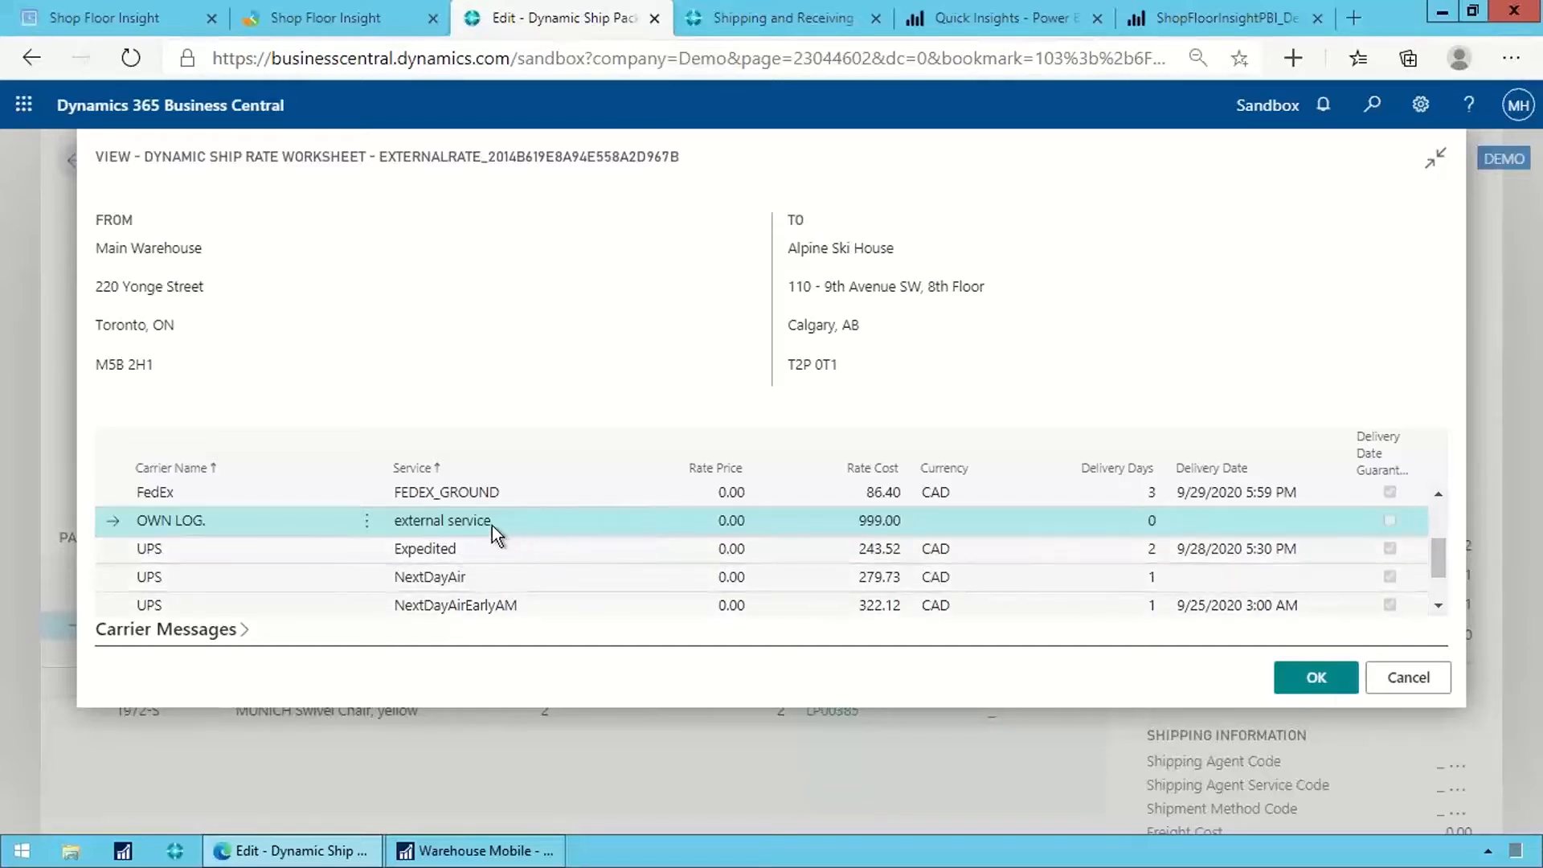
- Choose the FedEx FEDEX_GROUND service as the shipping rate and accept it
scroll(735, 557, up, 2)
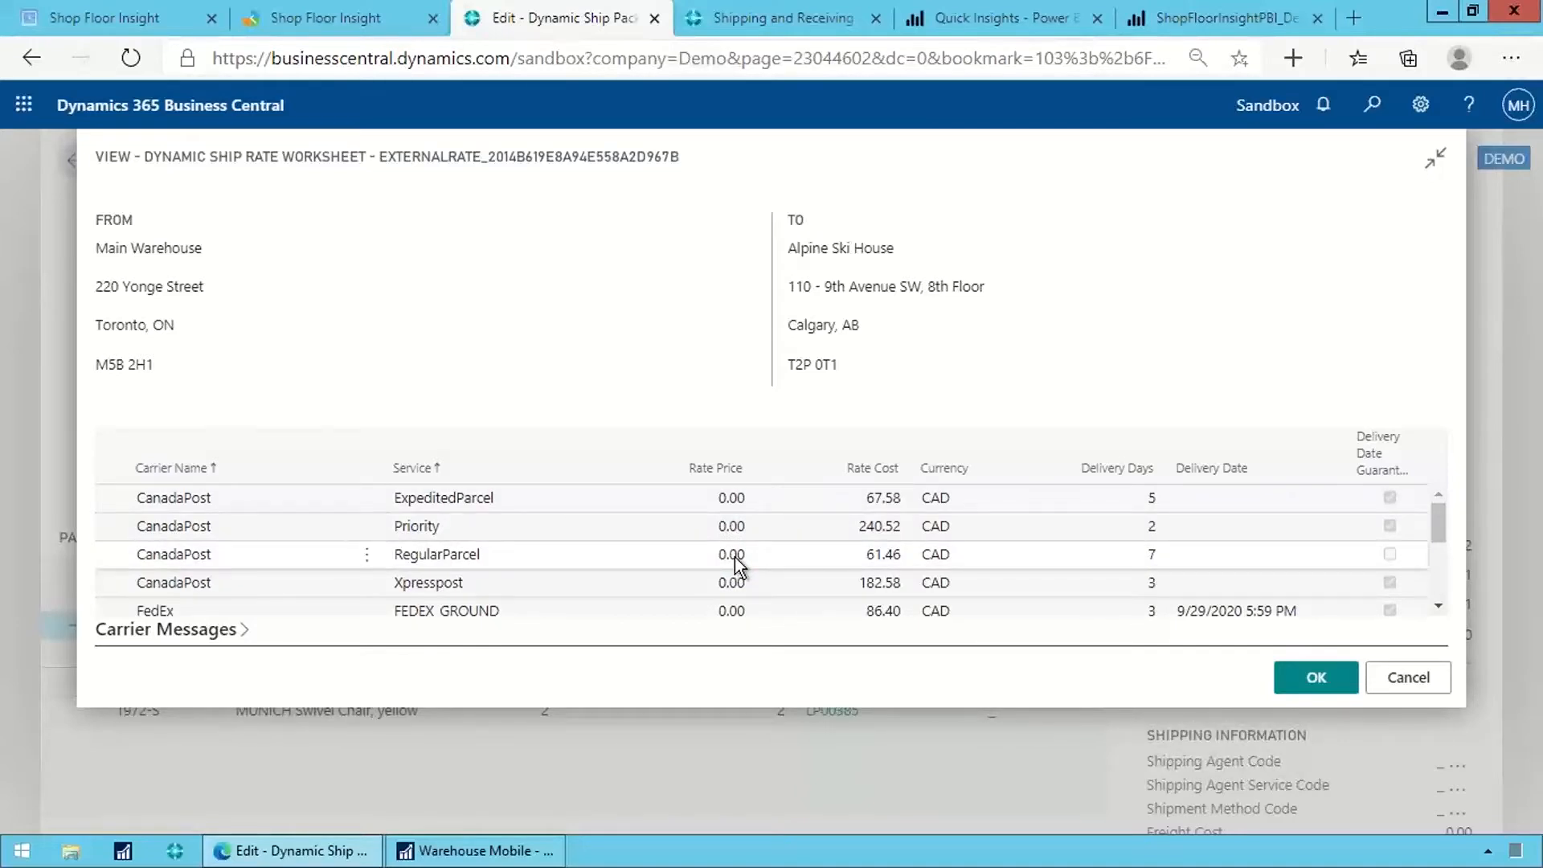
scroll(735, 557, down, 2)
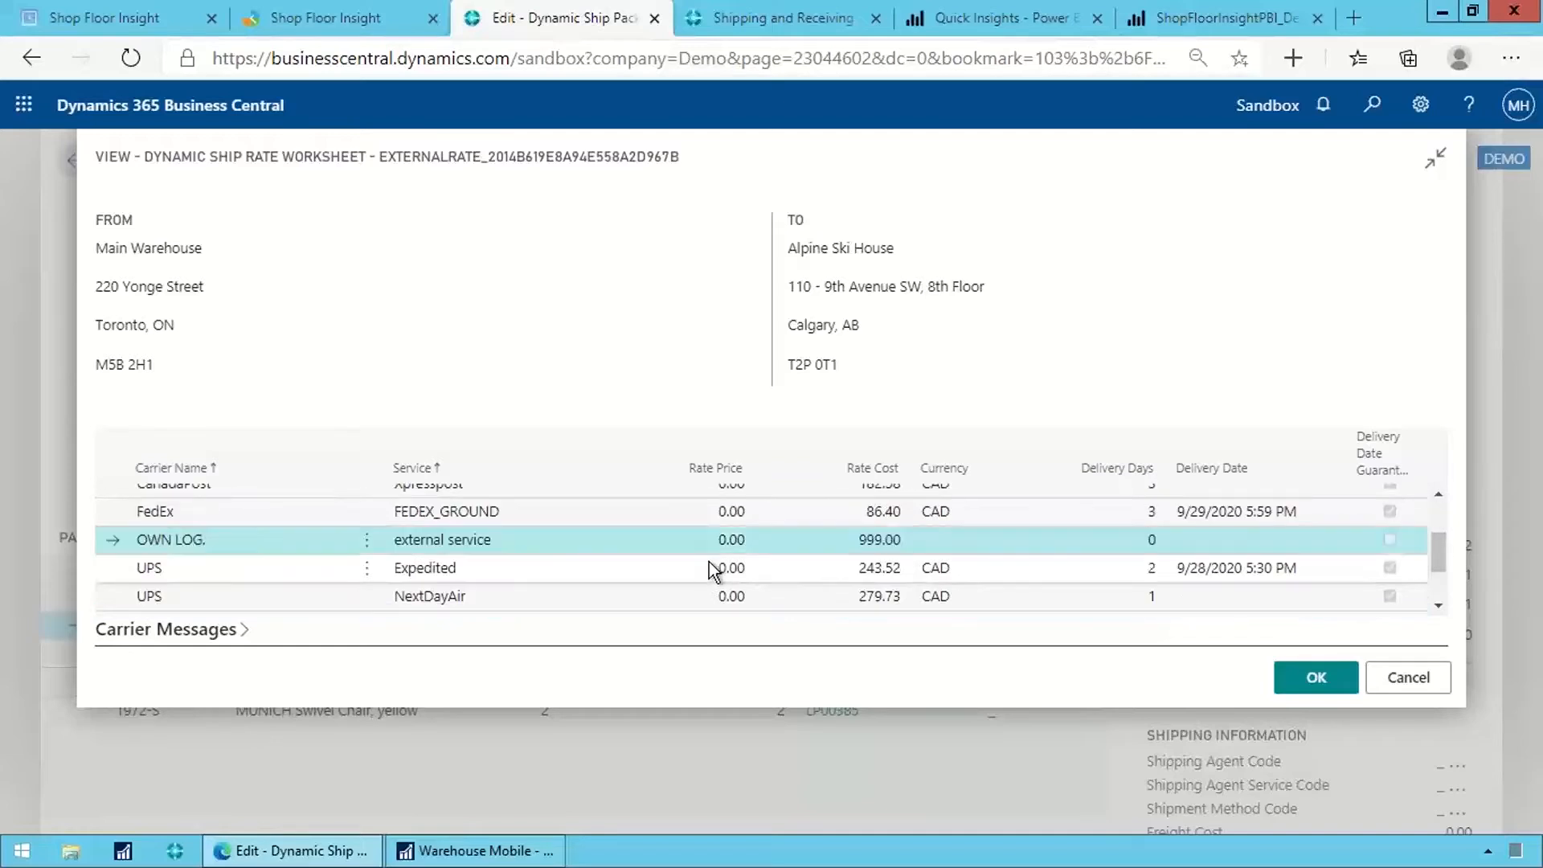
scroll(713, 579, down, 1)
scroll(773, 534, up, 1)
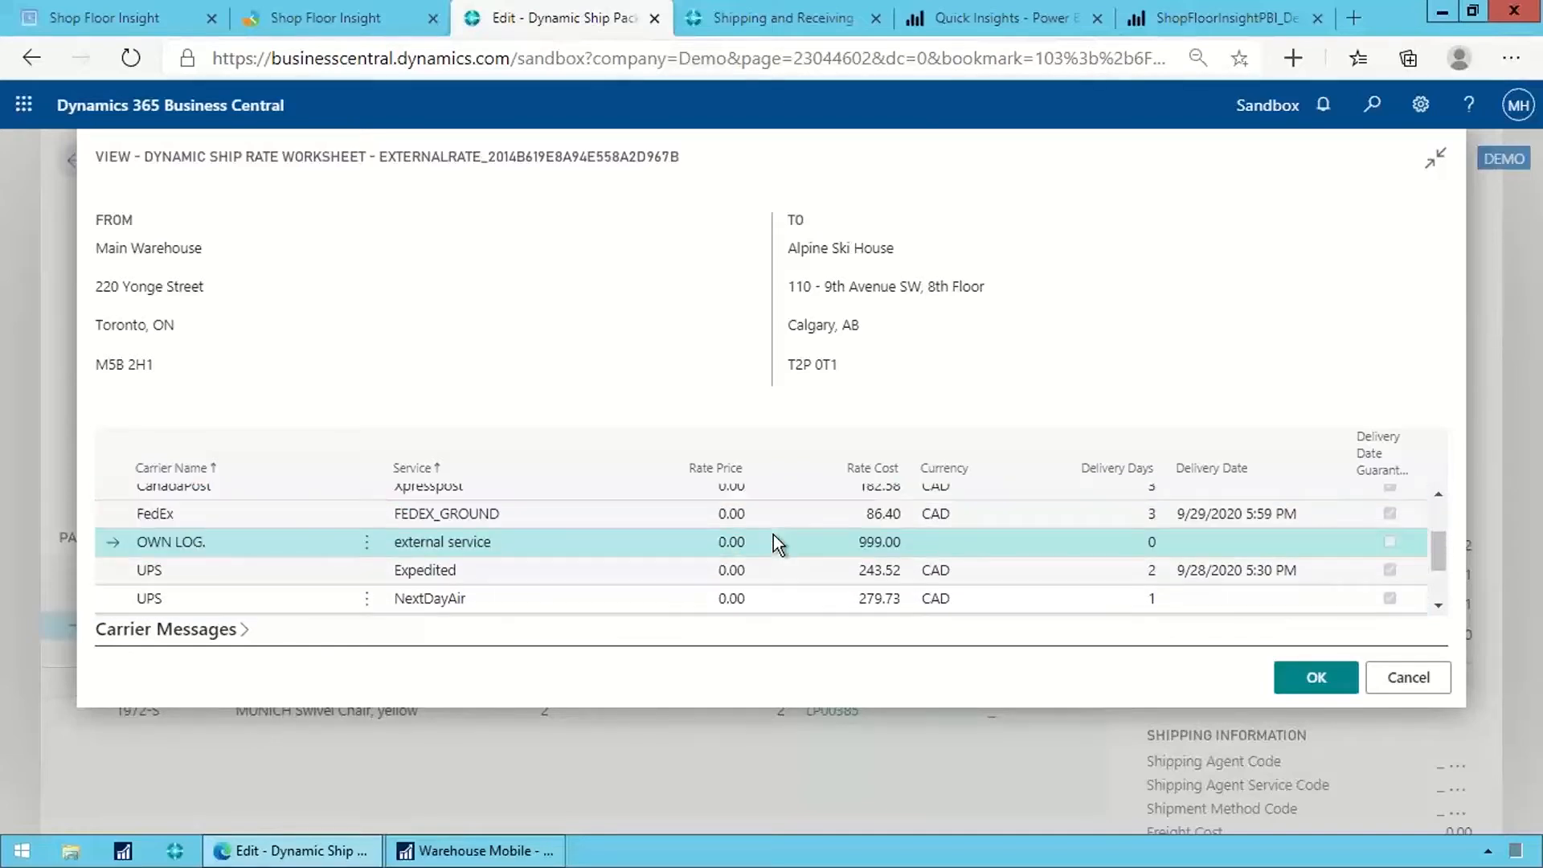
click(657, 514)
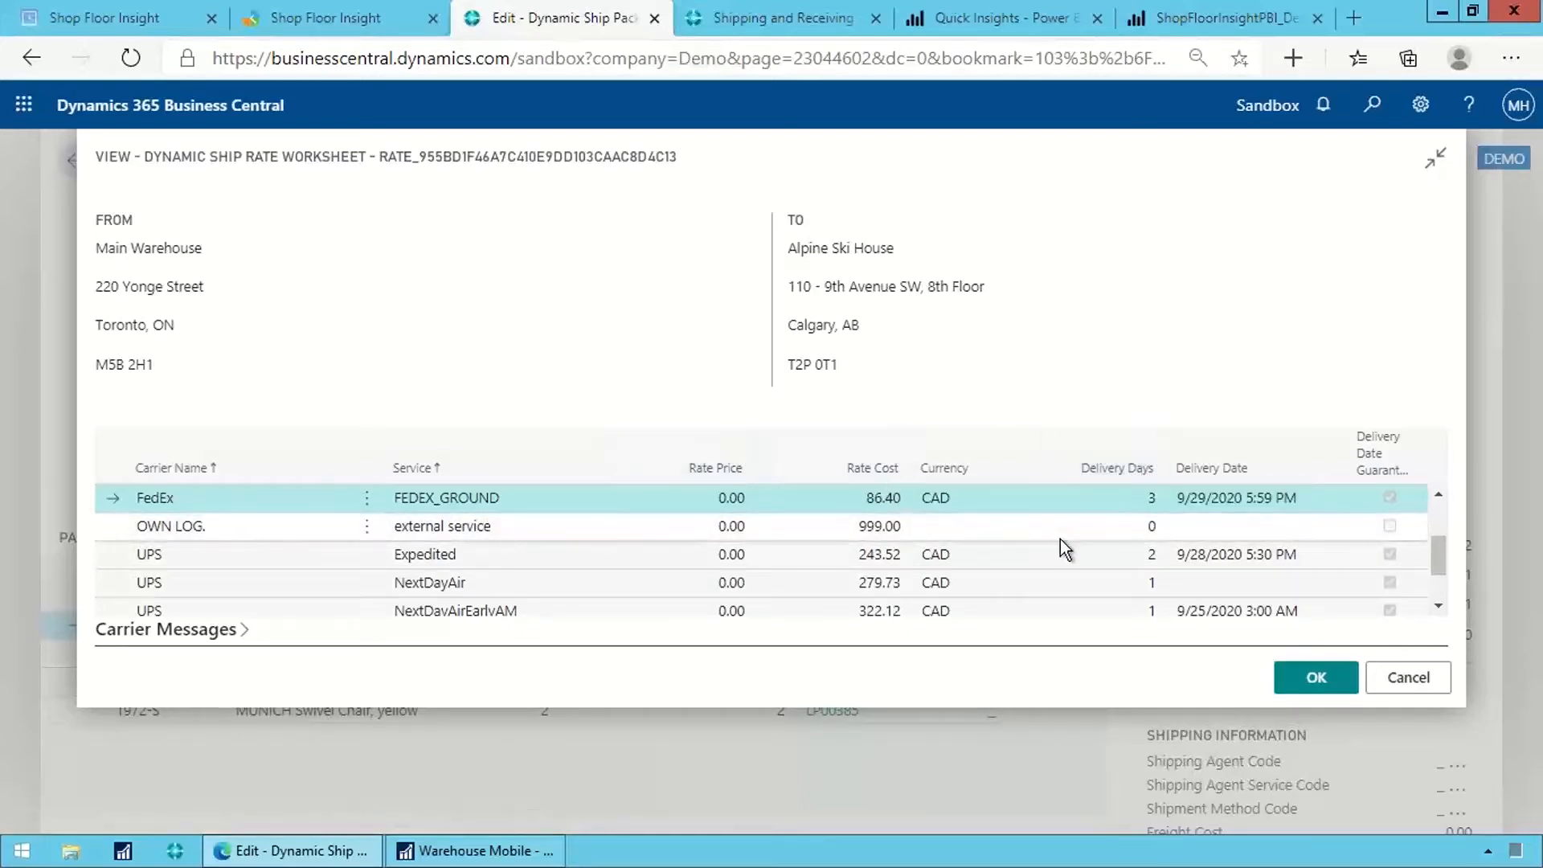
click(1302, 675)
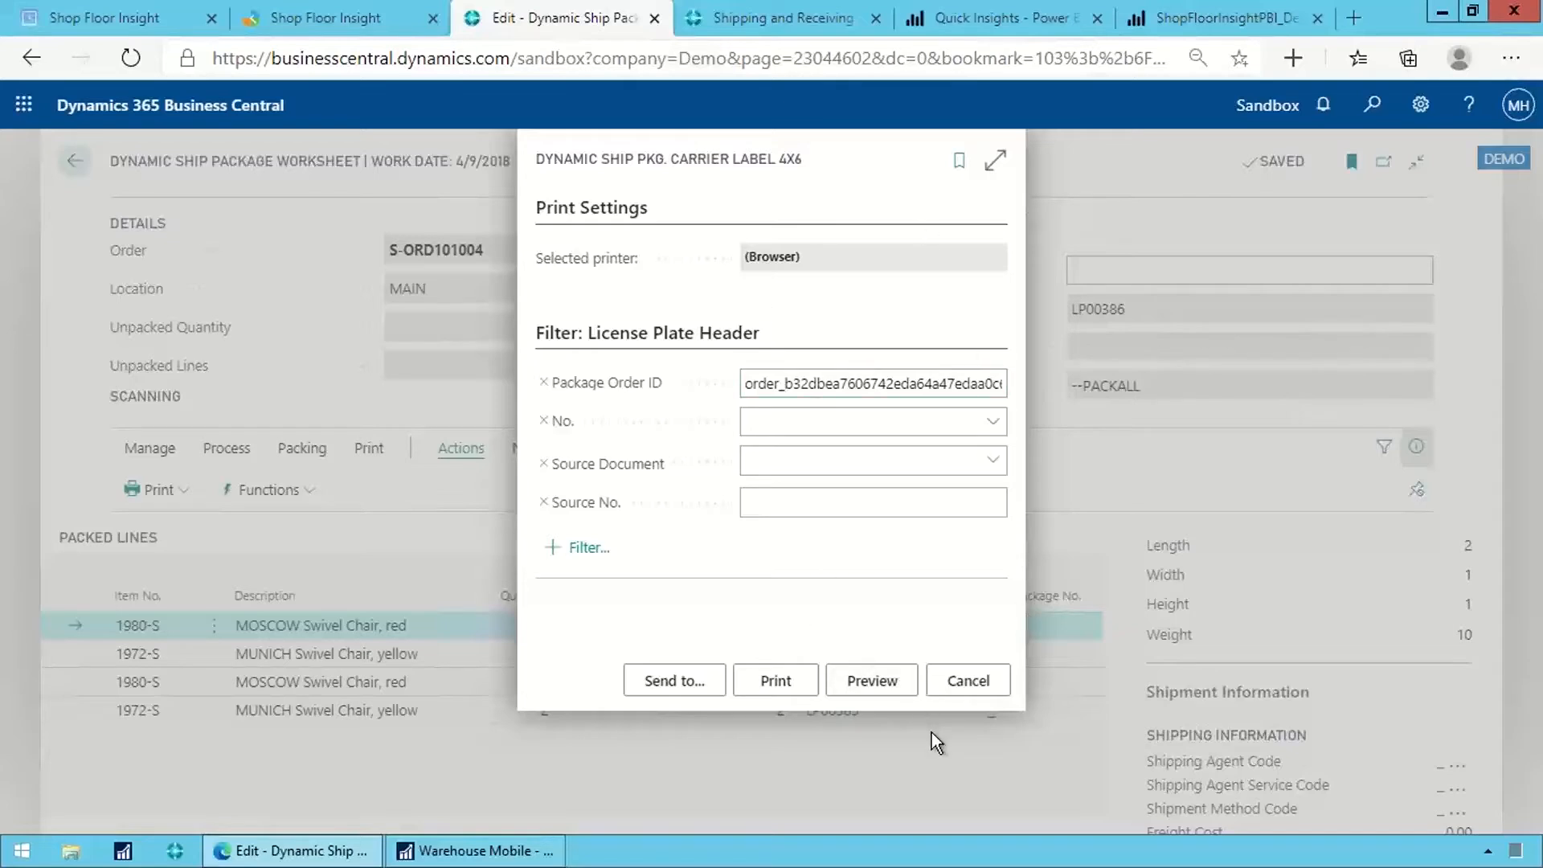
- Preview the 4x6 carrier label report, view the second package's label, and close the preview
click(884, 683)
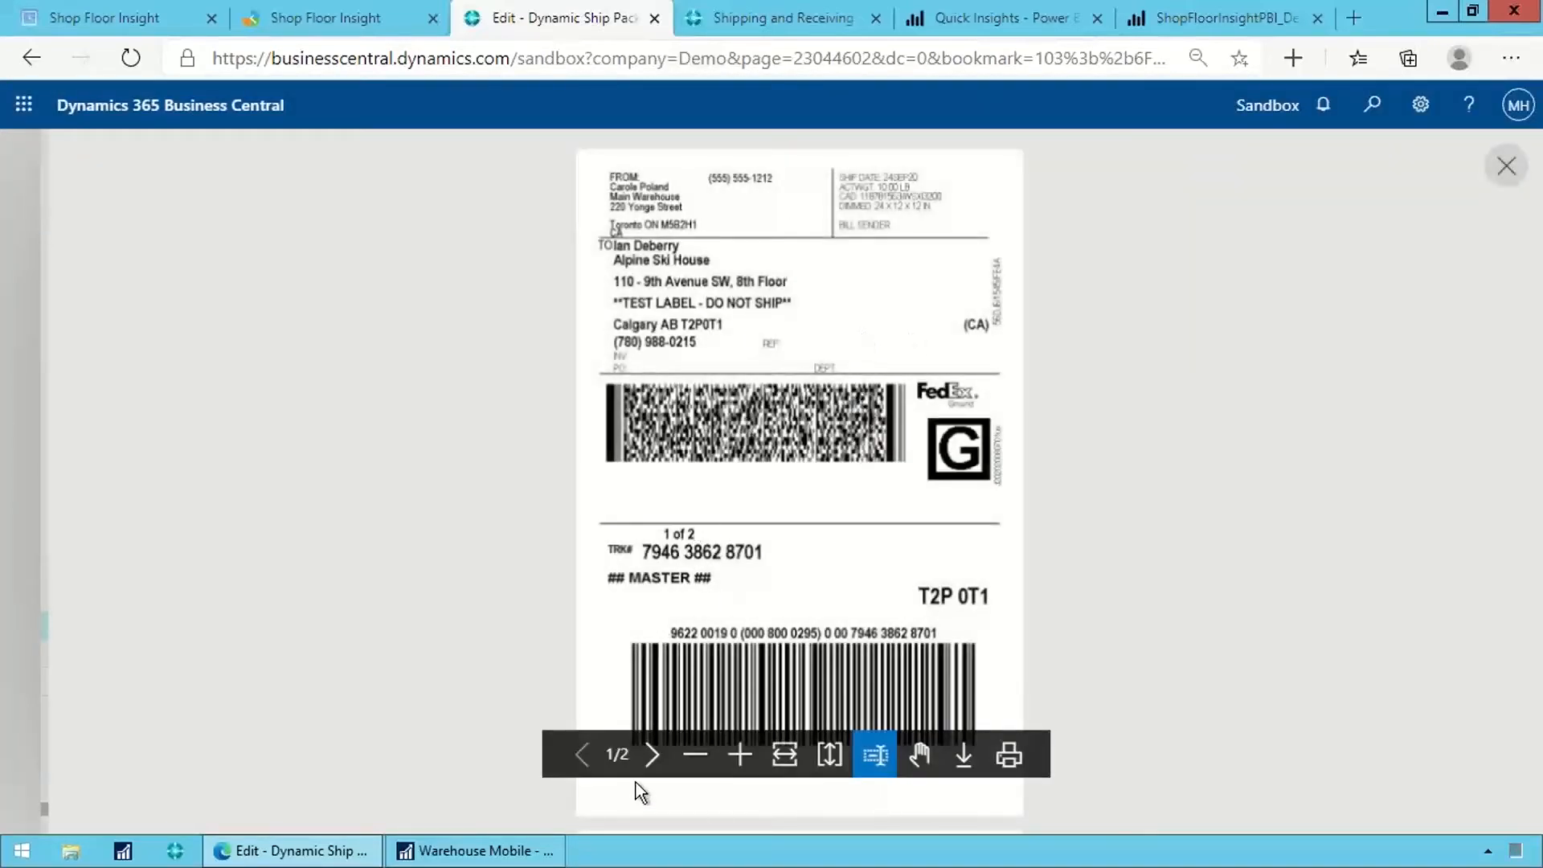
click(652, 754)
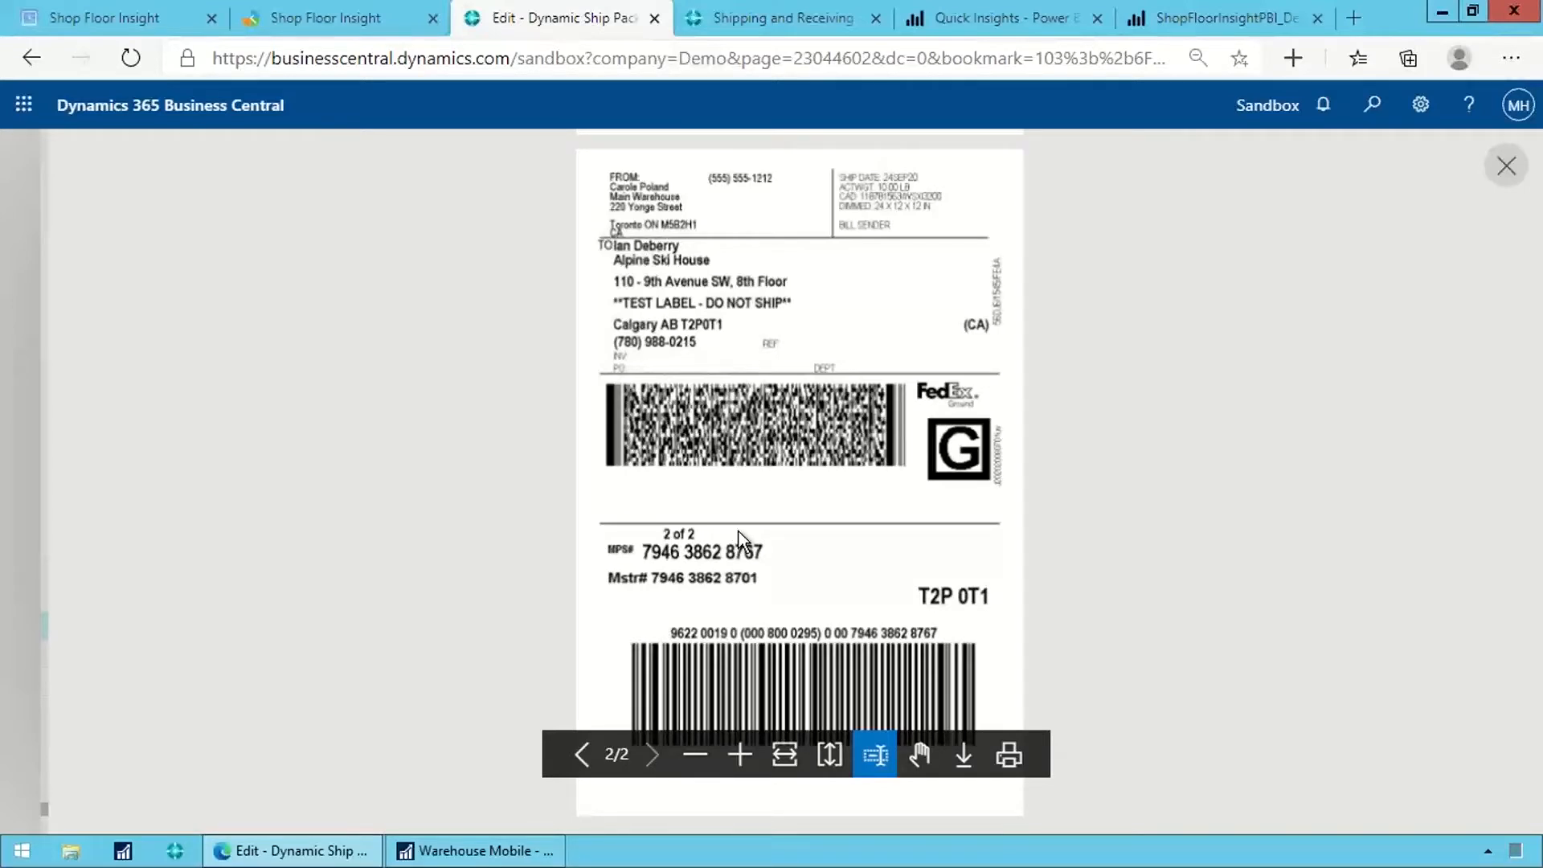
click(1505, 167)
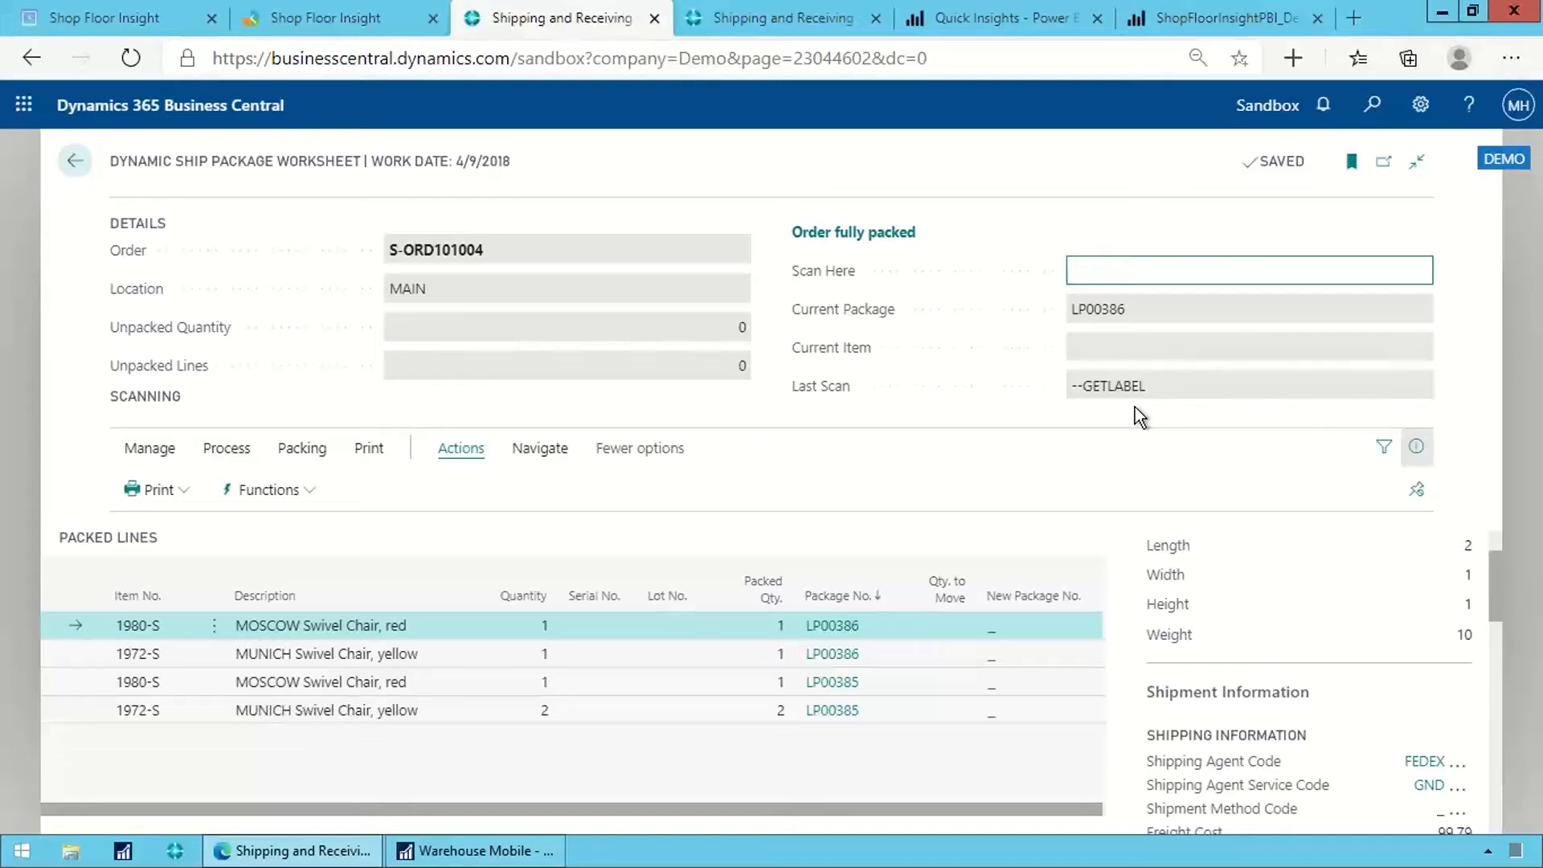
- Open the Gmail inbox in a new browser tab
key(ctrl+t)
text(gma)
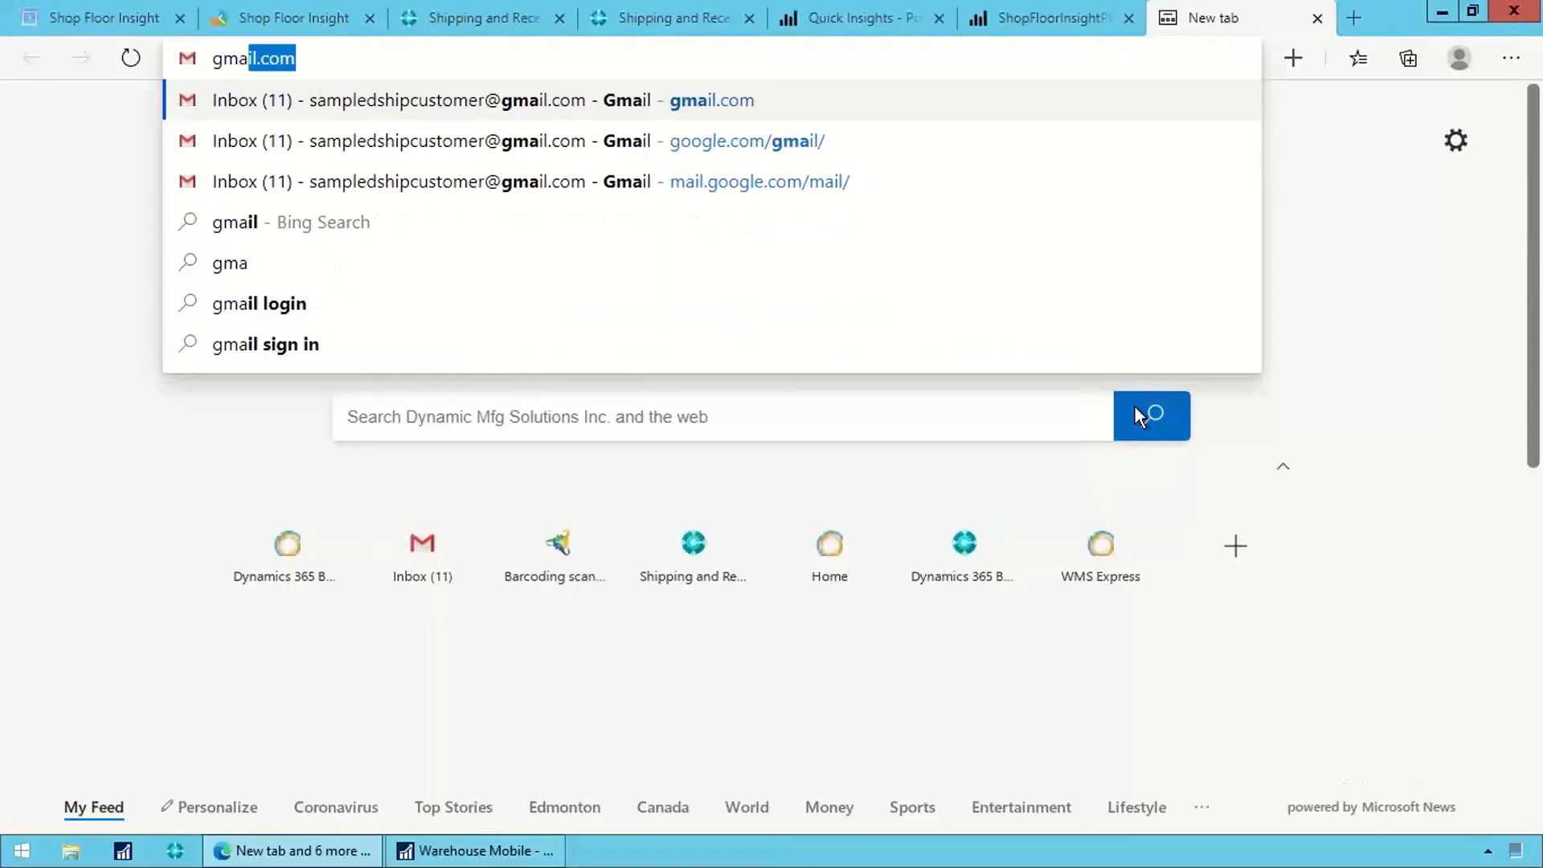
key(Down)
key(Up)
key(Return)
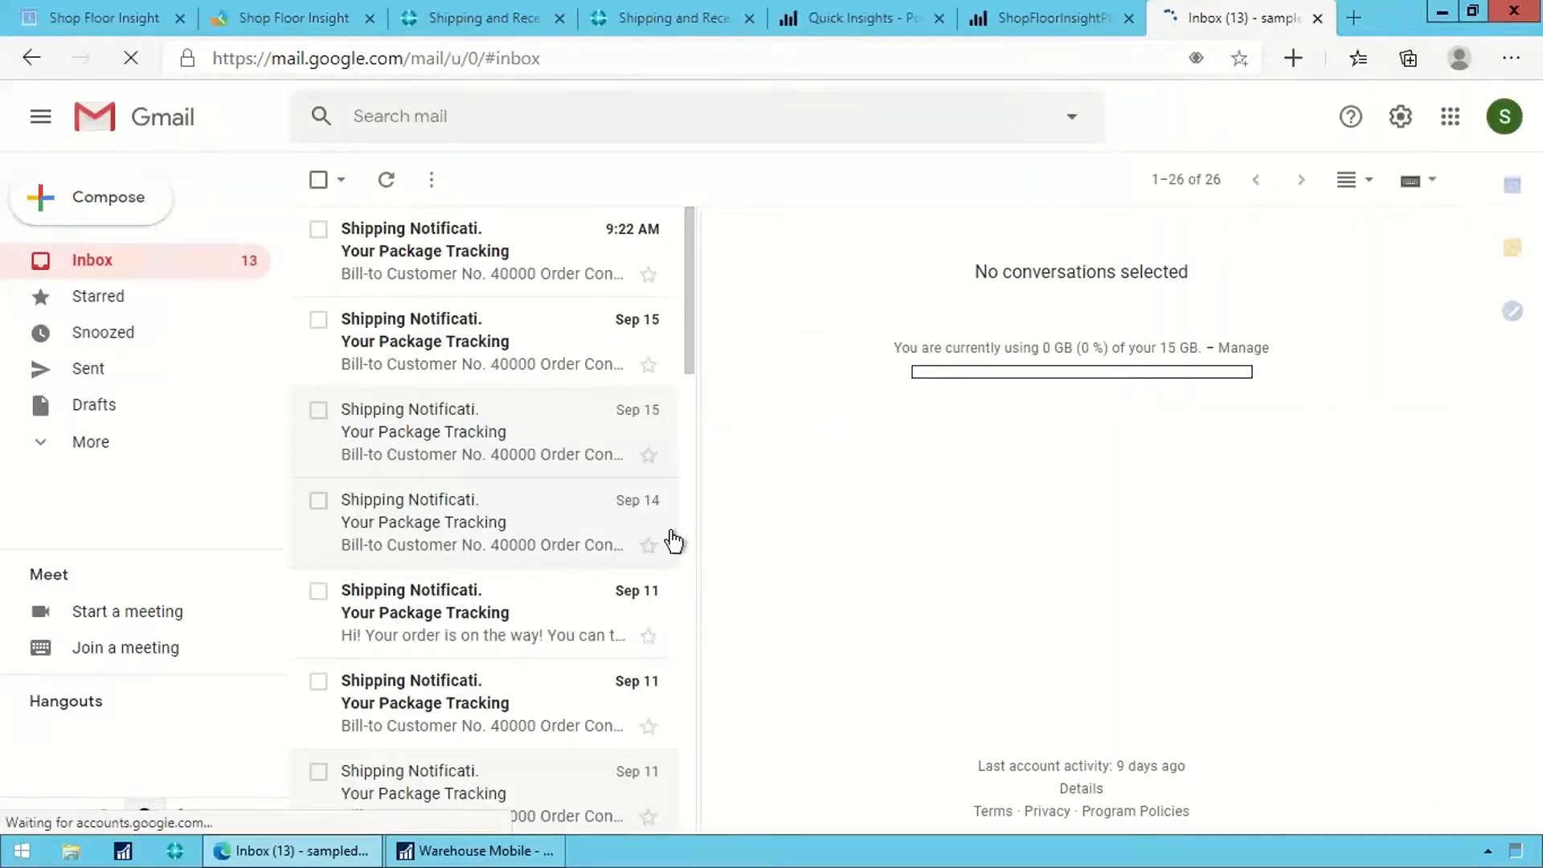
- Open the newest "Your Package Tracking" message and read its order confirmation through to the end
click(424, 249)
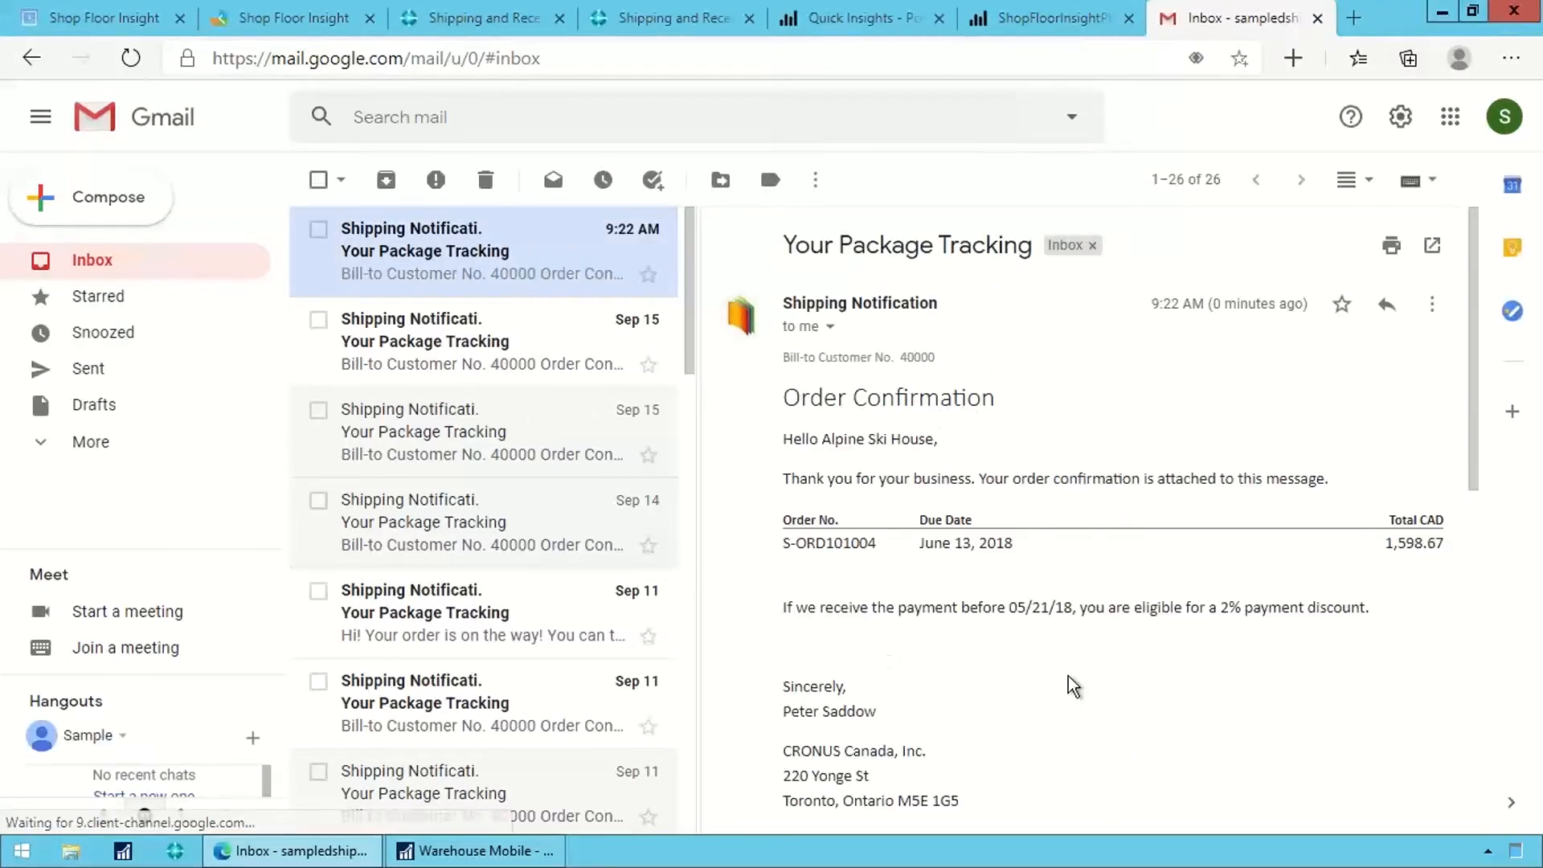
scroll(1068, 676, down, 2)
scroll(1068, 677, down, 1)
scroll(1154, 348, up, 3)
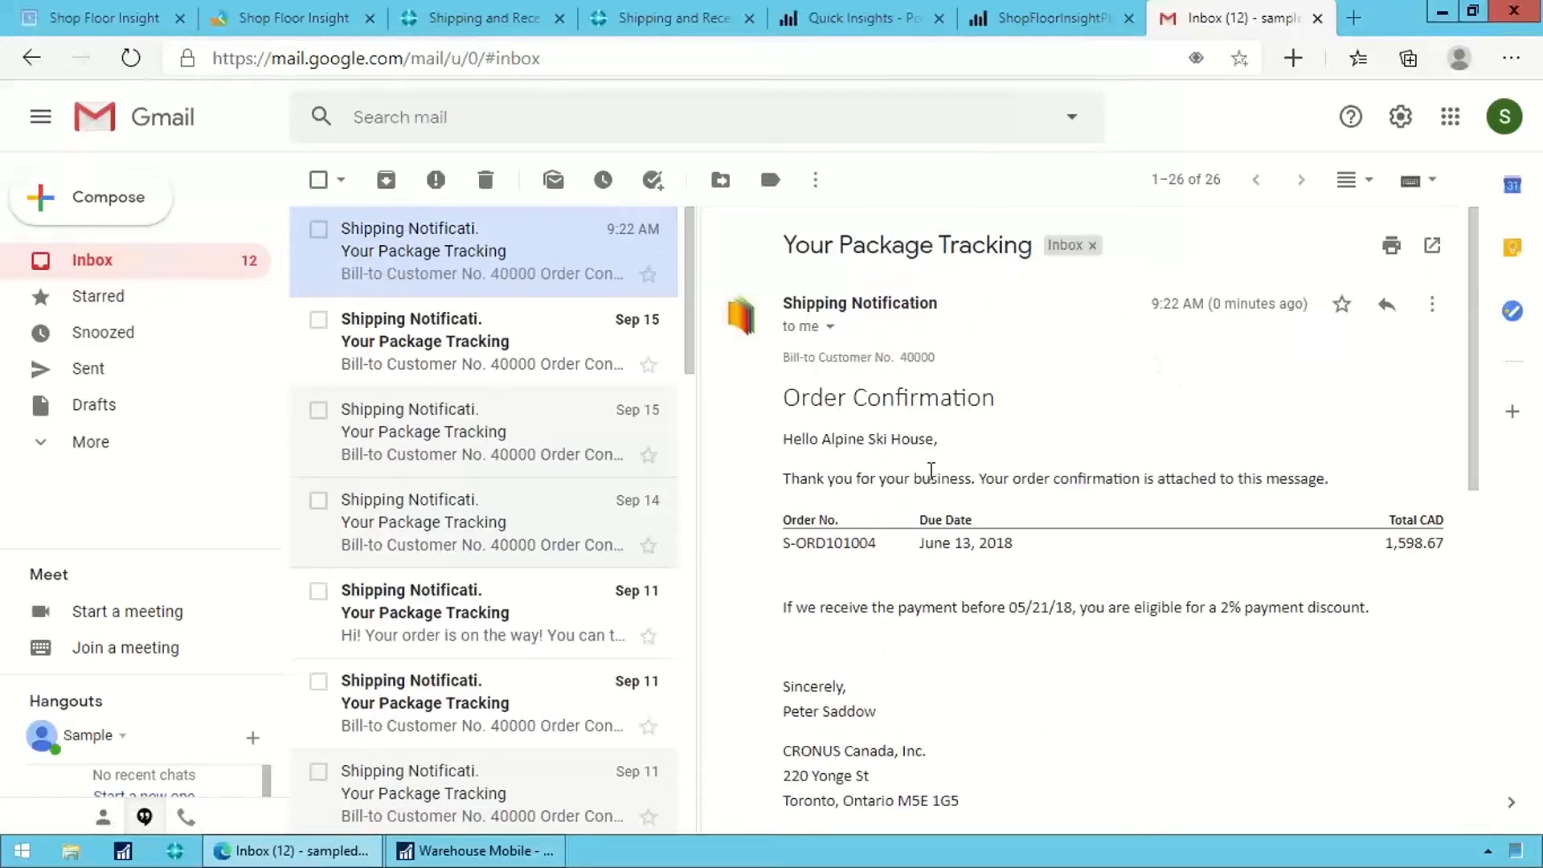
drag(809, 421, 1034, 630)
click(1081, 635)
scroll(914, 514, down, 5)
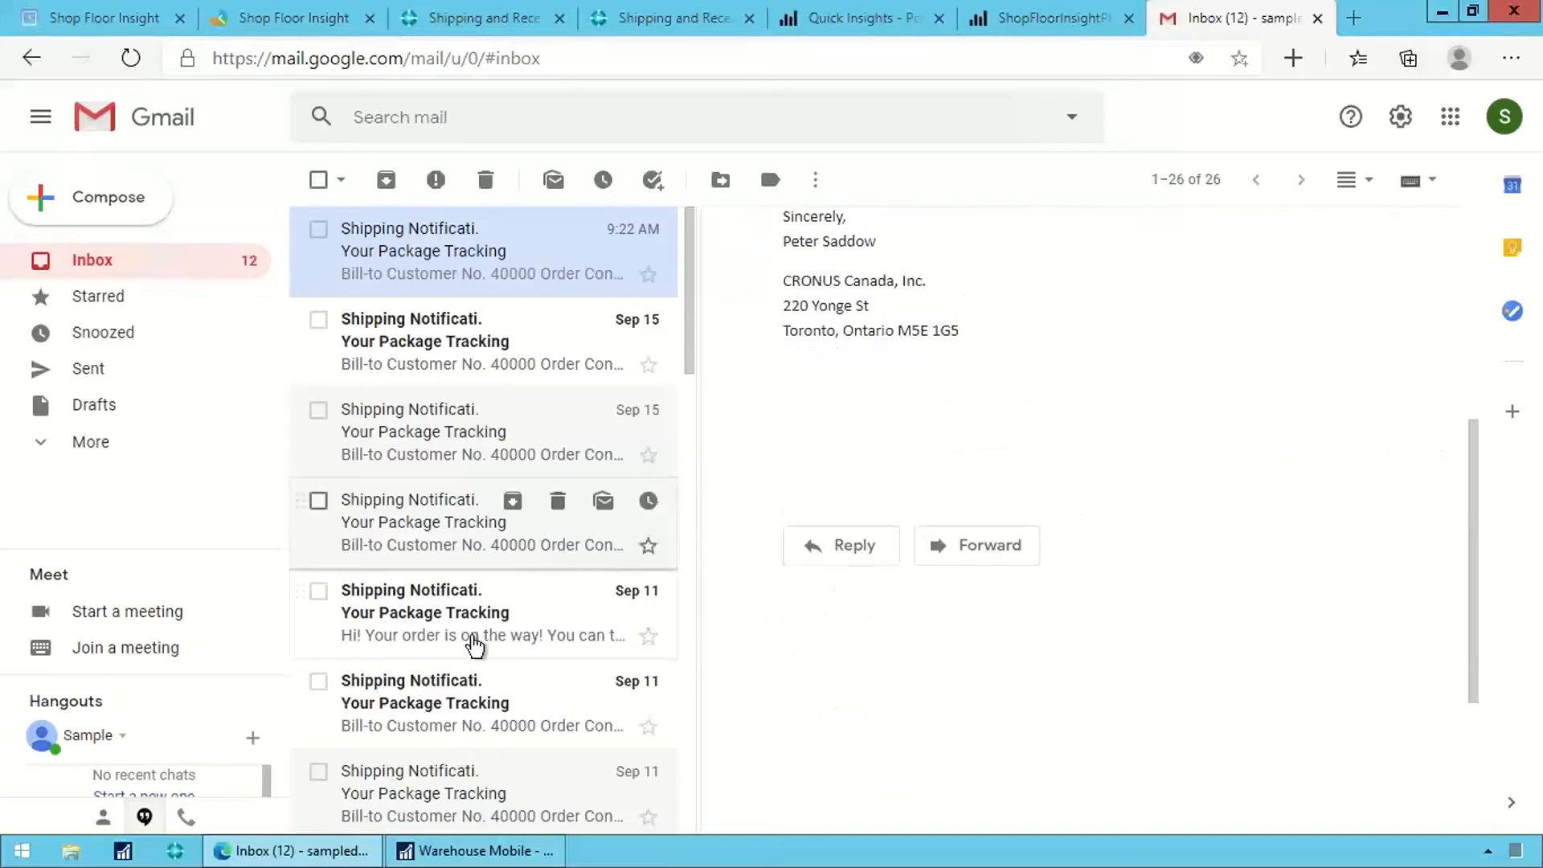
- Find and open the Aug 12 "Your Package Tracking" message, and follow its shipment tracking link
scroll(475, 637, down, 10)
scroll(478, 637, down, 1)
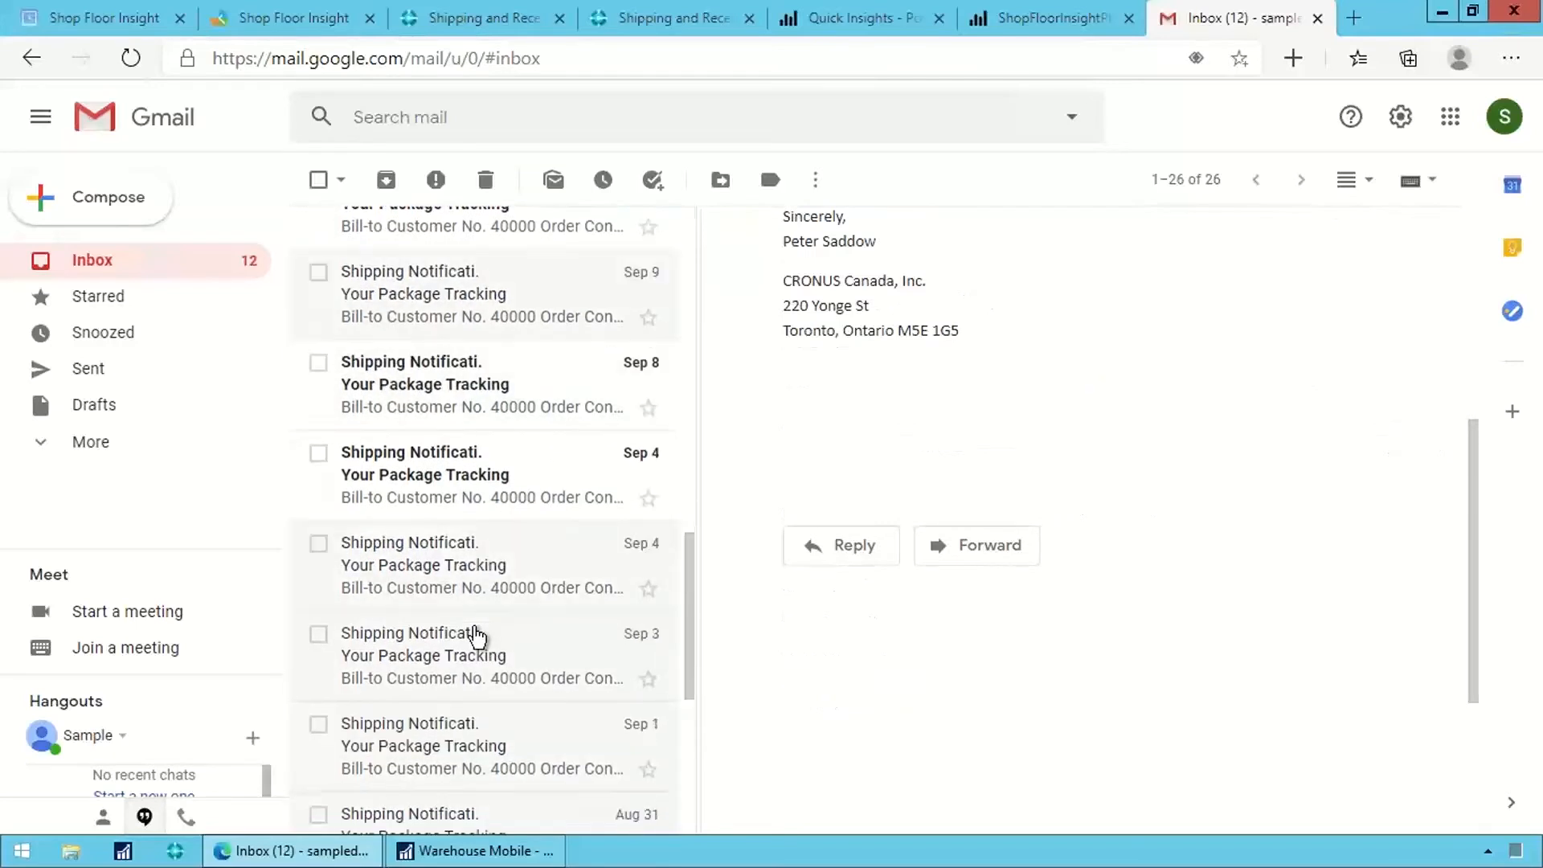
scroll(565, 634, down, 5)
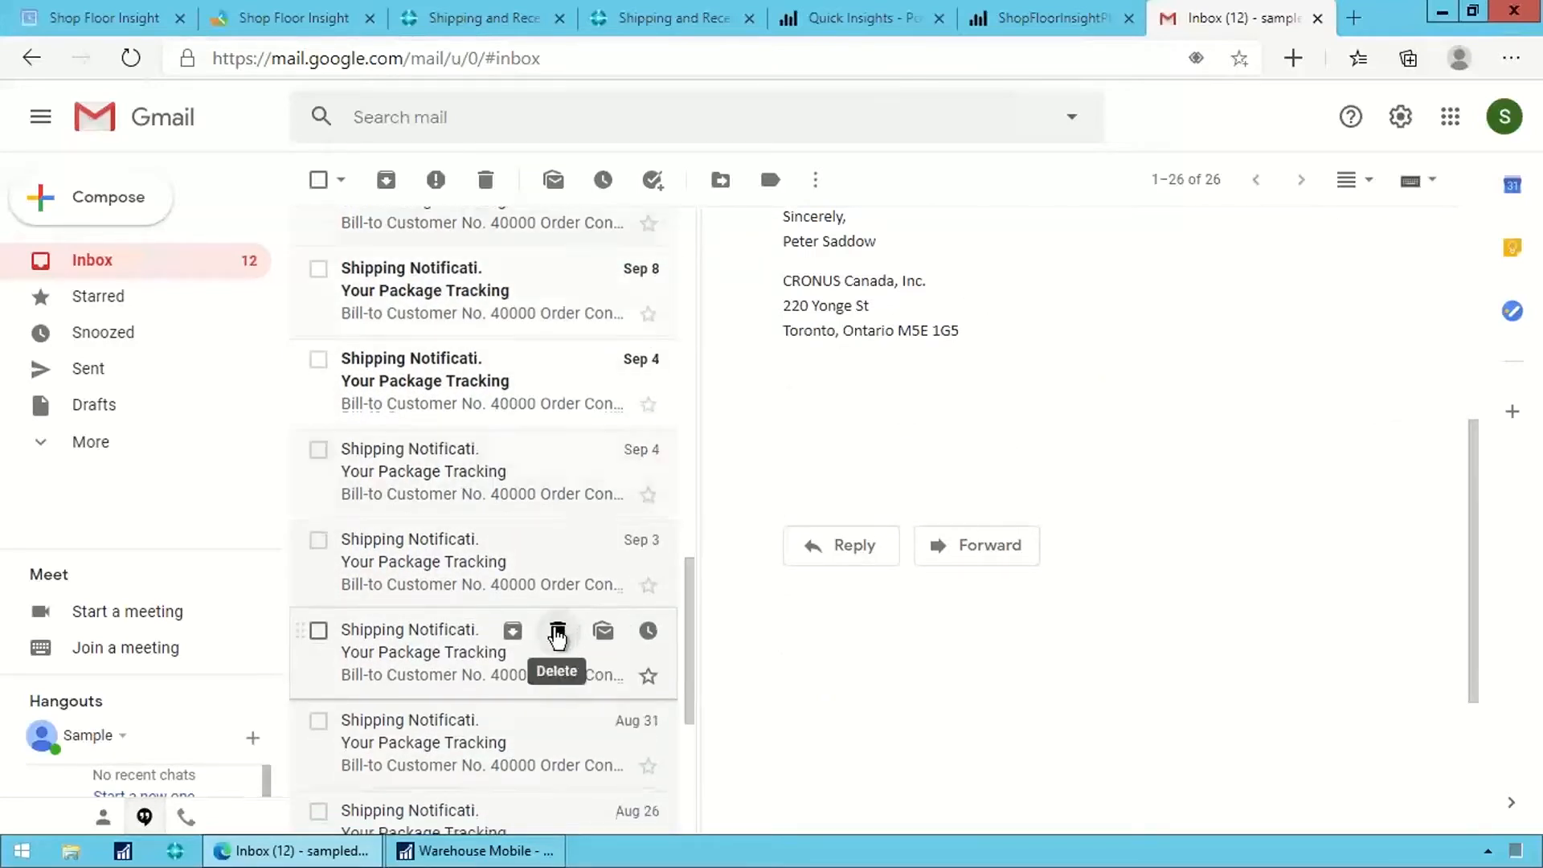
click(377, 711)
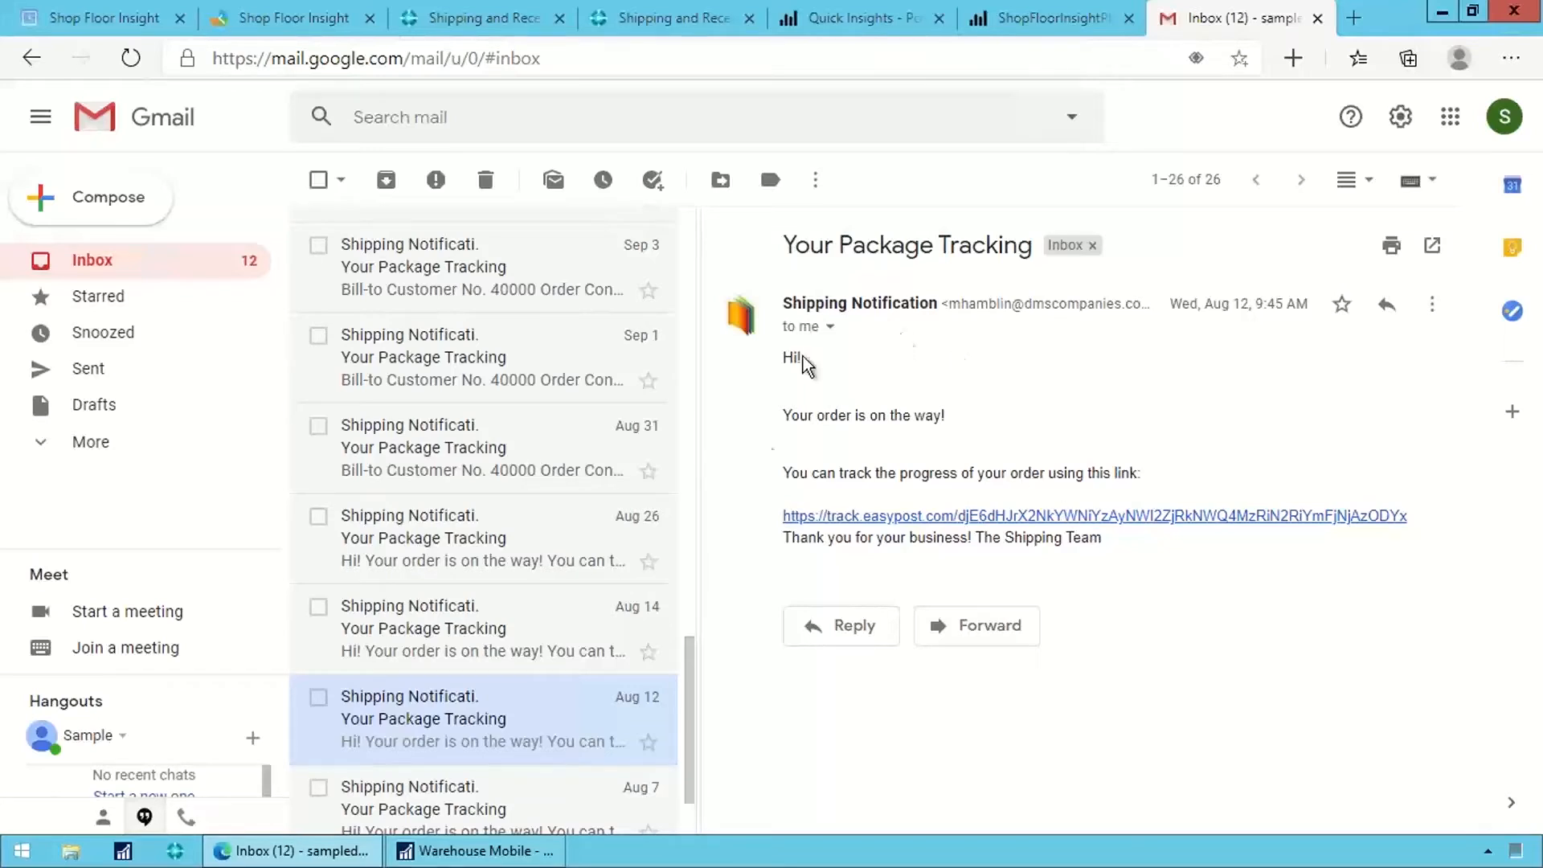
click(1142, 521)
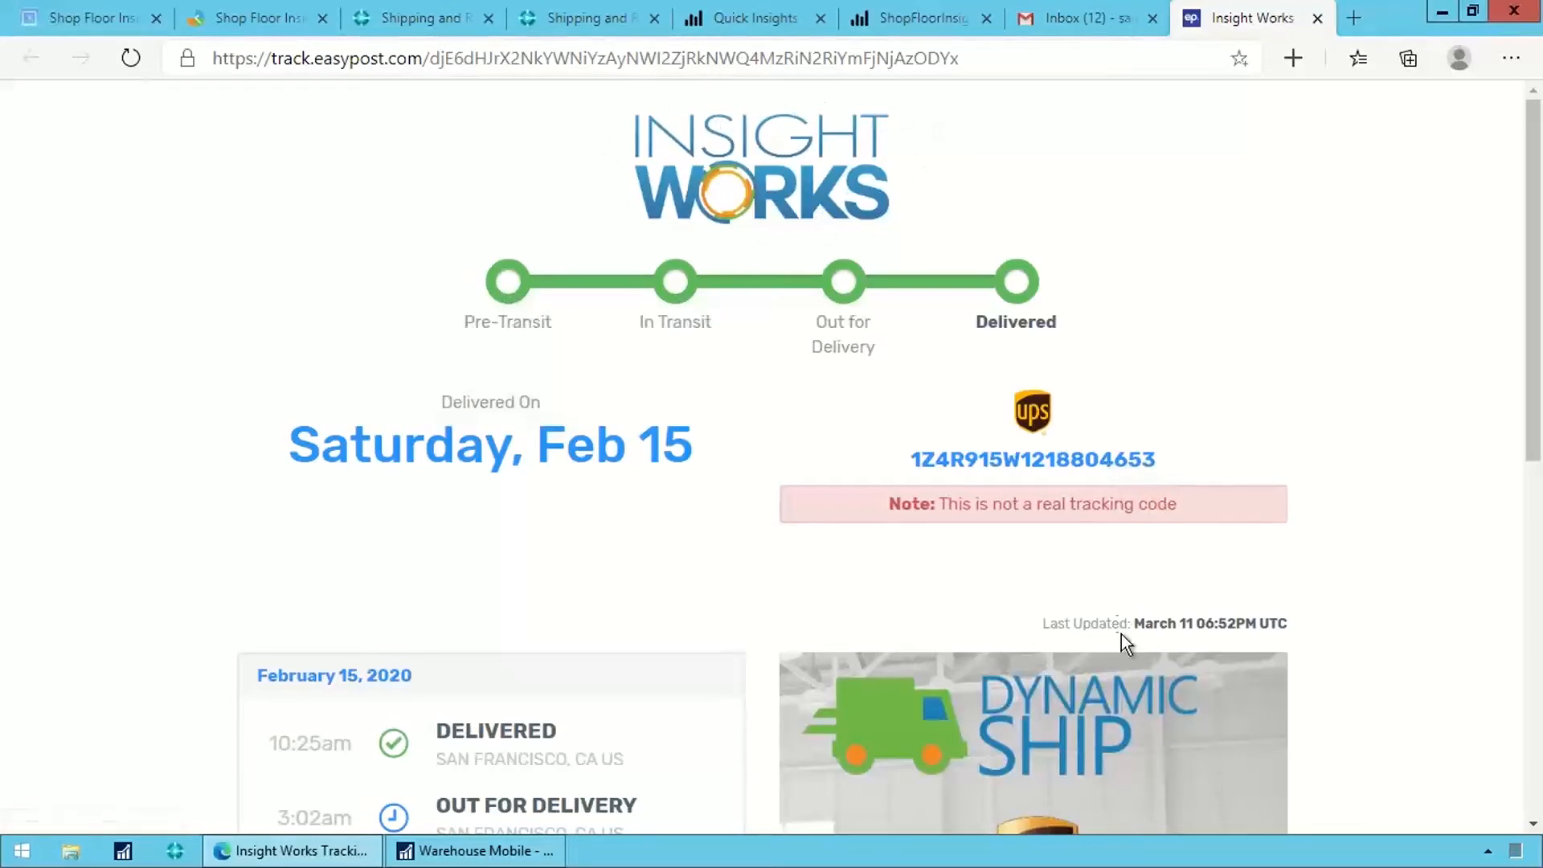
- Examine the tracking page's delivery status, scan history and Dynamic Ship carrier banner
scroll(1121, 634, down, 5)
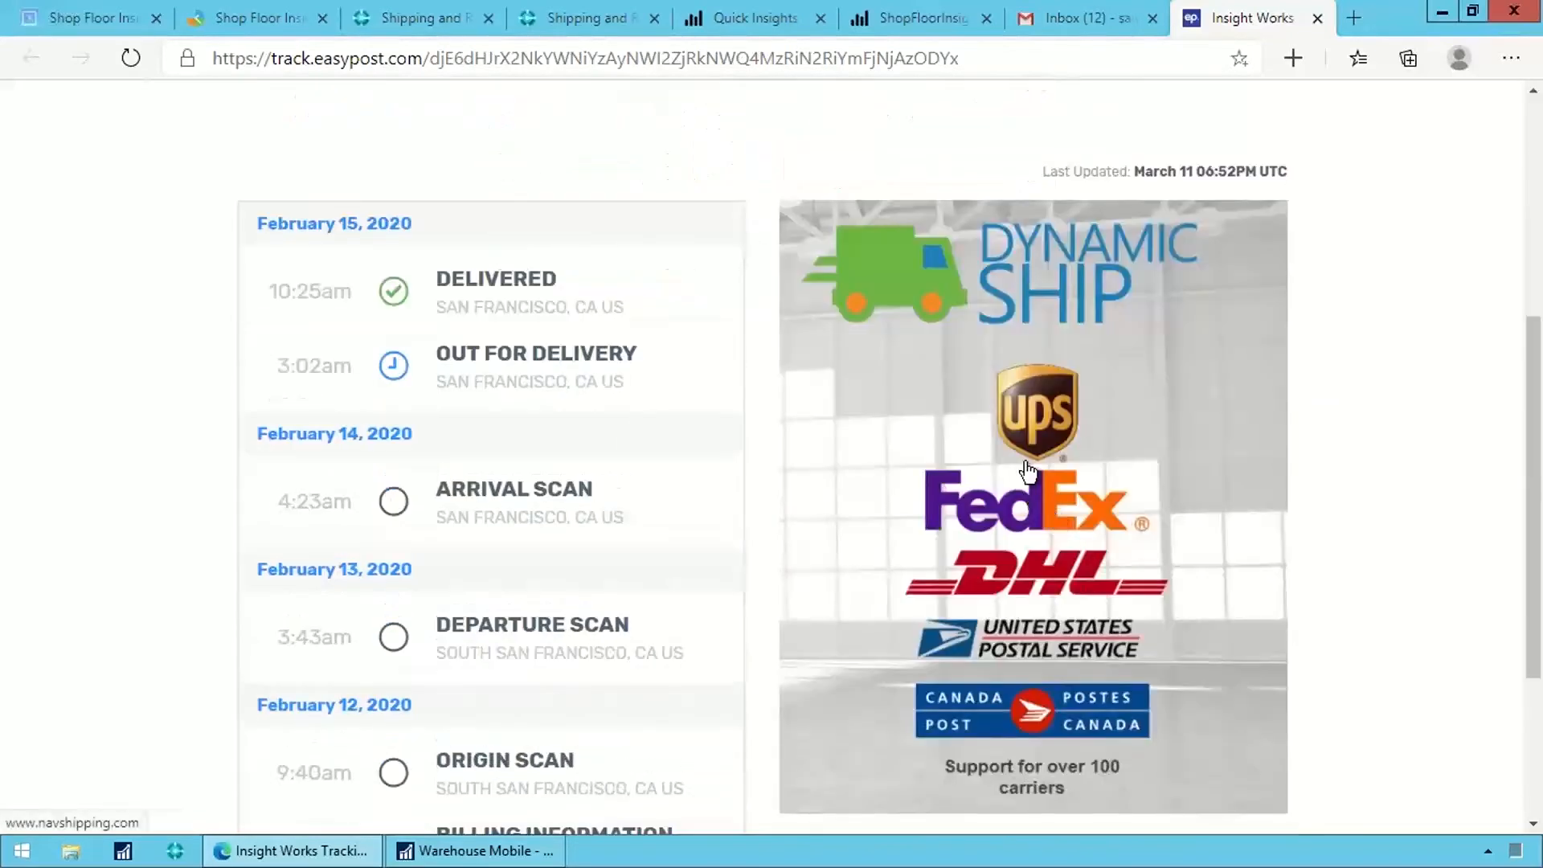
scroll(1028, 472, up, 5)
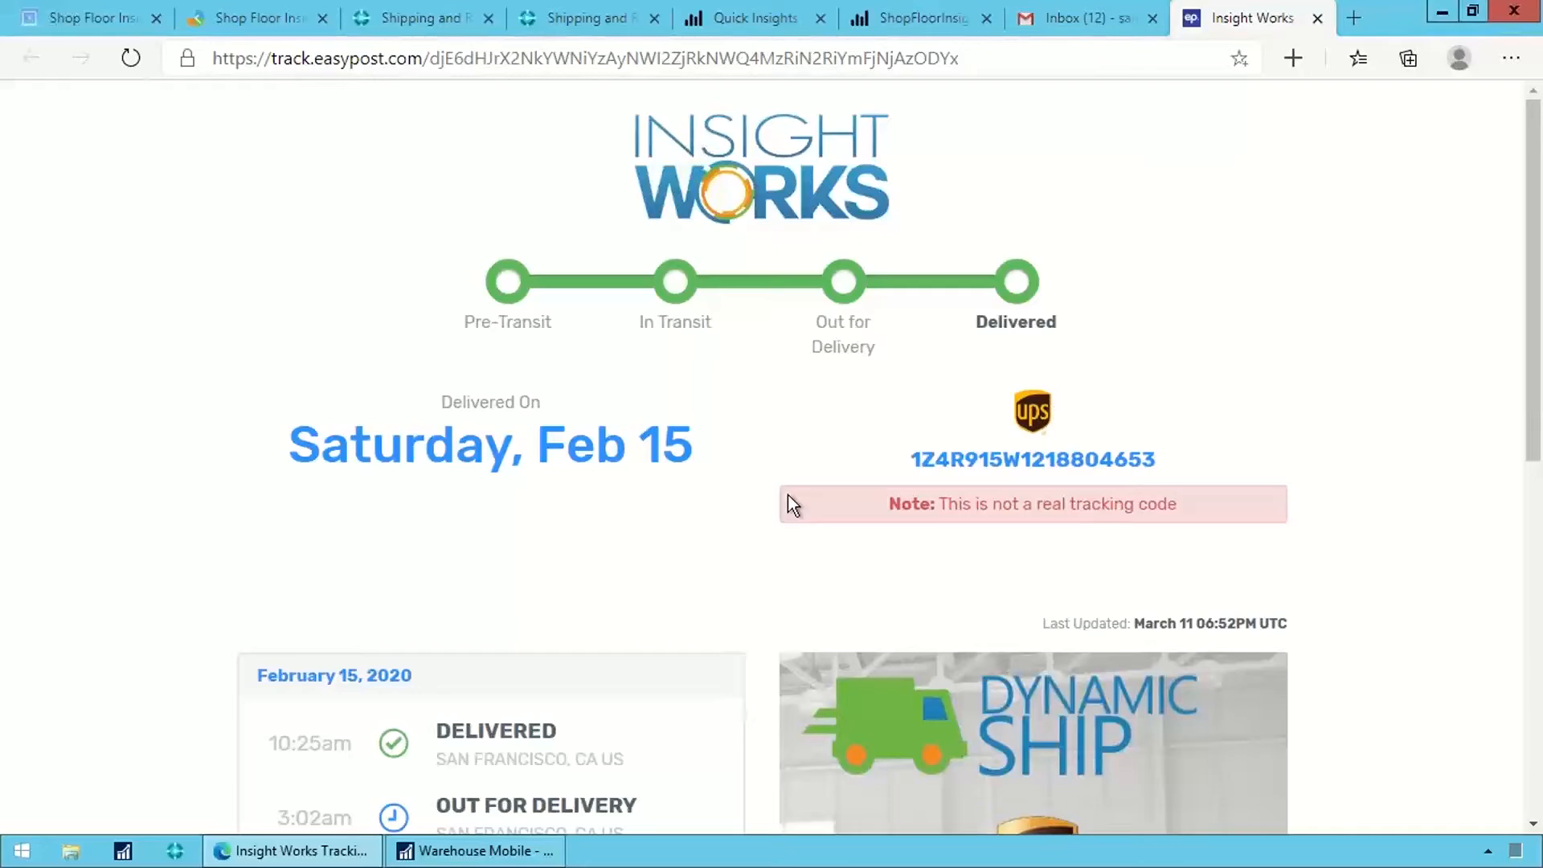
scroll(787, 494, down, 3)
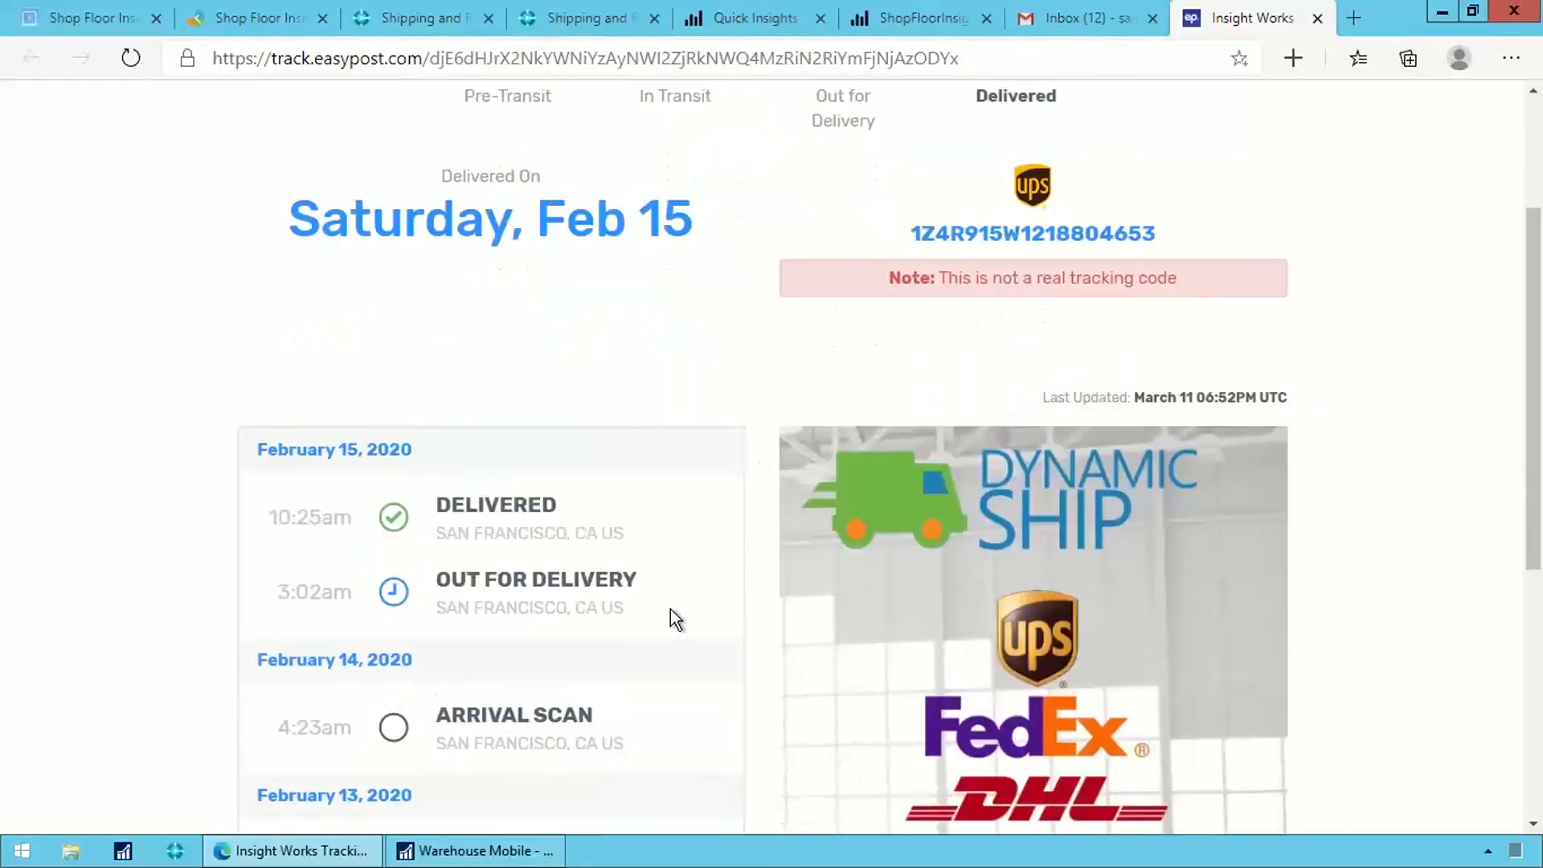
scroll(670, 618, up, 3)
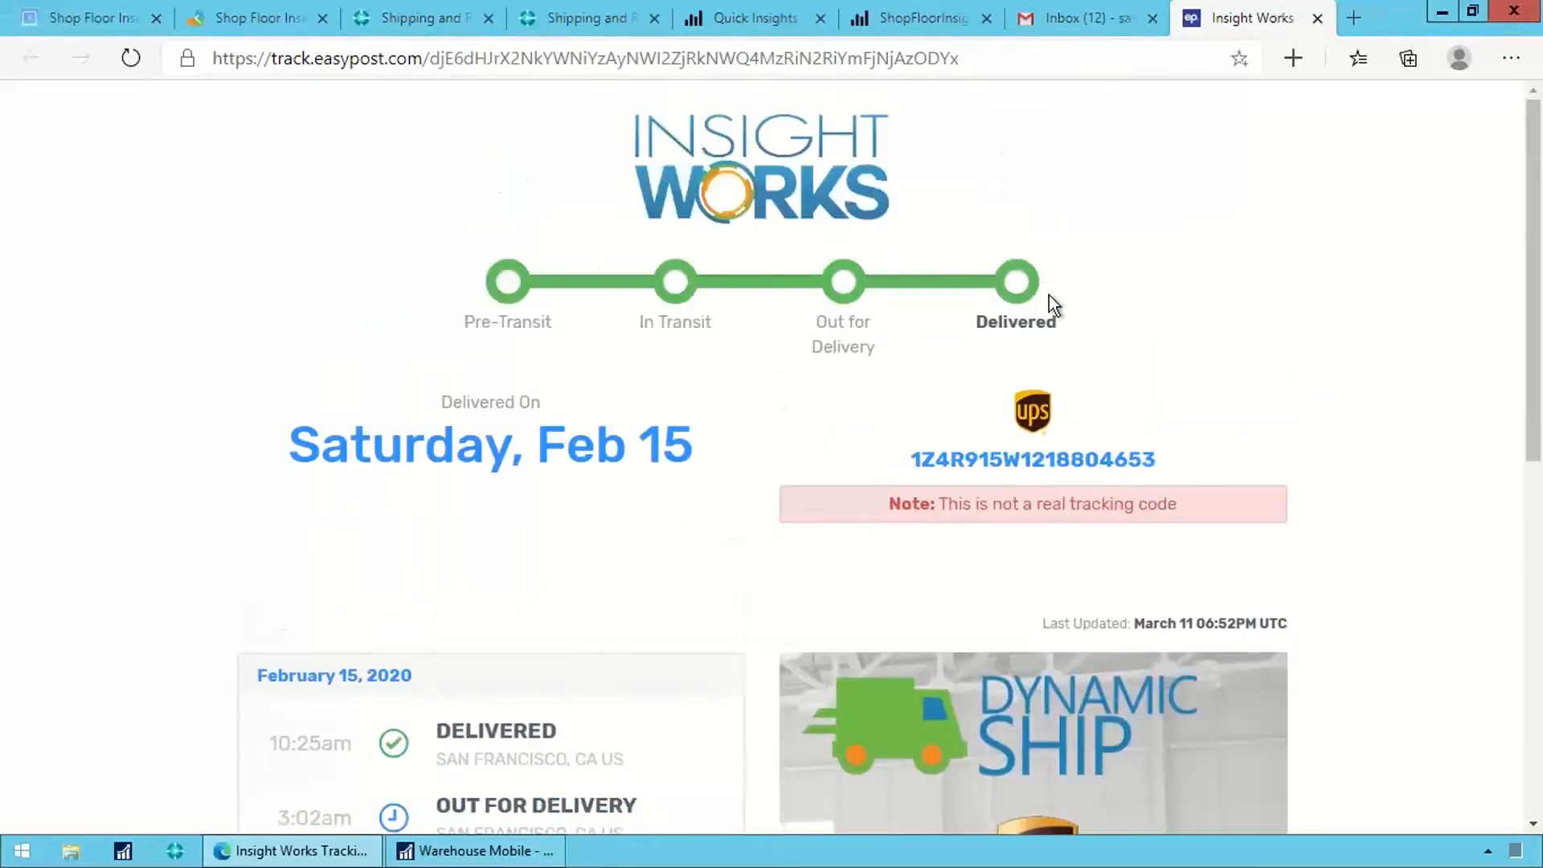
- Close the tracking page and the Gmail inbox, and return to the Dynamic Ship Package Worksheet in Business Central
middle_click(1255, 22)
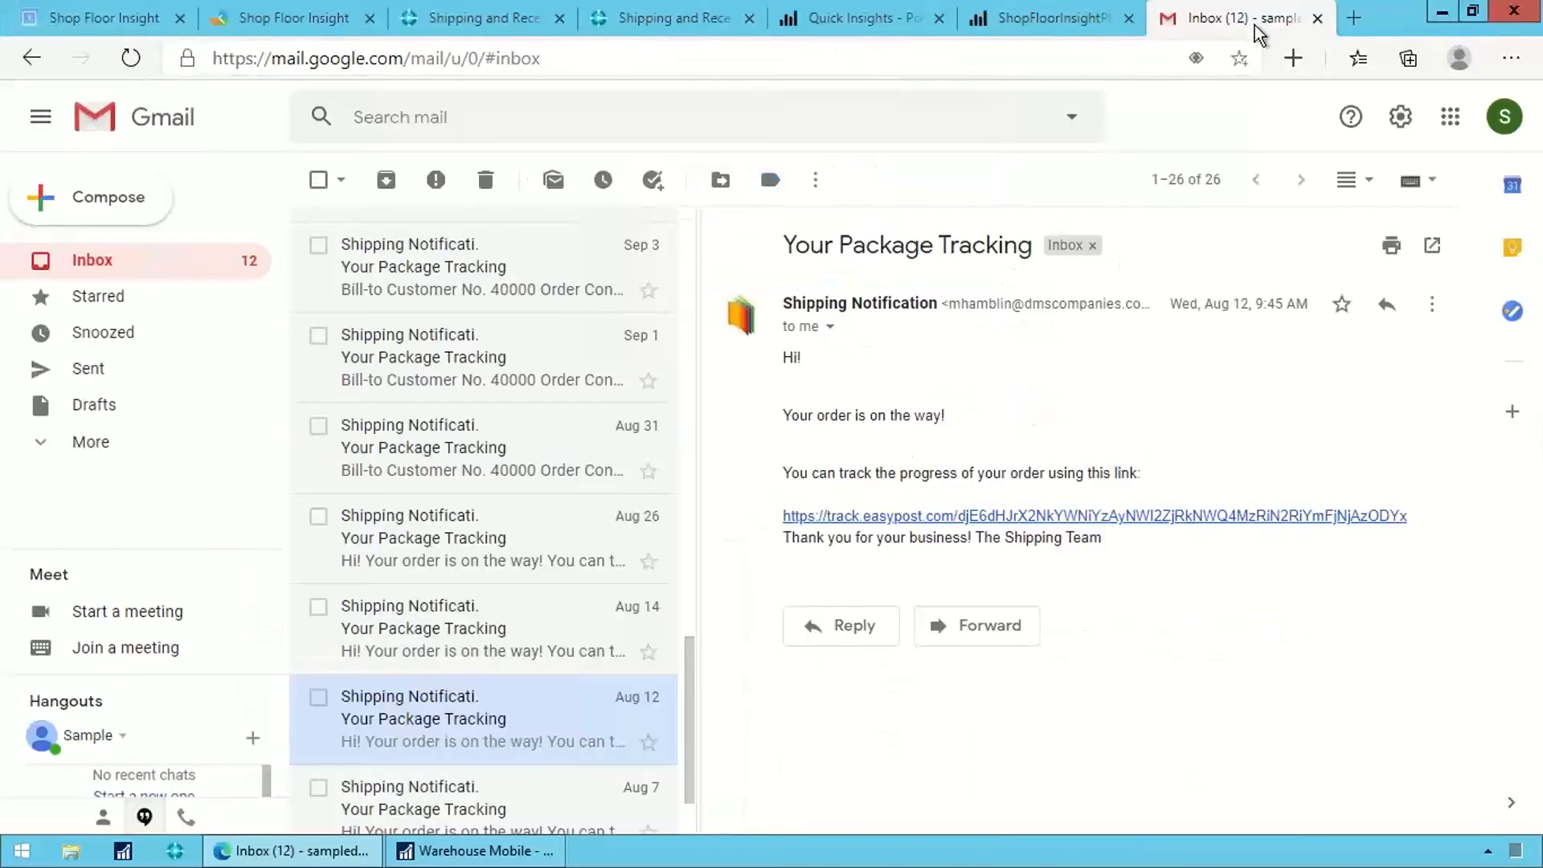
middle_click(1247, 24)
click(586, 21)
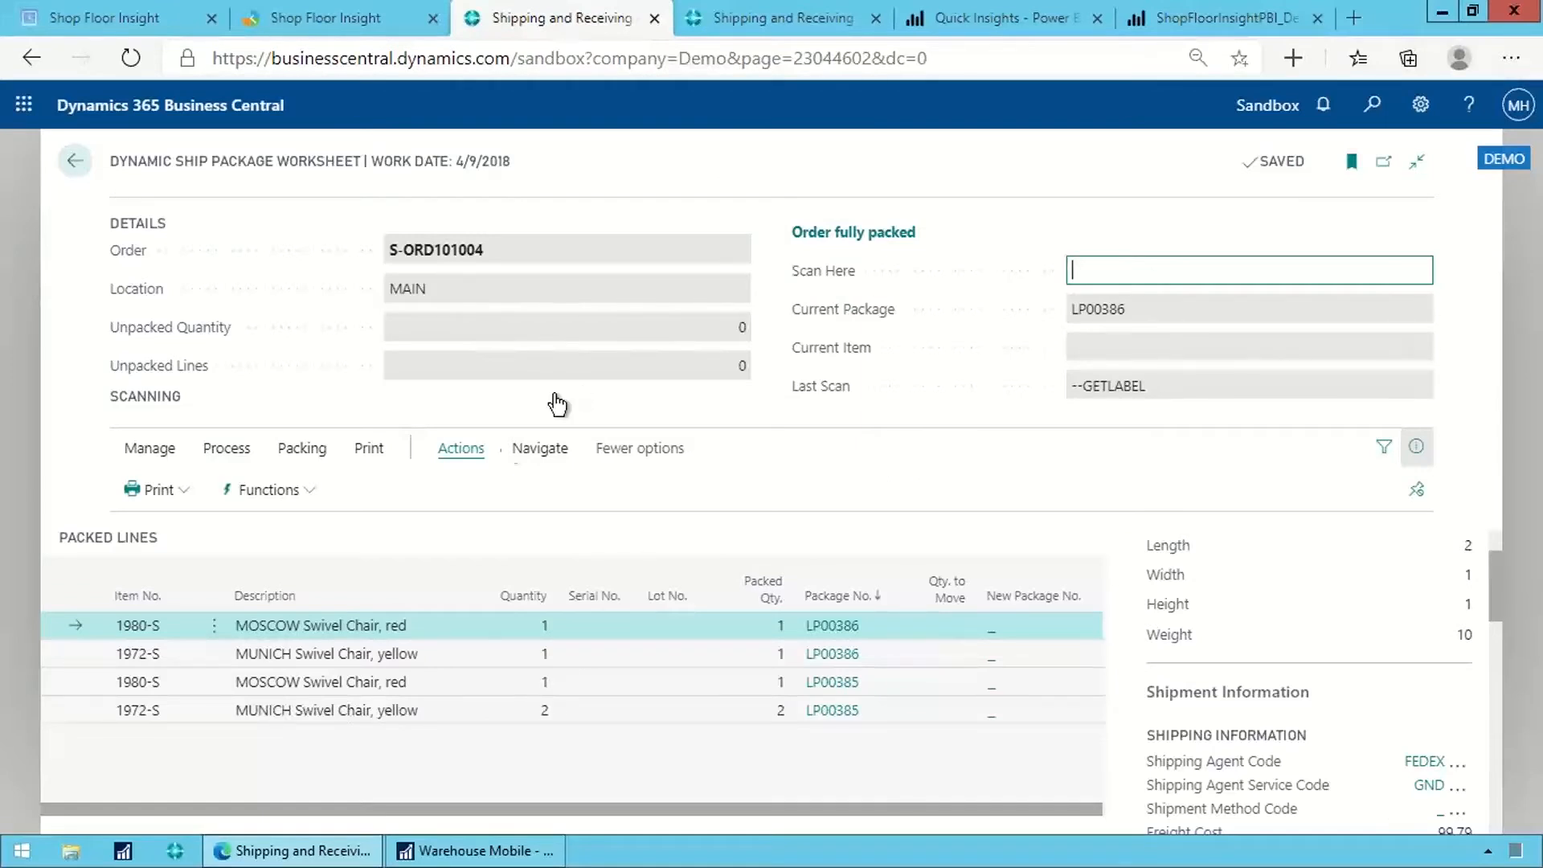
- Open the sales order linked to the package worksheet and examine the delivery expense line's price, discount and amount columns
click(524, 450)
click(180, 489)
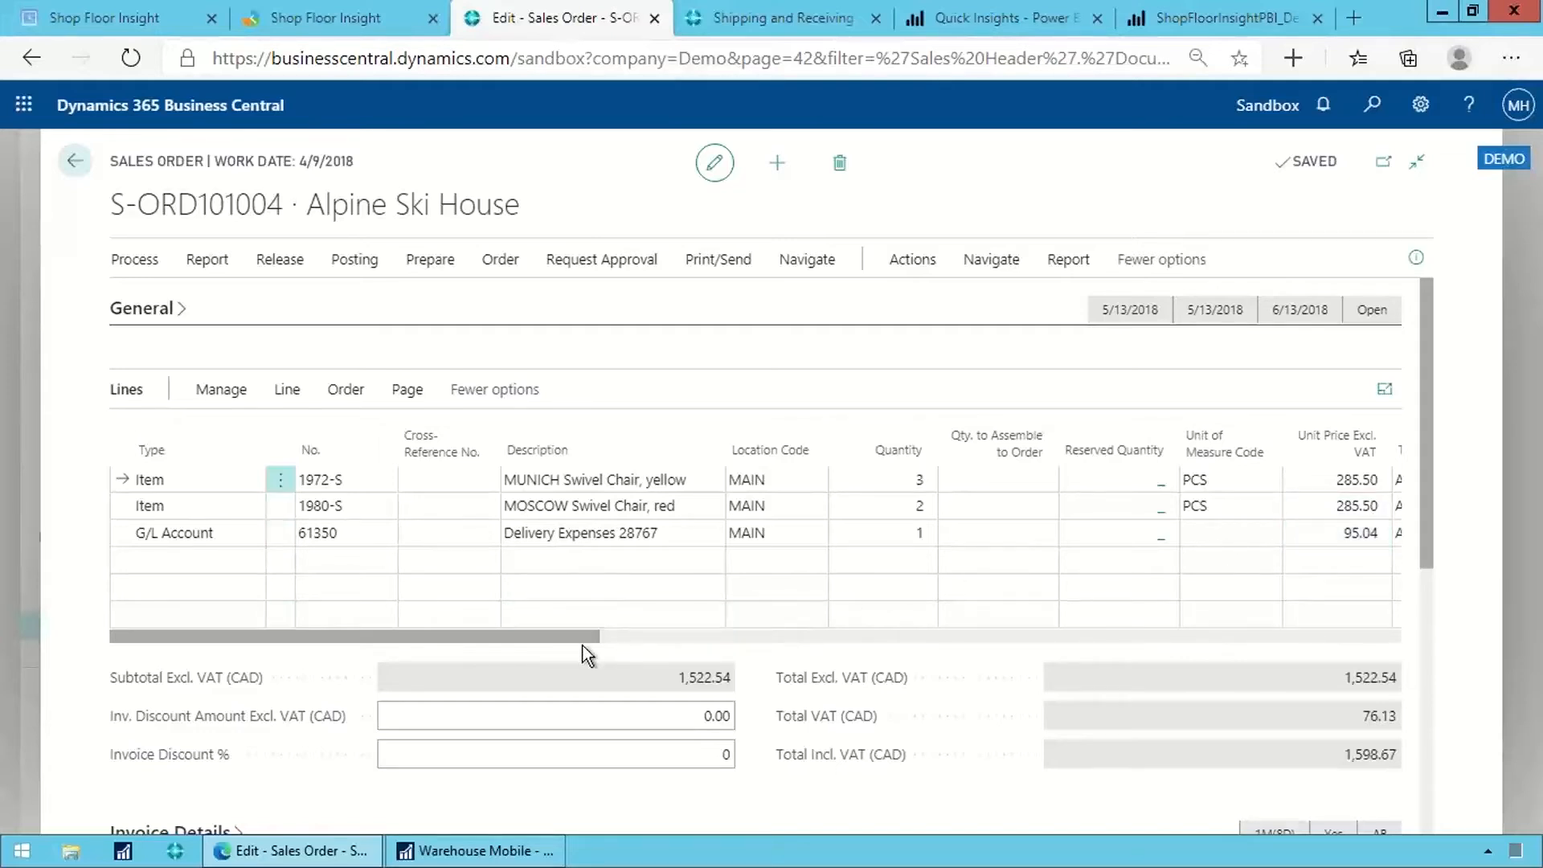
drag(586, 639, 783, 652)
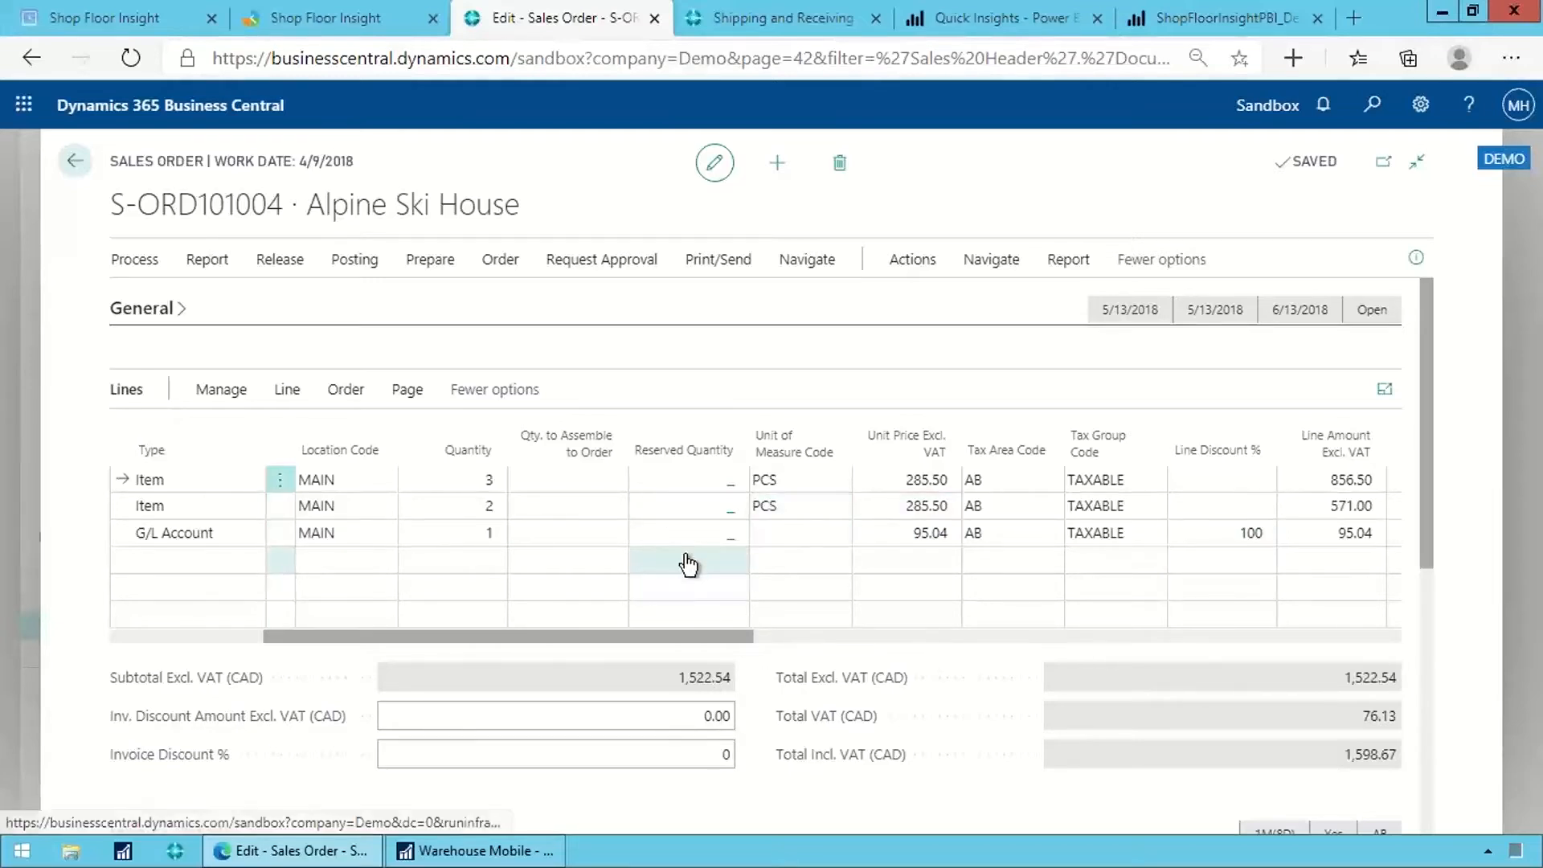
- Examine the sales order's item lines and its shipping agent, agent service and package tracking number under Shipping and Billing
drag(546, 634, 304, 617)
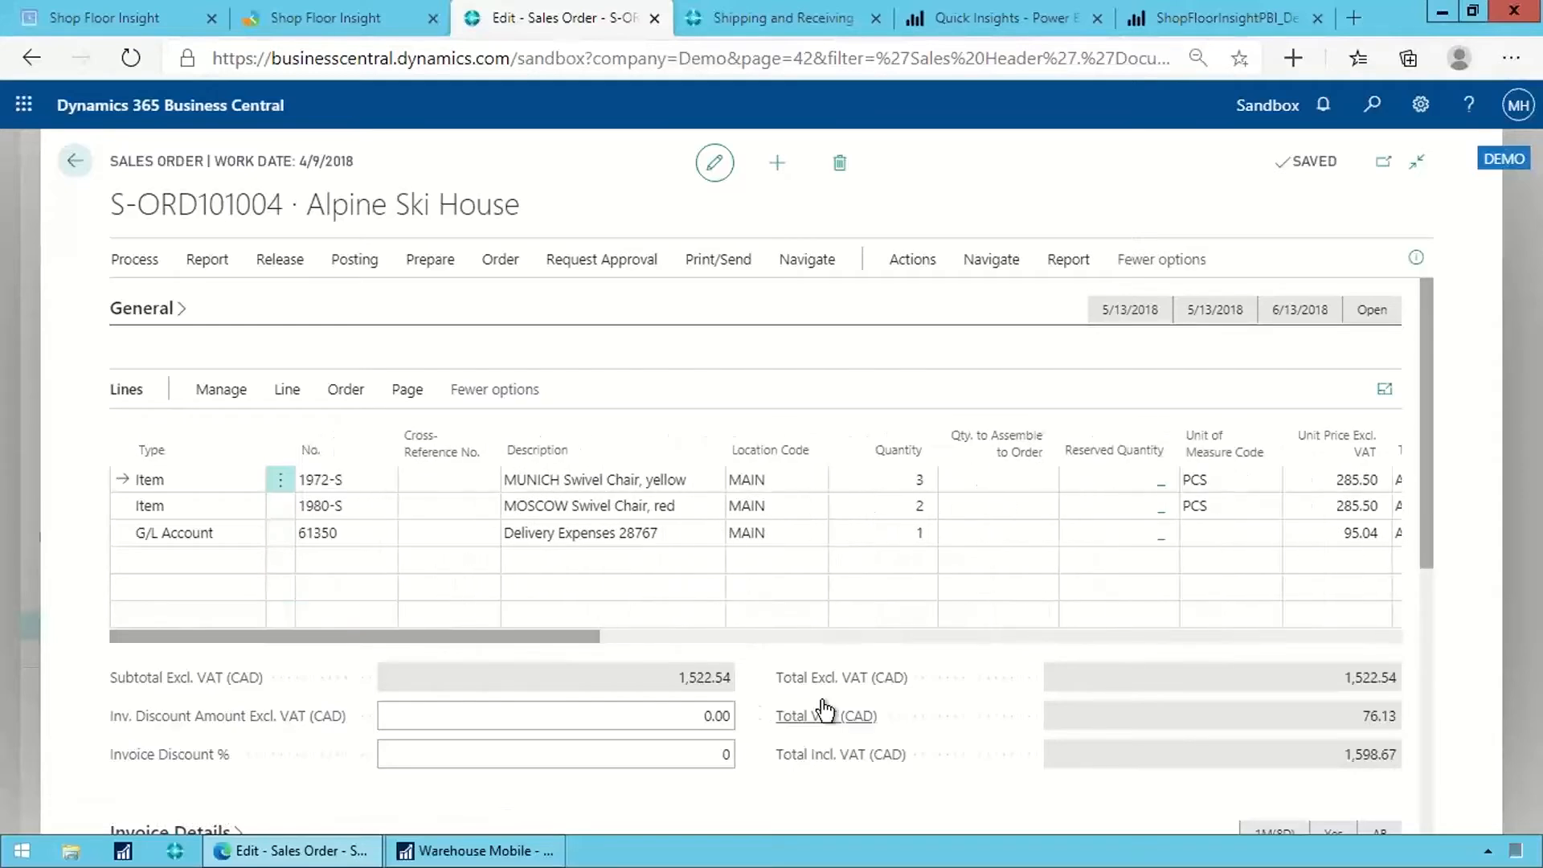
scroll(836, 695, down, 1)
scroll(835, 696, down, 2)
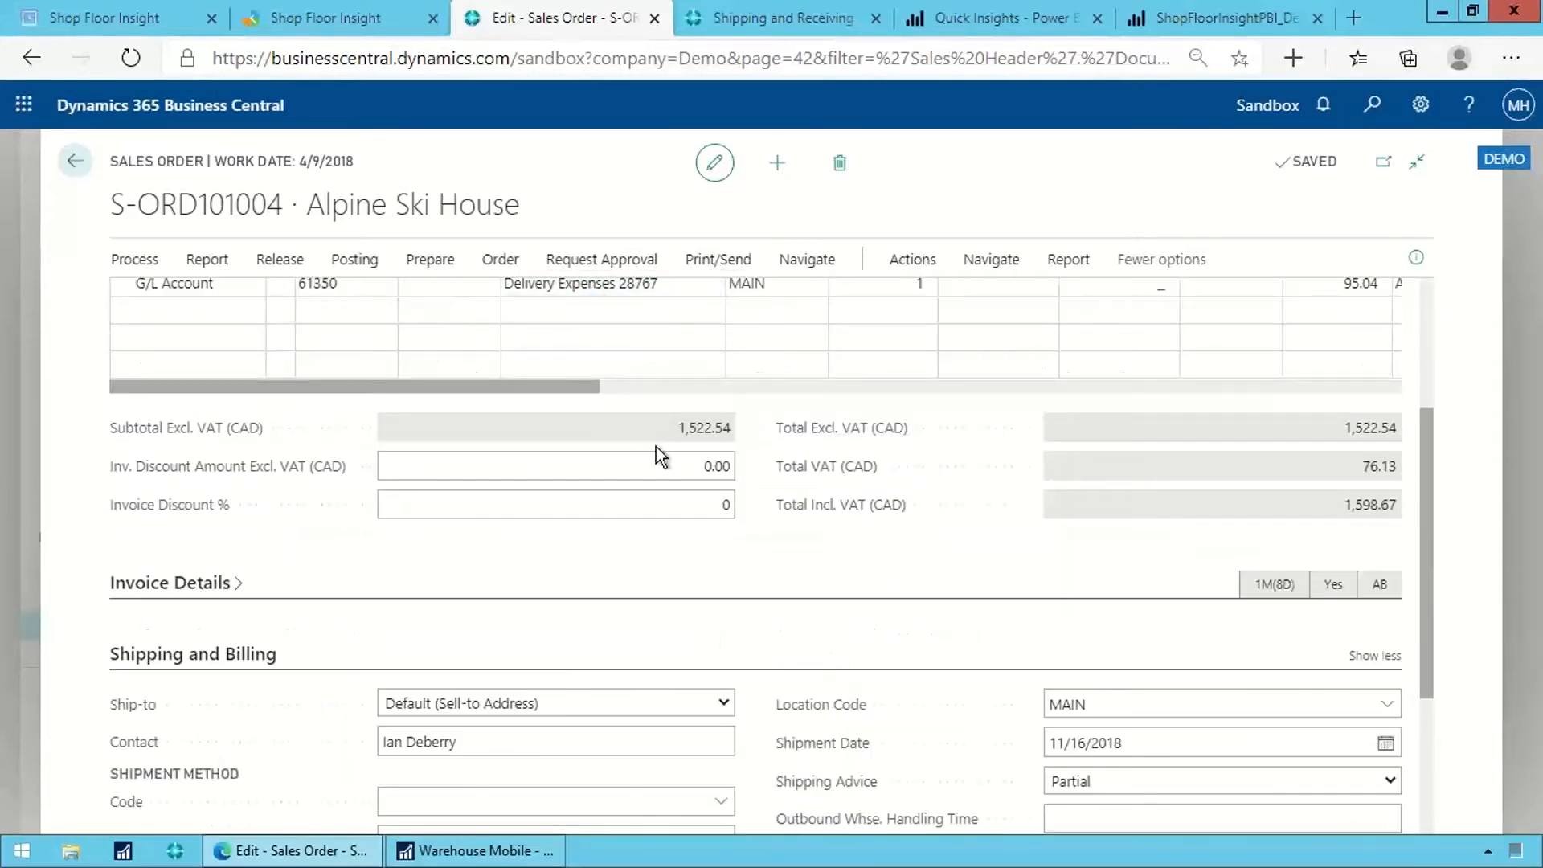
scroll(656, 446, down, 3)
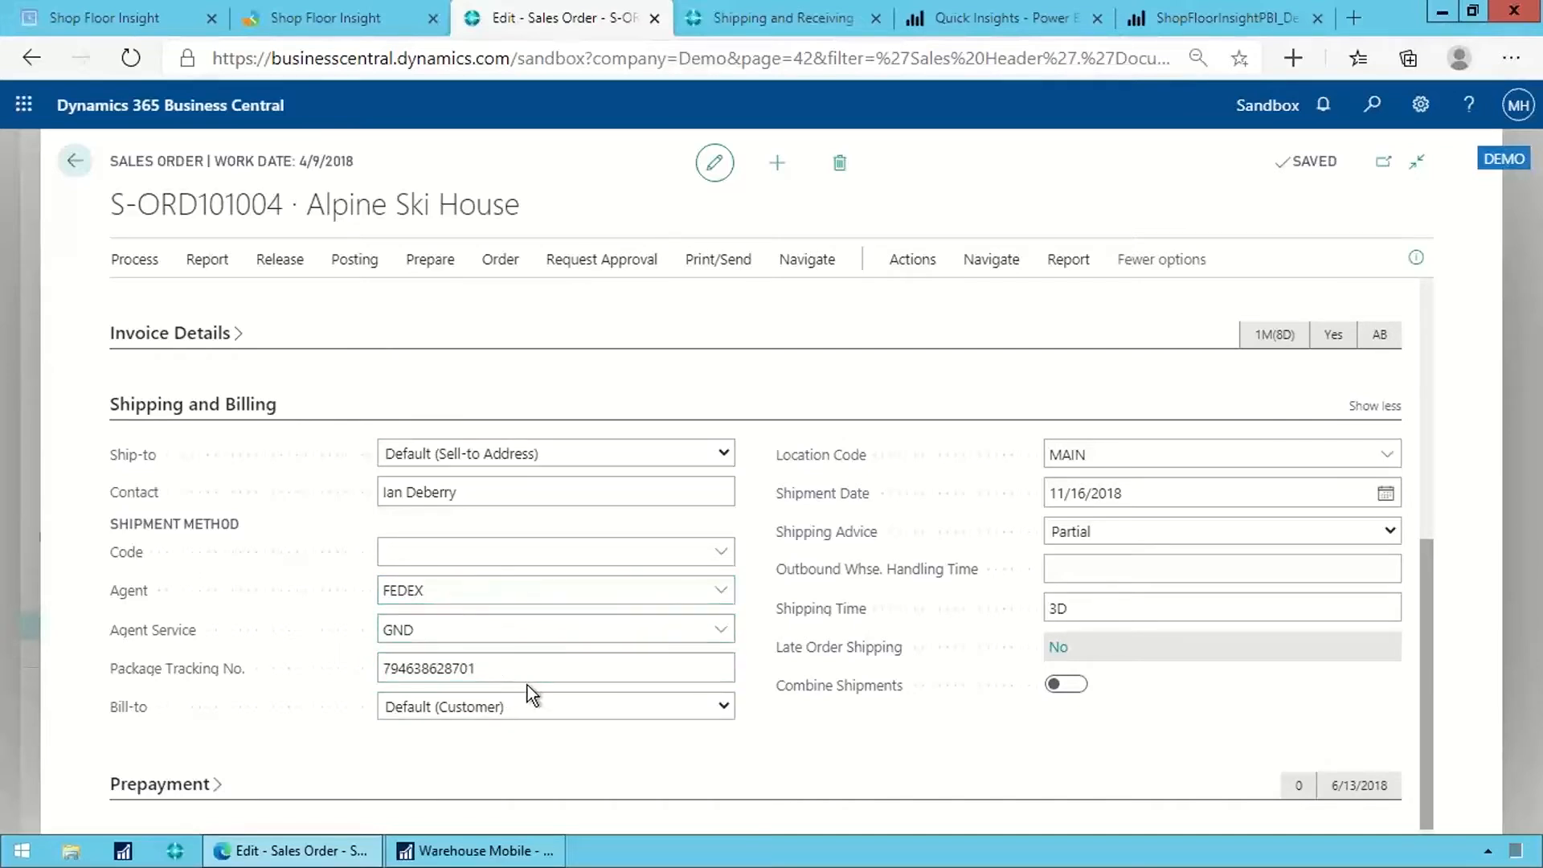
- List the license plates belonging to the sales order and open the card of LP00385 for editing
click(909, 270)
click(211, 306)
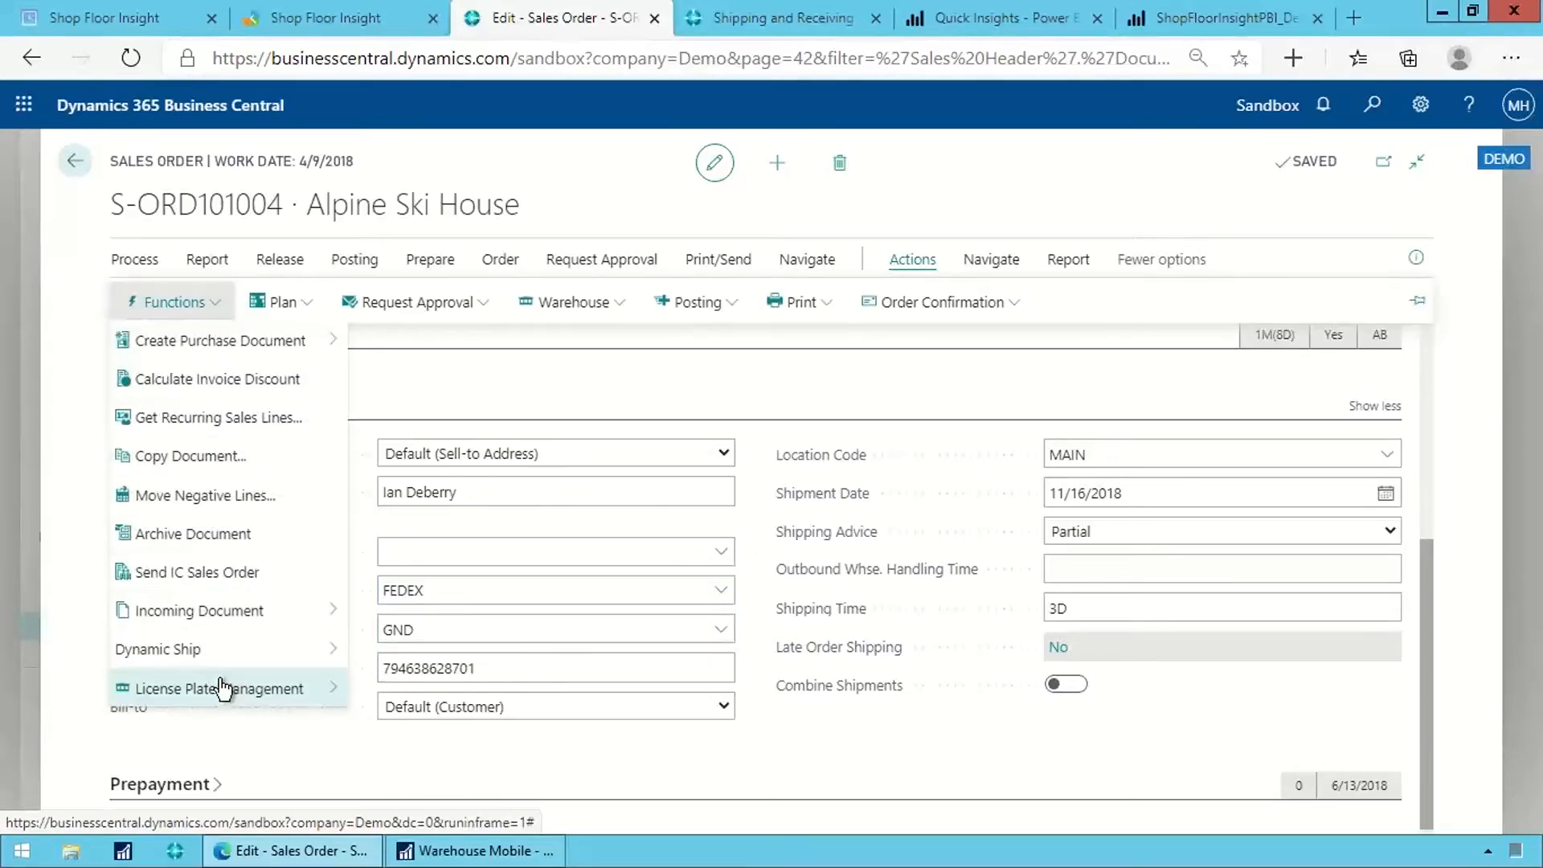
mouse_move(224, 689)
click(417, 727)
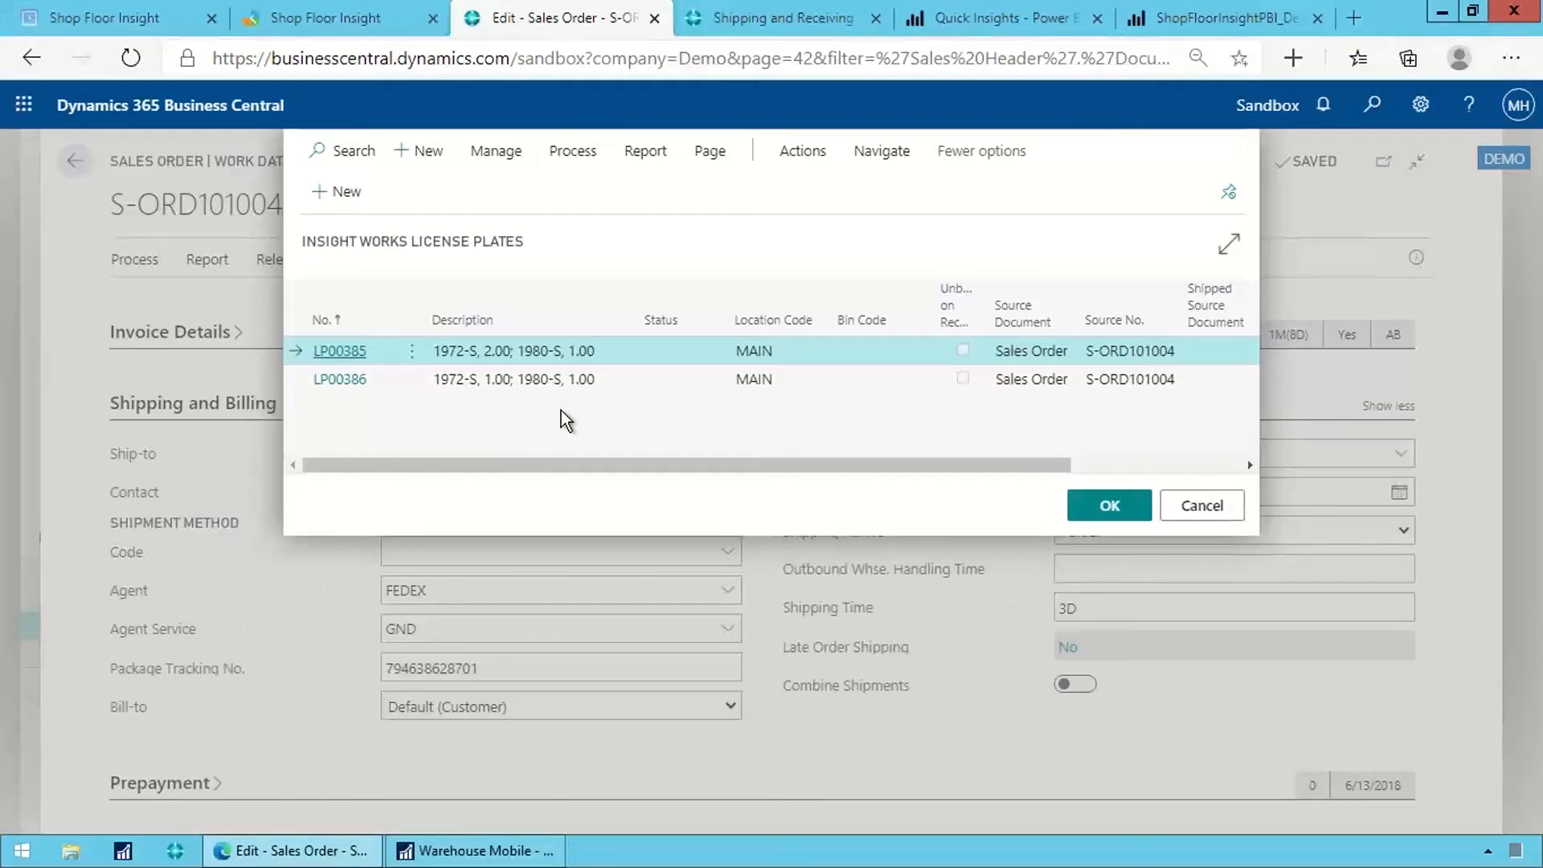
click(495, 152)
click(336, 191)
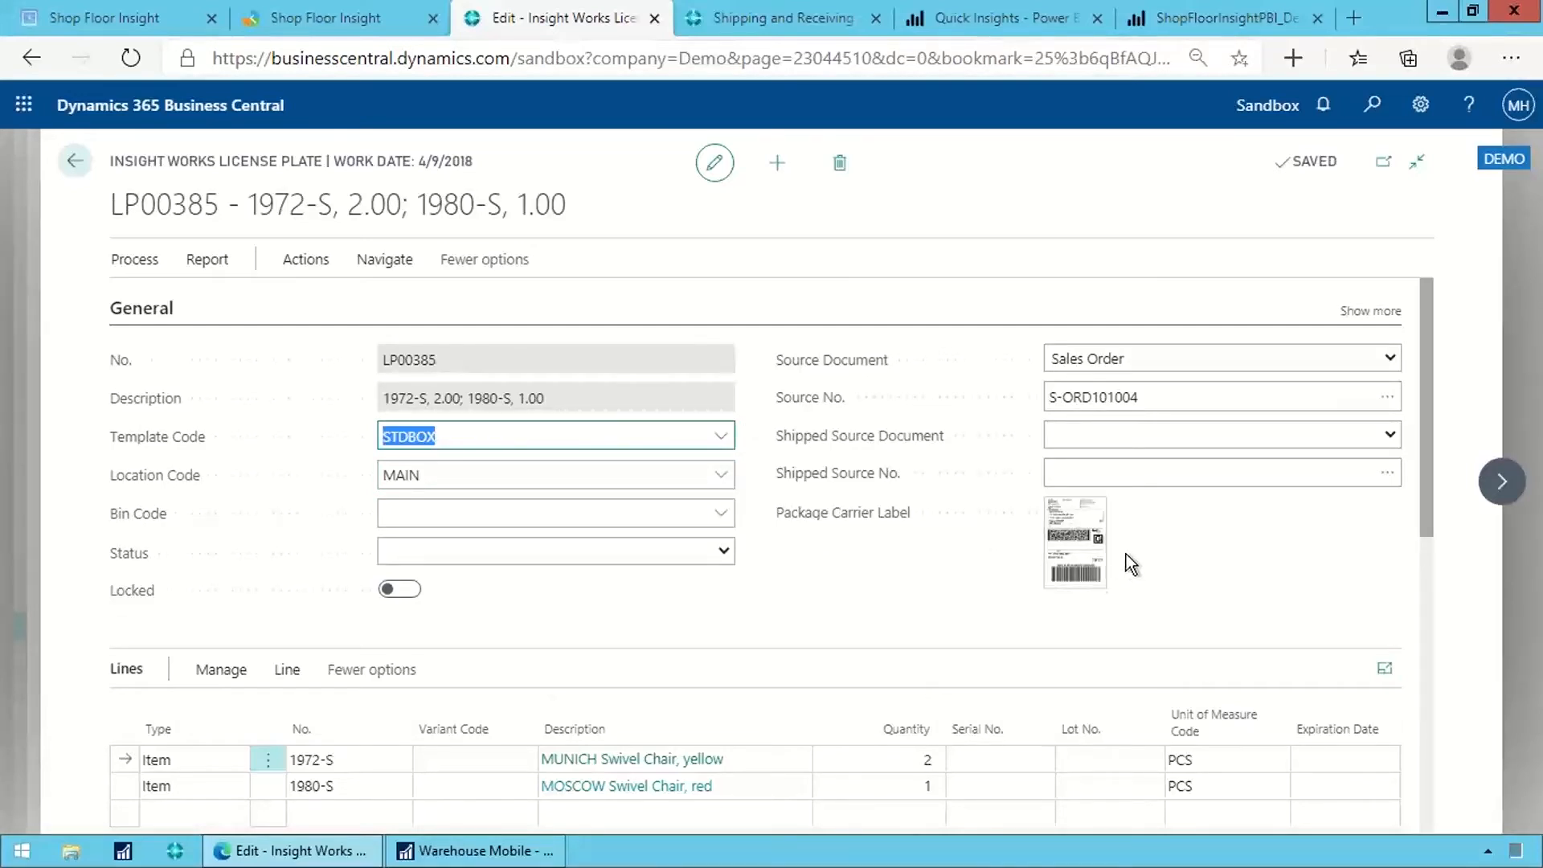
- Examine the functions available for license plate LP00385, such as return and refund labels, without running any
click(306, 262)
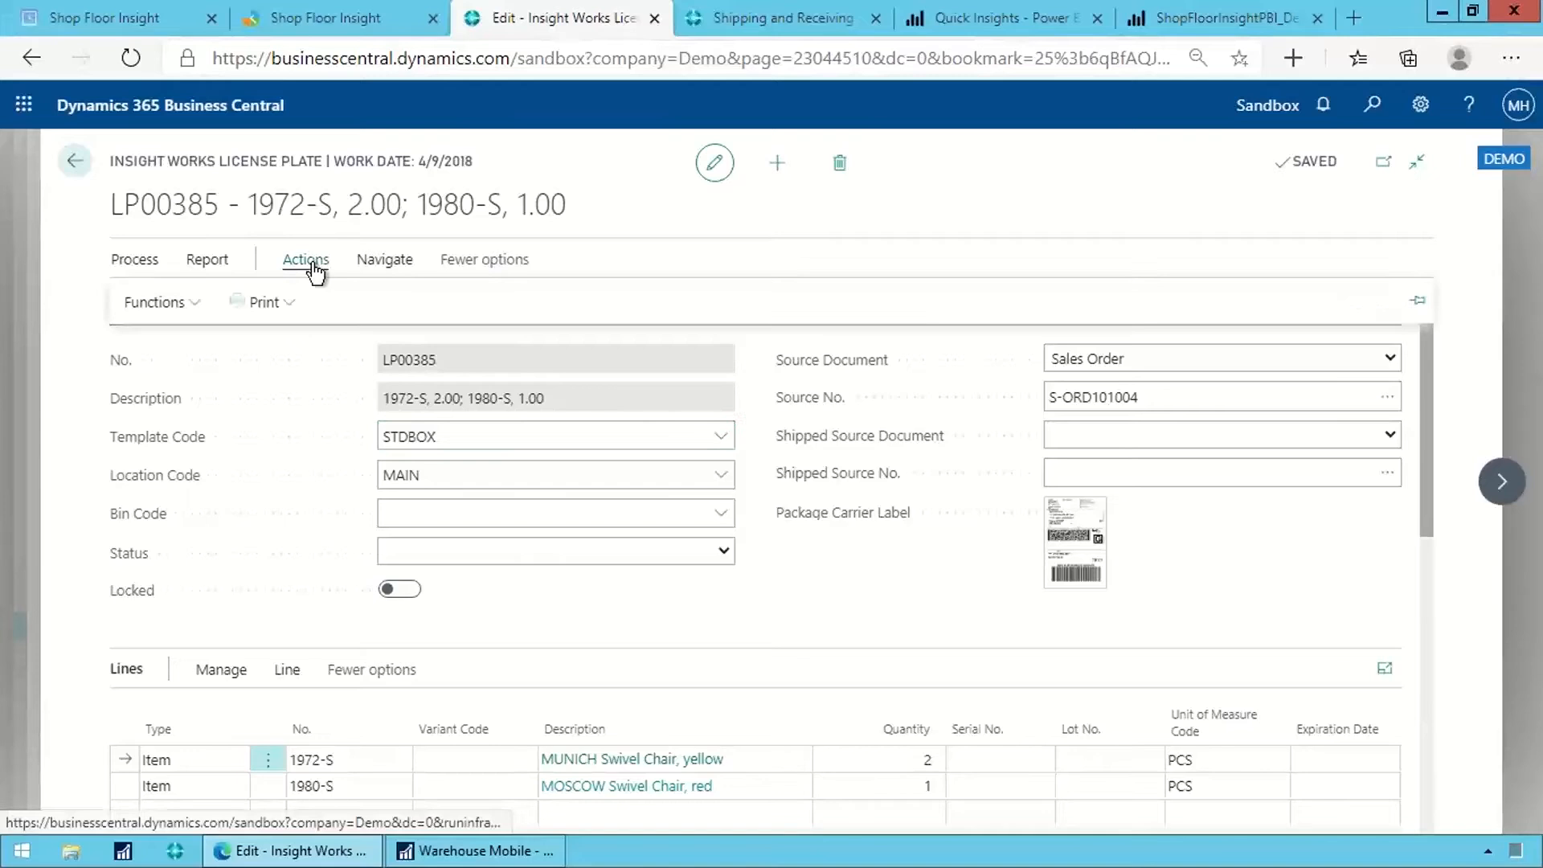
click(146, 309)
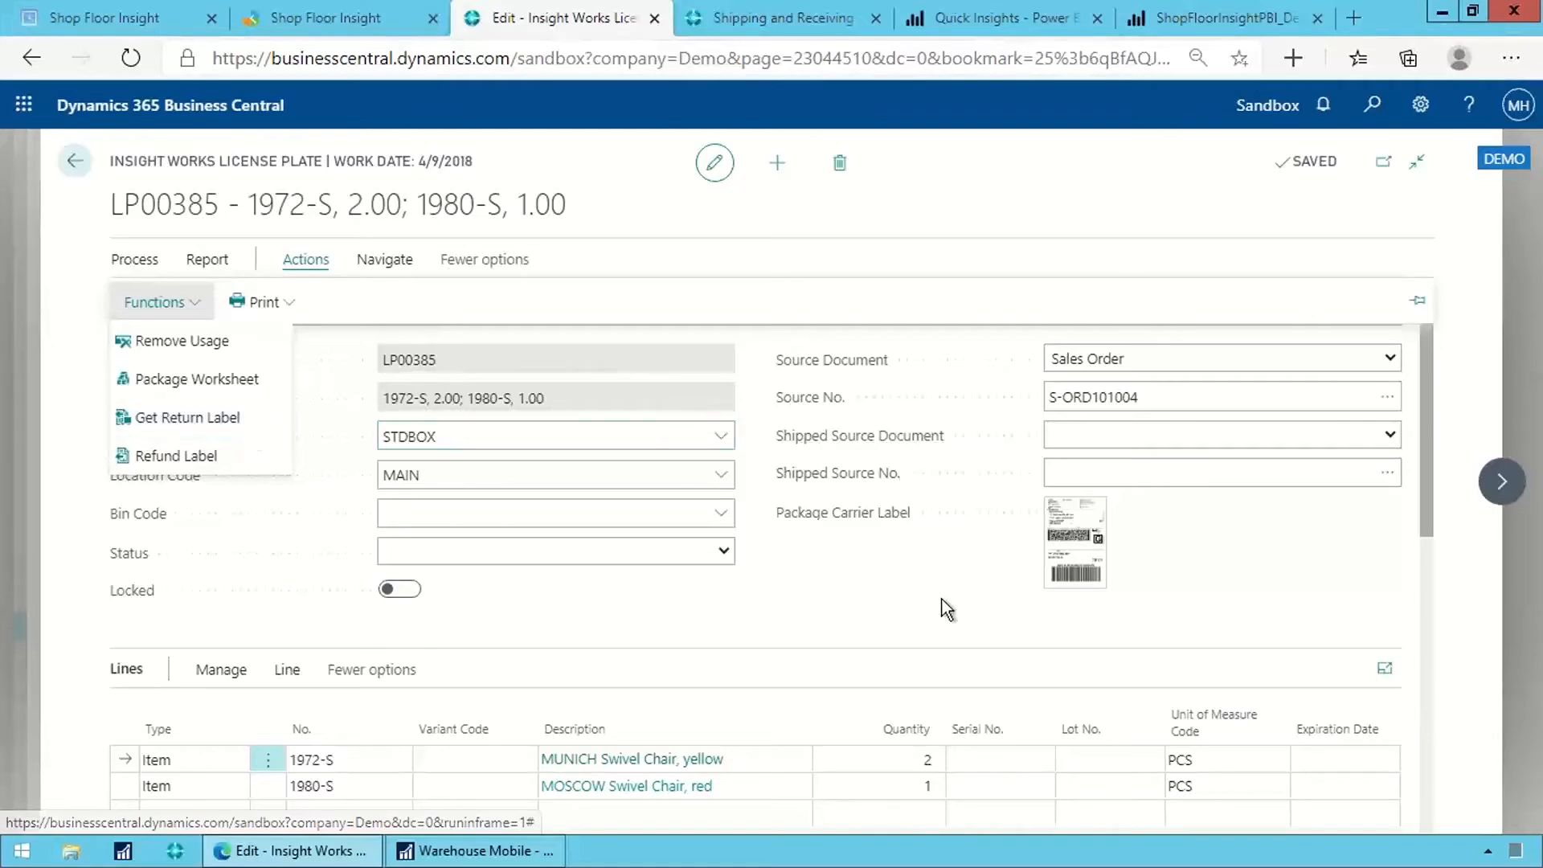
click(947, 628)
- Examine the packed lines and the shipping tracking details of license plate LP00385
scroll(947, 627, down, 1)
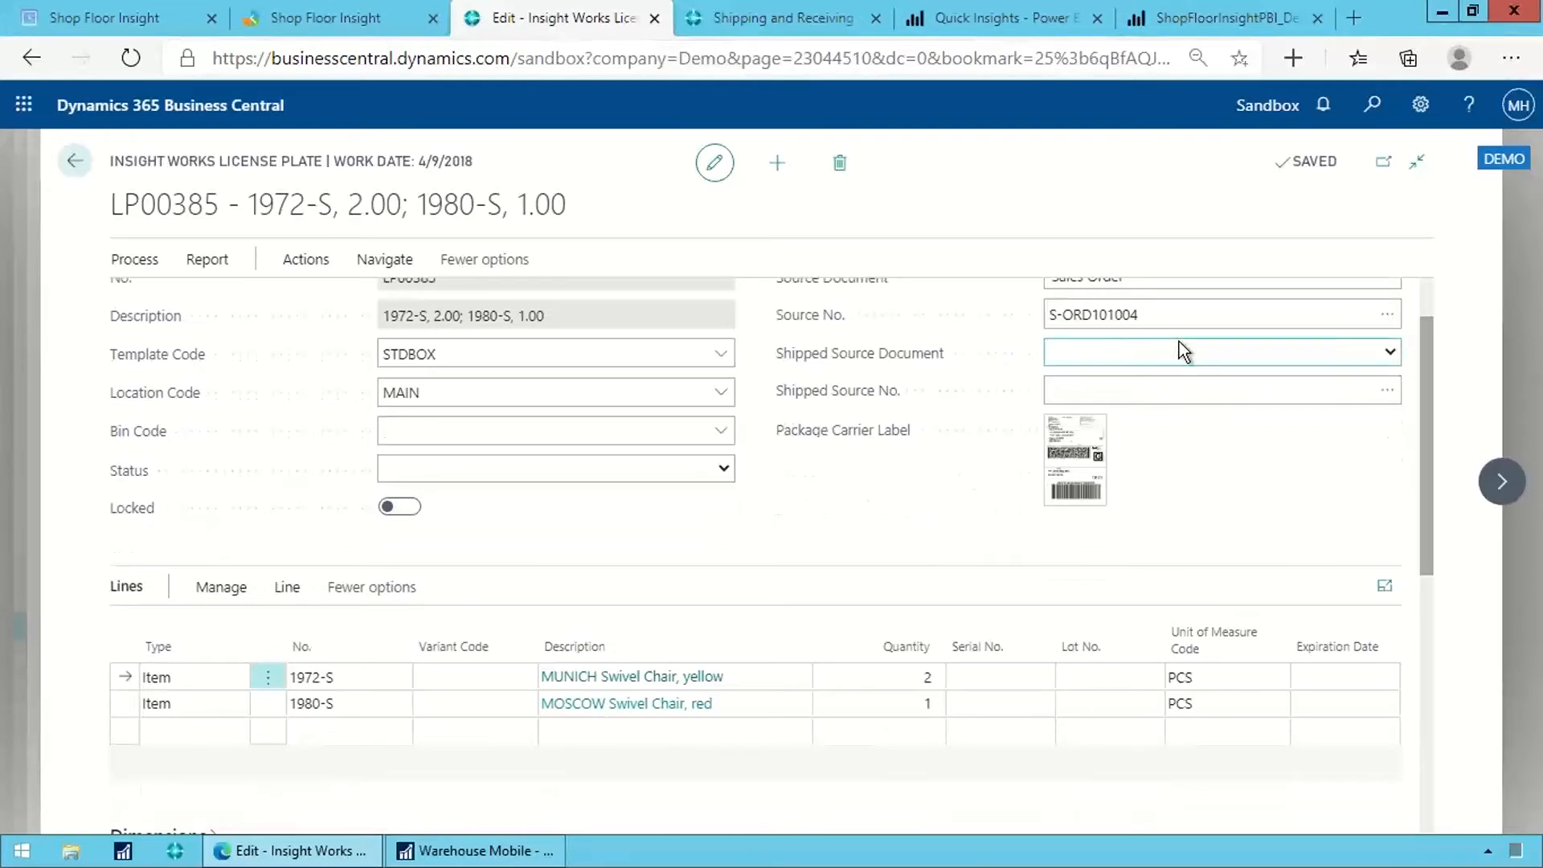
scroll(879, 470, down, 1)
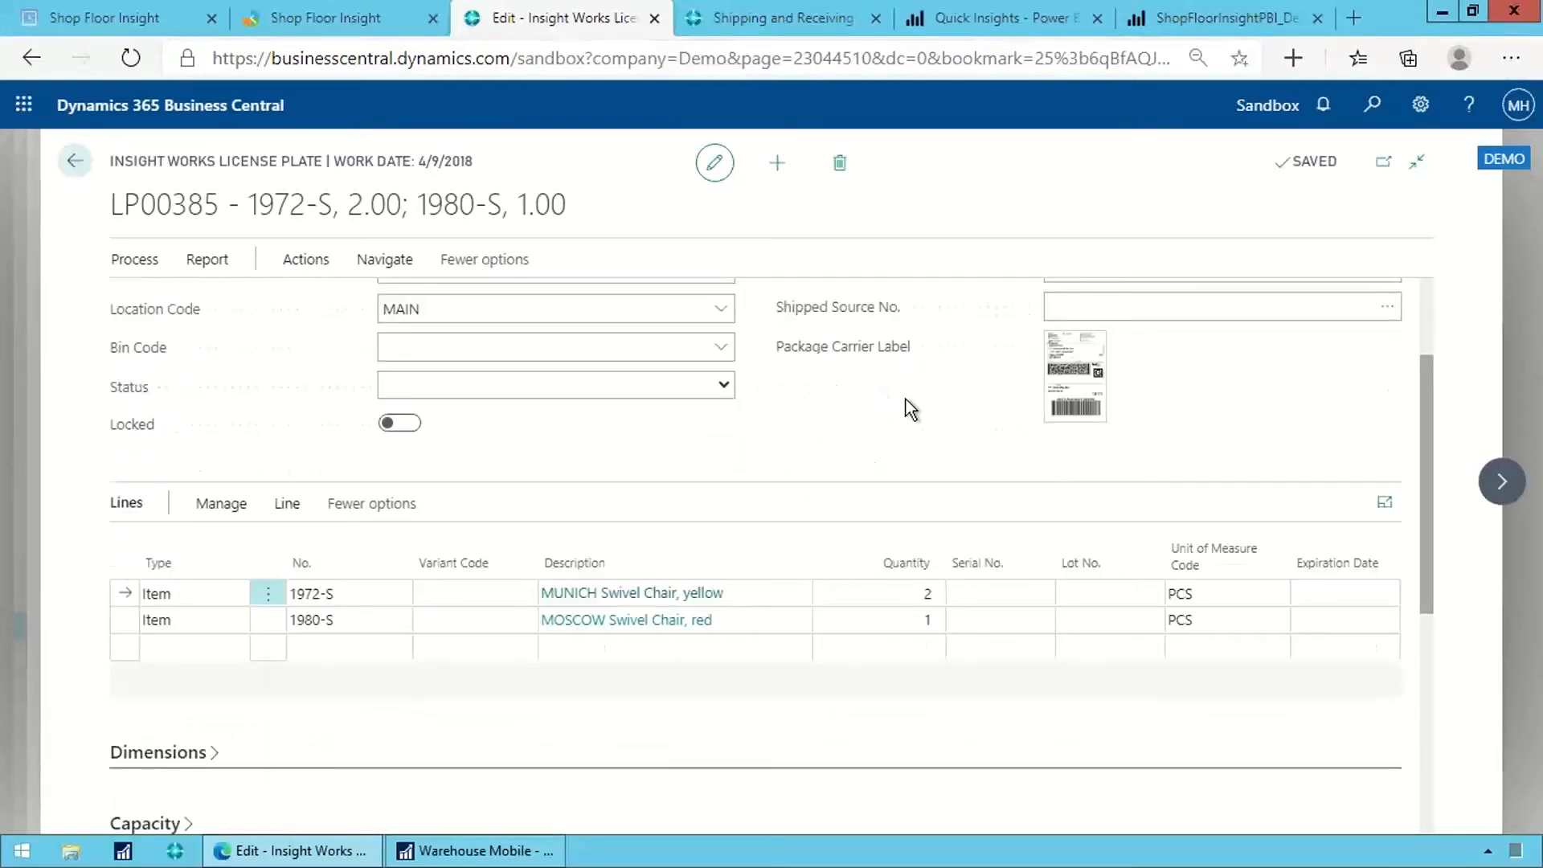
scroll(904, 400, down, 2)
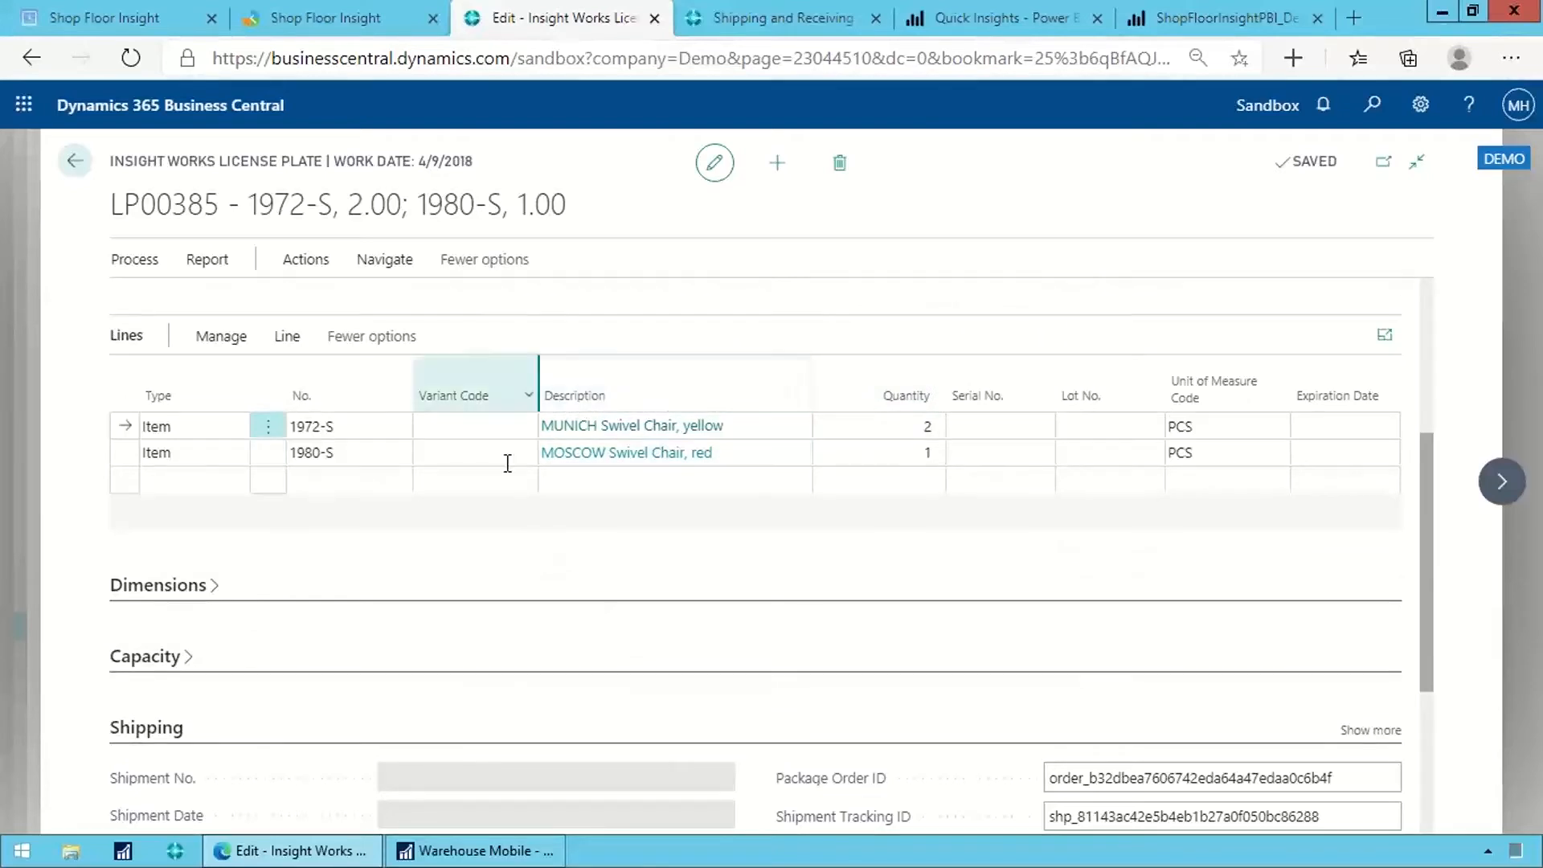
scroll(764, 470, down, 2)
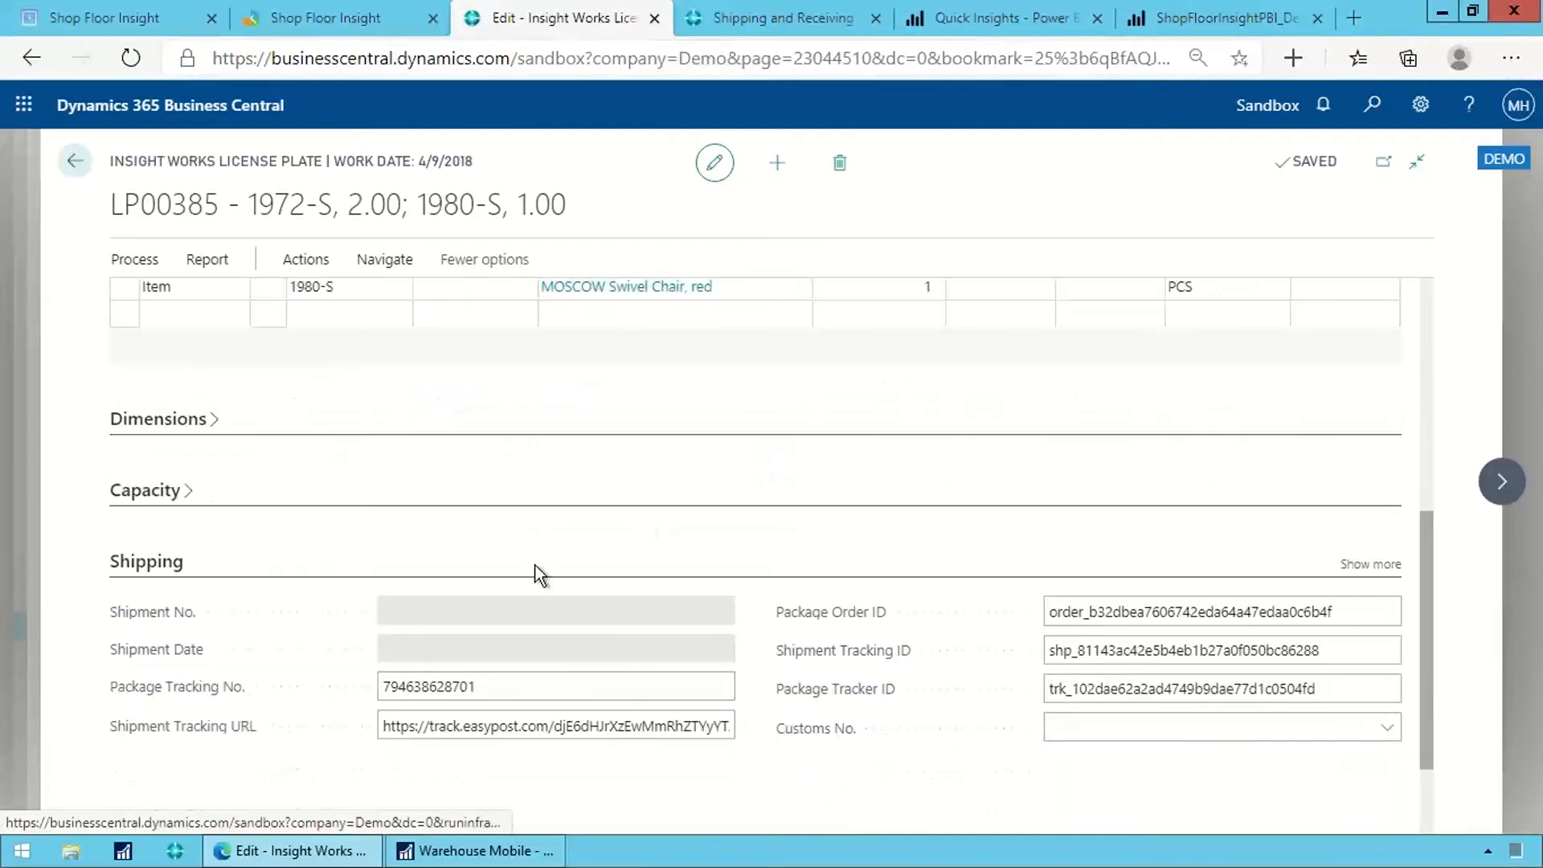
drag(485, 687, 437, 687)
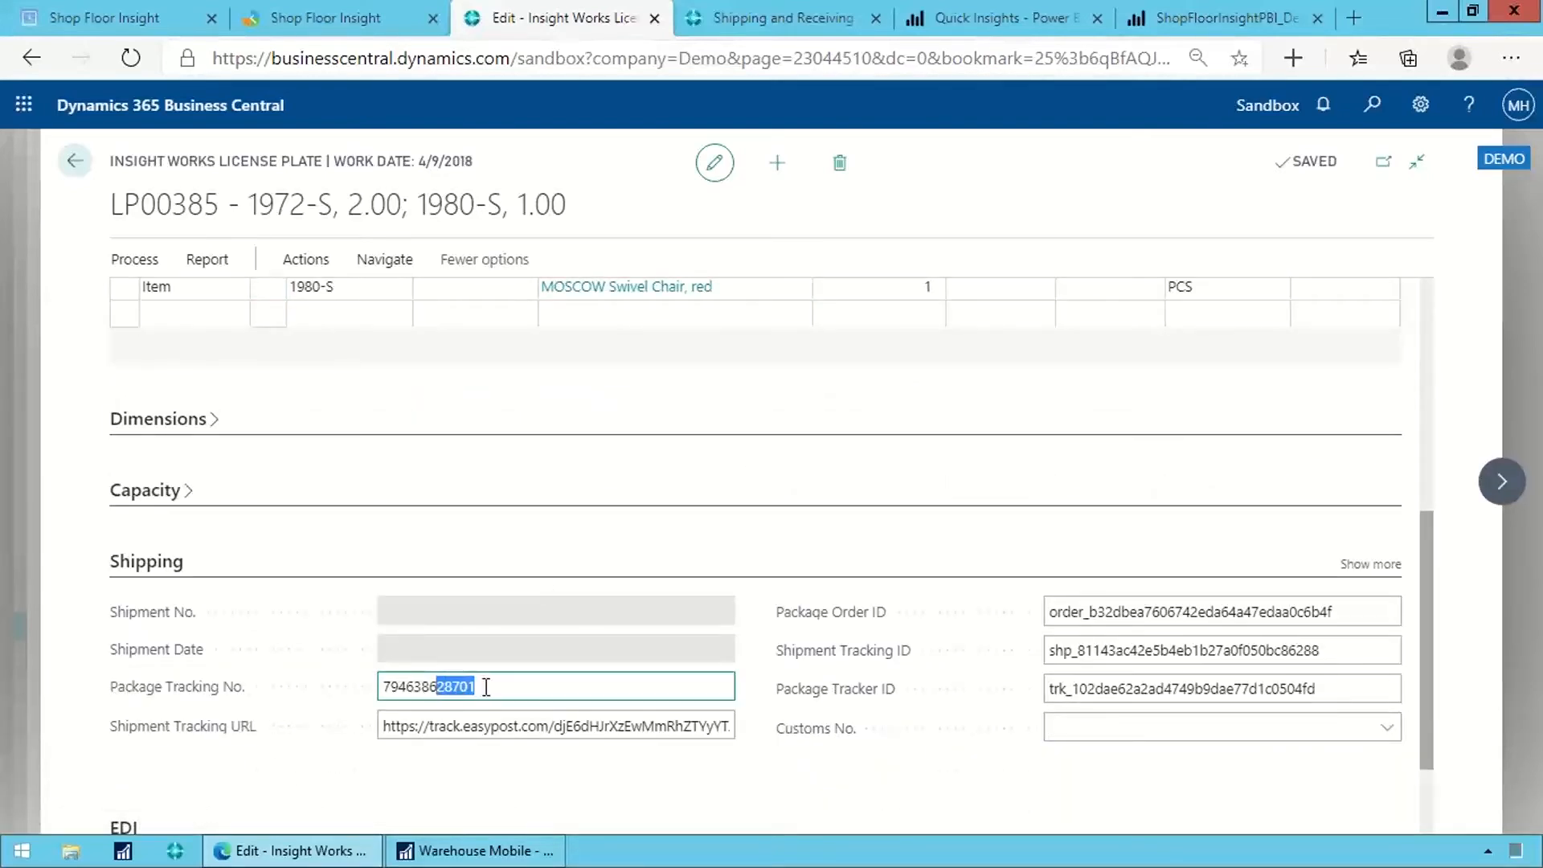
click(486, 687)
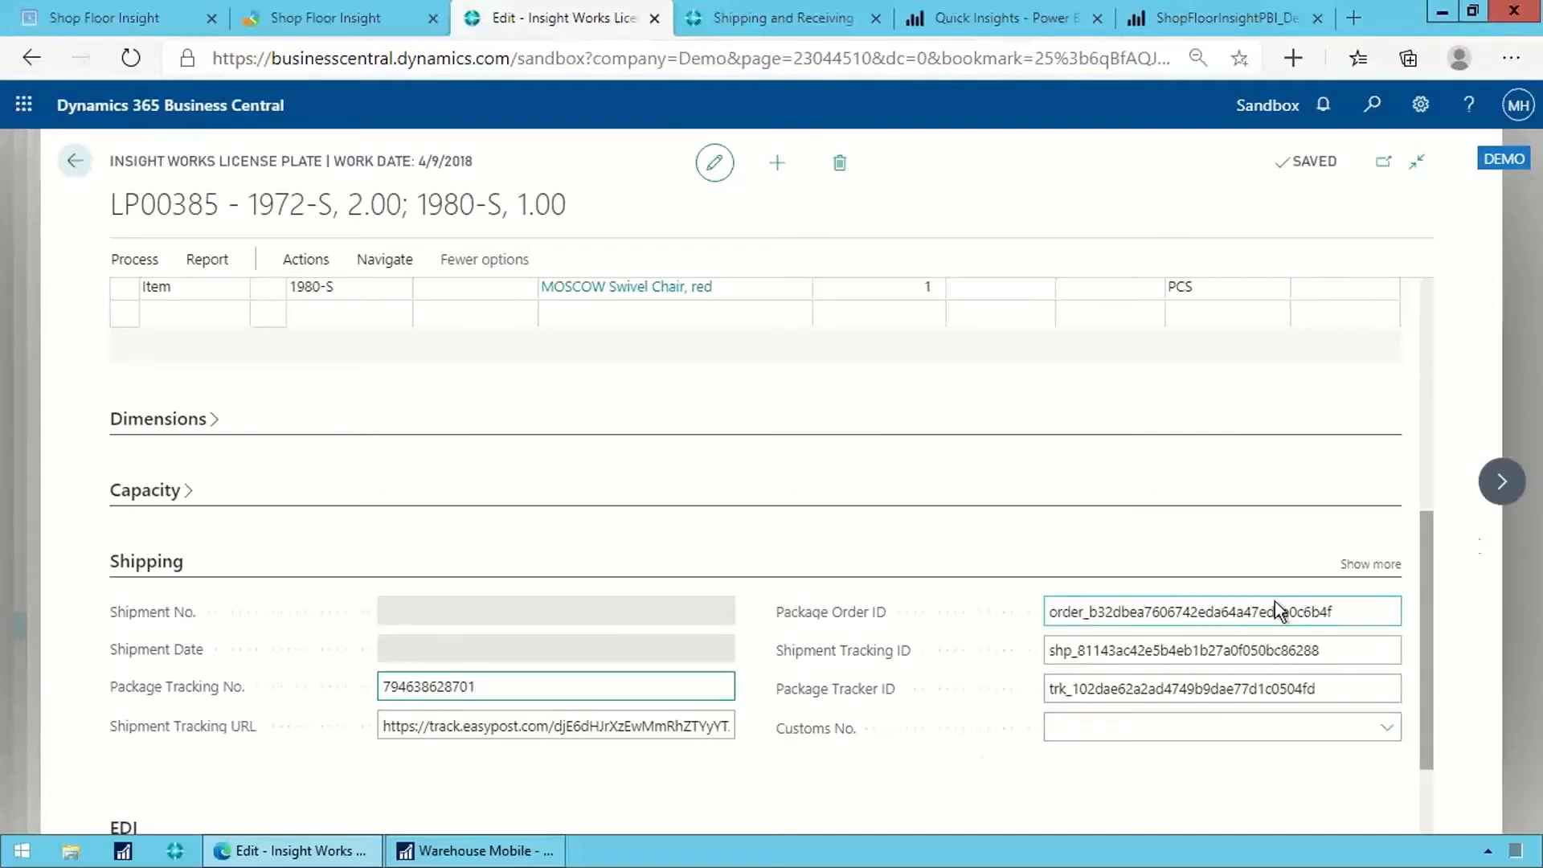
- Go to the next license plate, LP00386, and examine its package tracking number and item lines
click(1499, 485)
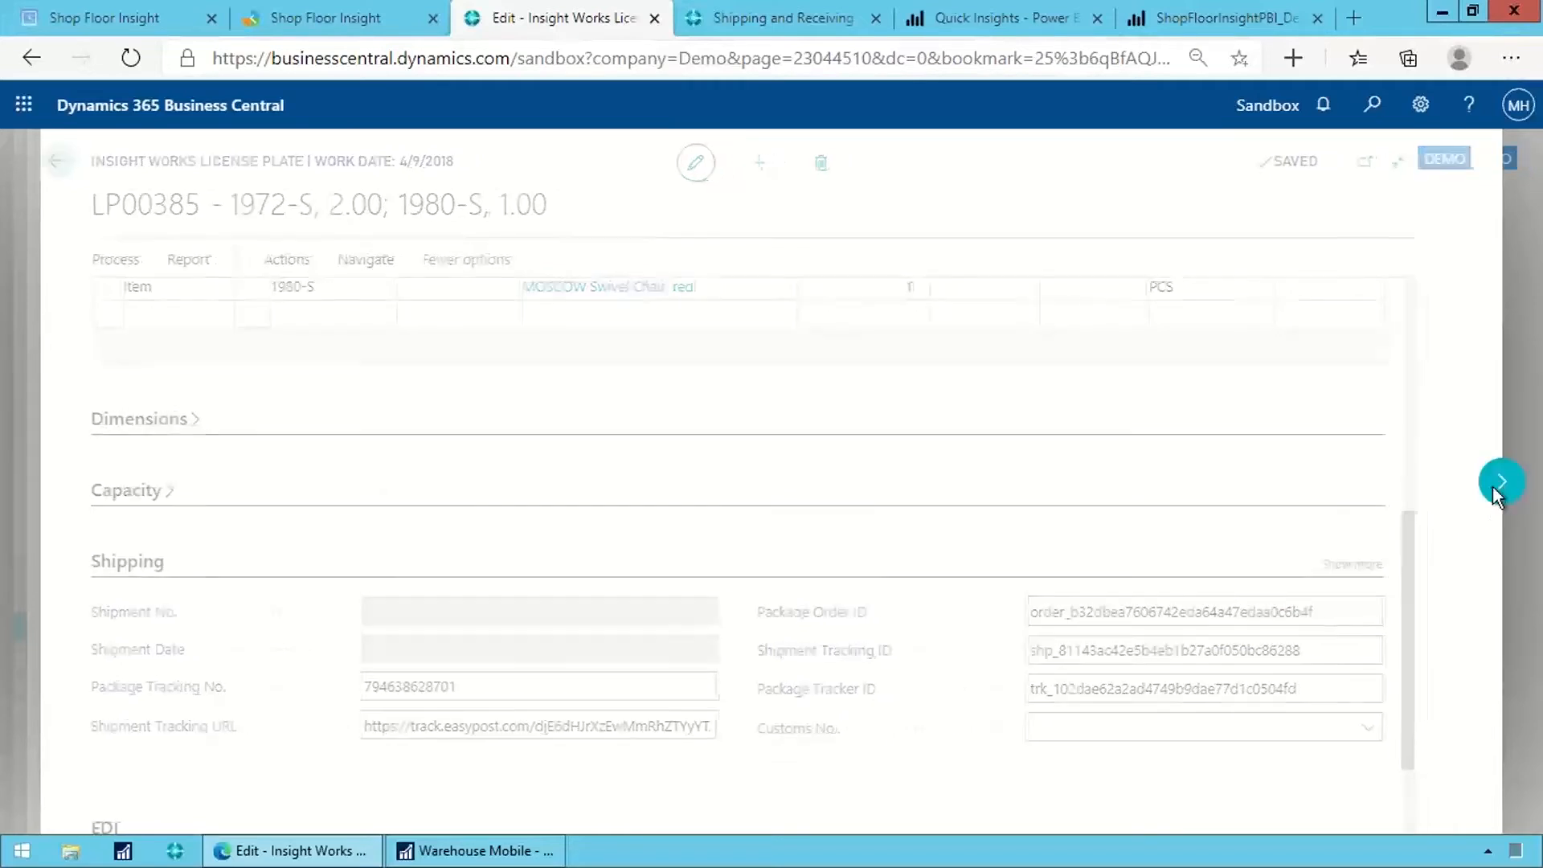
click(503, 686)
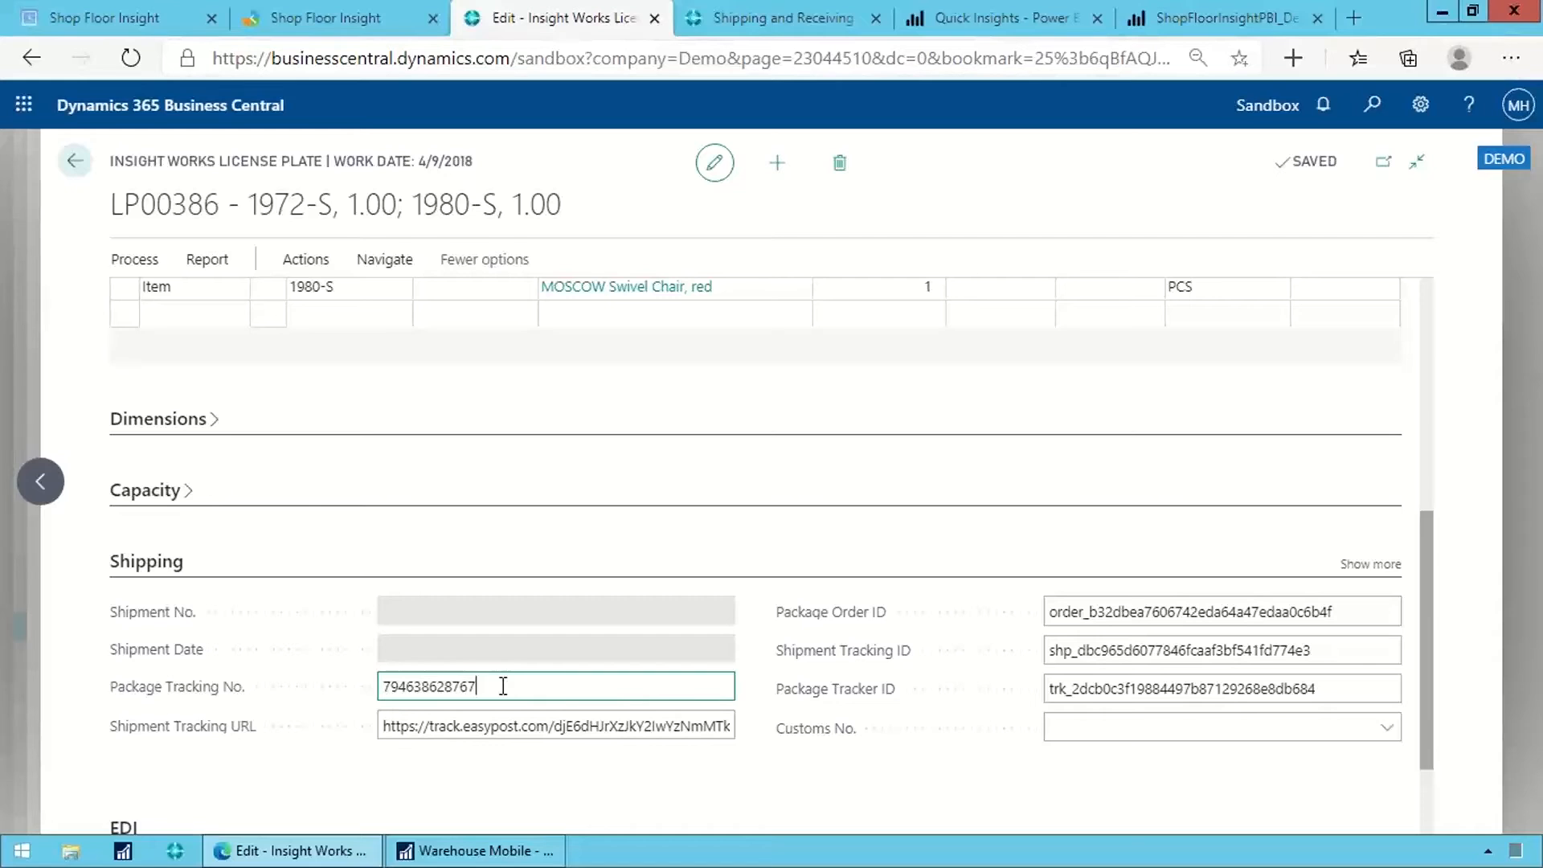
scroll(659, 354, up, 1)
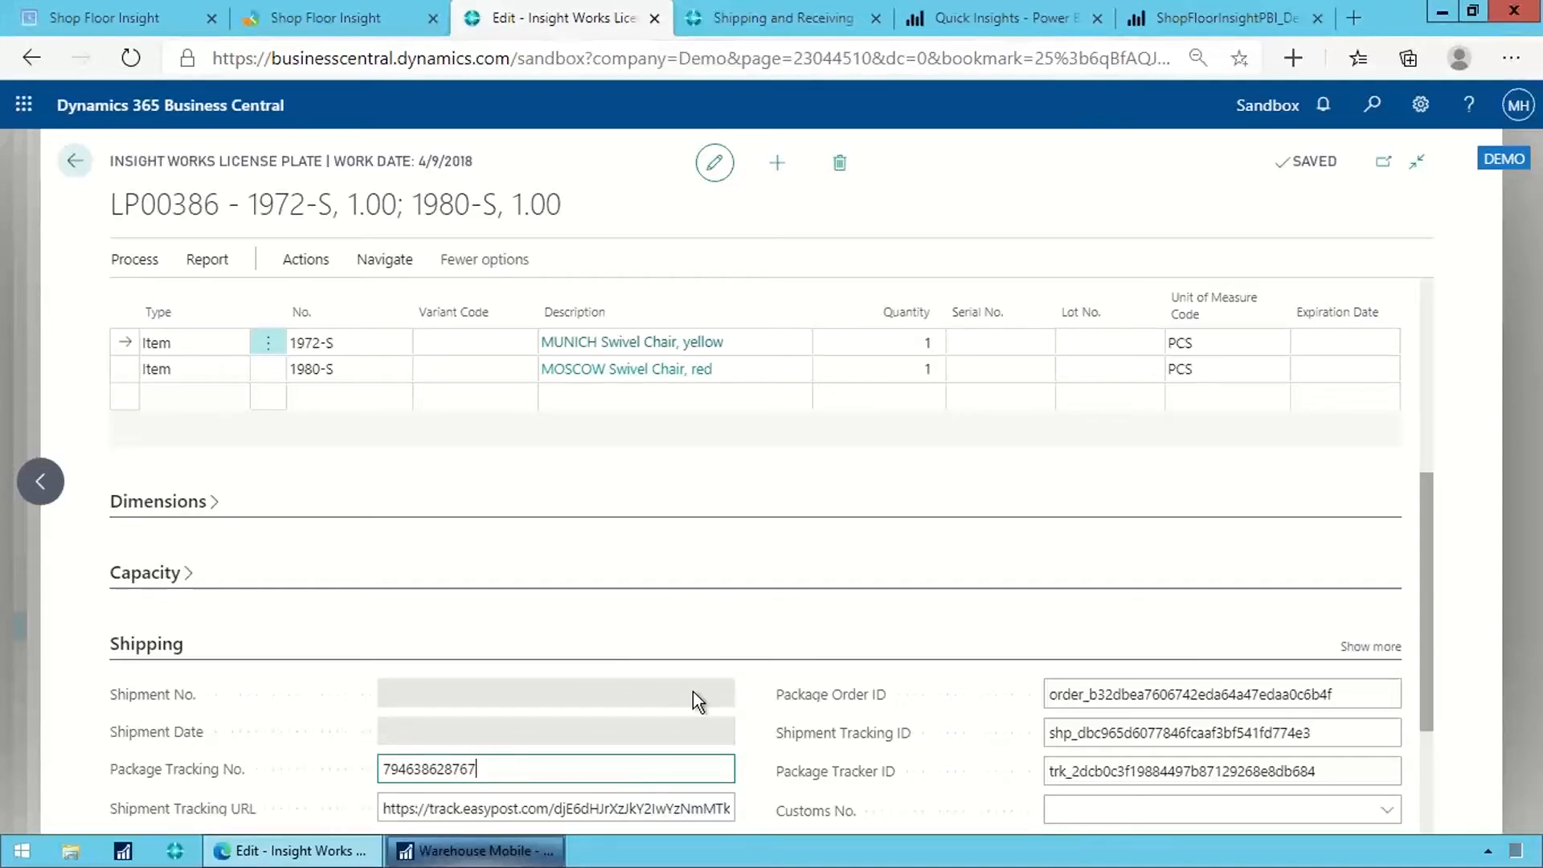
scroll(691, 643, up, 5)
- Close the license plate card, the license plate list and the sales order to return to the Dynamic Ship Package Worksheet
key(Escape)
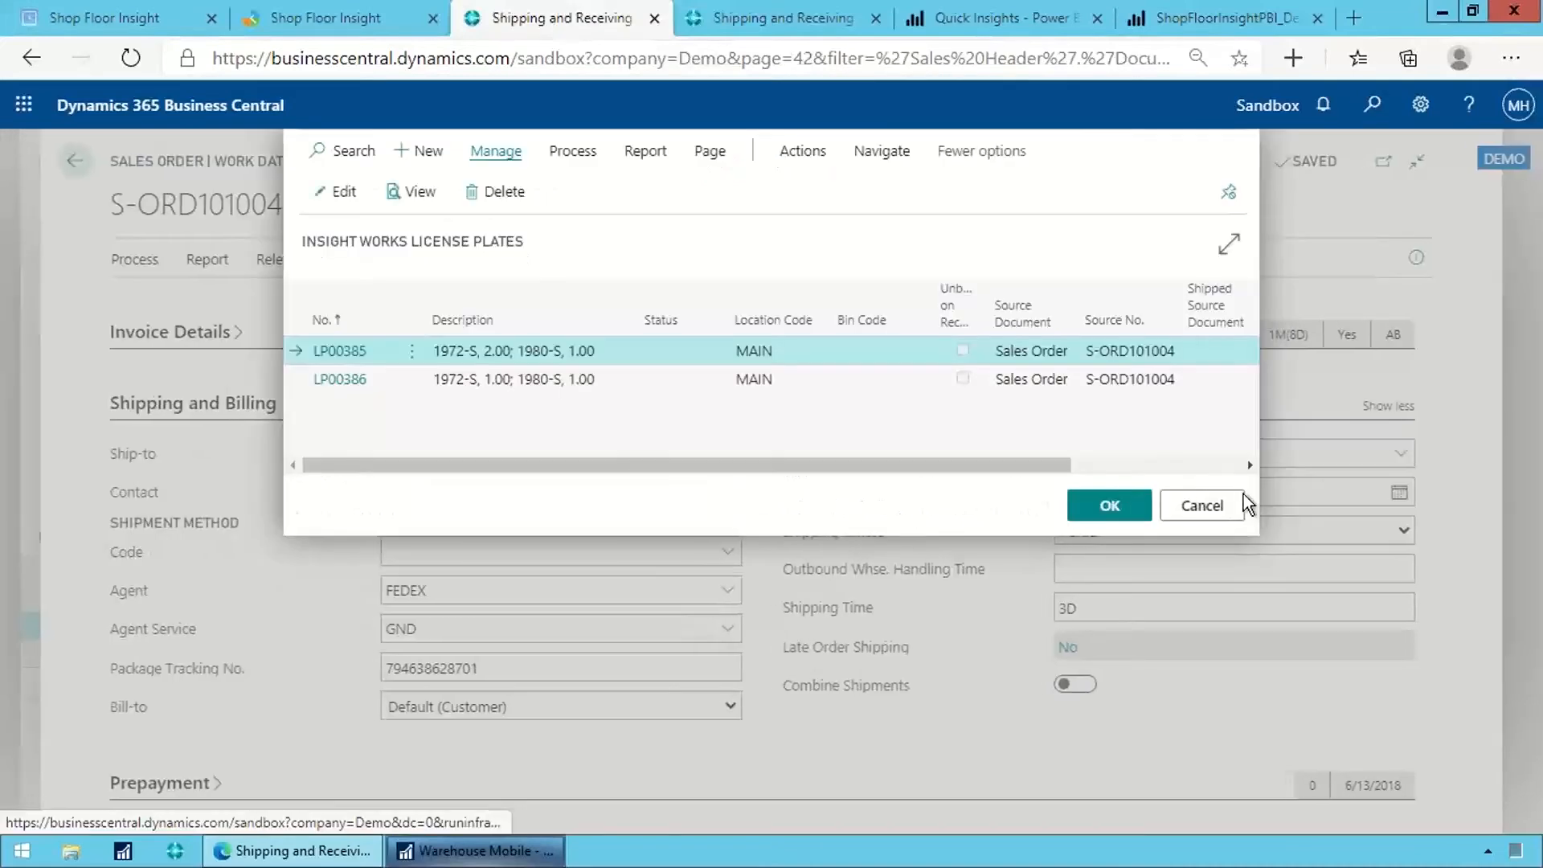
click(1243, 493)
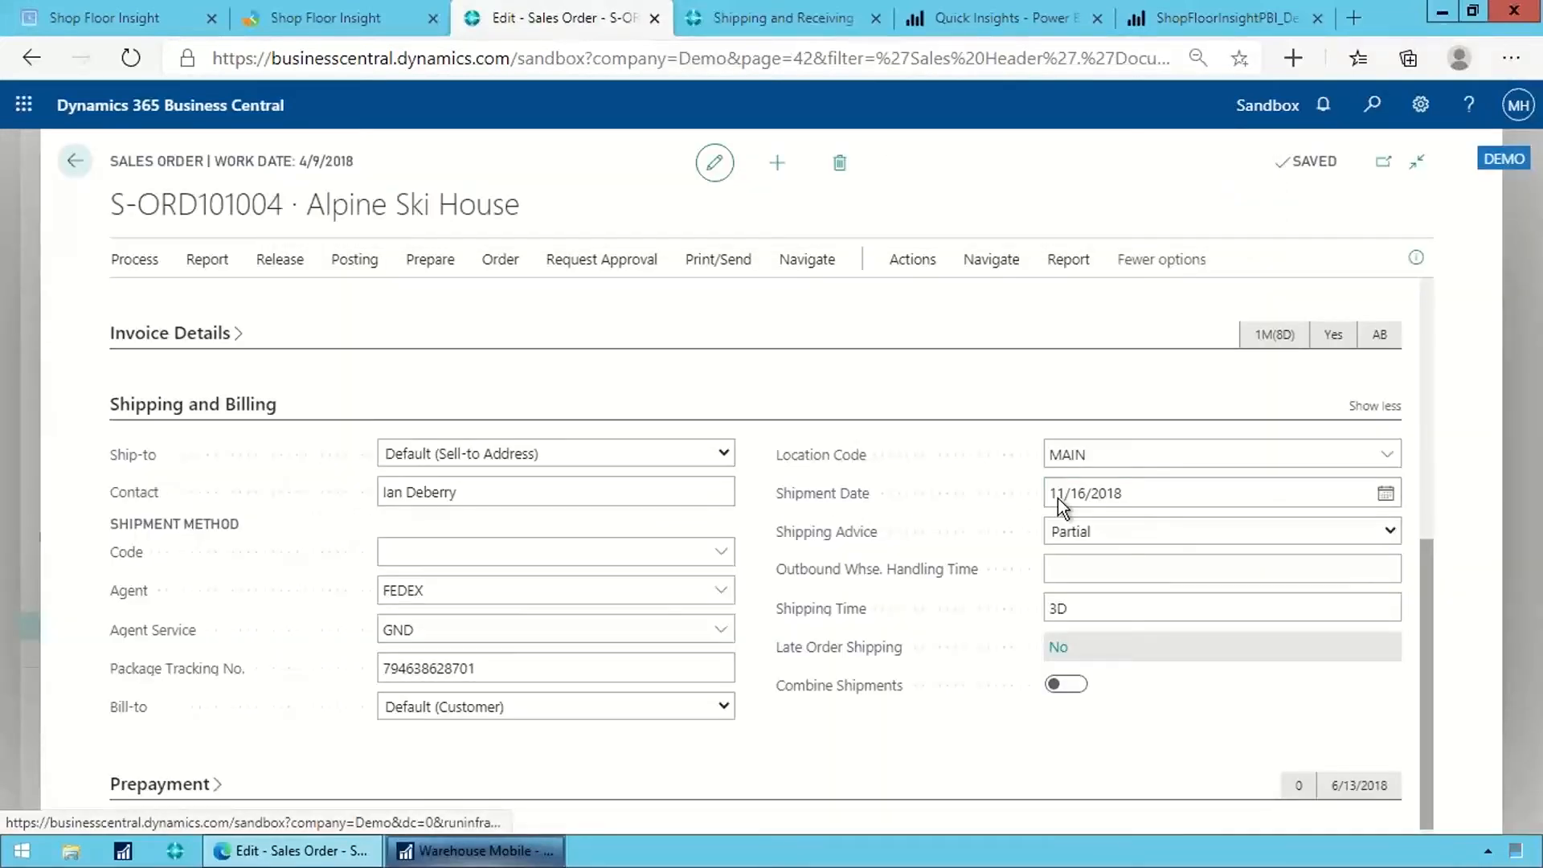
key(Escape)
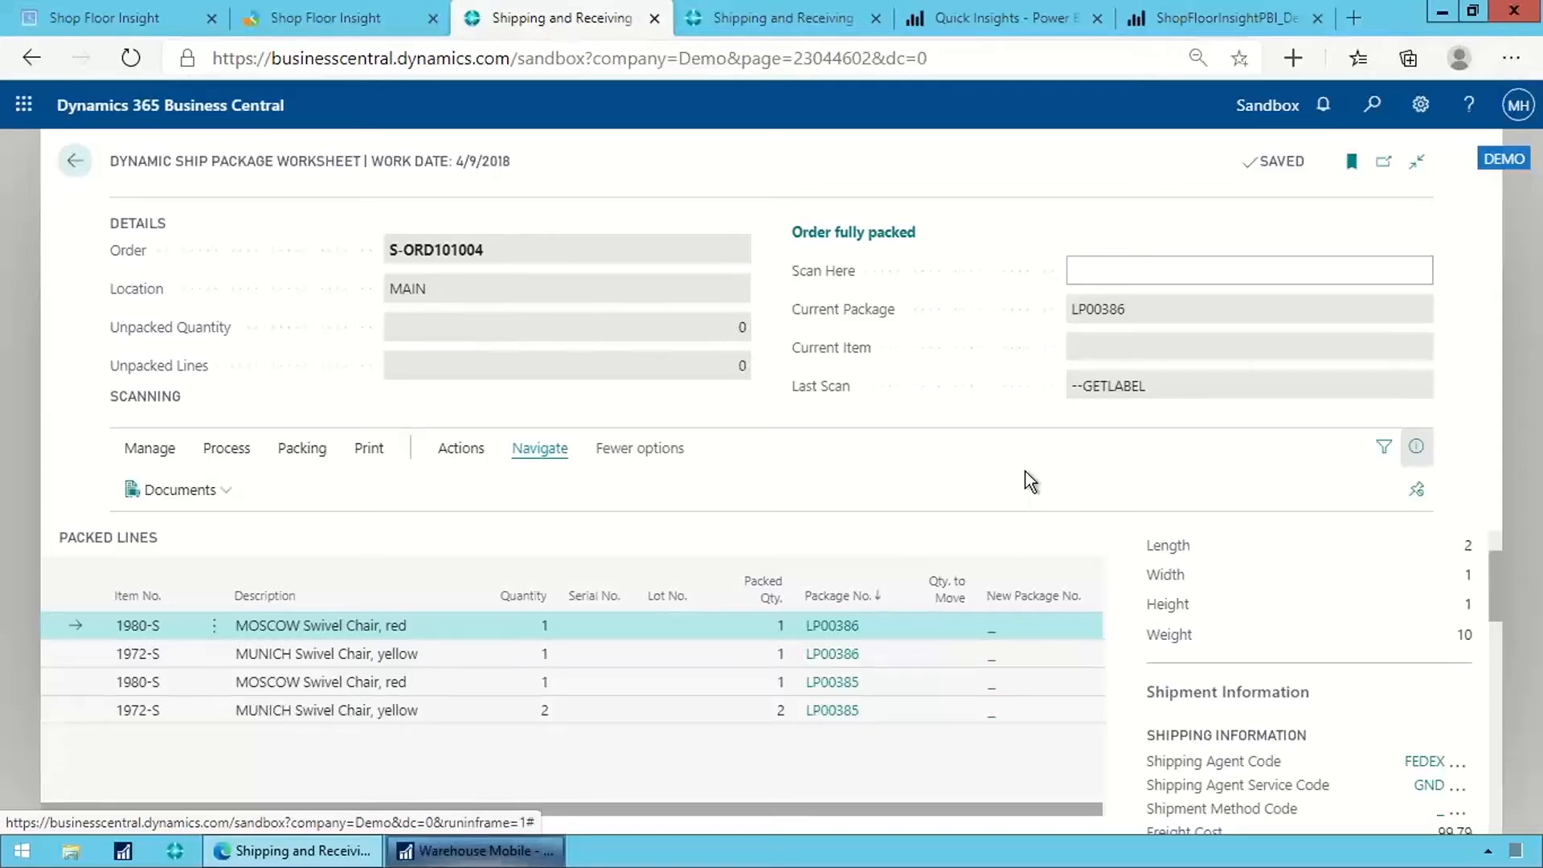
- Open the current package's option card with the --PACKOPTION scan command and examine the Delivery Confirmation and Hold For Pickup settings
click(1182, 272)
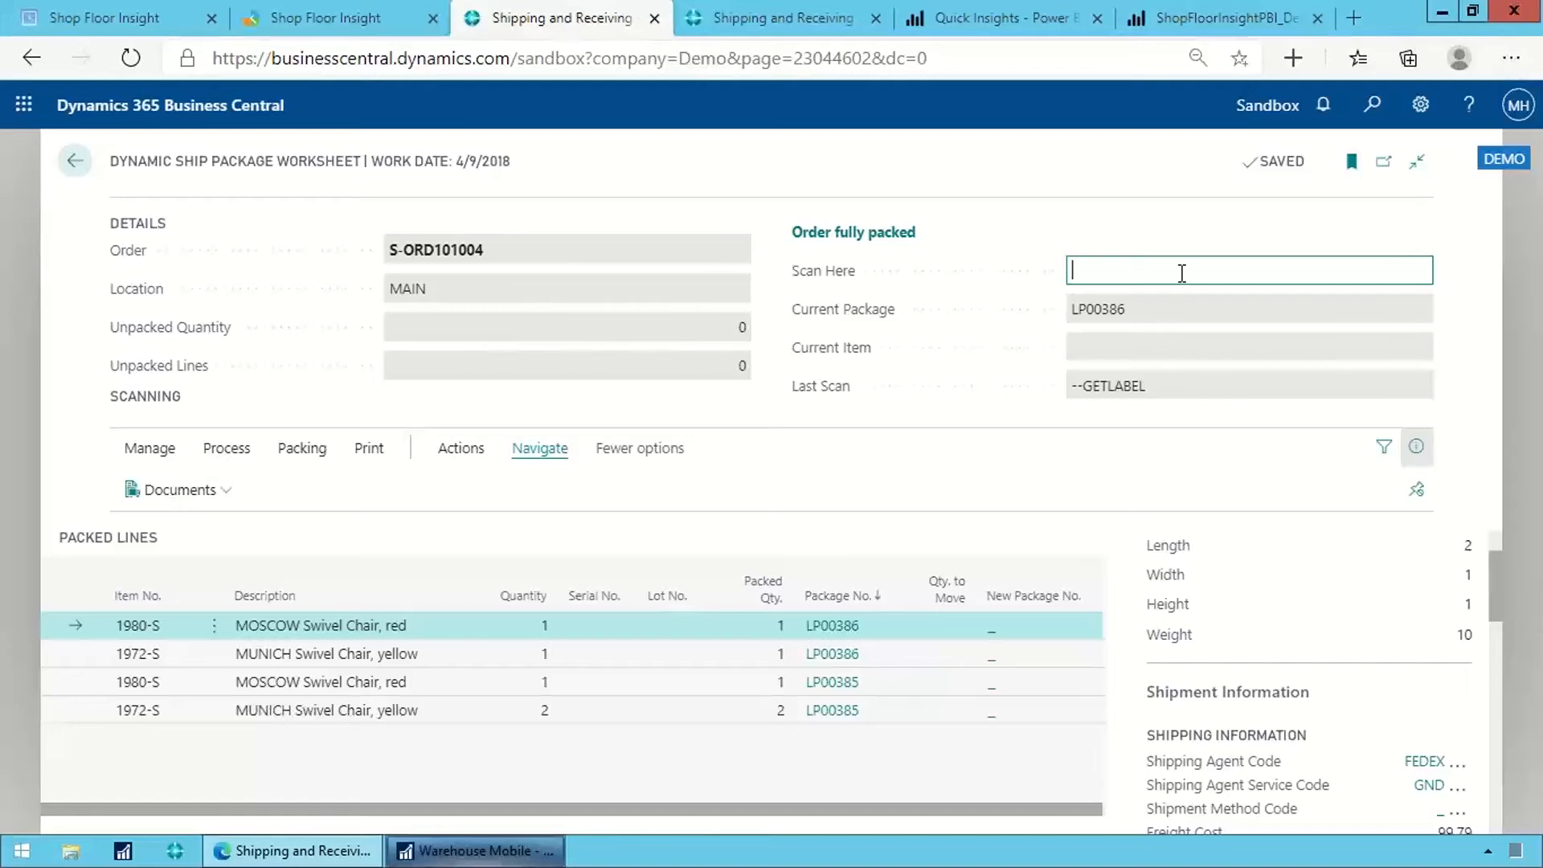
text(--PACKOPTION)
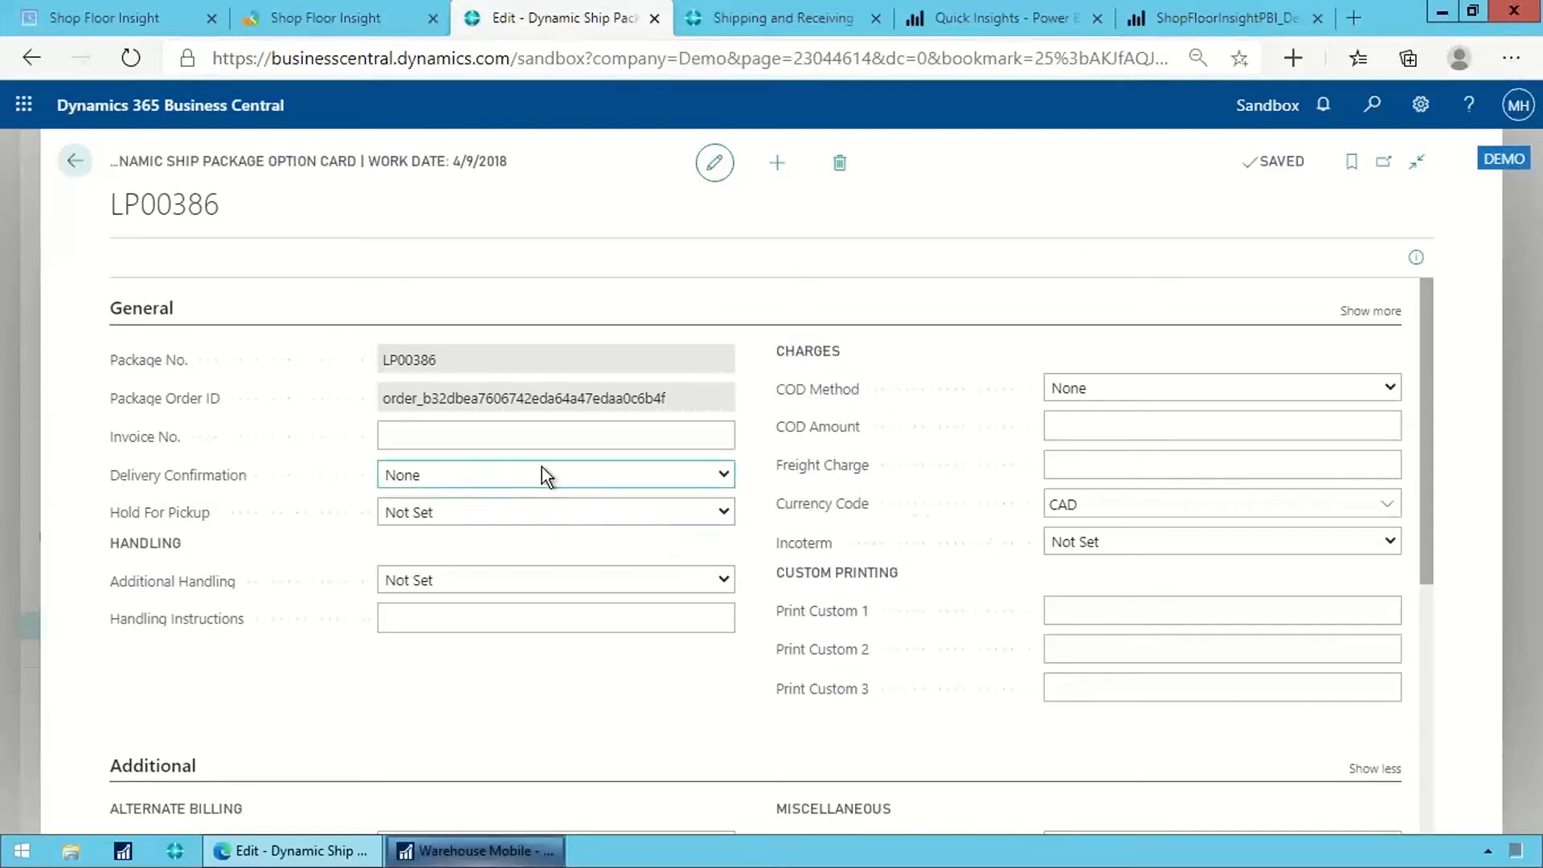
click(461, 474)
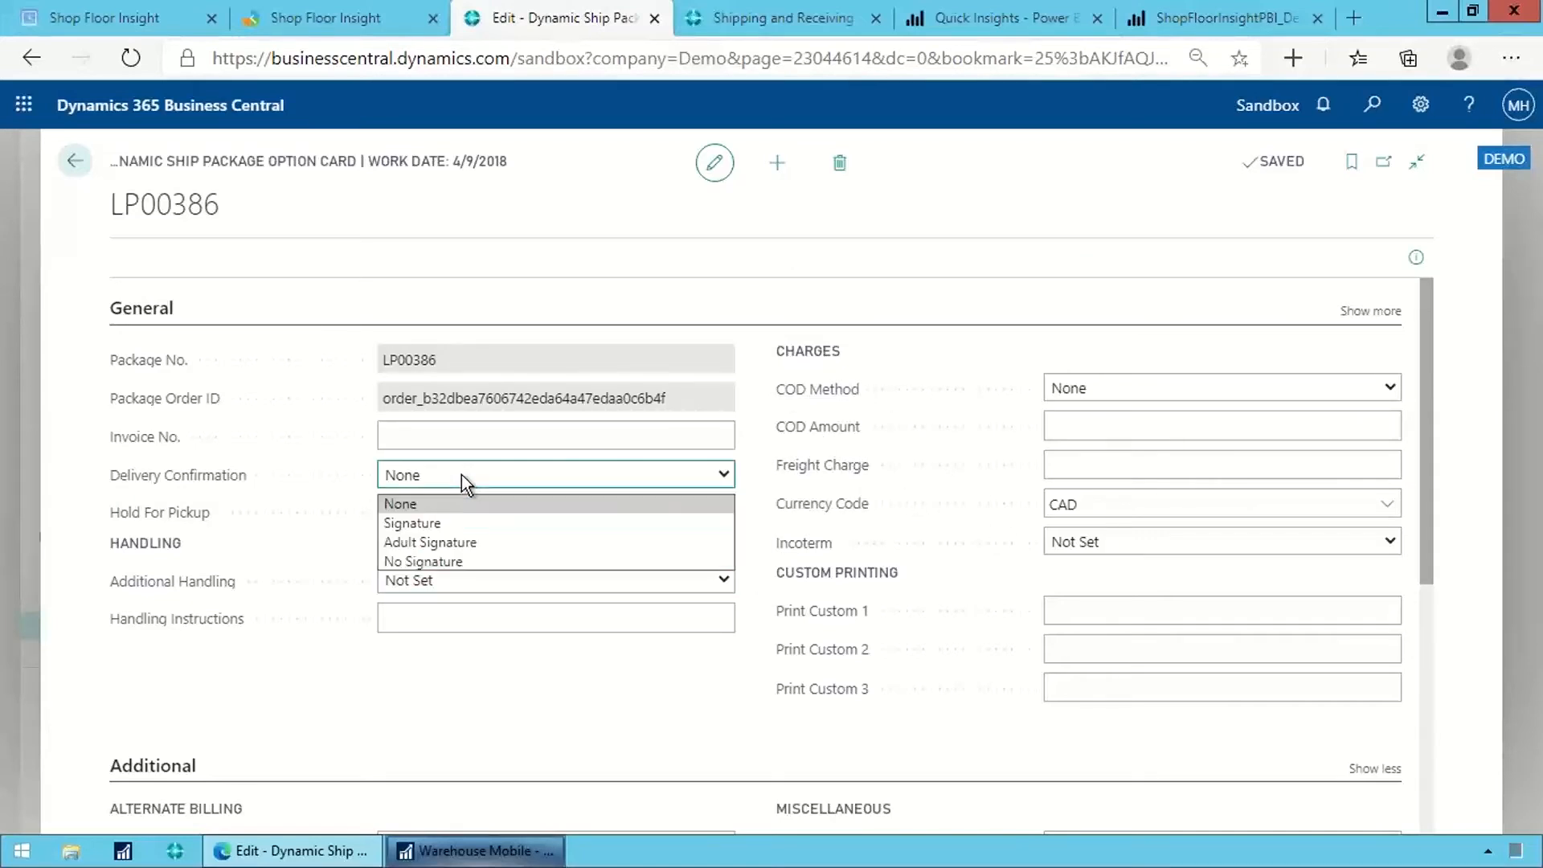
click(522, 479)
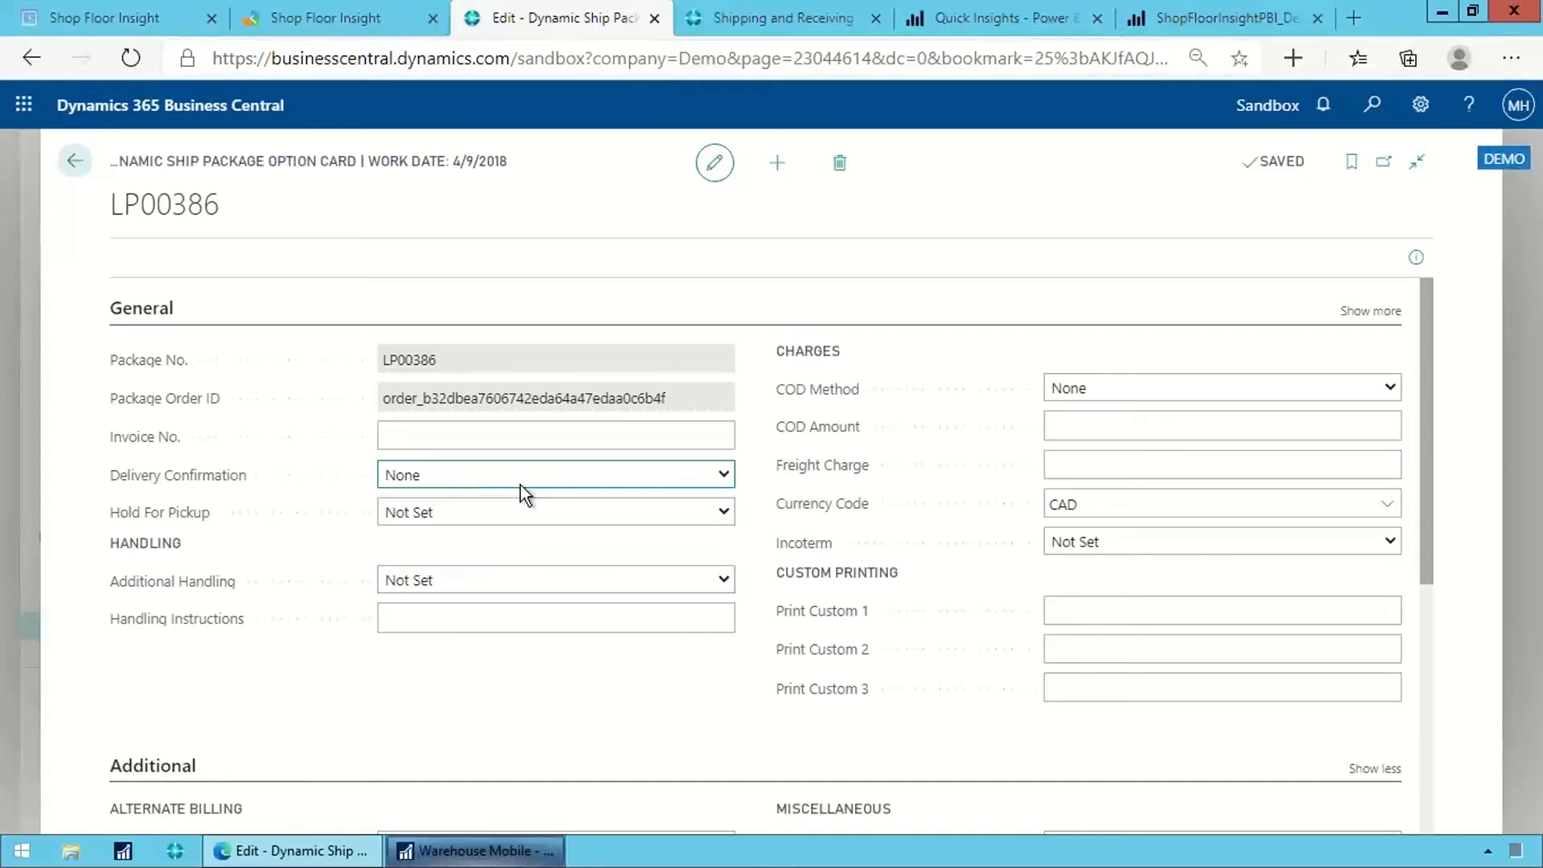
click(504, 518)
click(517, 523)
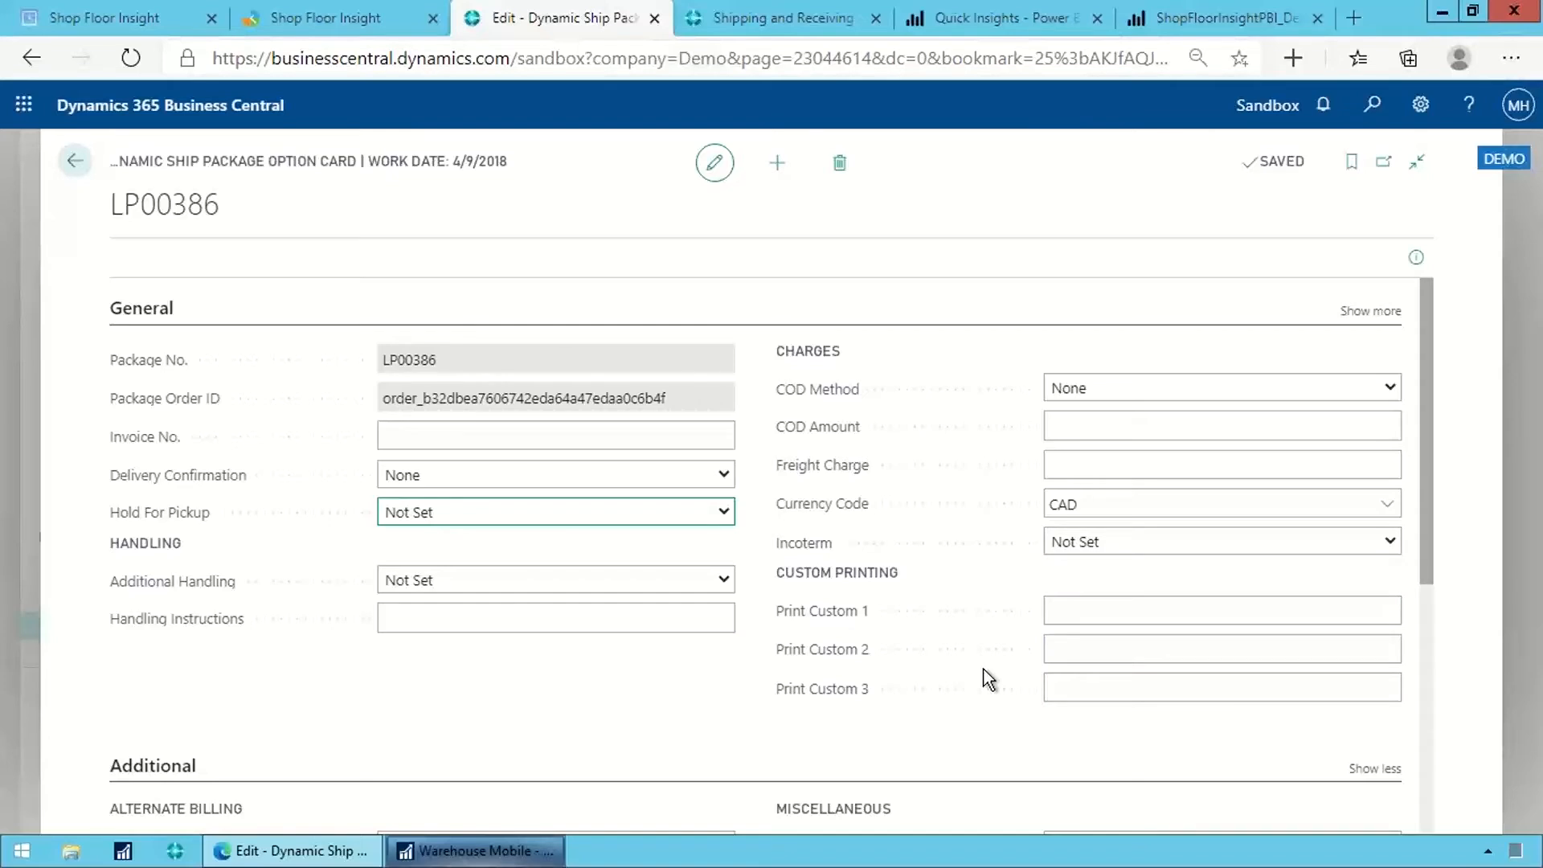
- Examine the package option card's custom printing, alternate billing payment type, duty payment and miscellaneous settings without changing them
click(1109, 604)
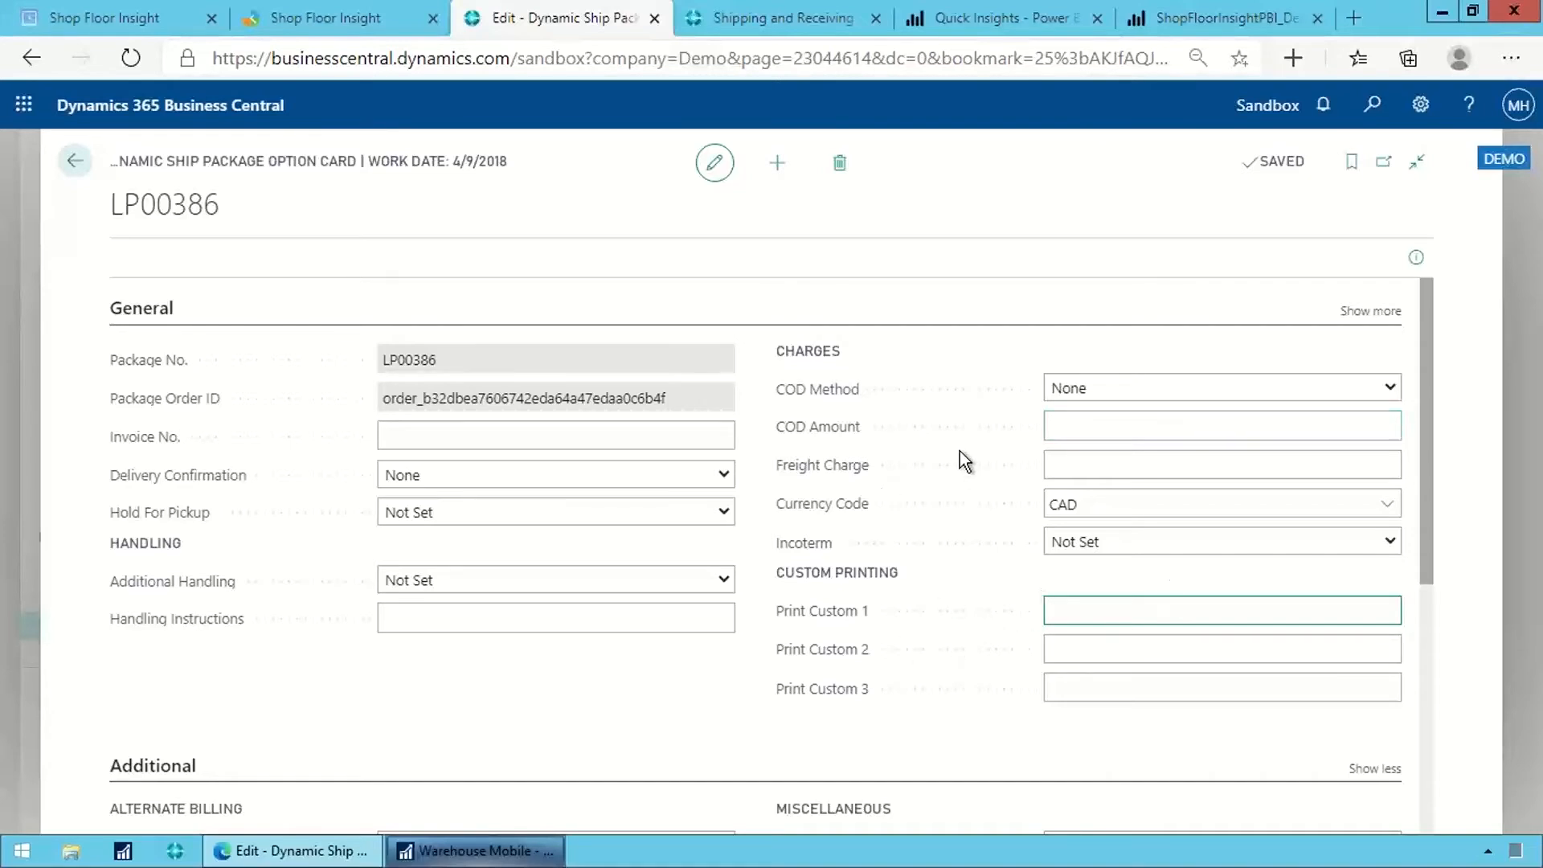
scroll(959, 451, down, 3)
click(724, 597)
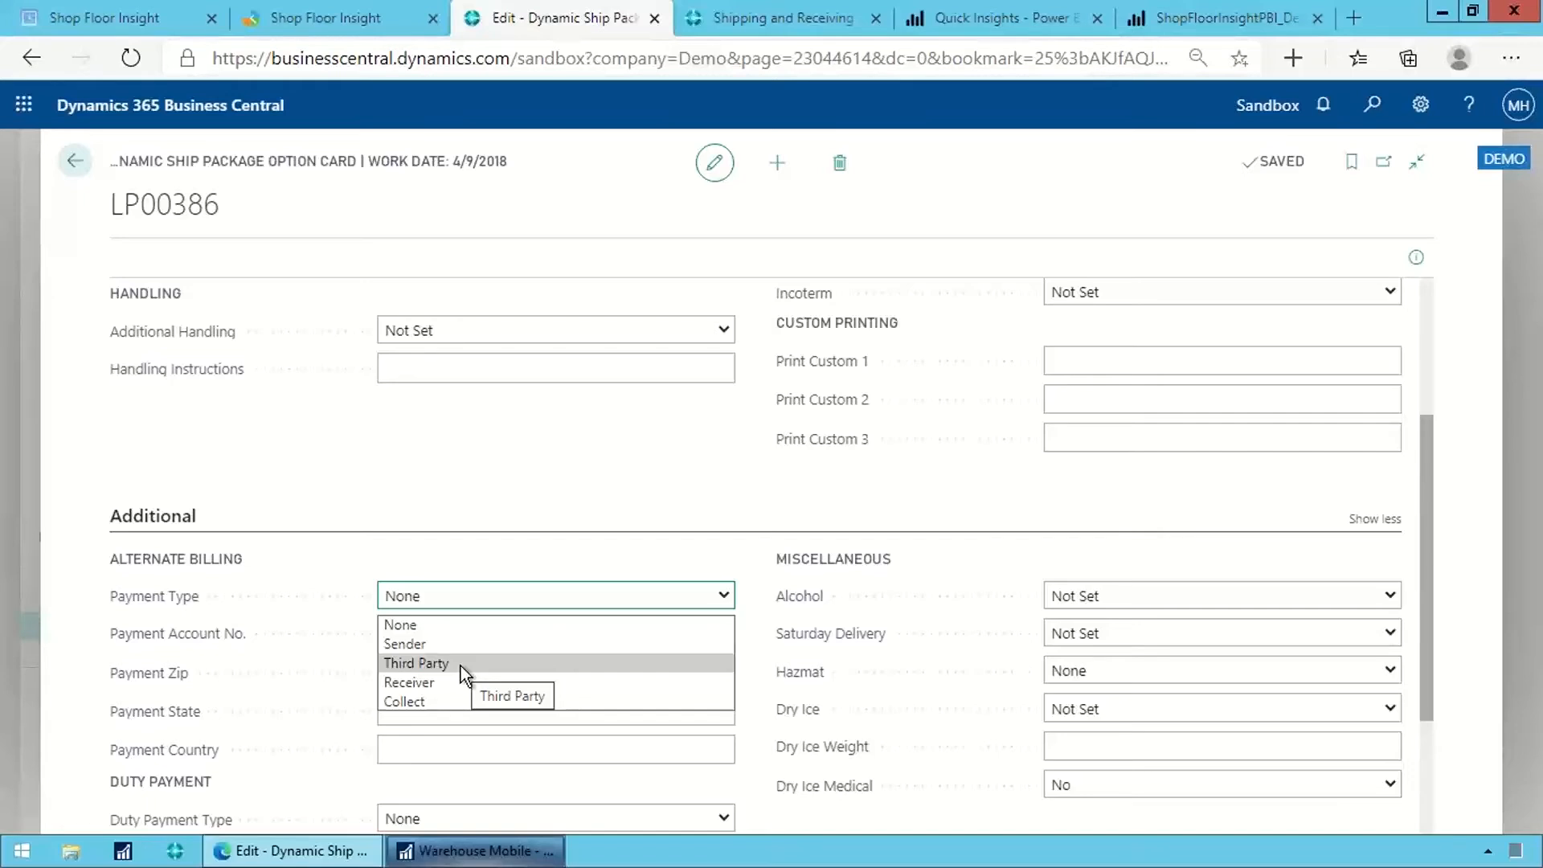
click(652, 553)
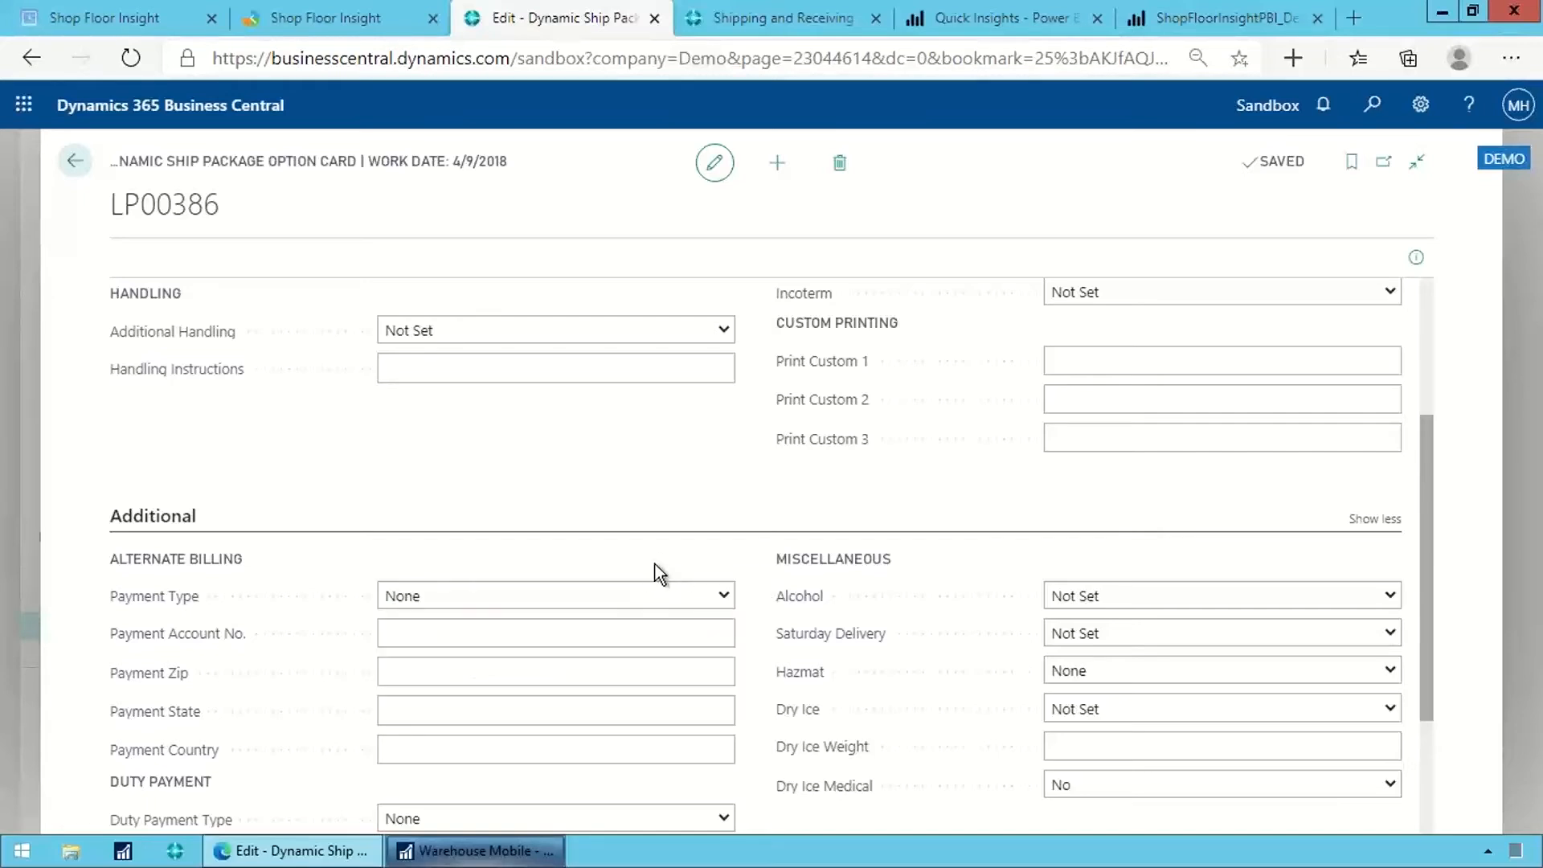
scroll(654, 566, down, 2)
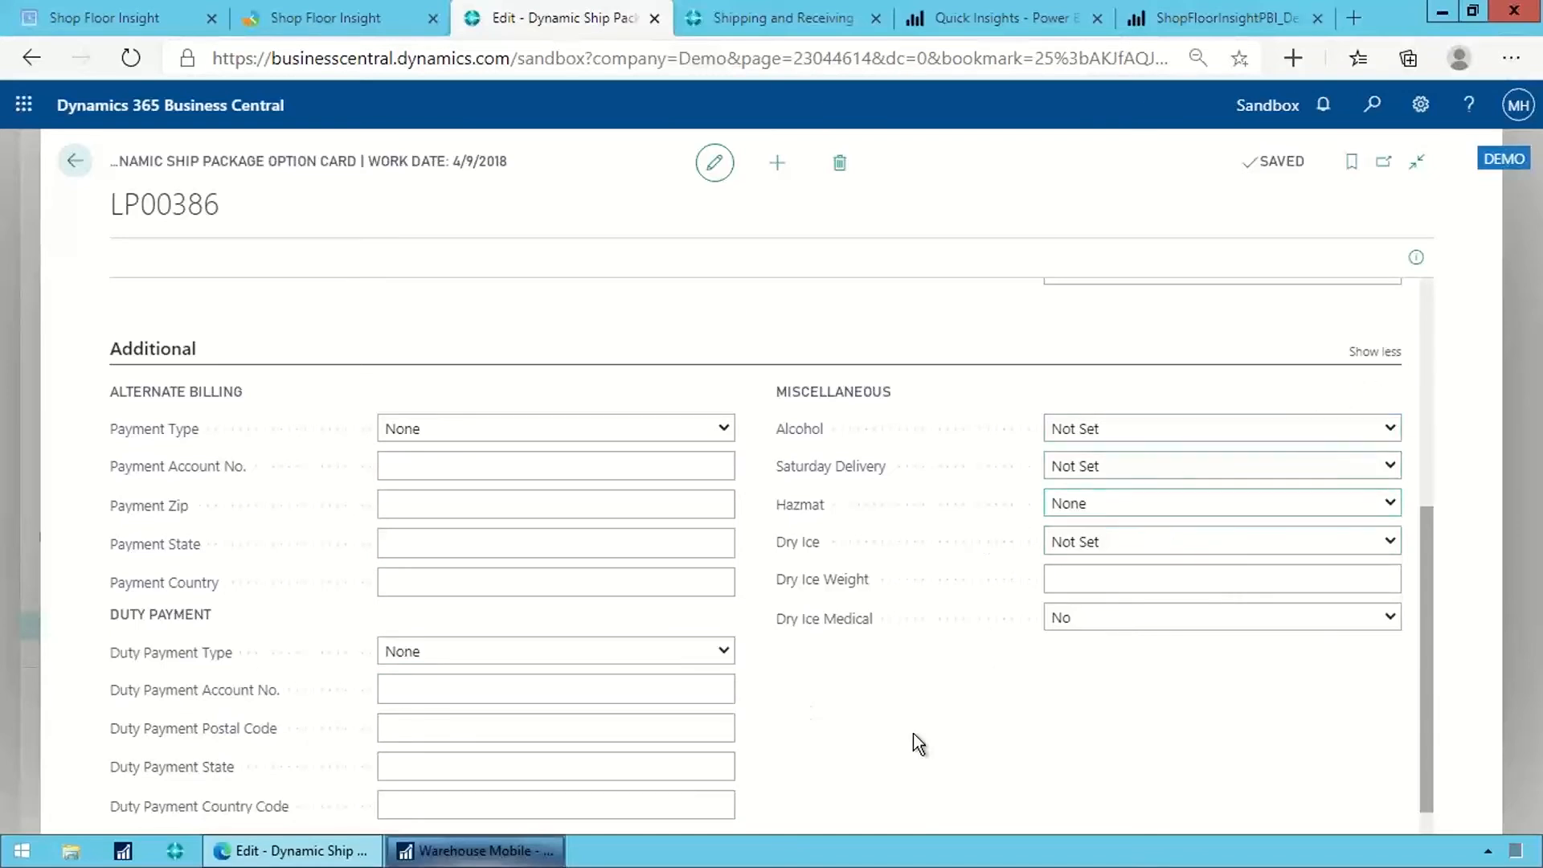
scroll(910, 743, down, 1)
scroll(908, 744, up, 5)
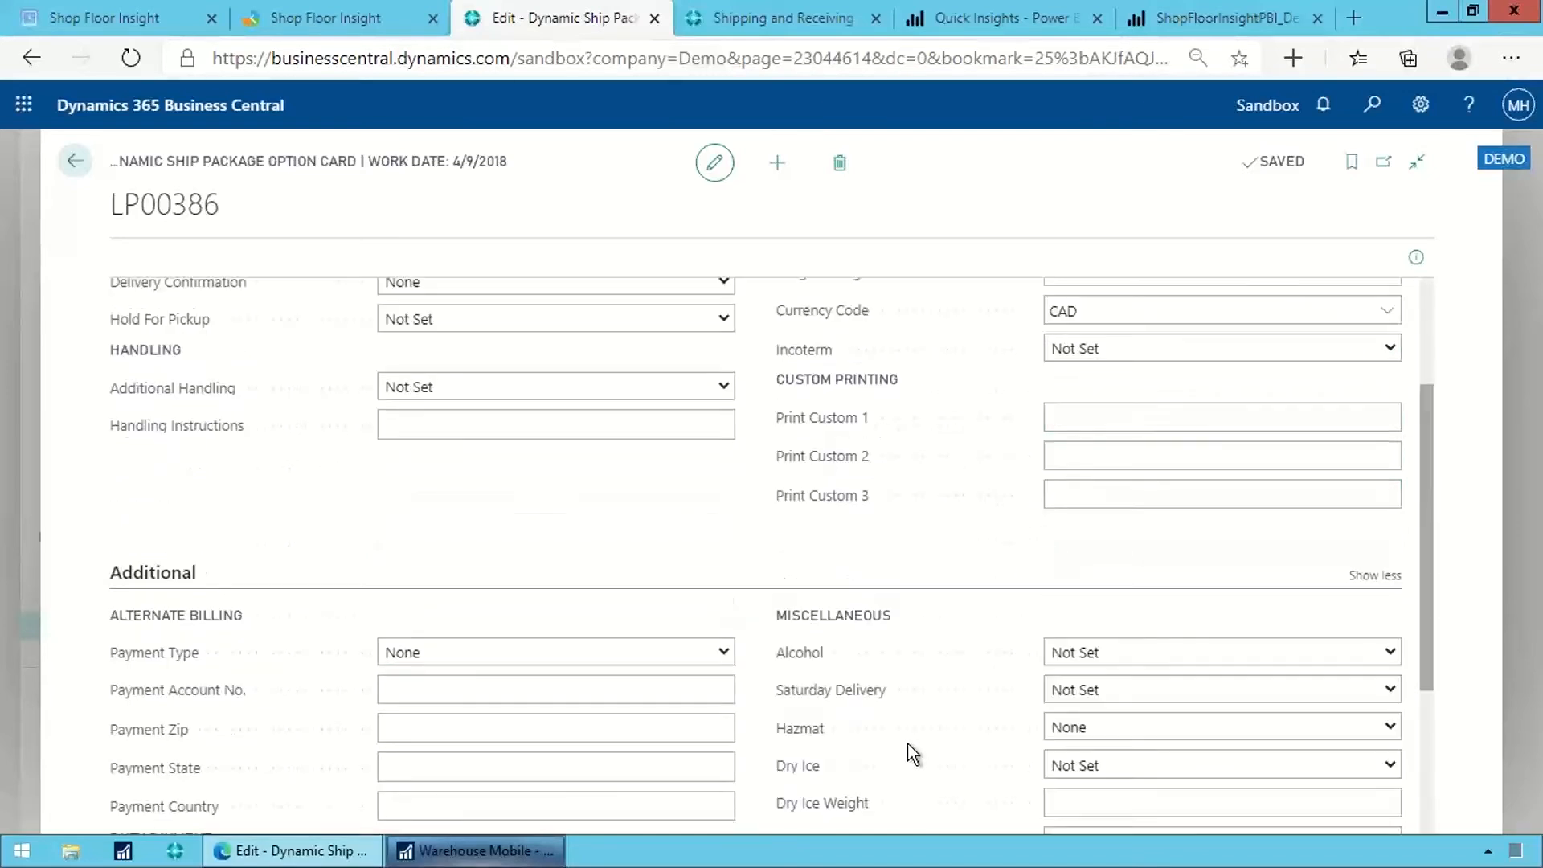
- Return to the package worksheet and load the fully packed bicycle sales order by entering its order number as a scan
click(75, 162)
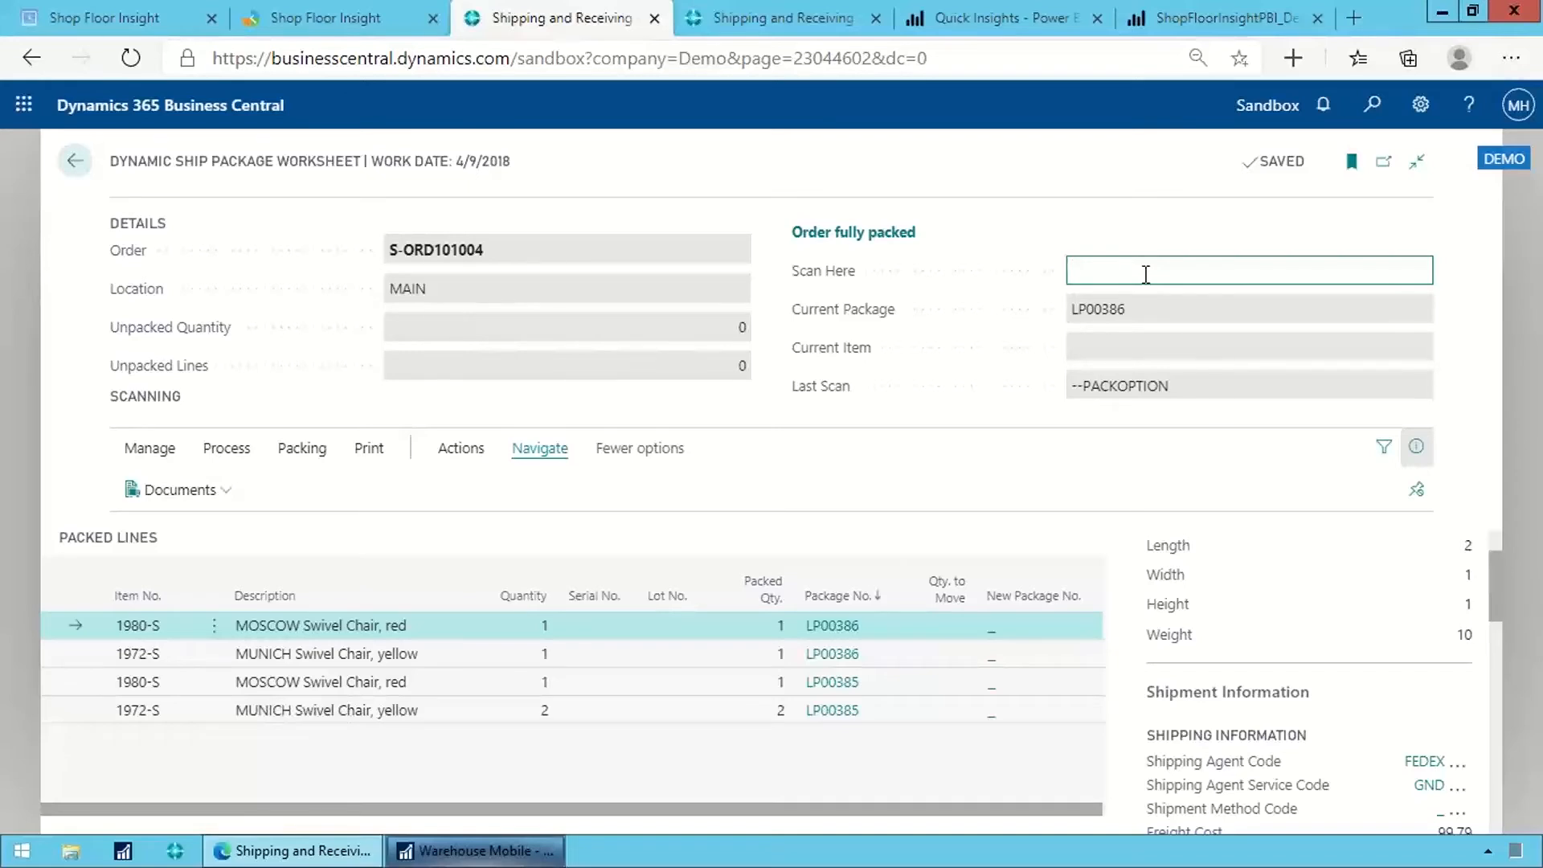
text(s-ord101004)
key(Return)
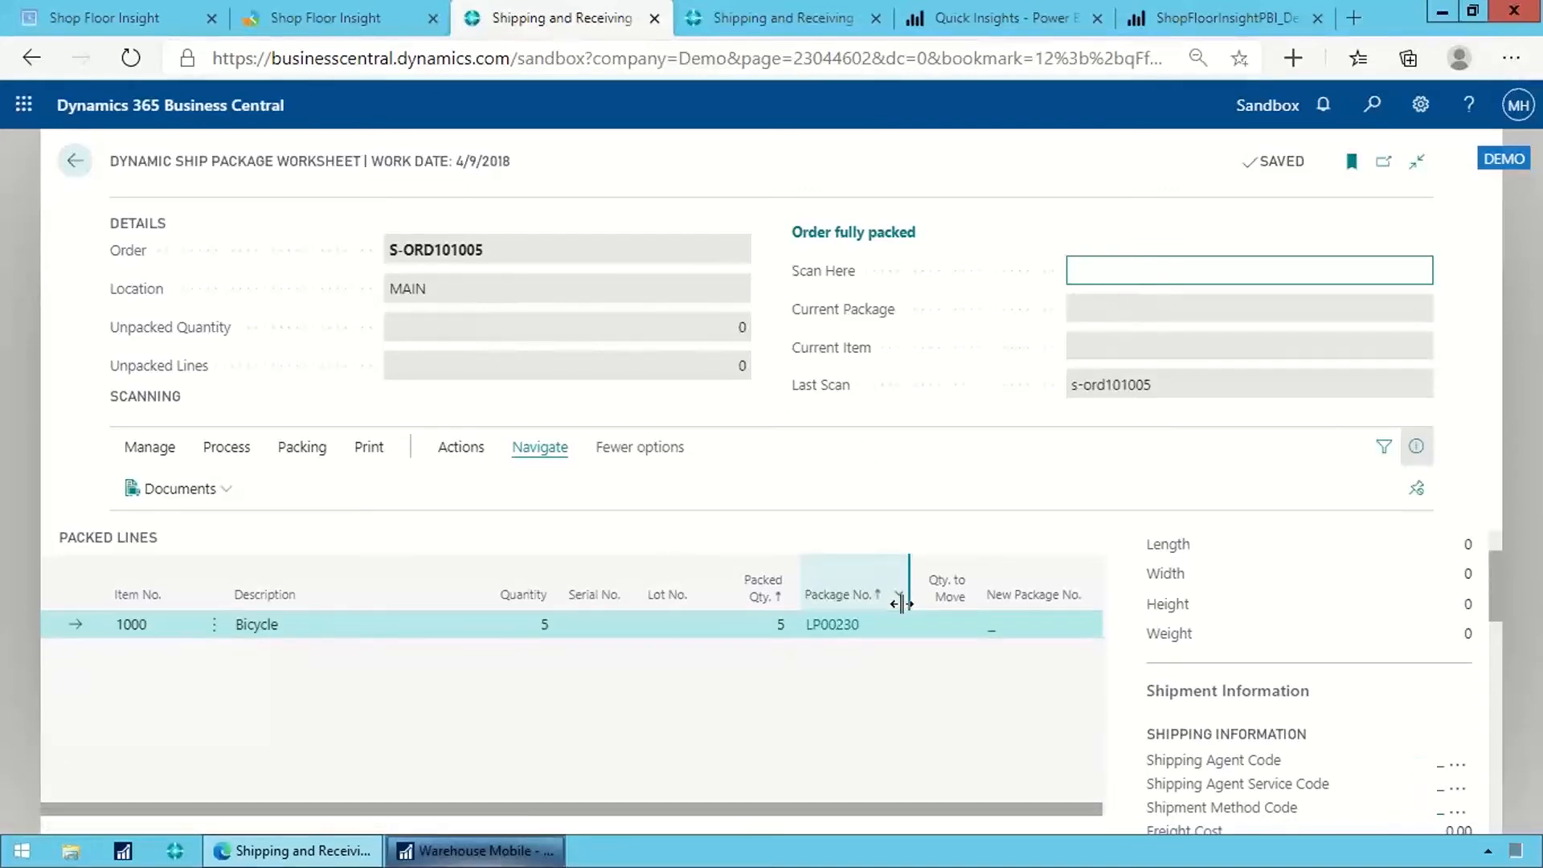
- Examine the bicycle order's shipment and destination information, and open its customs card with the --CUSTOMS scan command
scroll(1222, 644, down, 2)
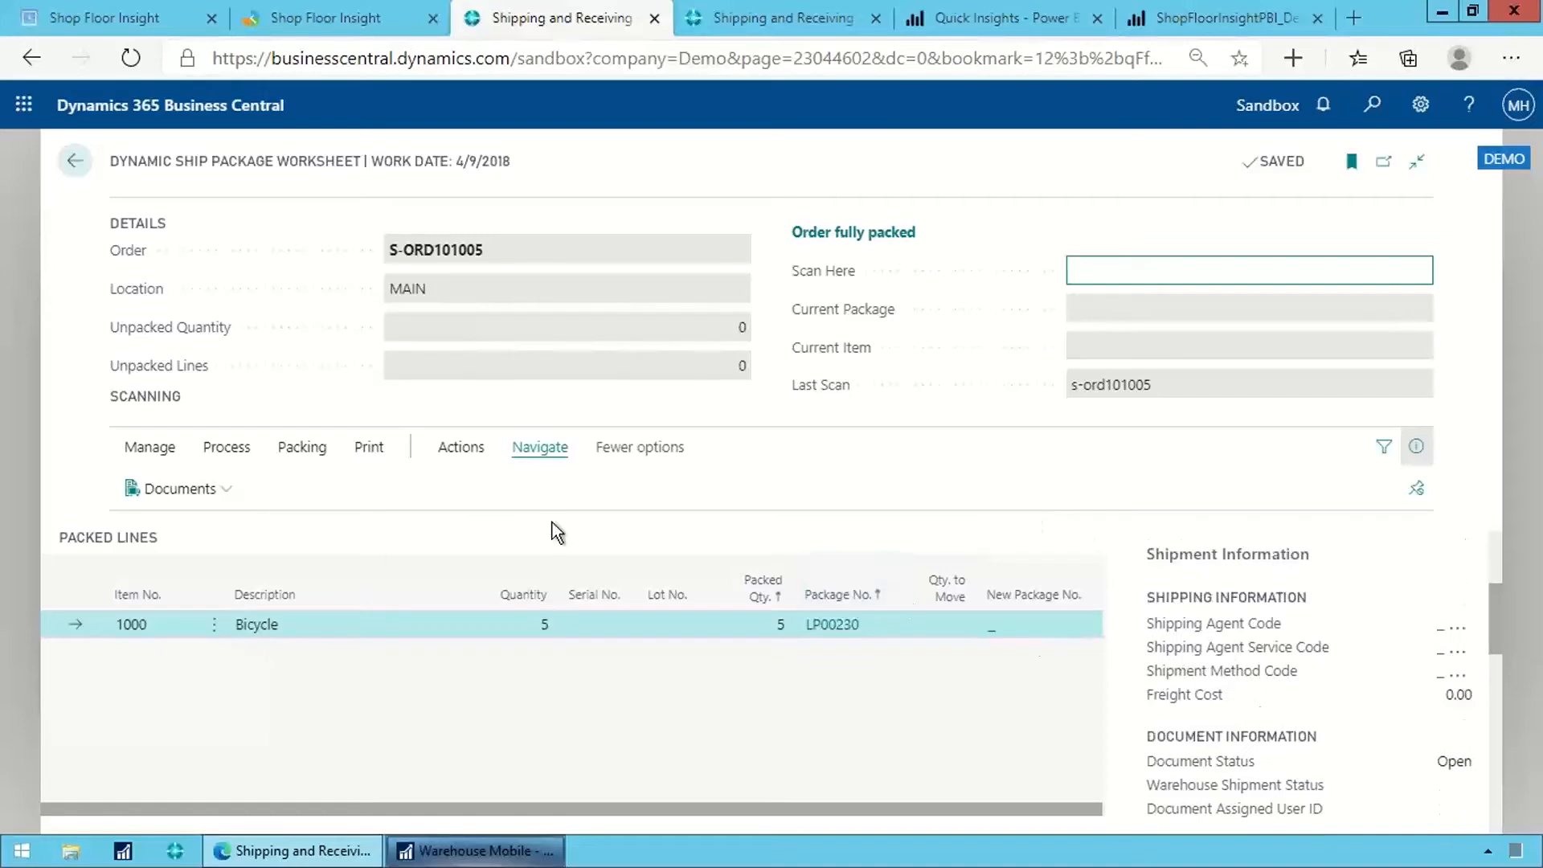
scroll(1395, 654, down, 3)
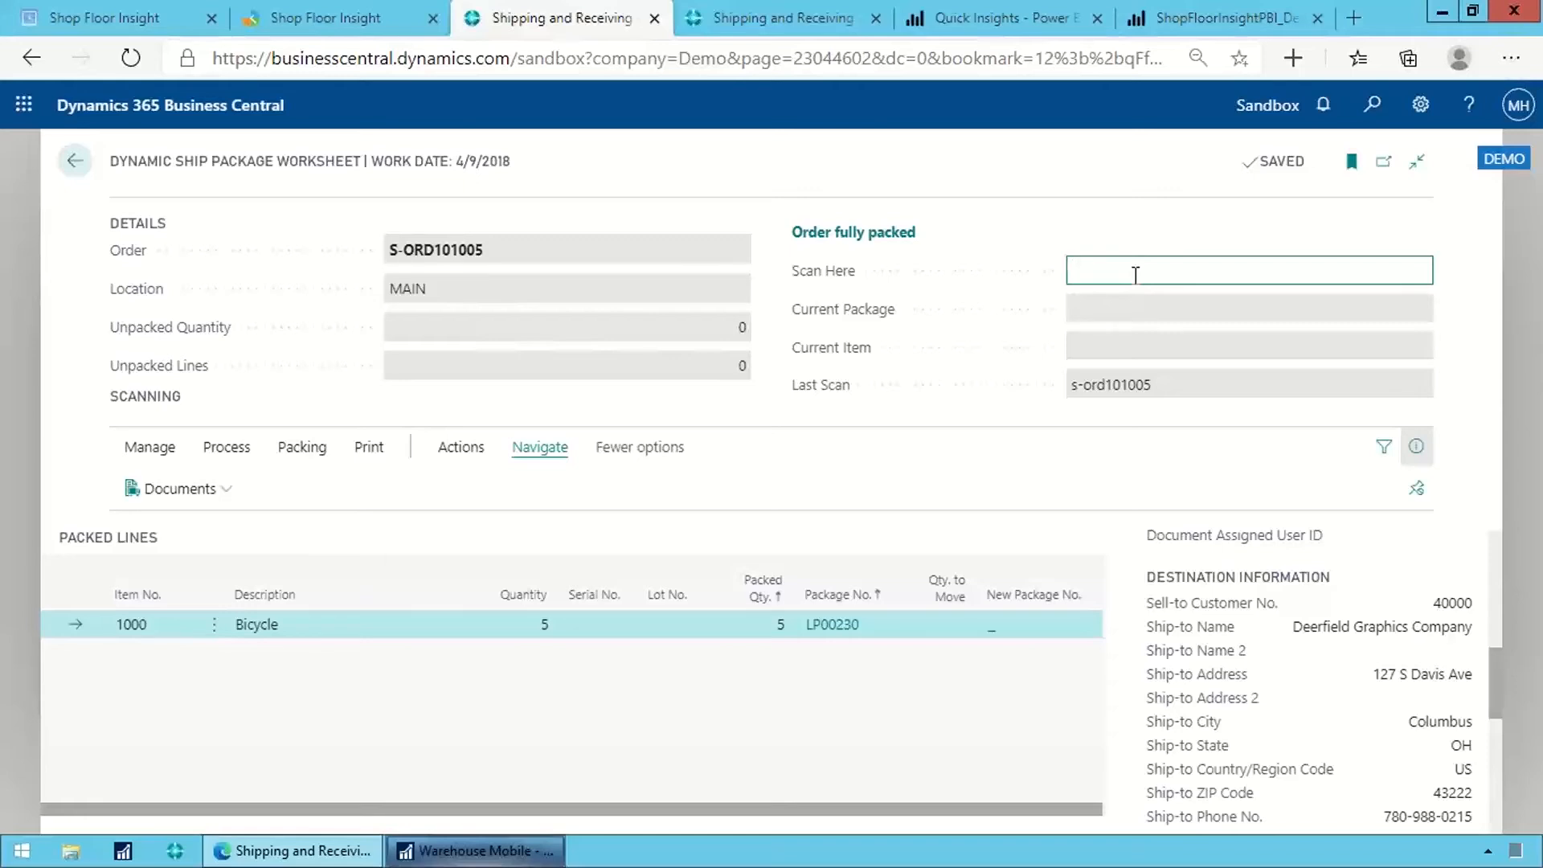
text(--CUSTOMS)
key(Return)
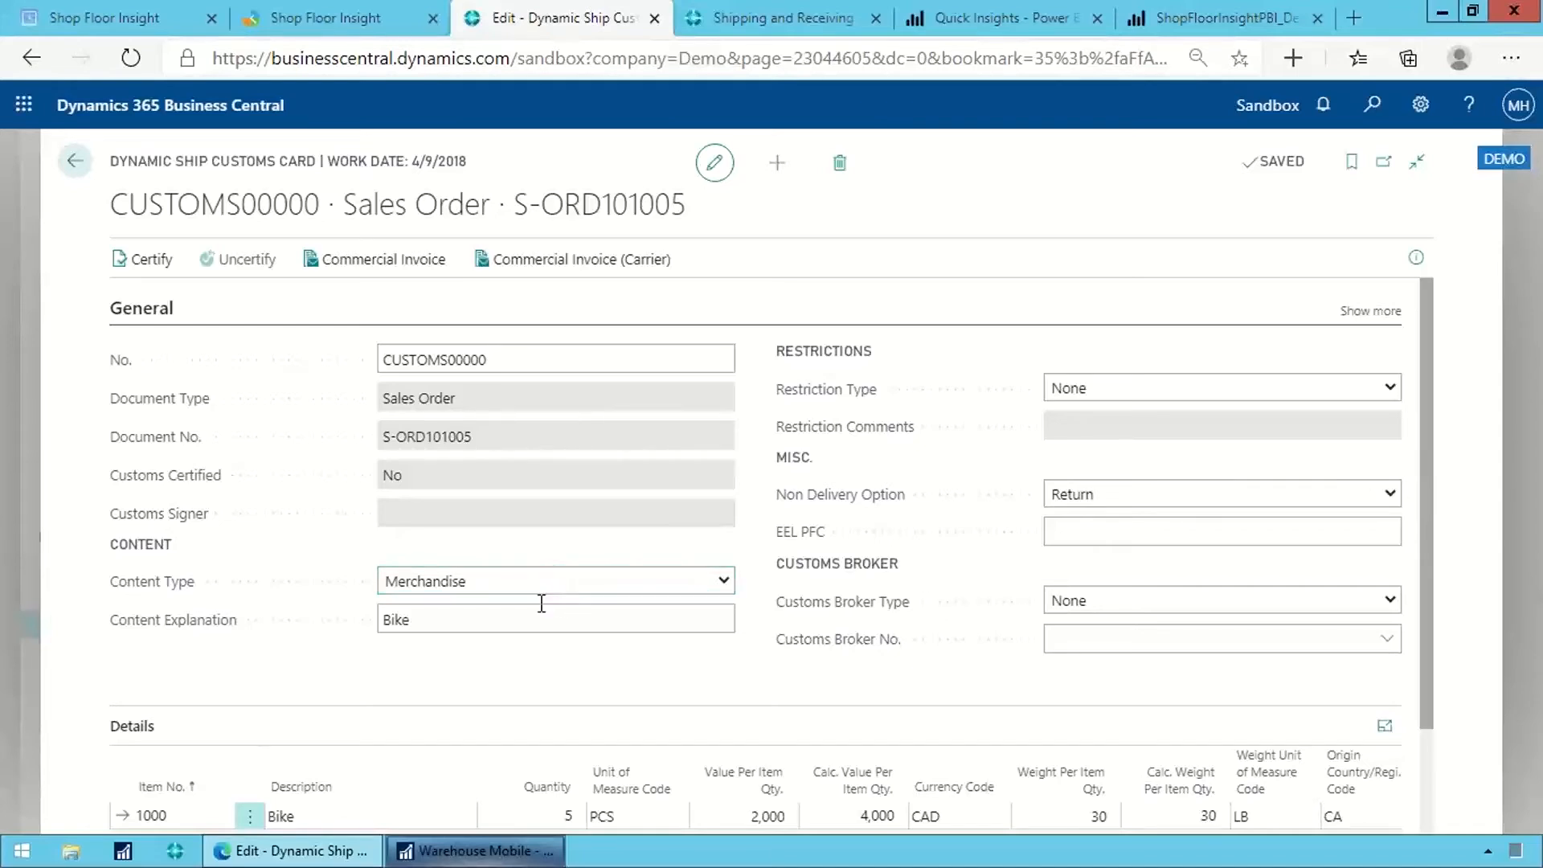
- Examine the customs card's content explanation and the bike line's item value, weight, origin country, alternate code and HS tariff number
click(522, 619)
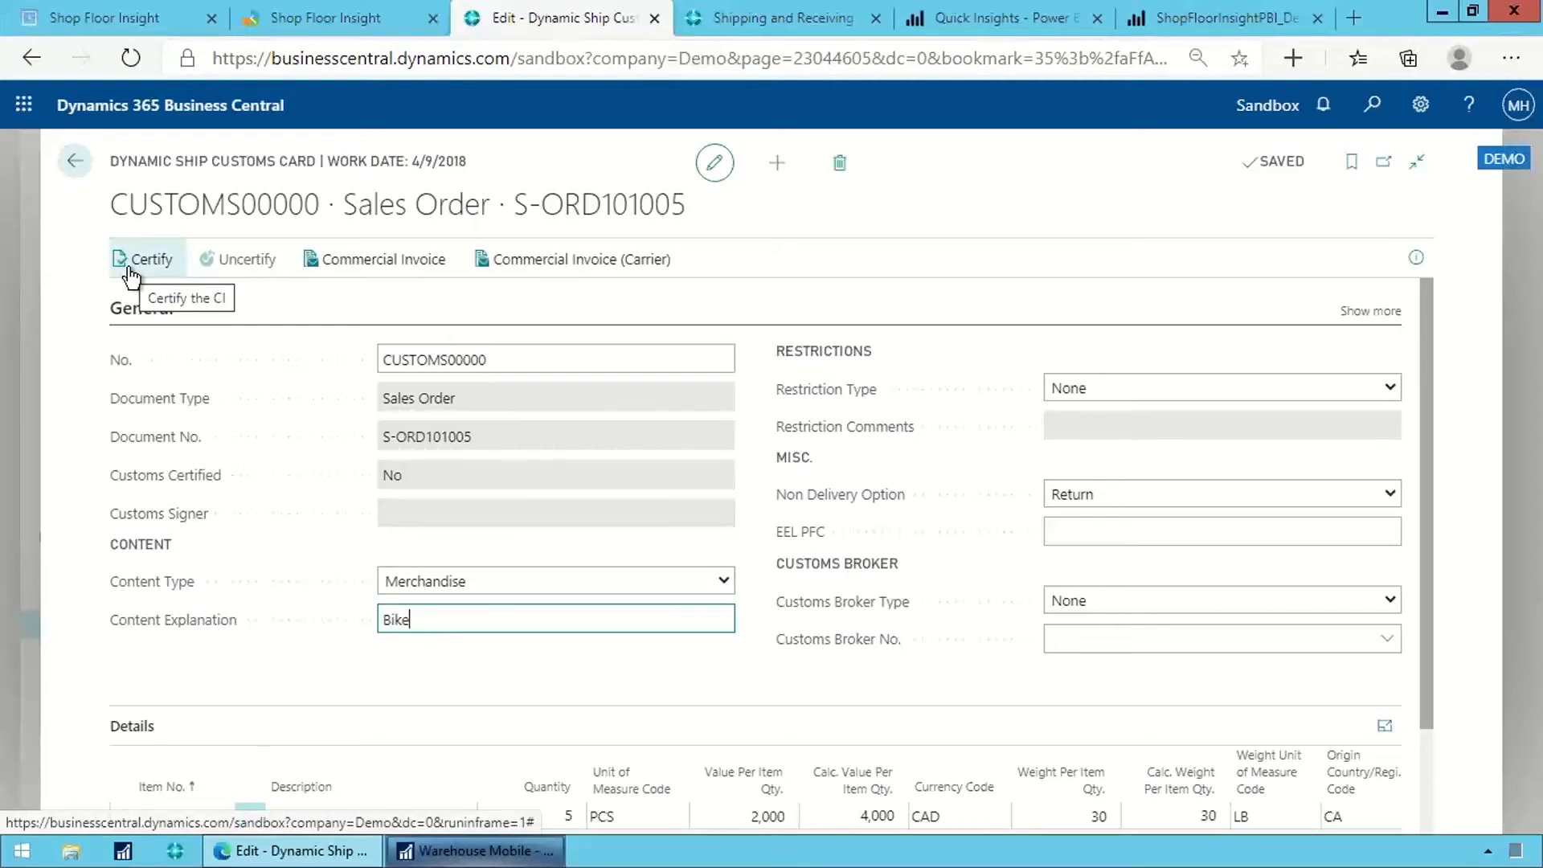
scroll(587, 590, down, 2)
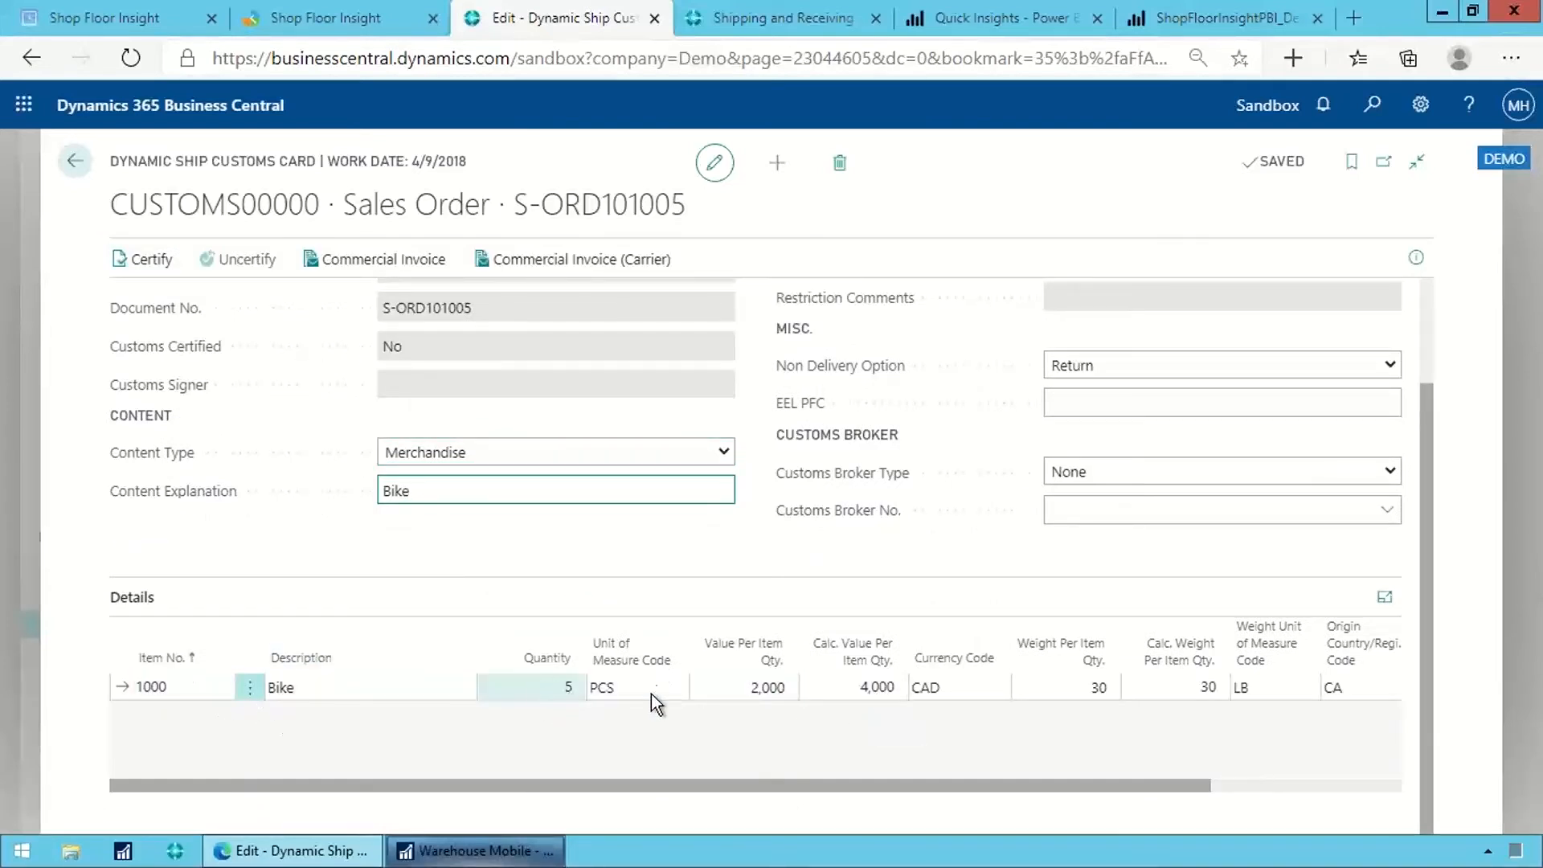
drag(644, 788, 851, 783)
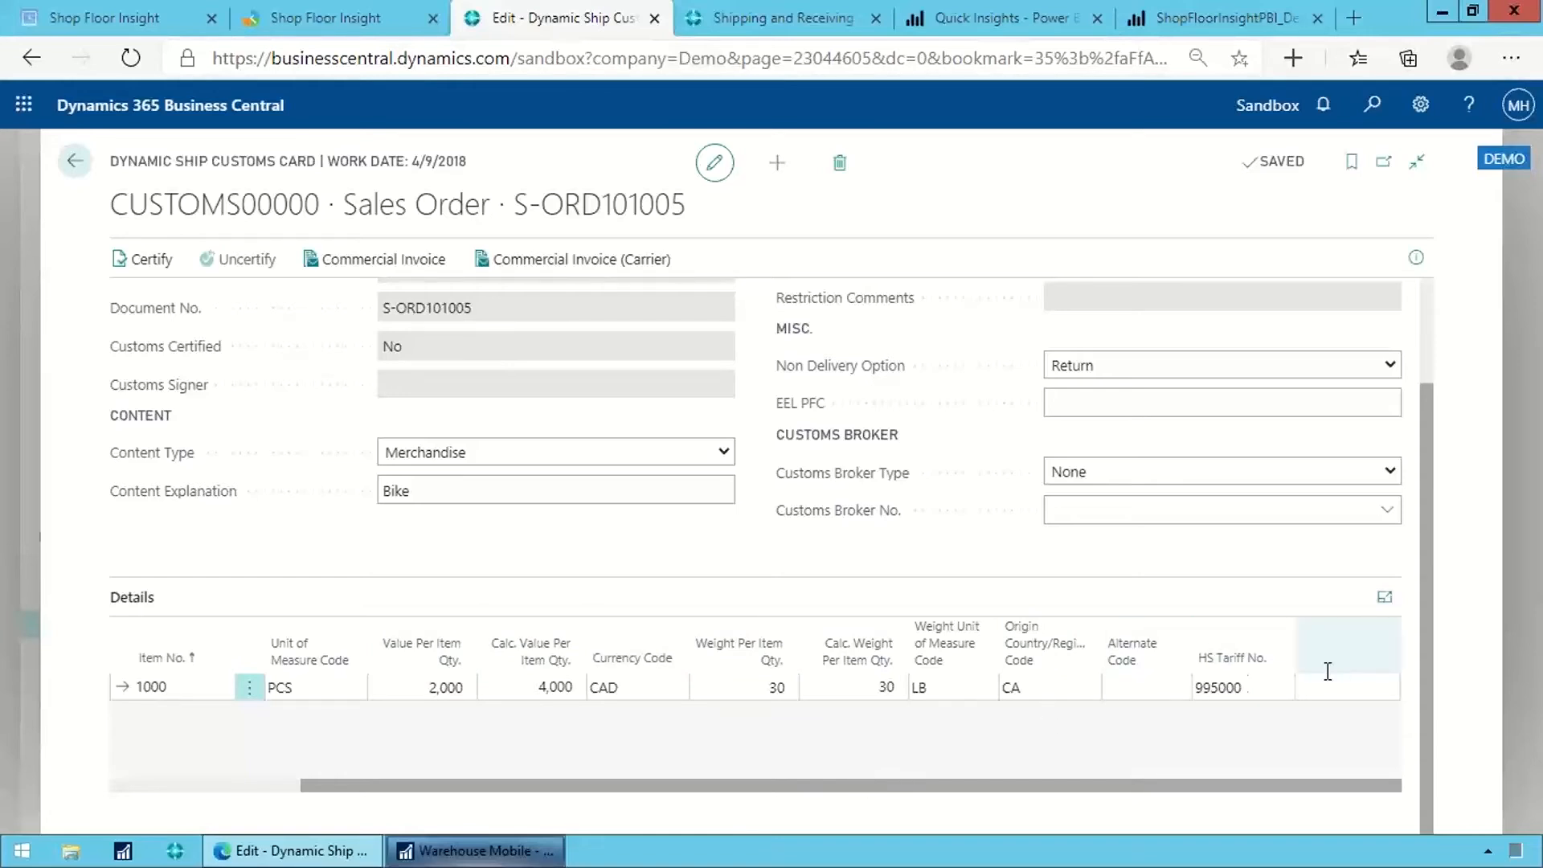
click(438, 687)
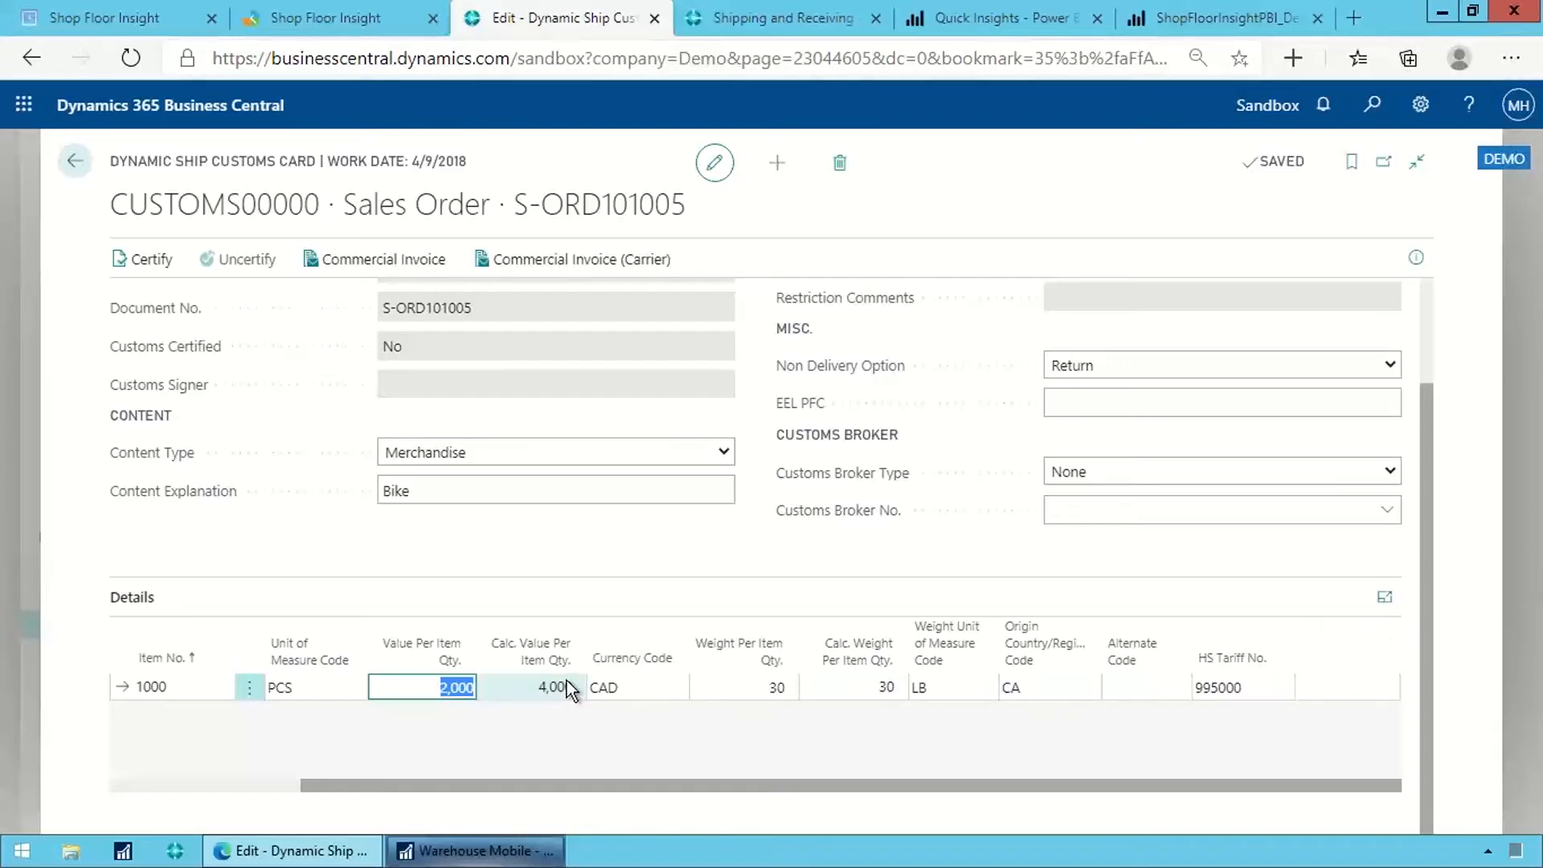
click(460, 689)
drag(440, 688, 451, 687)
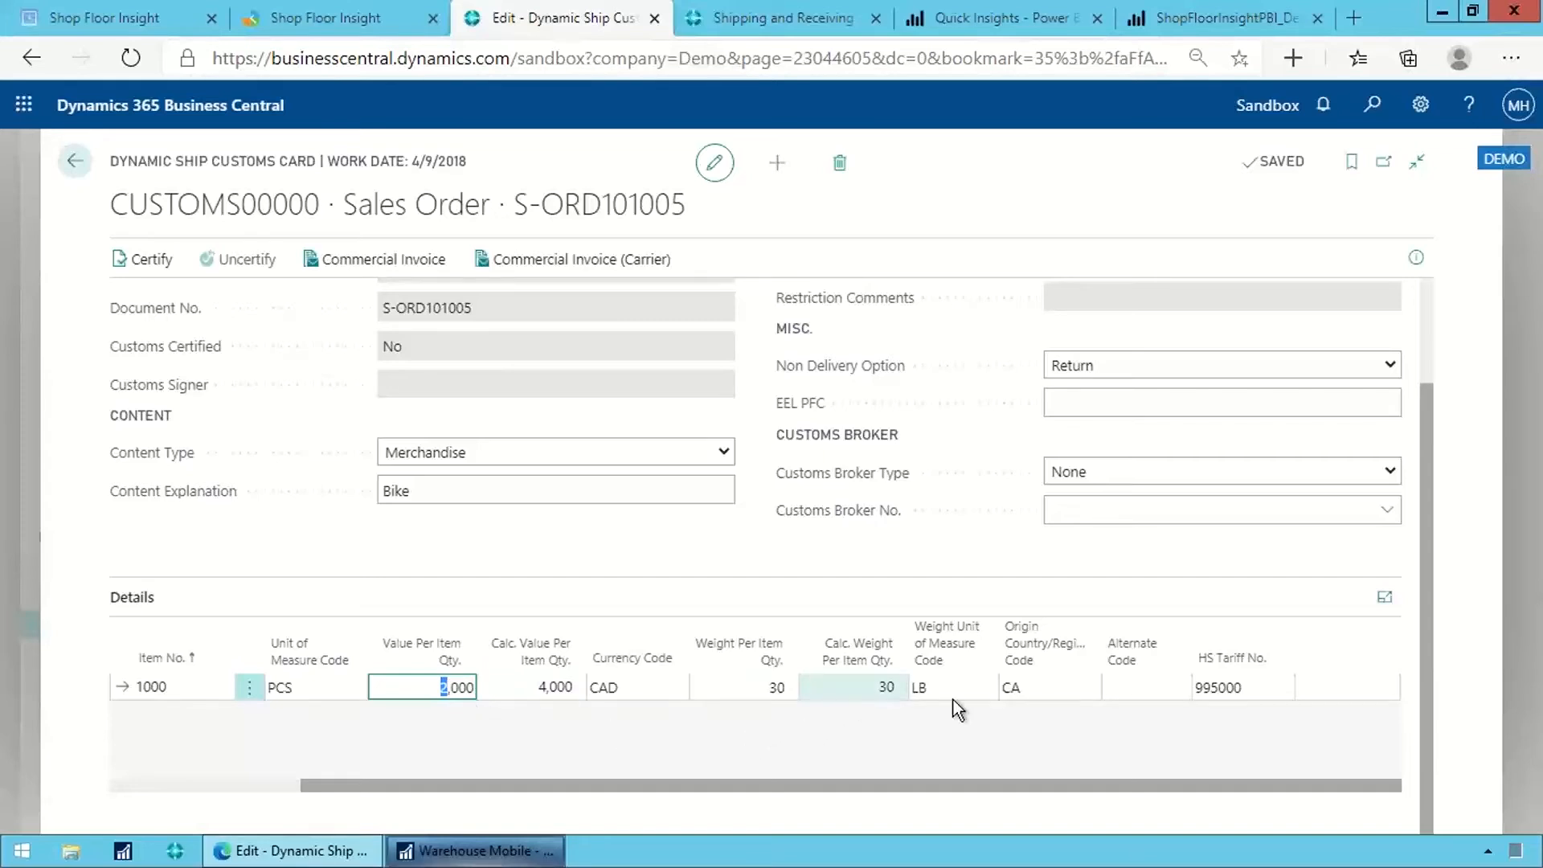
click(1137, 687)
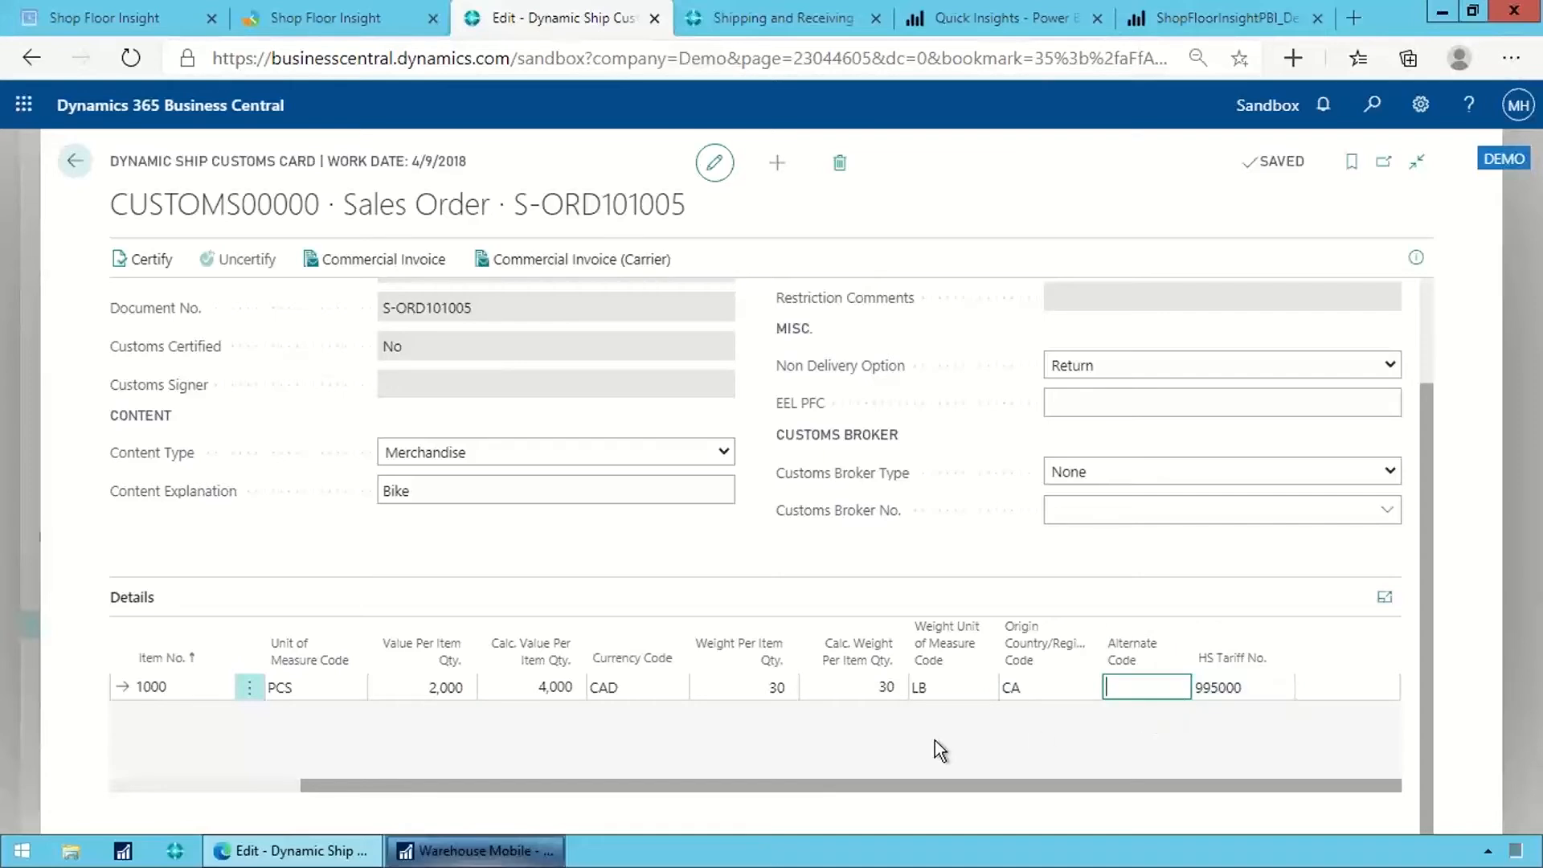
click(282, 784)
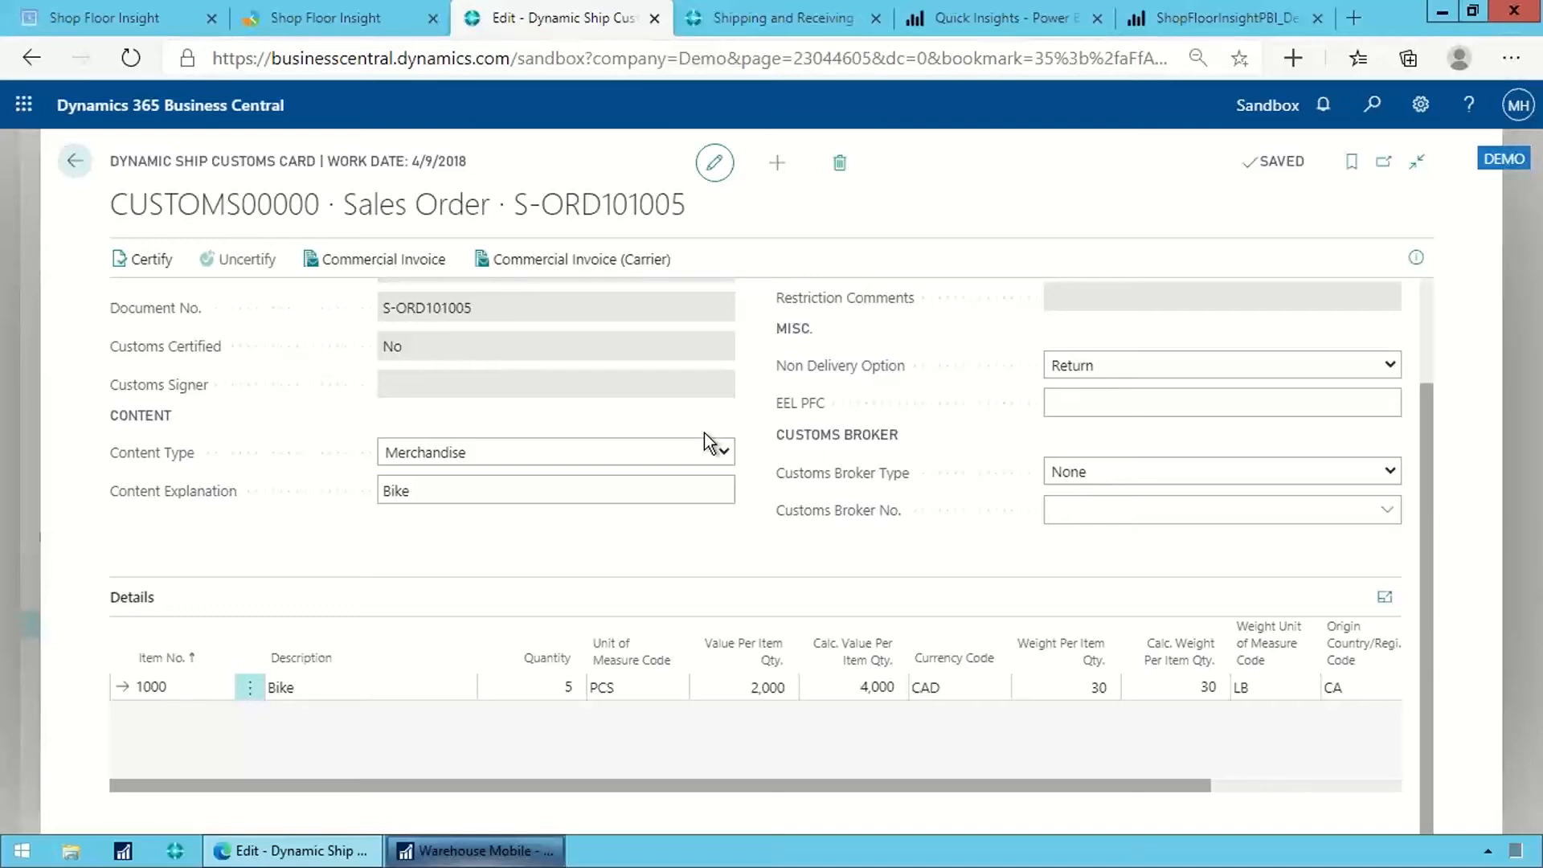
click(683, 494)
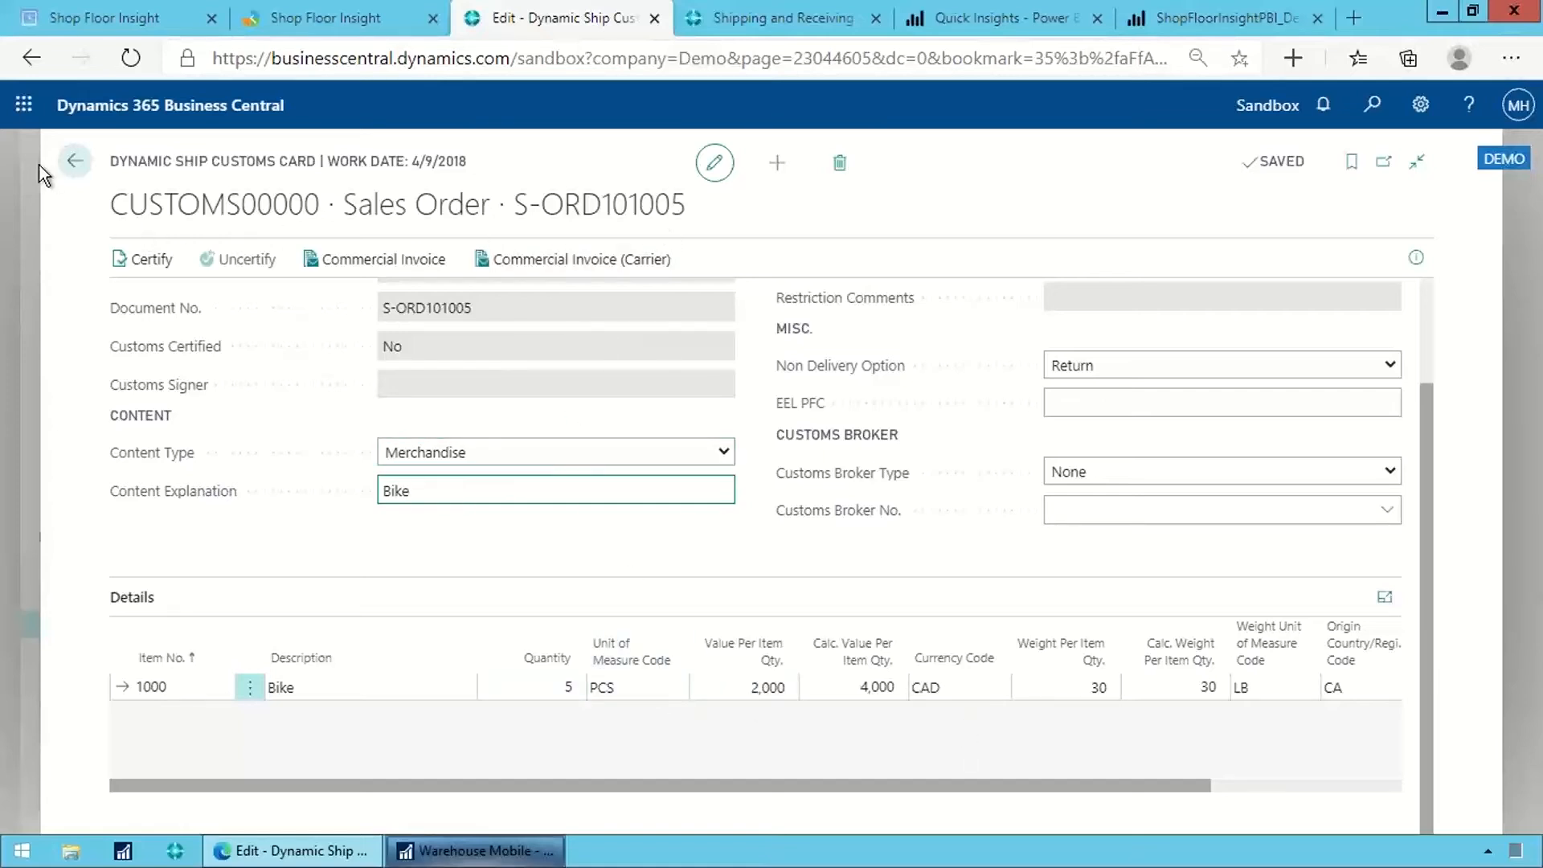
- Return to the package worksheet and look through its processing, packing and printing actions, including the commercial invoice options
click(75, 165)
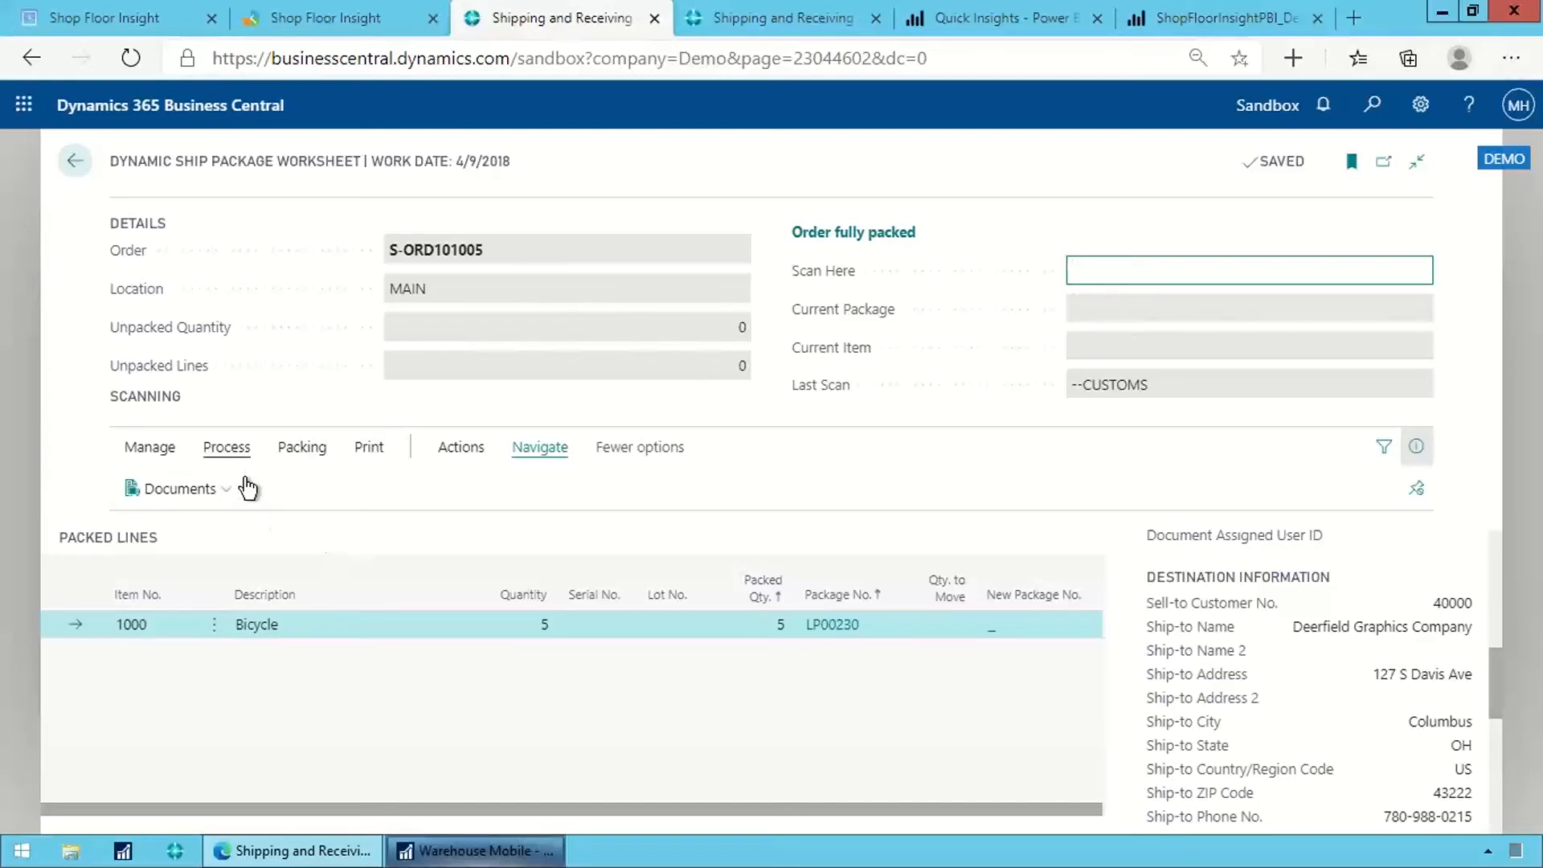
click(233, 456)
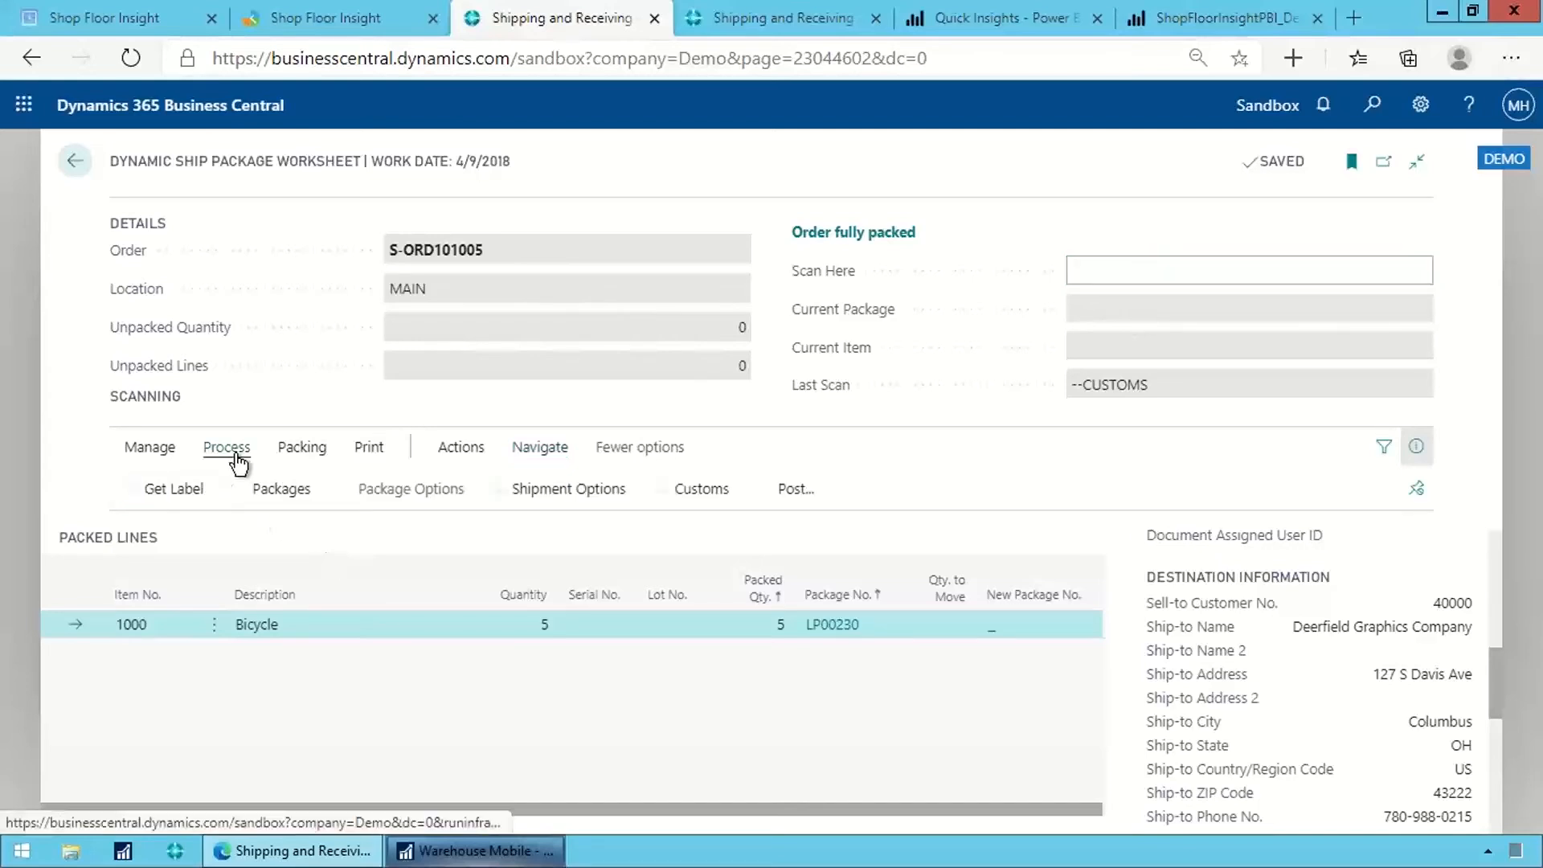
click(320, 450)
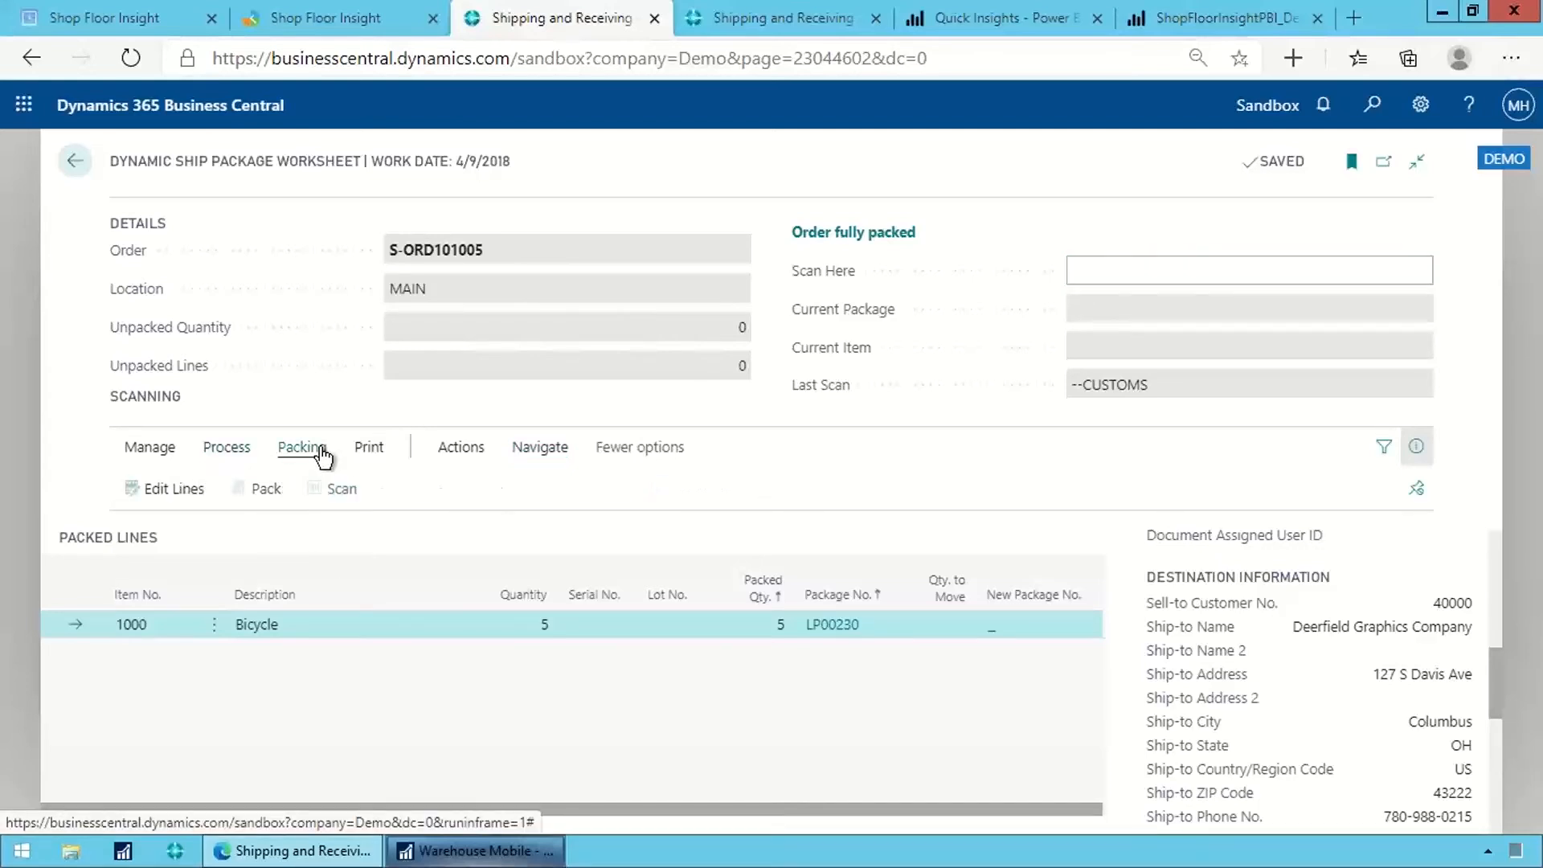
click(369, 450)
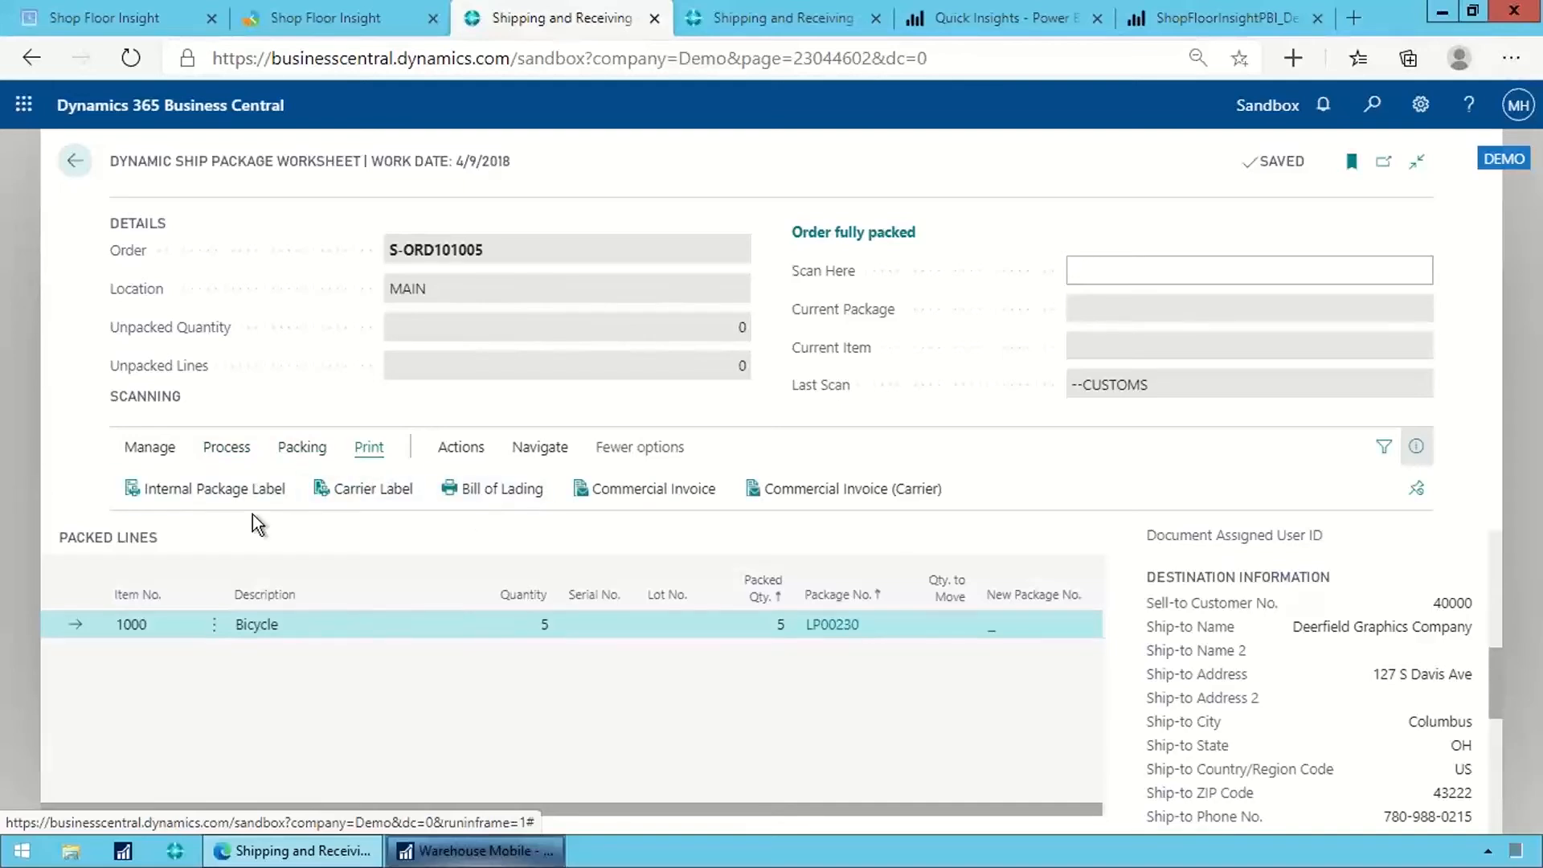
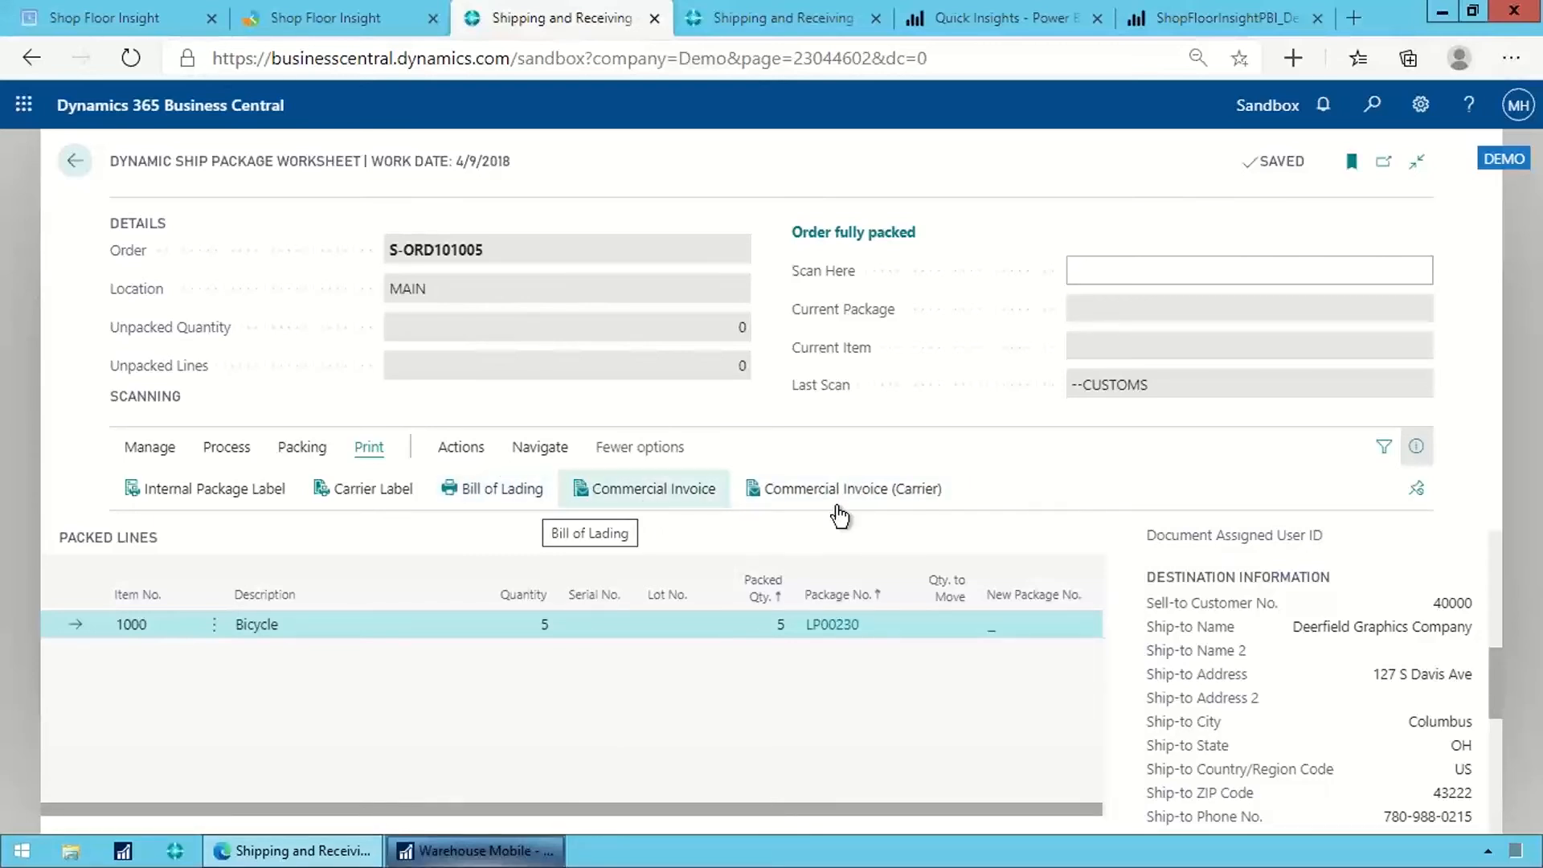
- Load the swivel chair sales order by scanning its order number and unpack all its lines with the --UNPACKALL scan command
click(1162, 265)
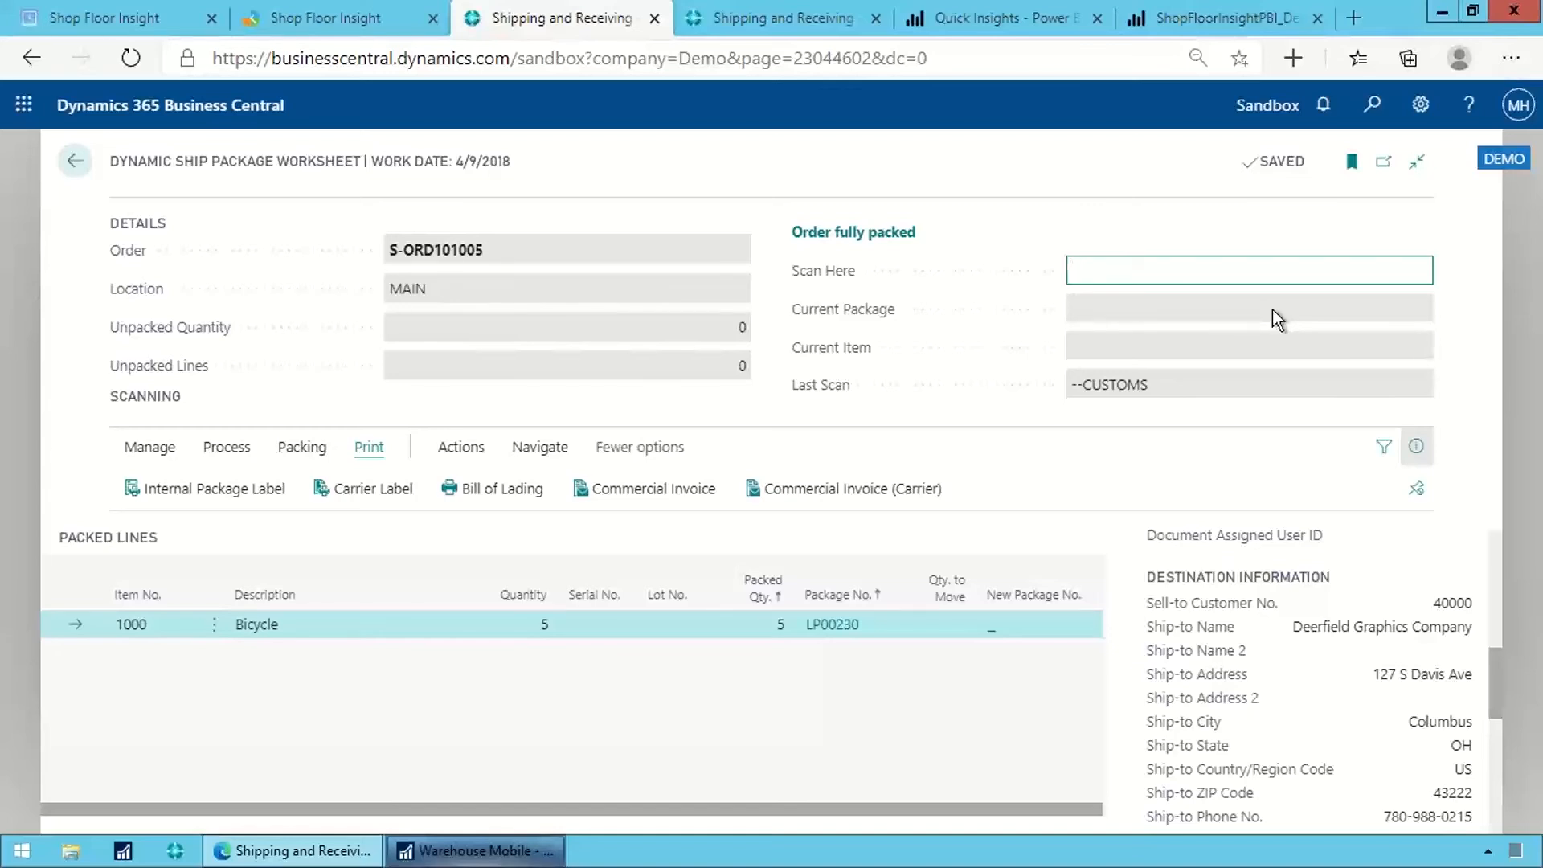
text(S-ORD101004)
key(Return)
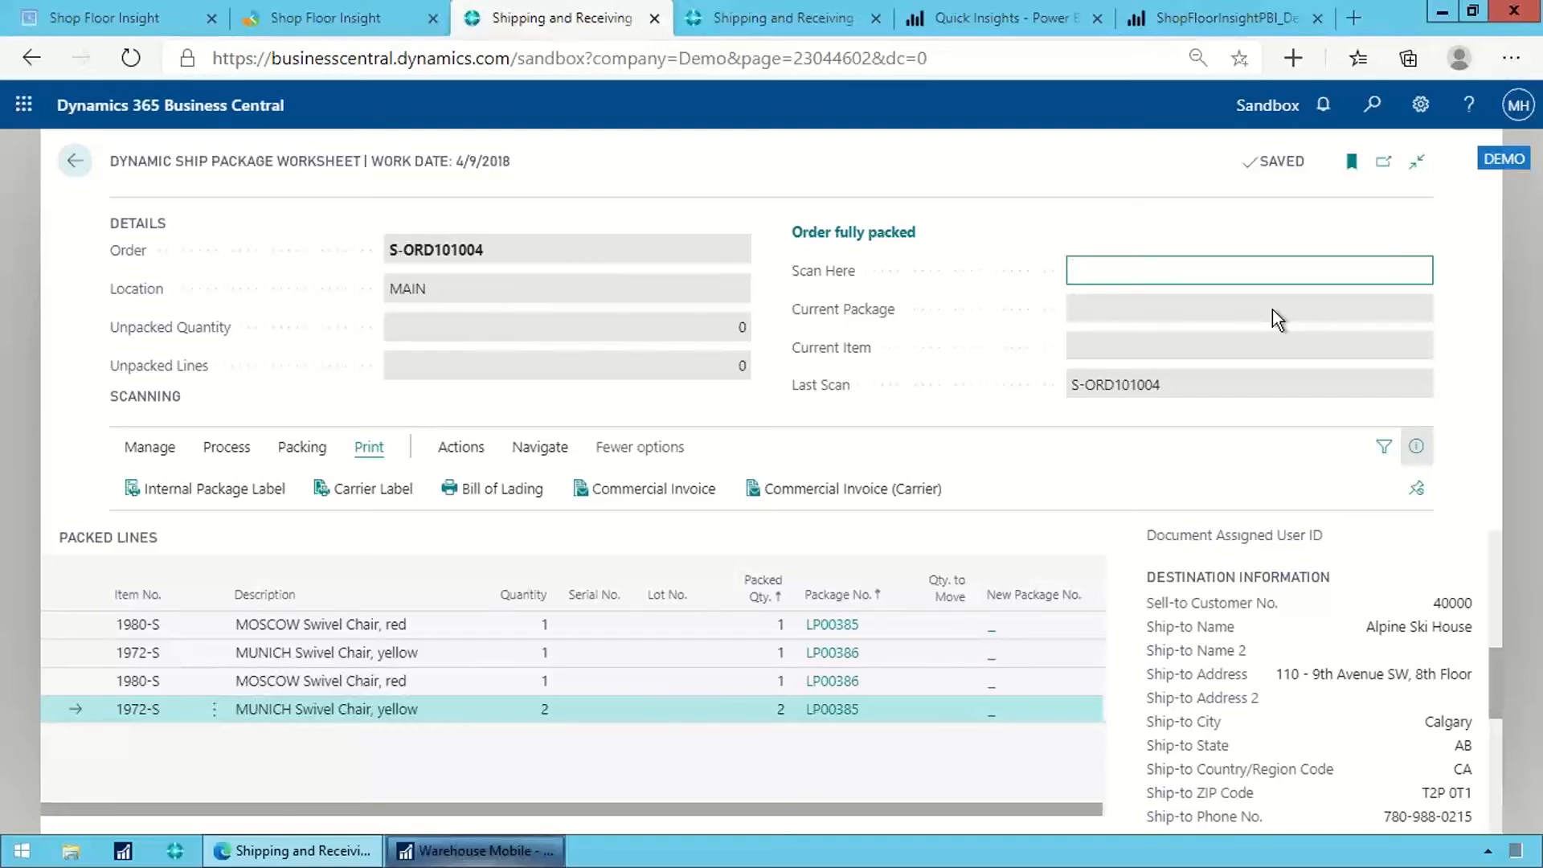
text(--UNPACKALL)
key(Return)
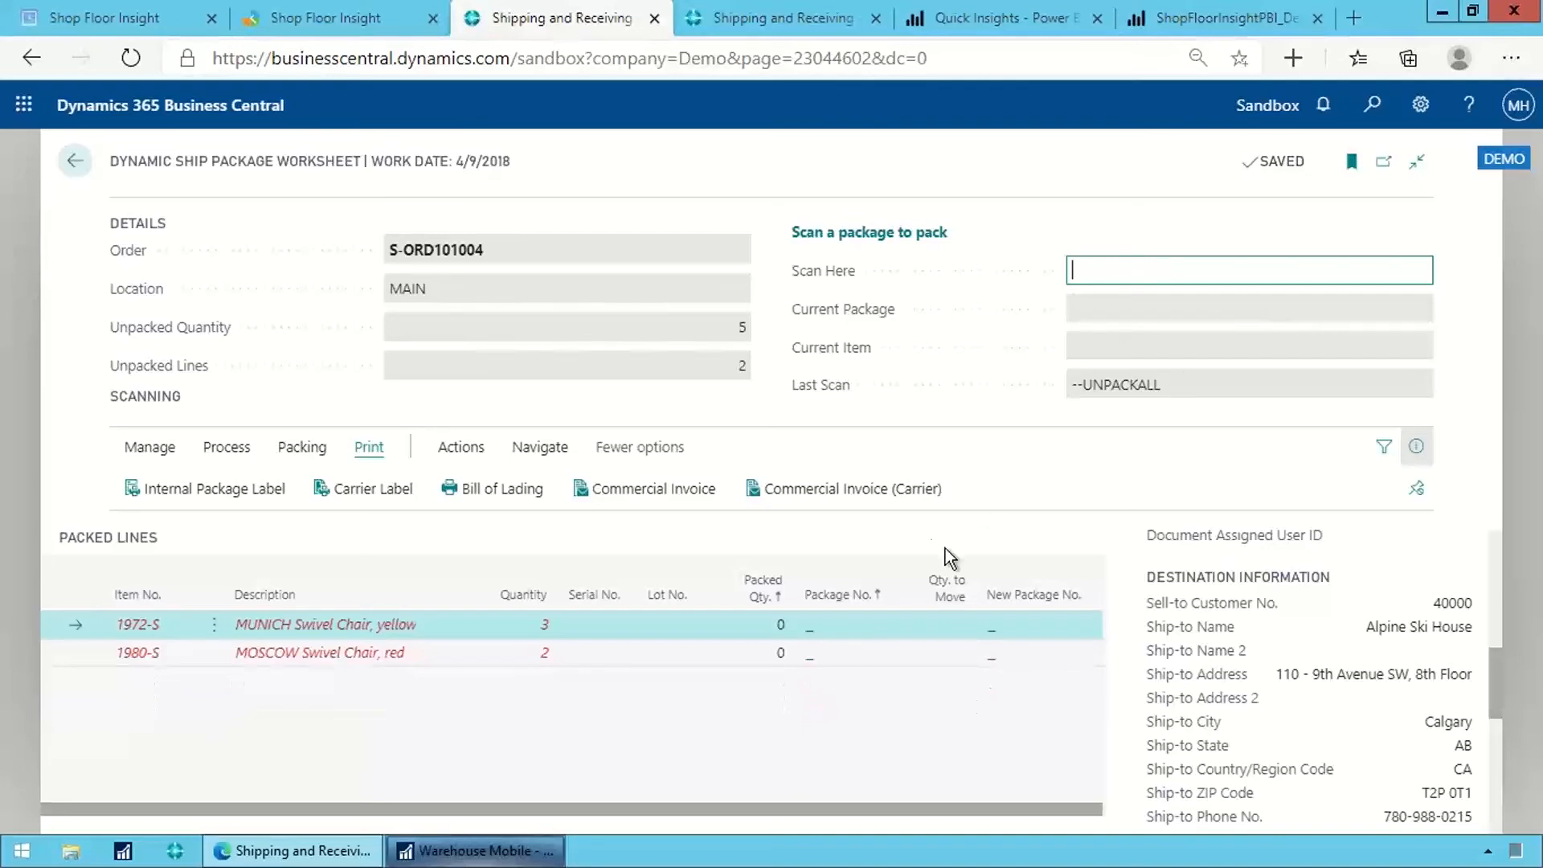
- Examine the unpacked order's shipping agent, service, destination, packages and package detail information
scroll(1366, 755, down, 5)
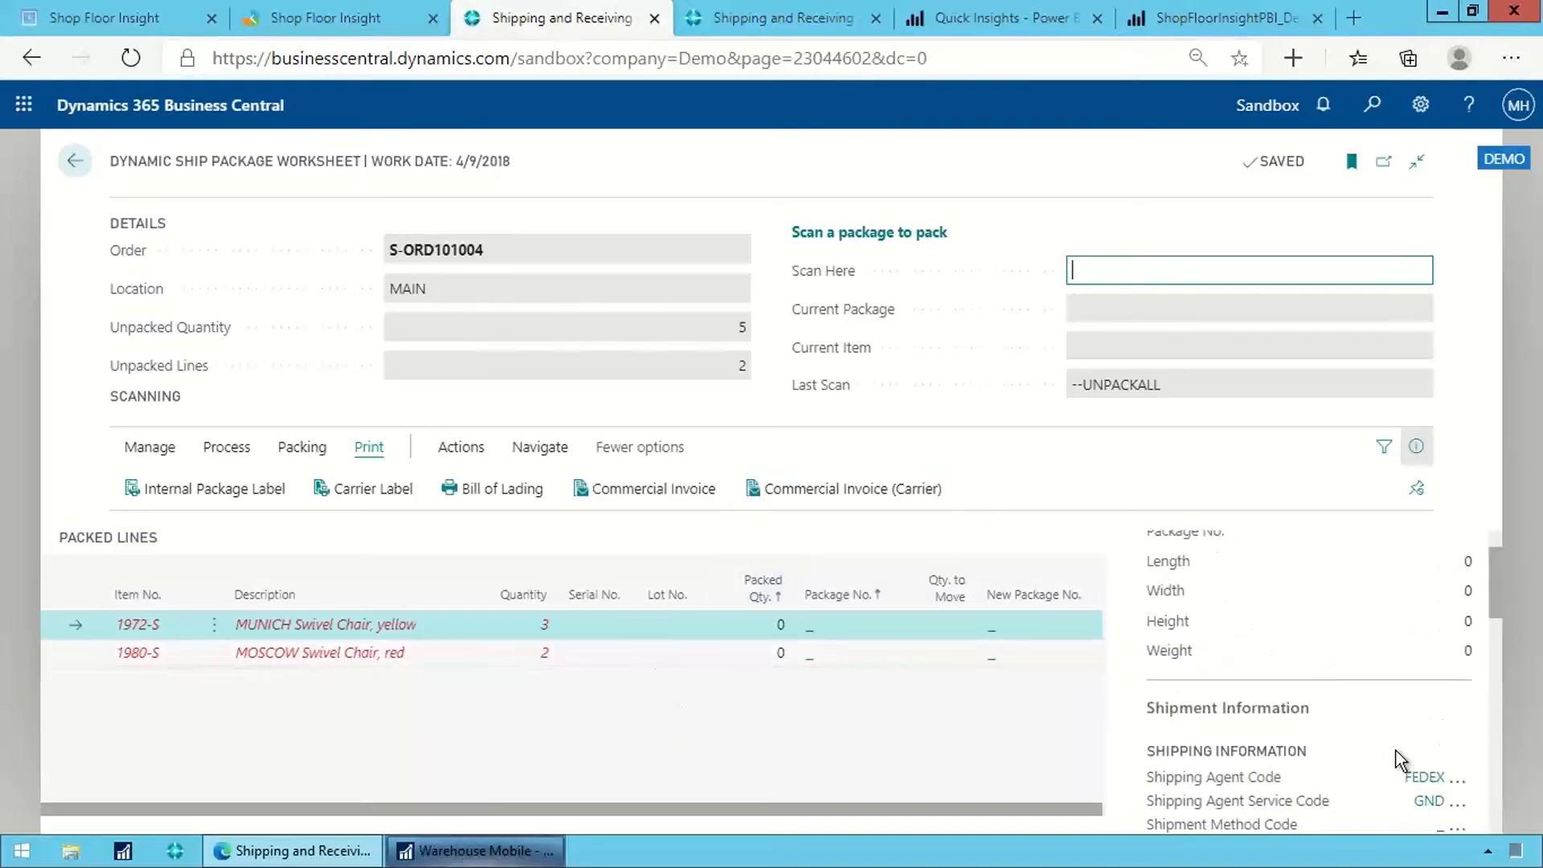
scroll(1447, 703, down, 2)
scroll(1448, 702, up, 5)
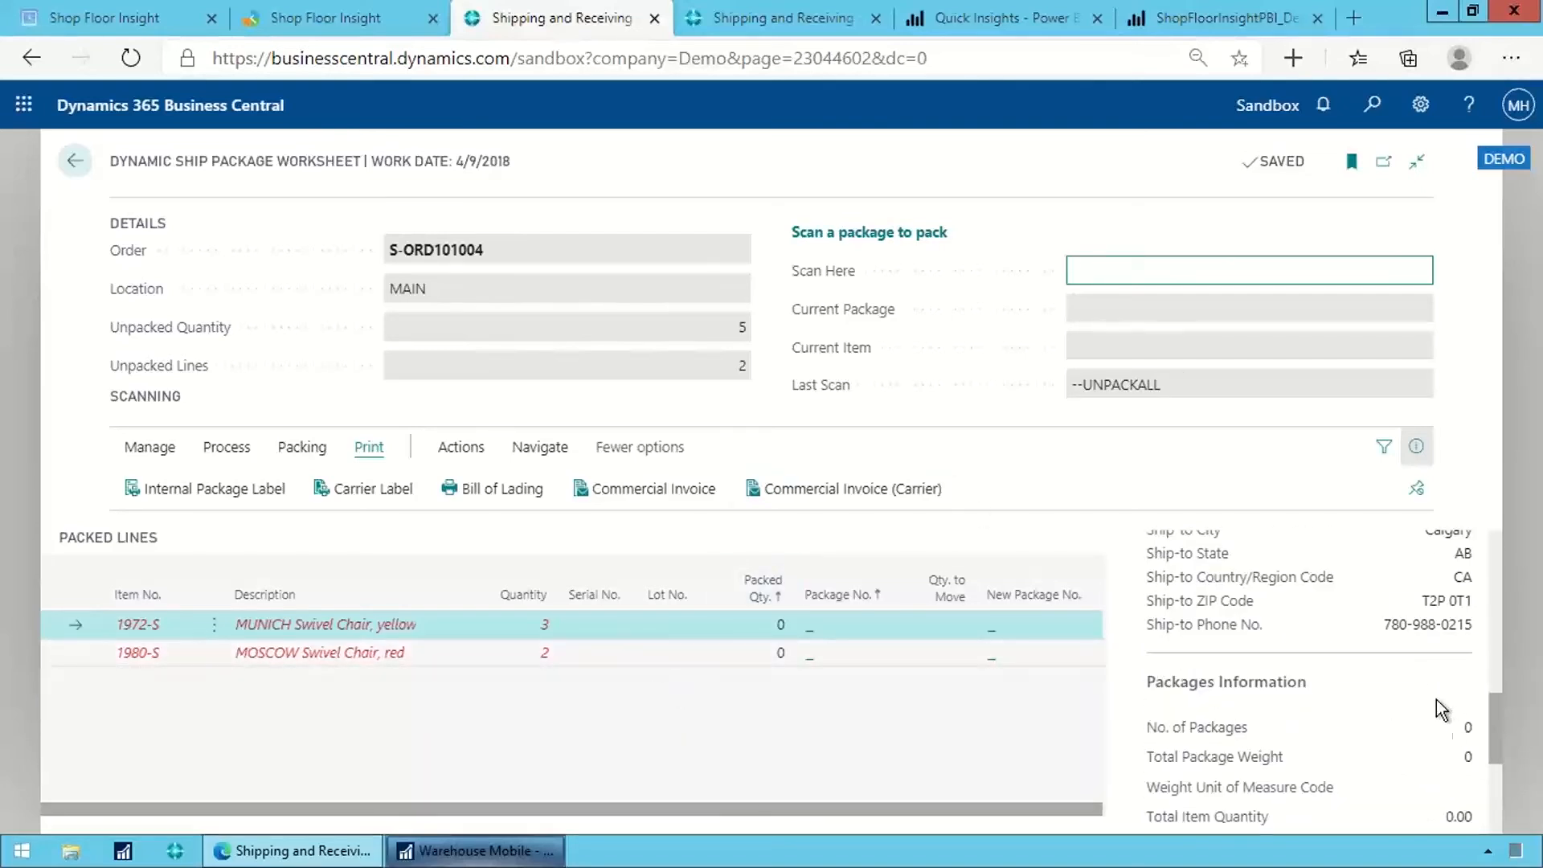
scroll(1380, 722, up, 3)
scroll(1380, 722, up, 3)
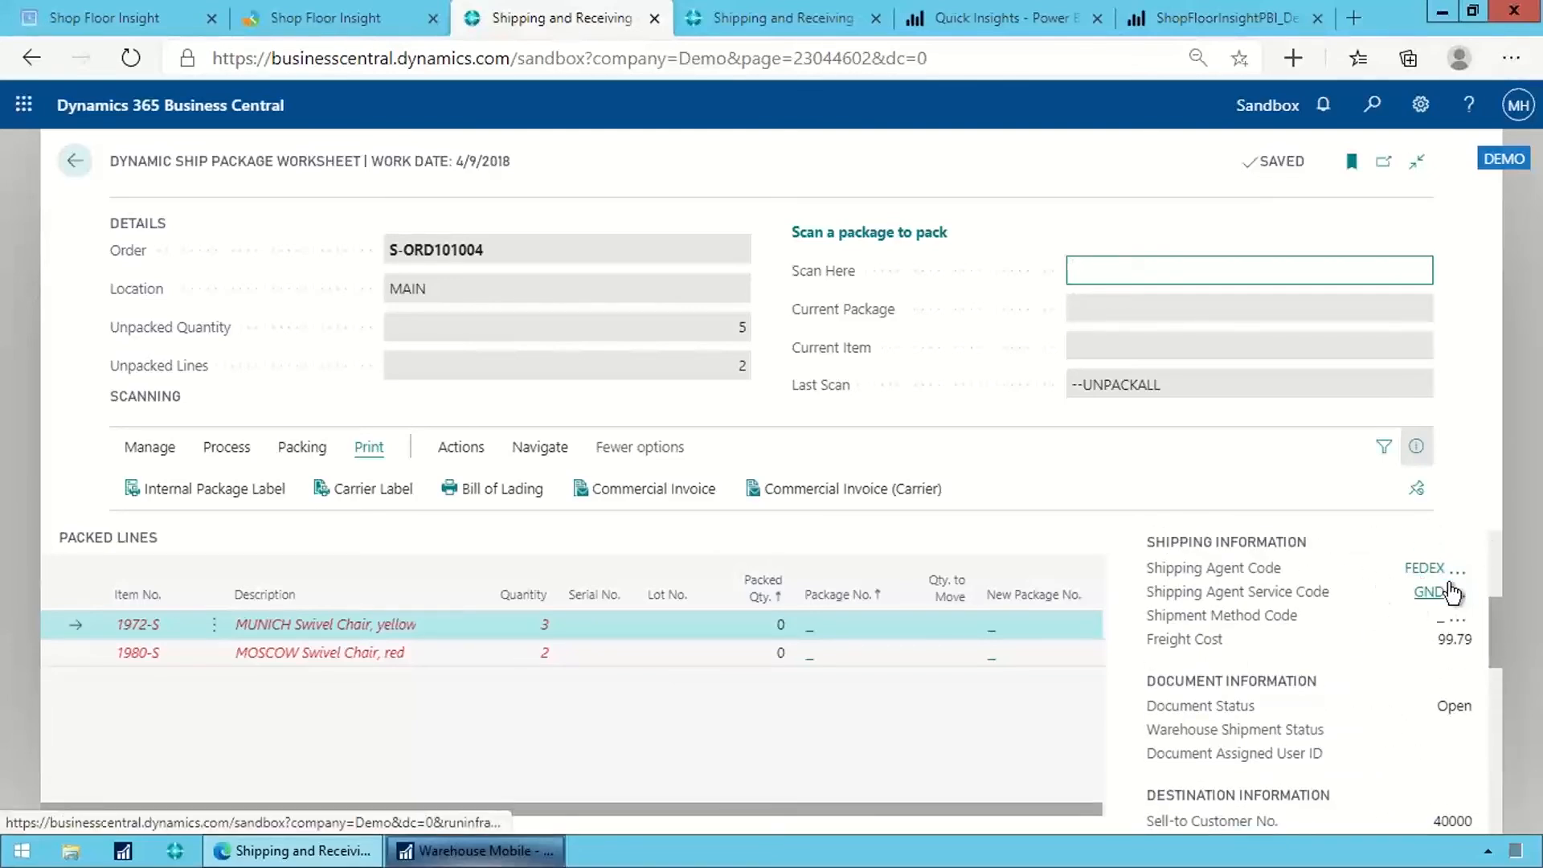
scroll(1406, 631, up, 5)
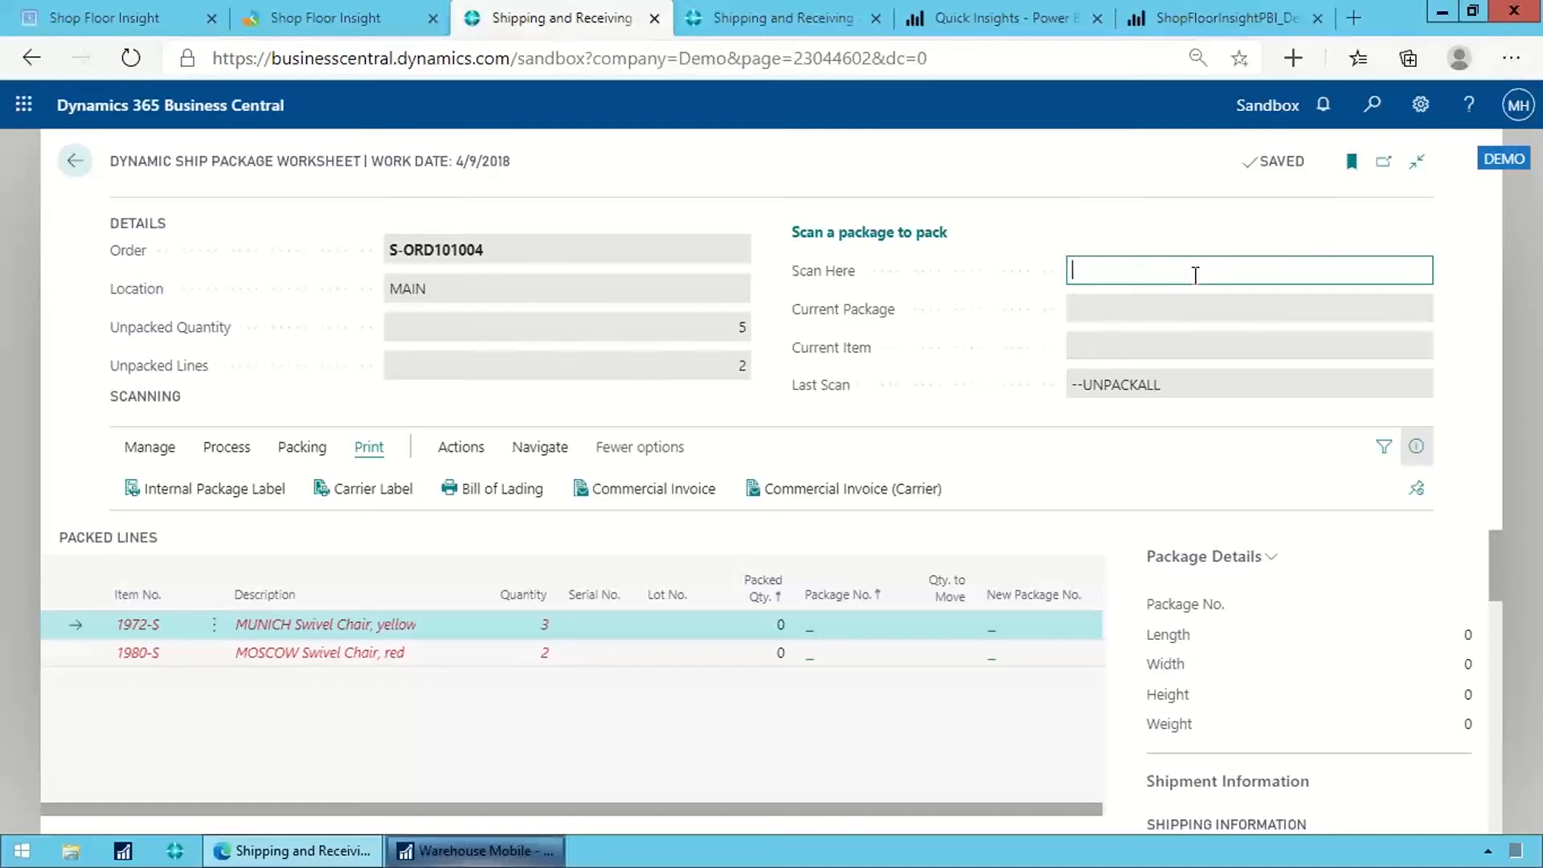
- Try the --PA and --GL scan commands without a package, and scan LP00387 as the current package
text(--PA--GL)
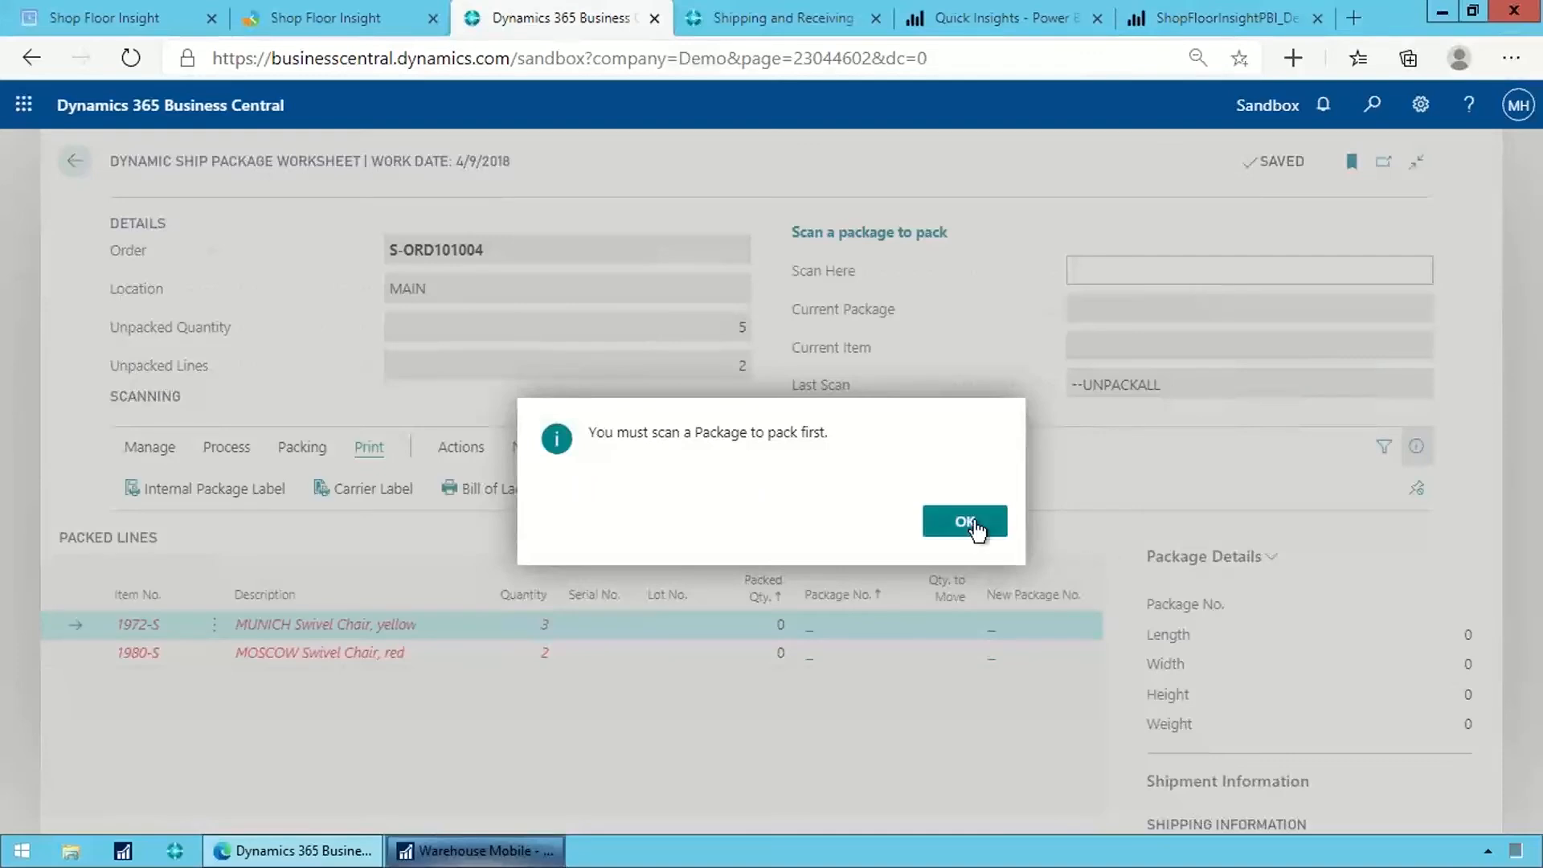
click(974, 521)
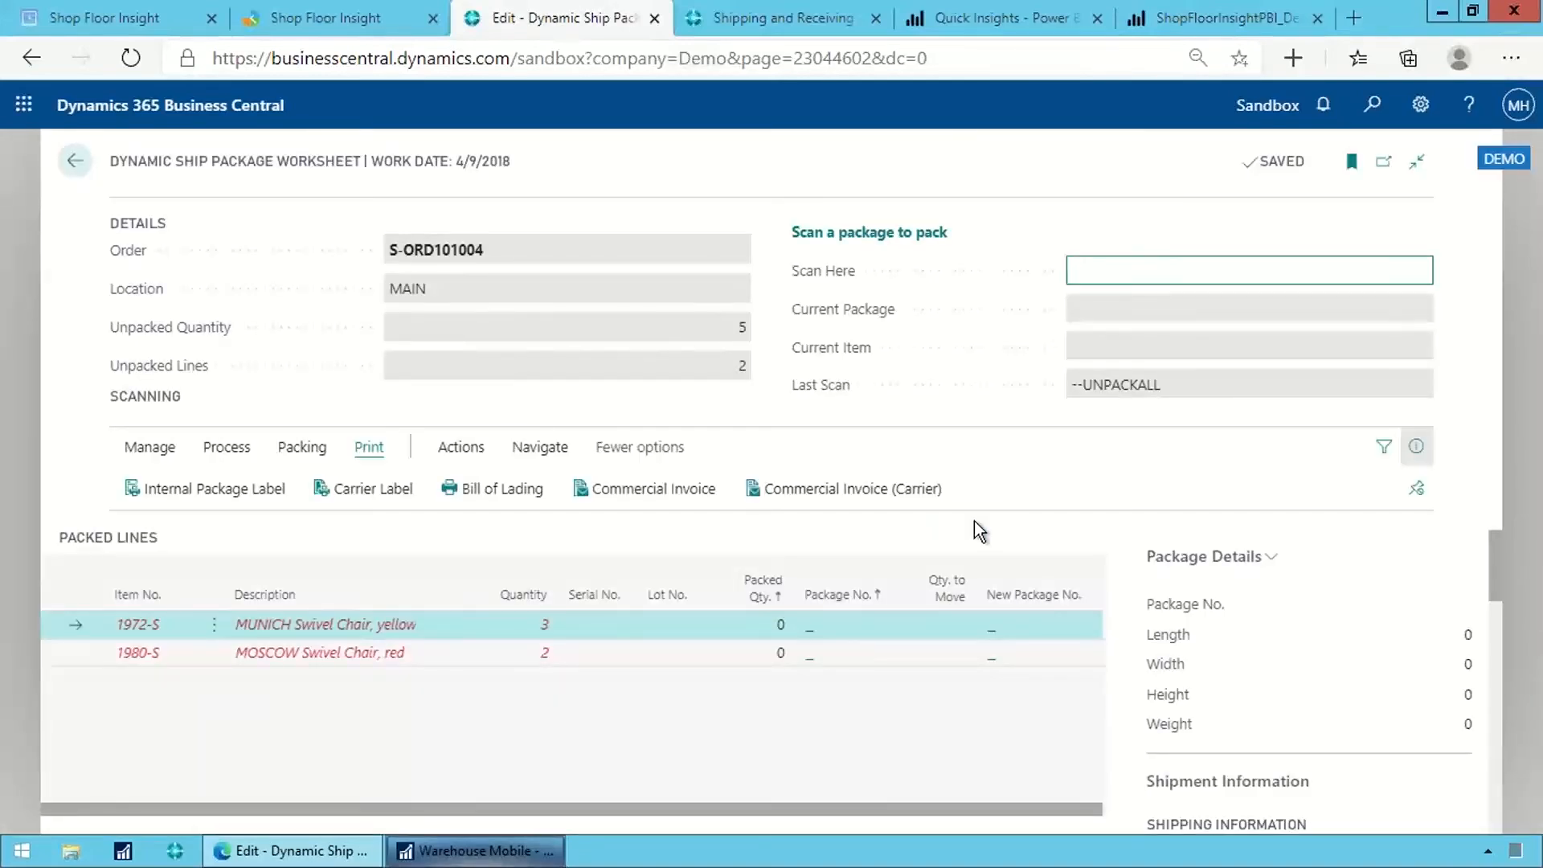
text(%LP%LP00387BOS)
key(Return)
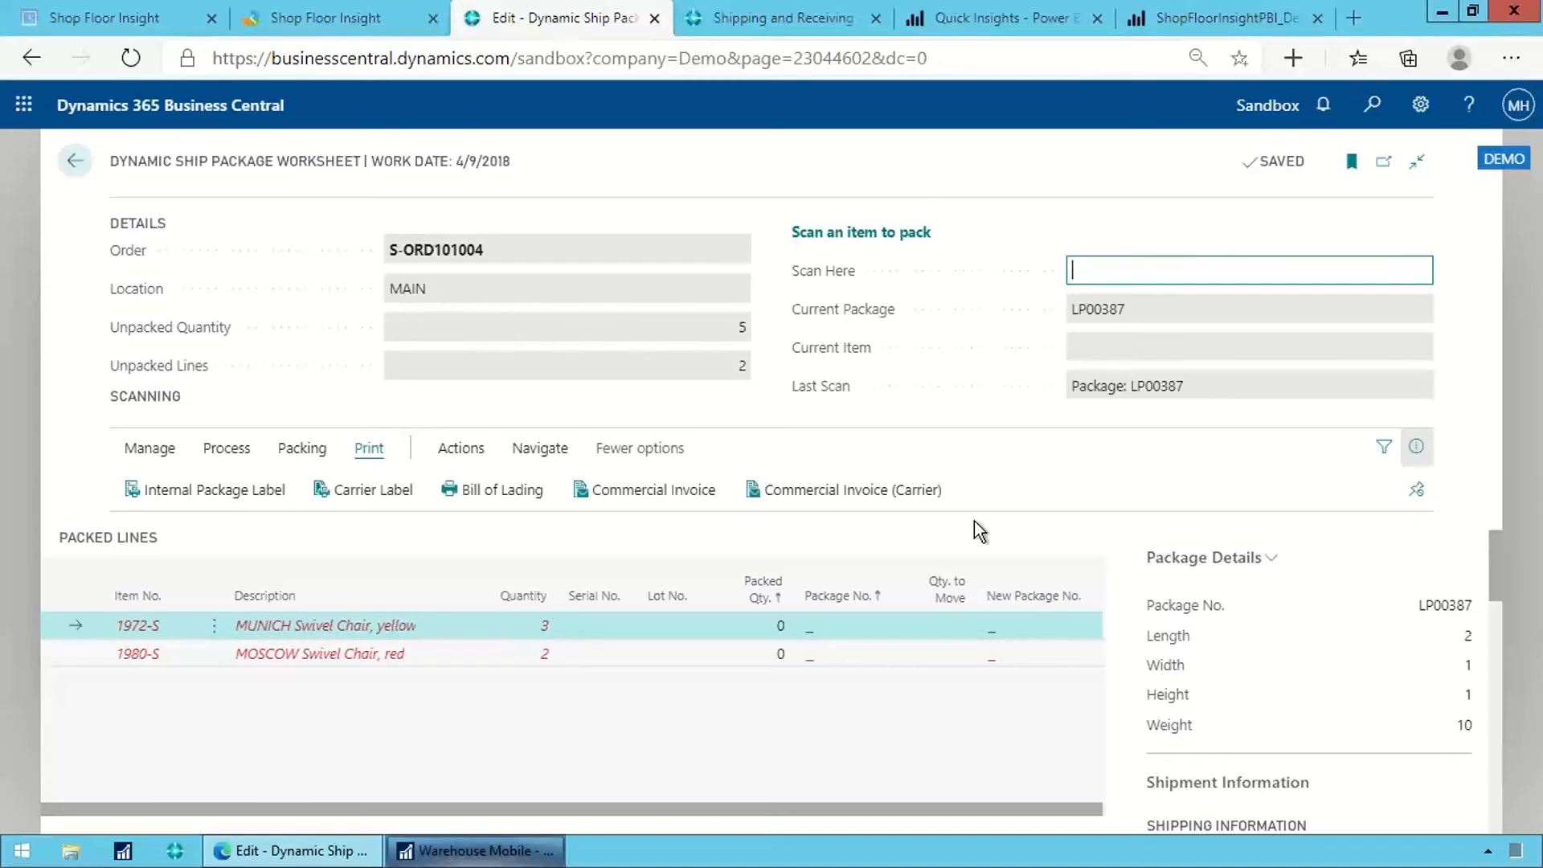
- Pack all items into the current package and get its carrier label with the --PA and --GL scan commands, previewing the label
text(--PA--GL)
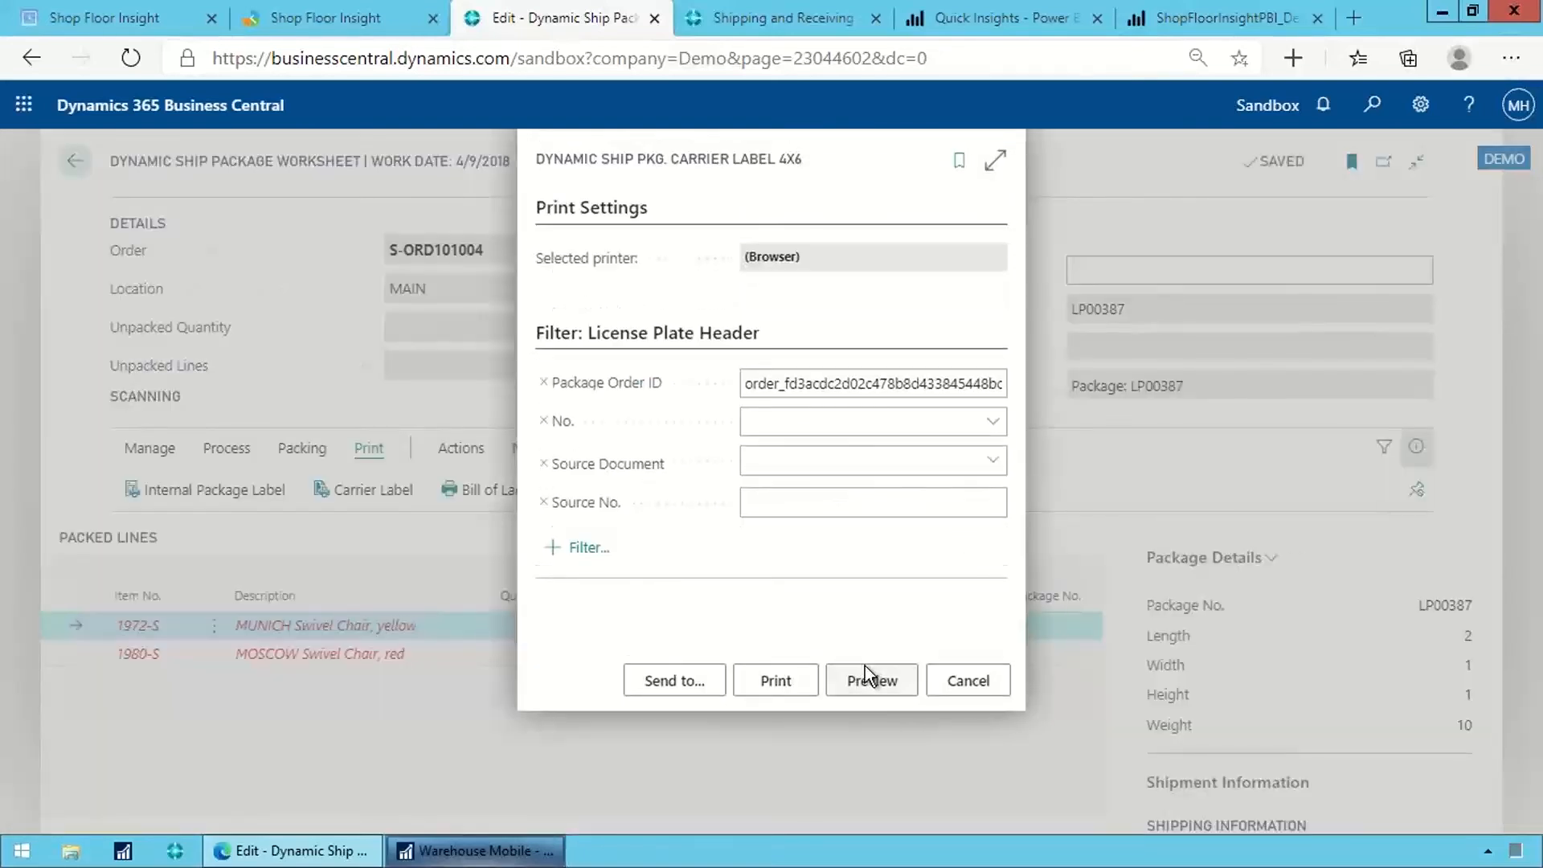
click(865, 675)
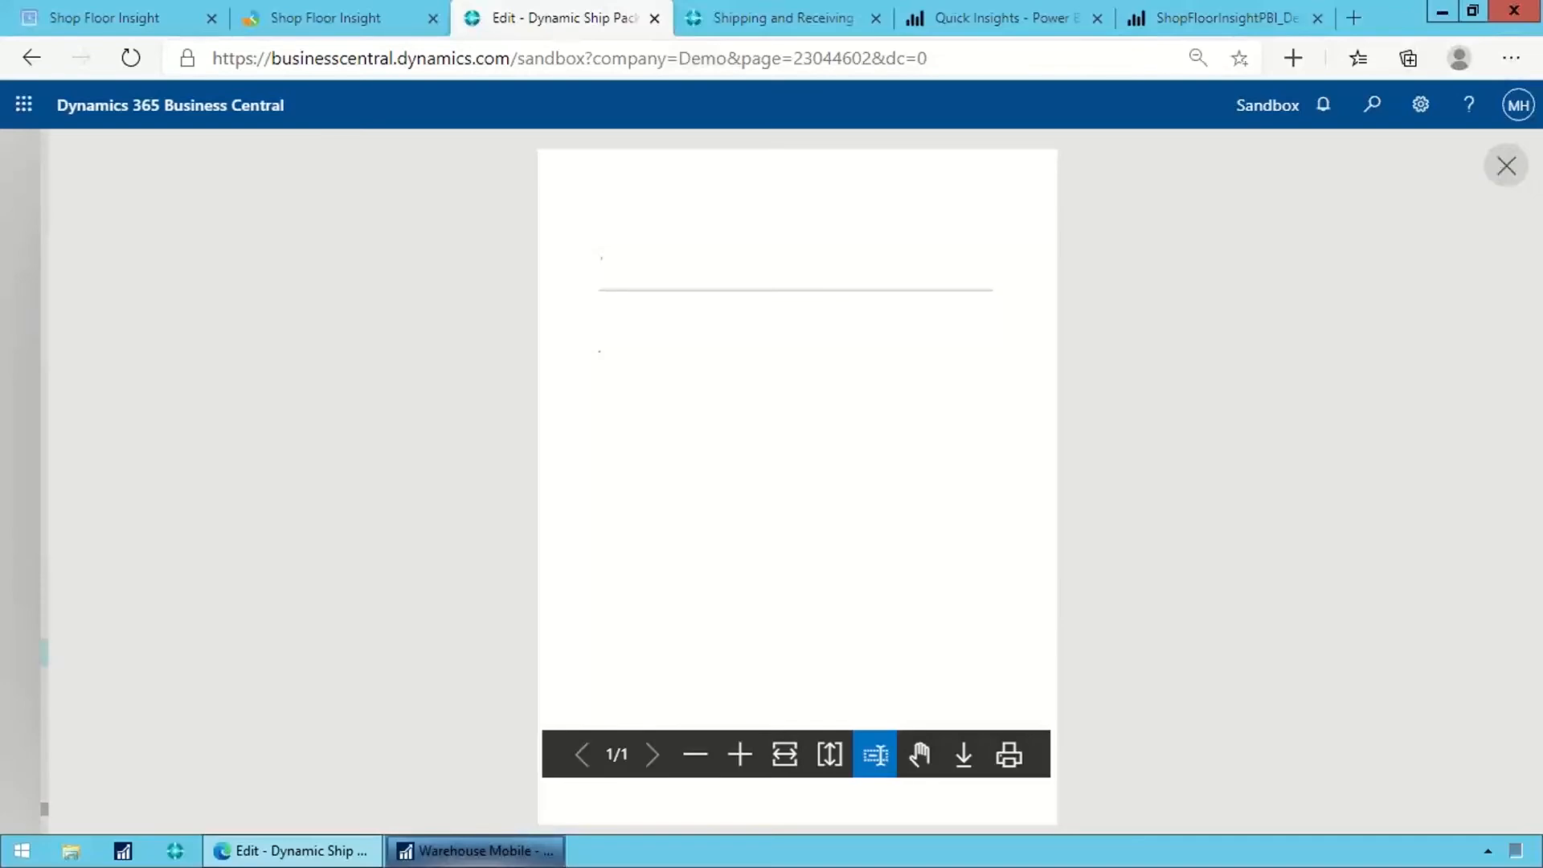
click(1501, 178)
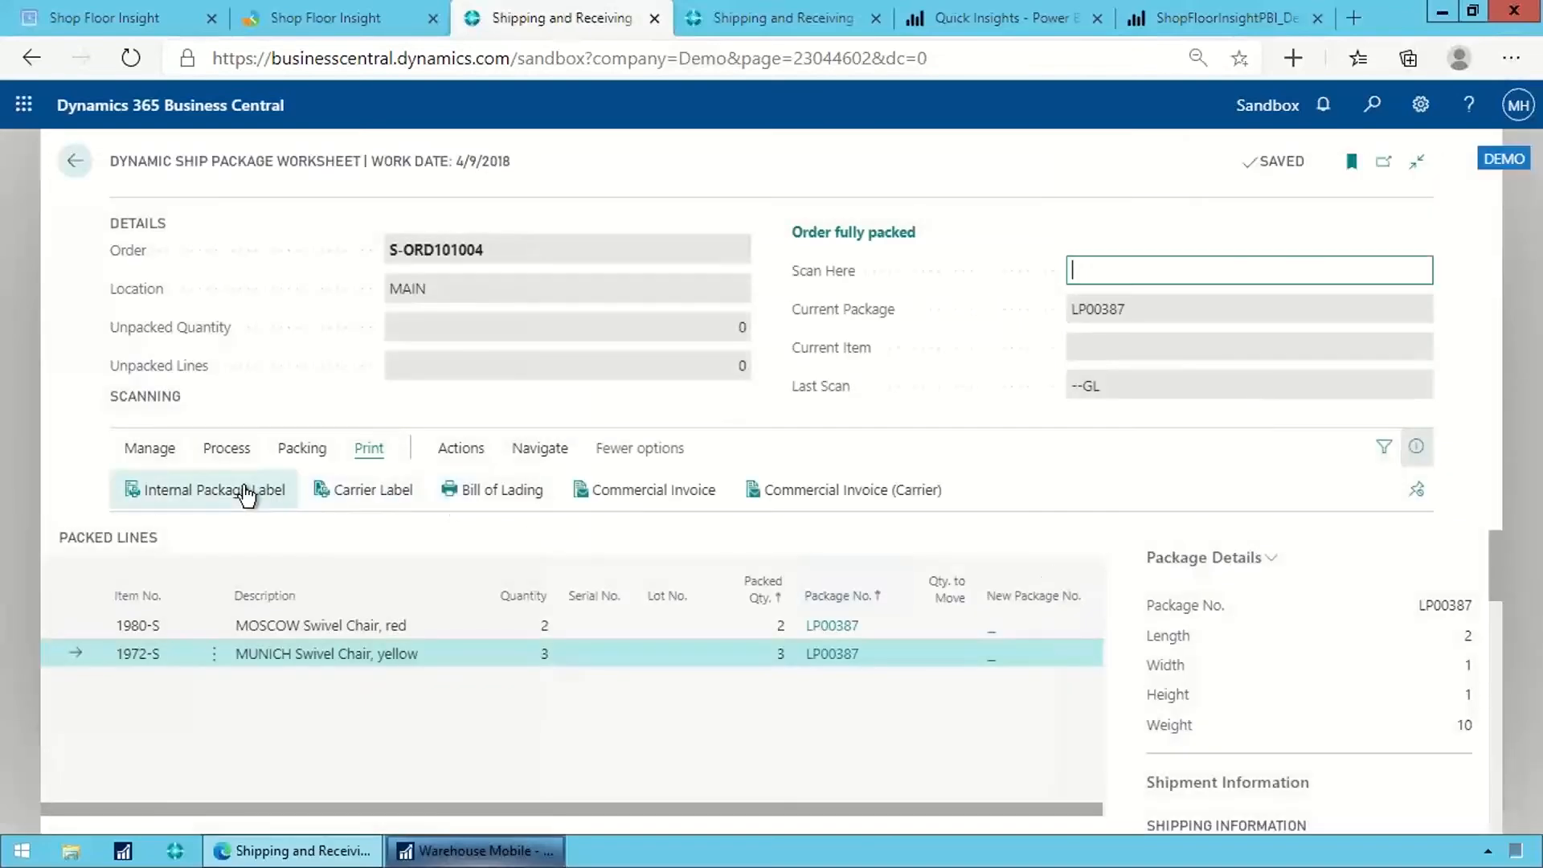
- Preview the 4x6 carrier label report for the packed sales order and close the preview
click(336, 489)
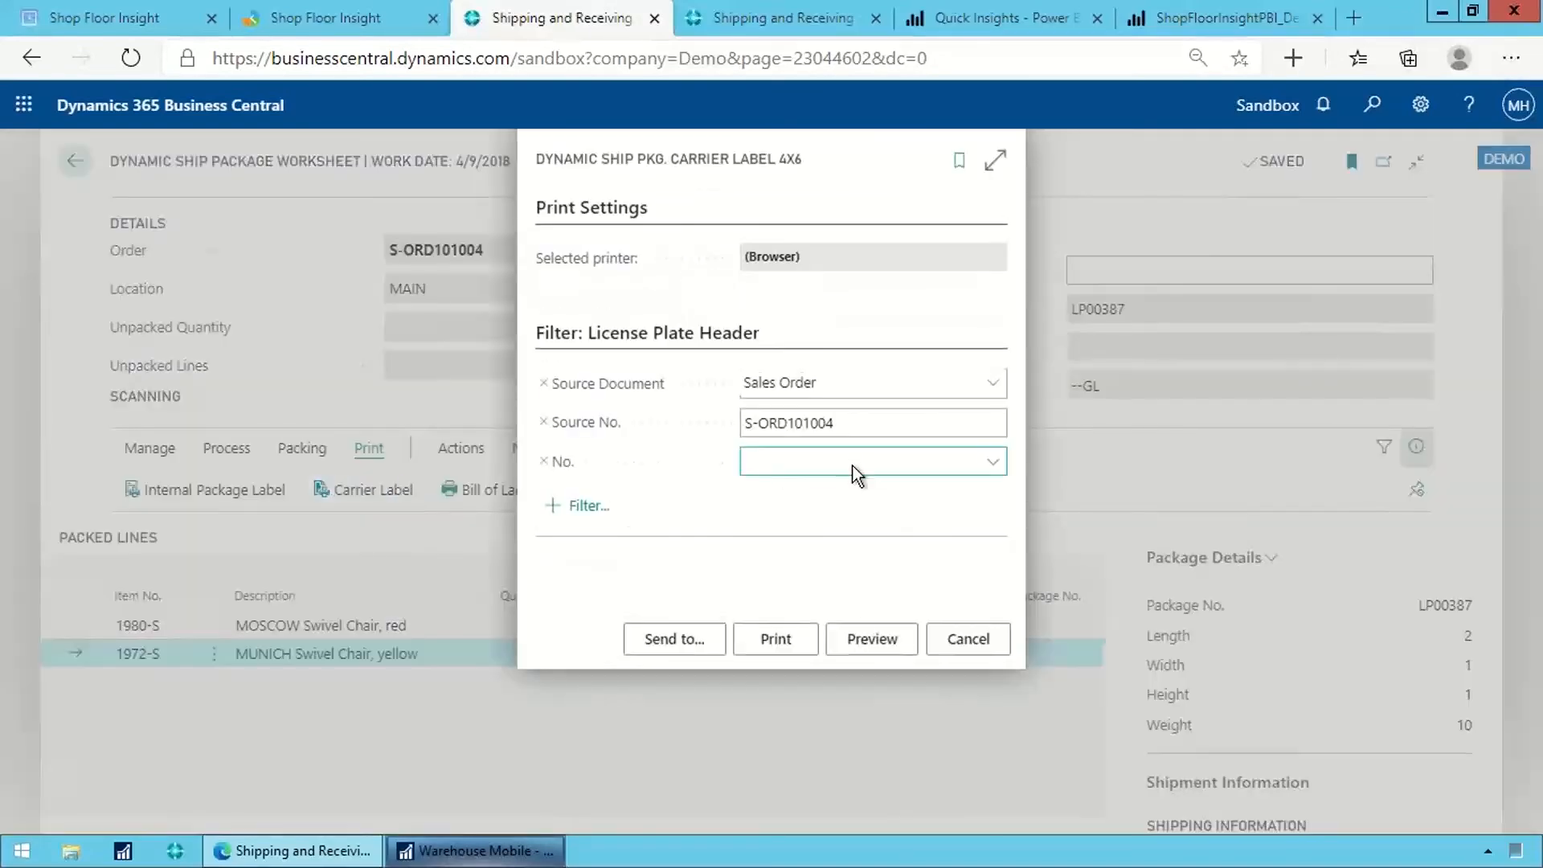
click(872, 640)
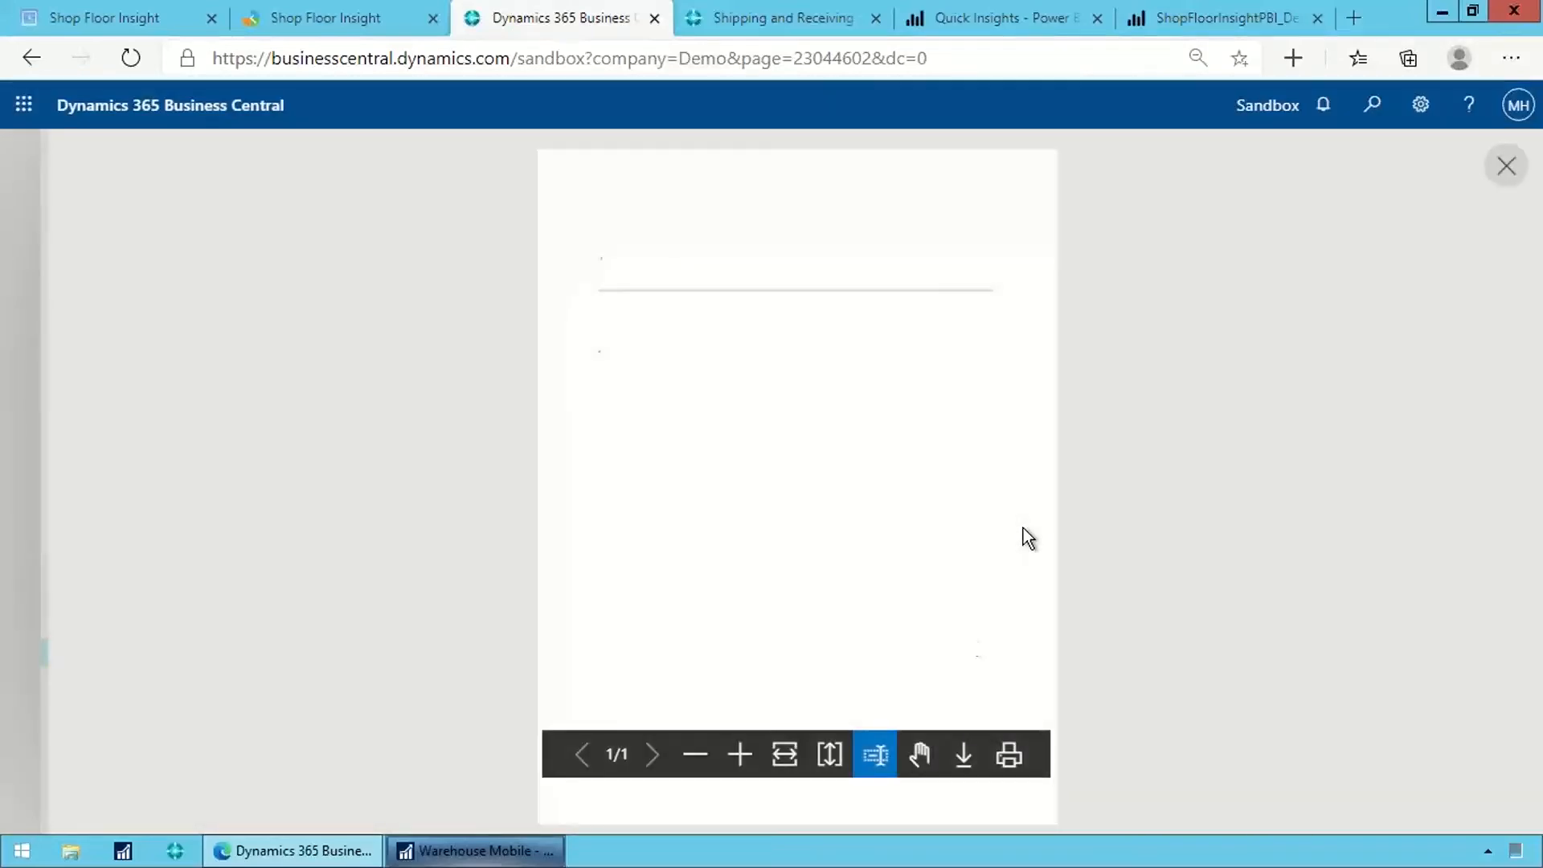
click(1499, 160)
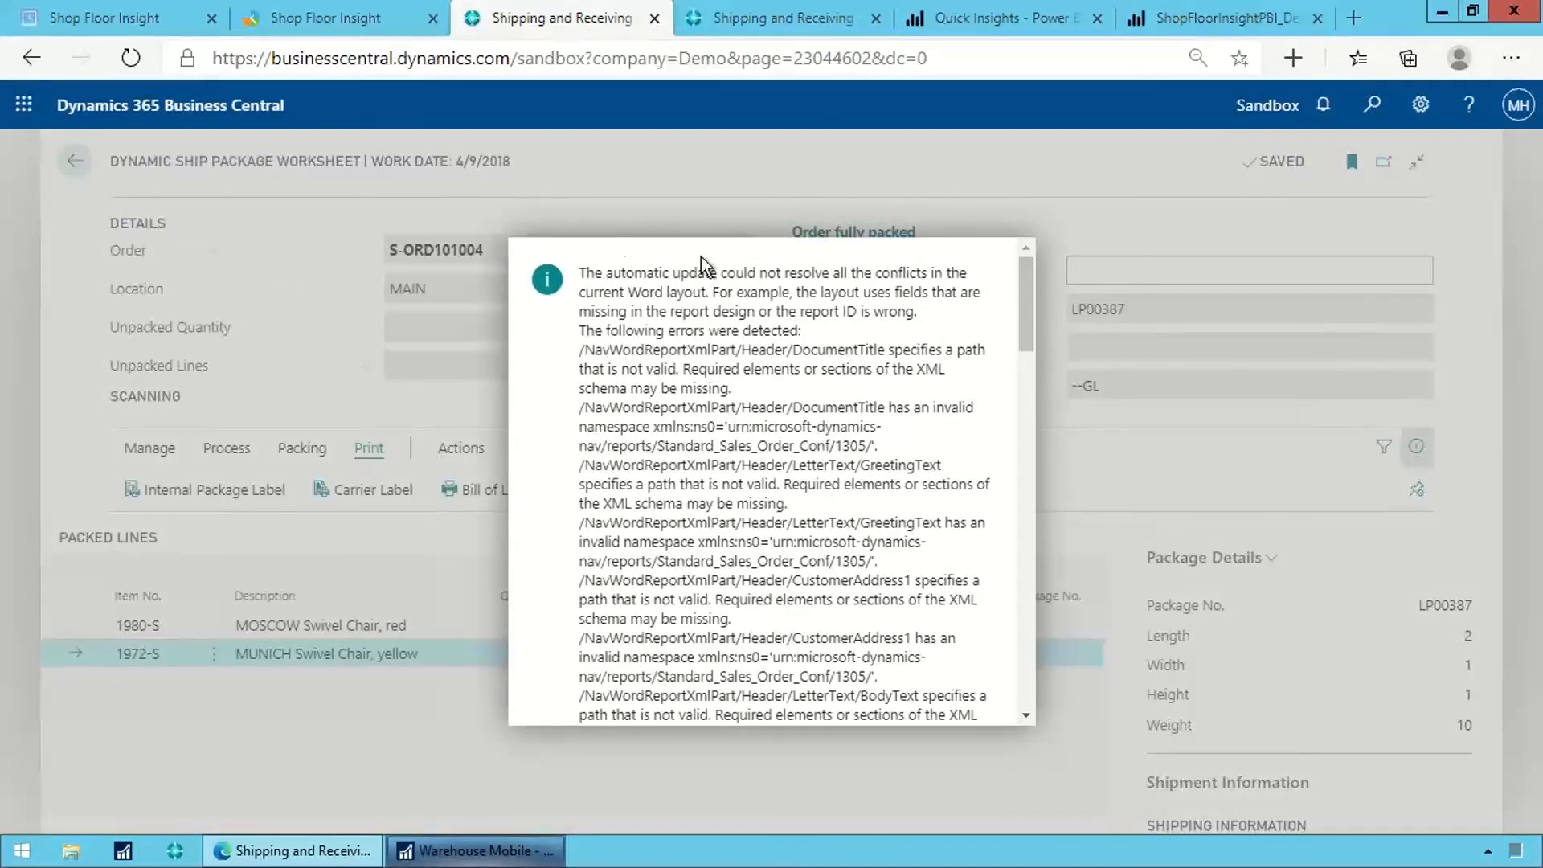
- Read through the Word layout conflict message to its end and dismiss it
drag(605, 274, 710, 275)
click(728, 277)
scroll(974, 643, down, 10)
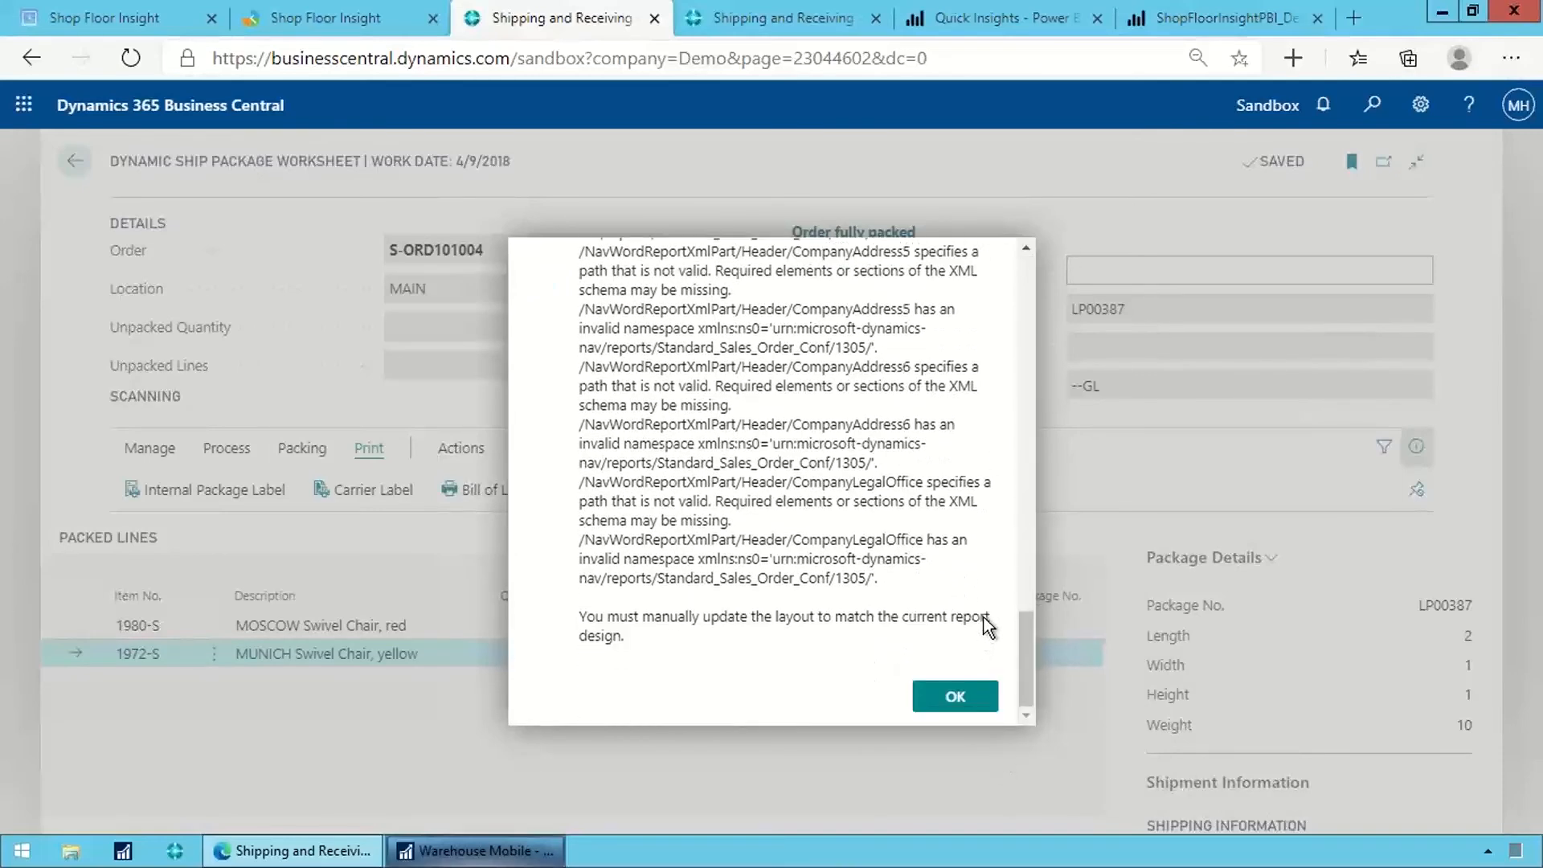
key(Return)
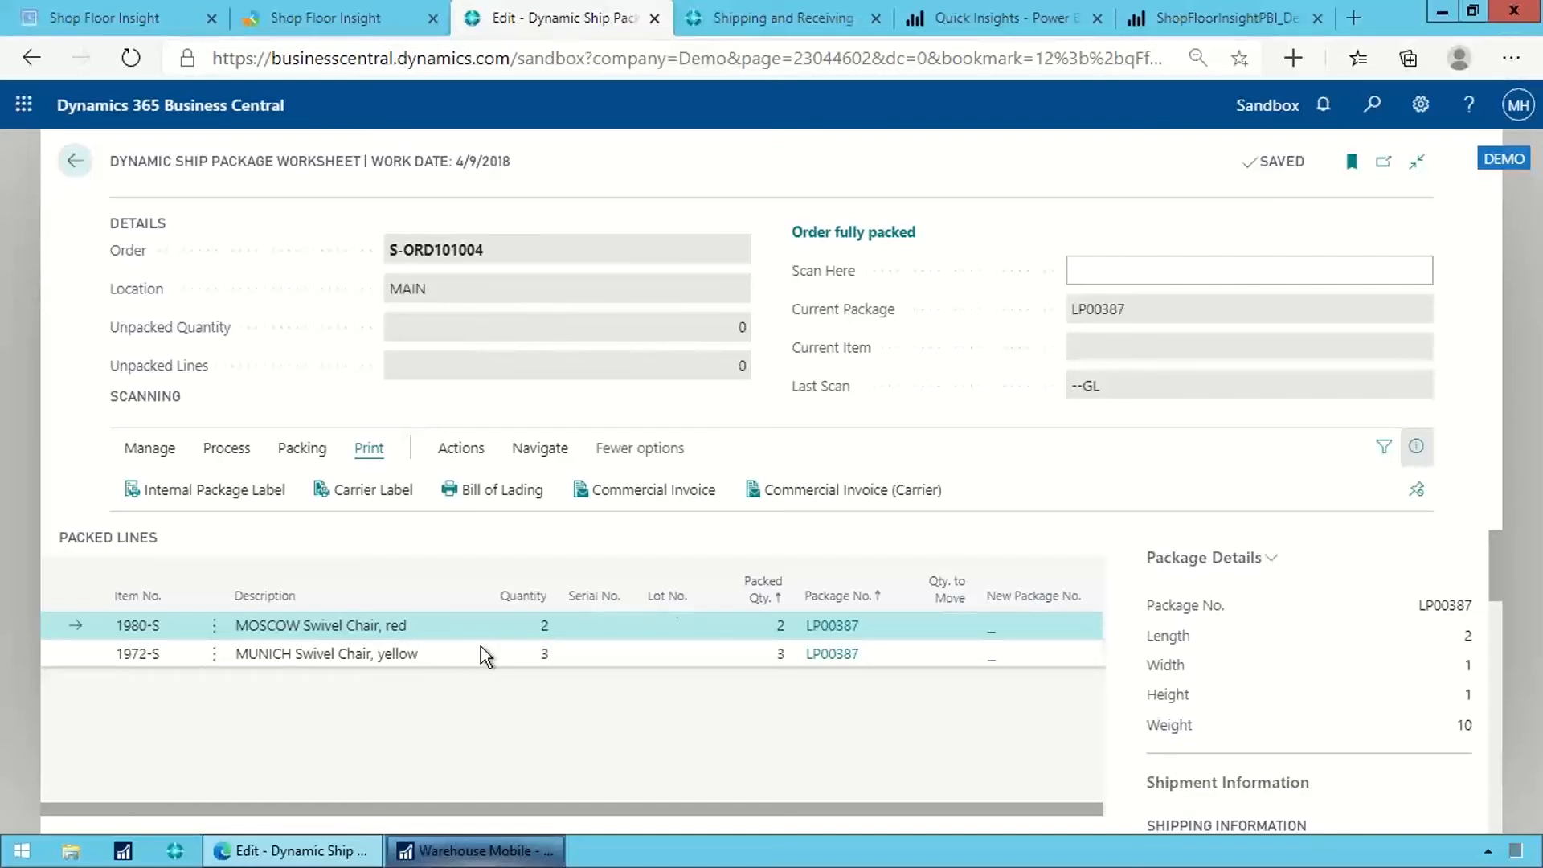
- Leave the package worksheet, open the Dynamic Ship Miscellaneous Shipments list and open the Brochures shipment card
key(Escape)
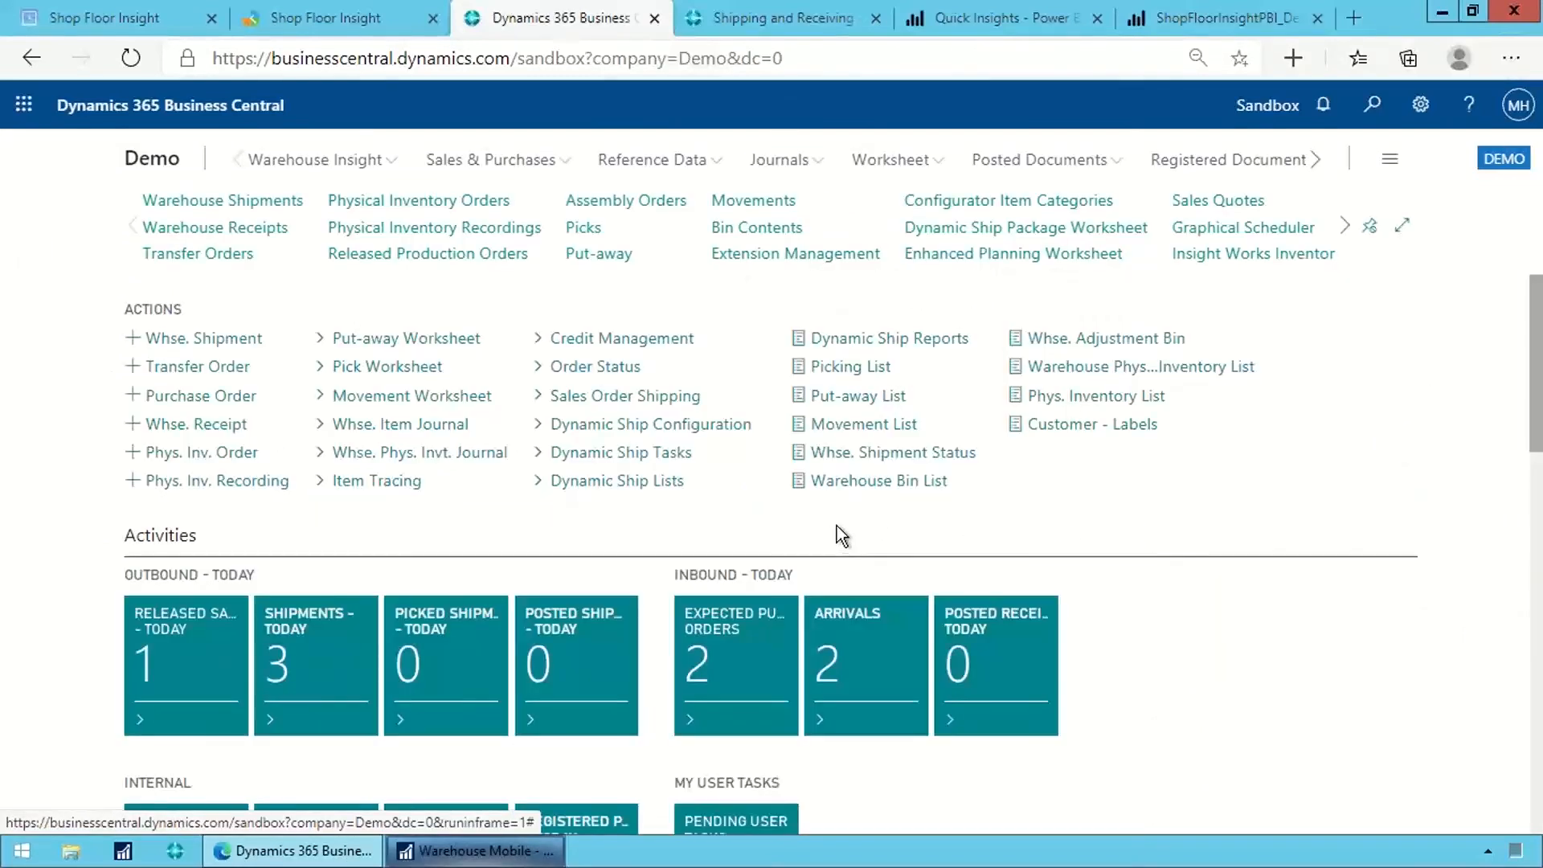
click(688, 482)
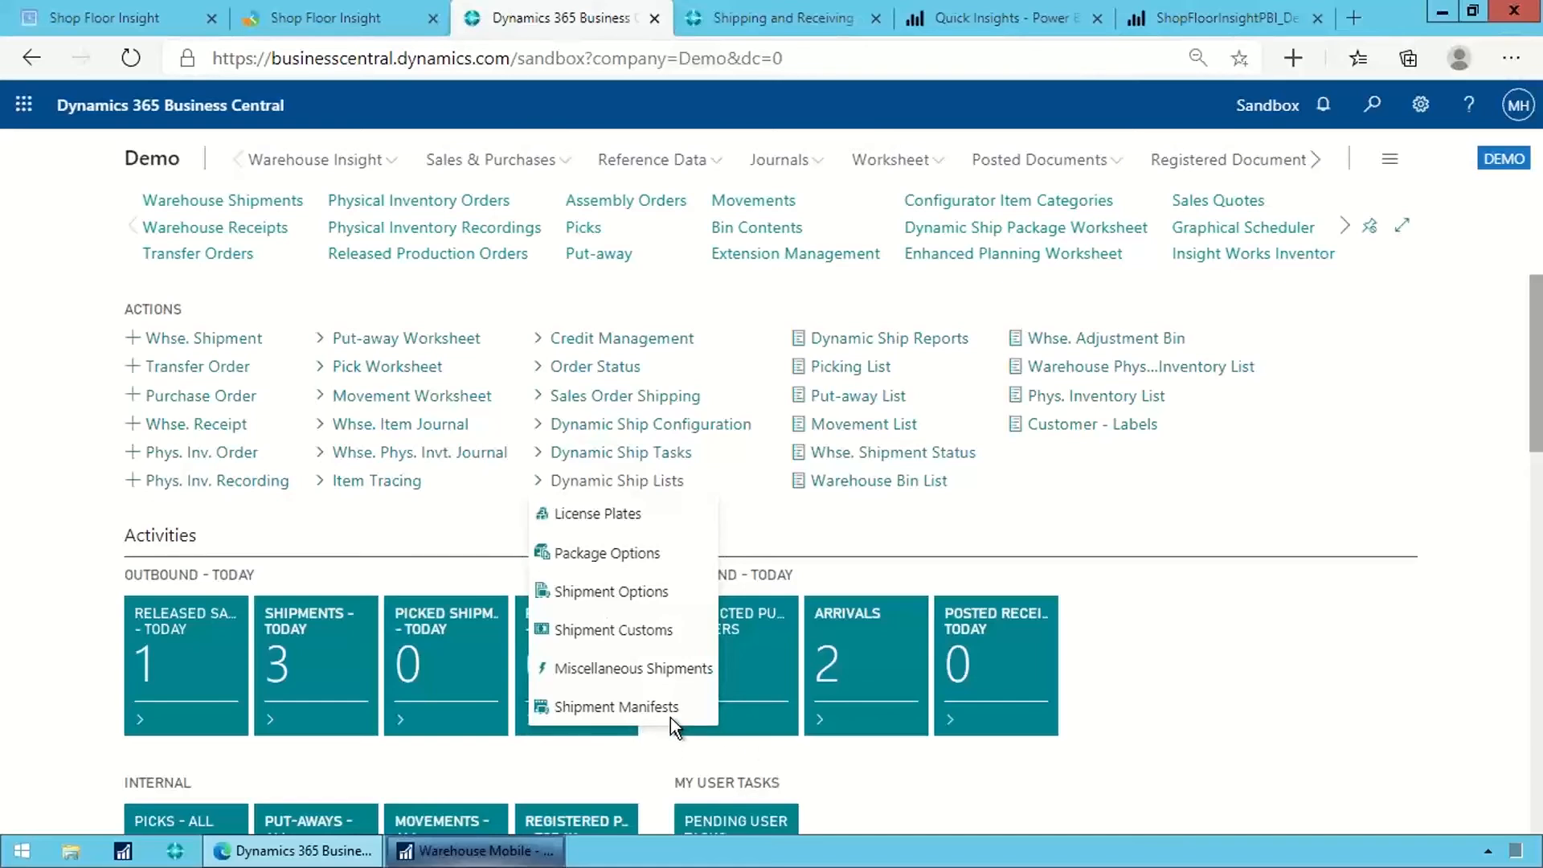
click(675, 683)
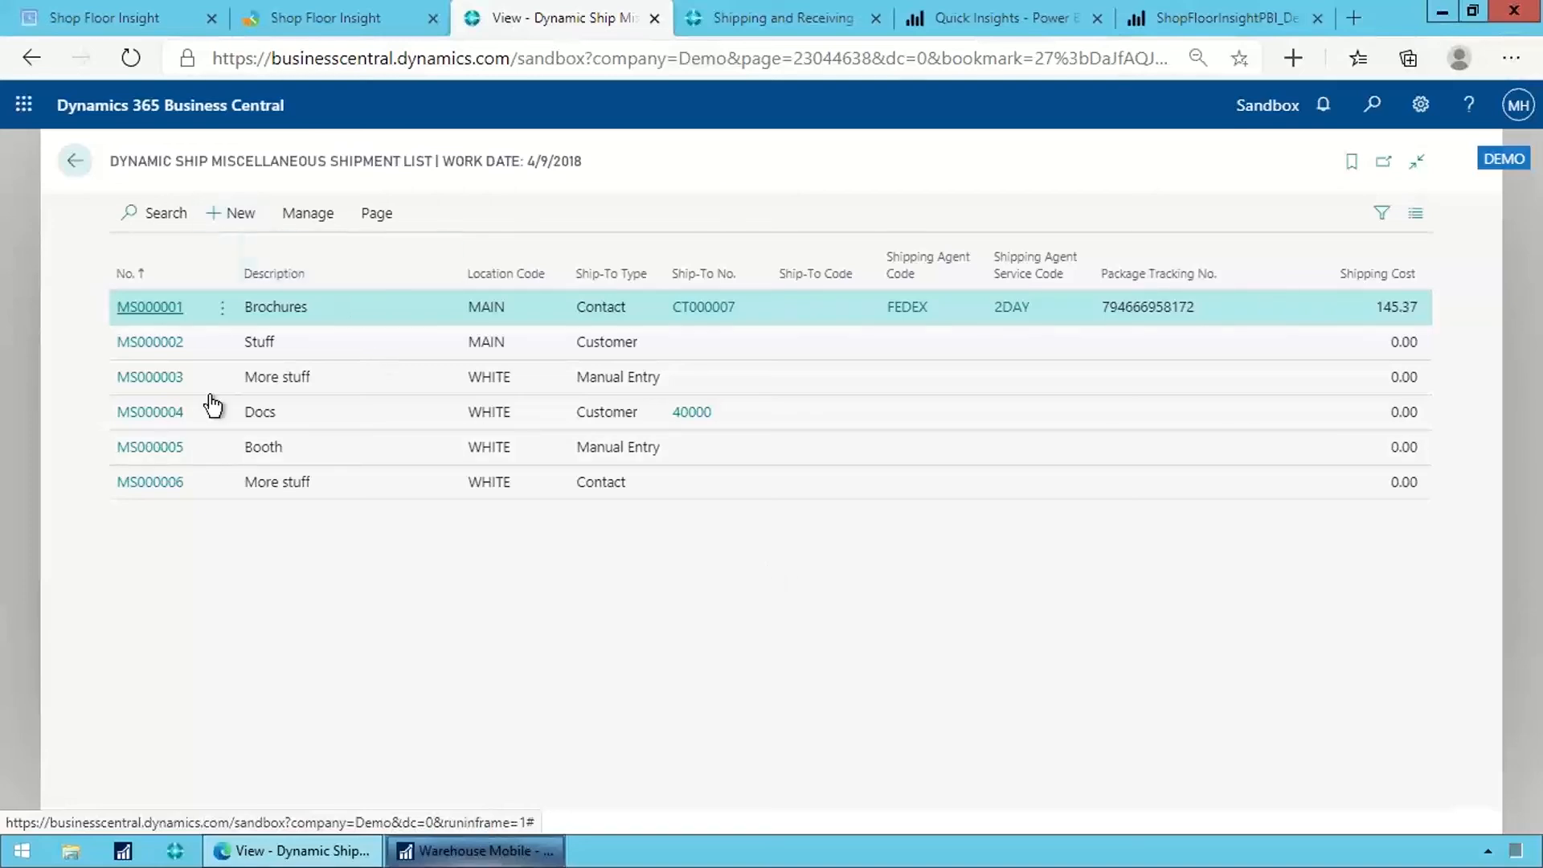
click(158, 310)
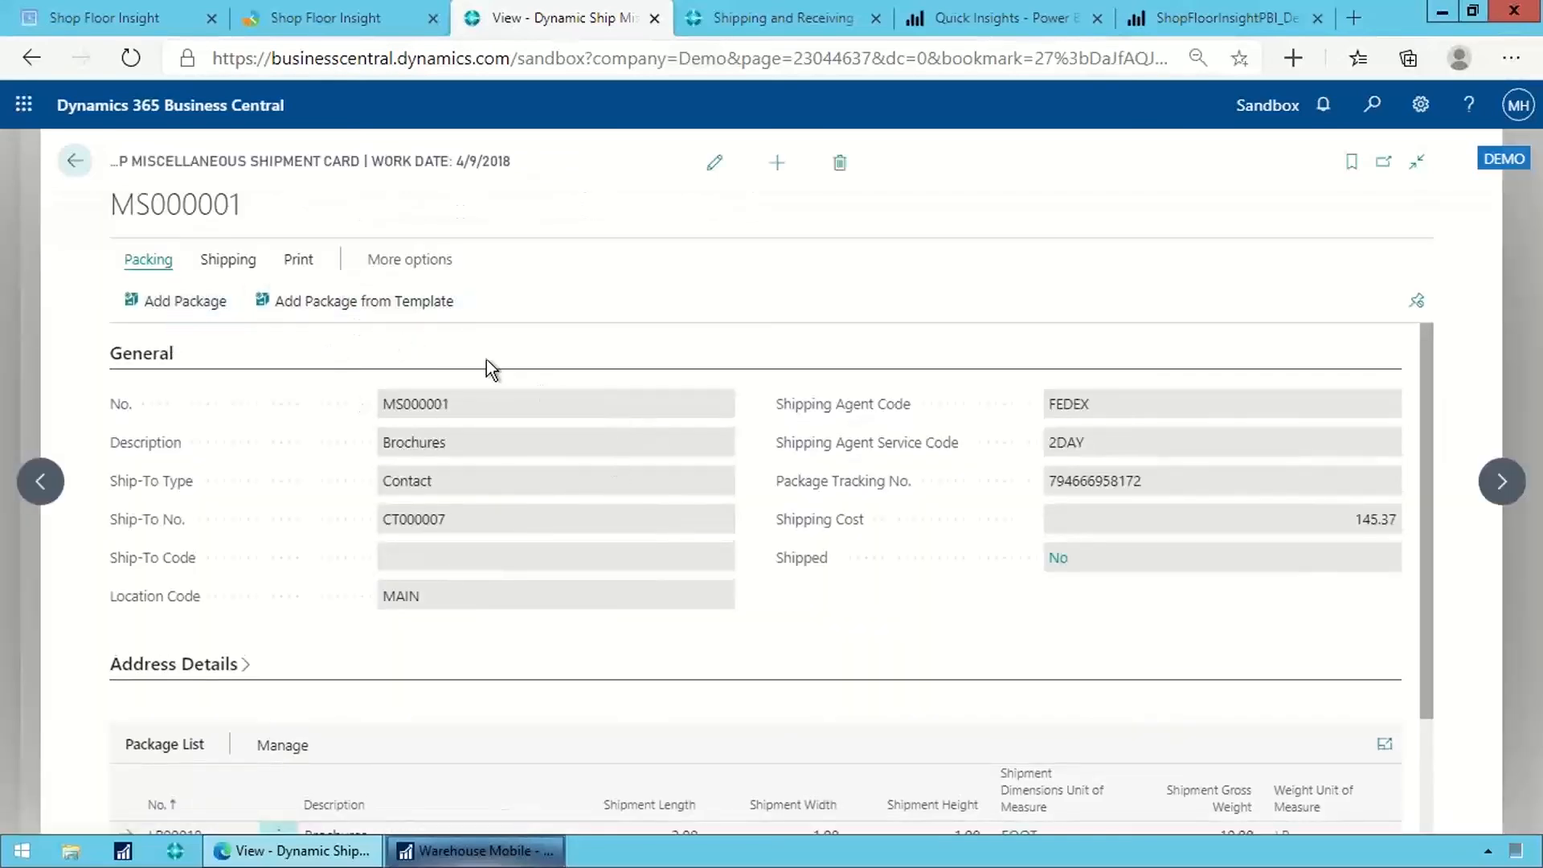
- Make the Brochures shipment card editable and review its Ship-To Type options and Address Details without changing them
click(715, 164)
click(720, 483)
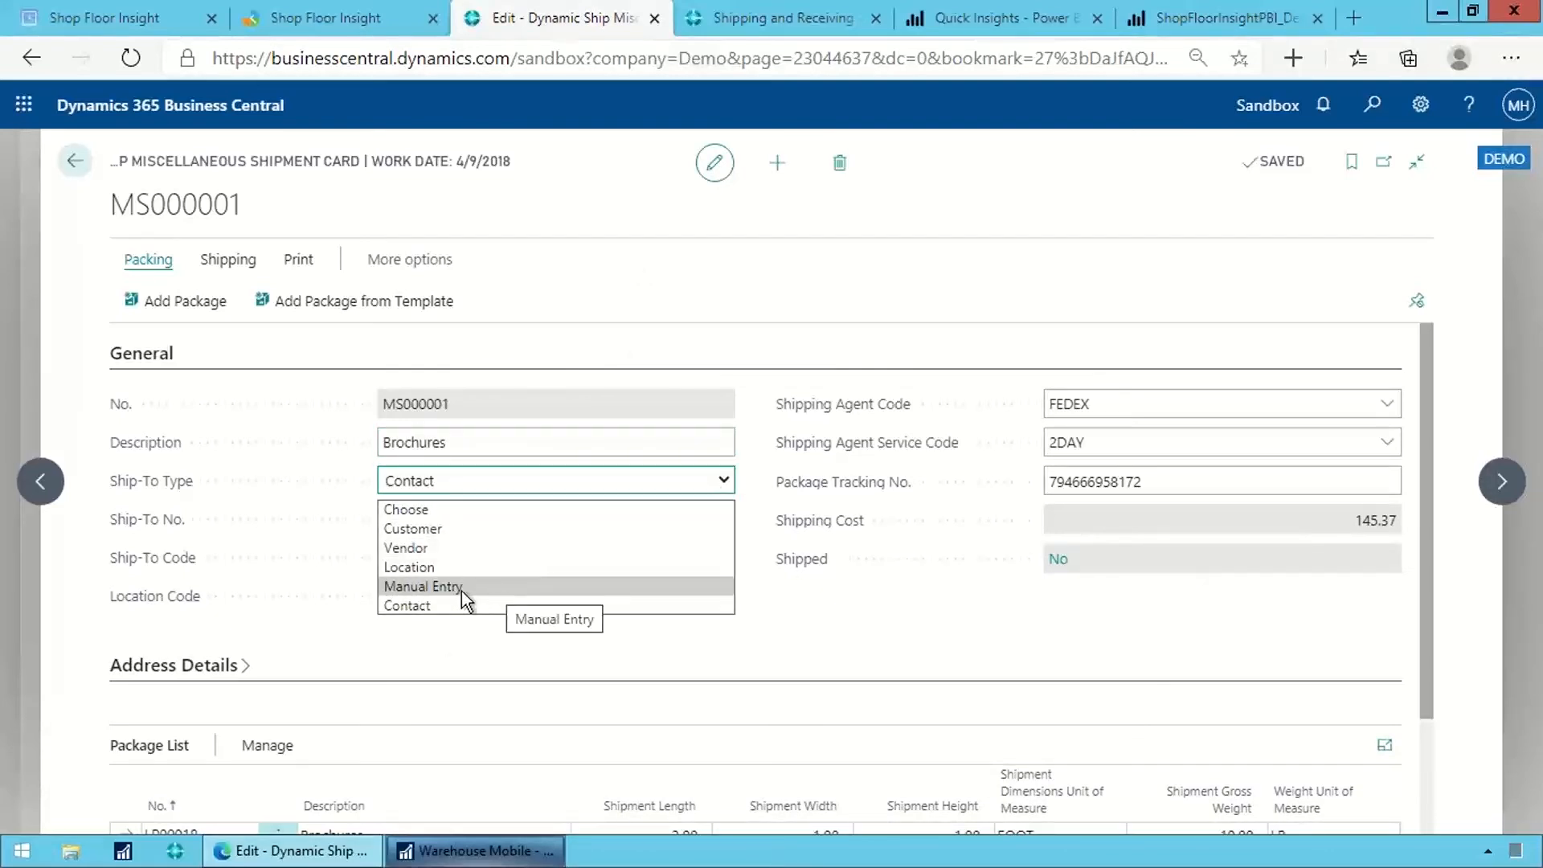
click(802, 536)
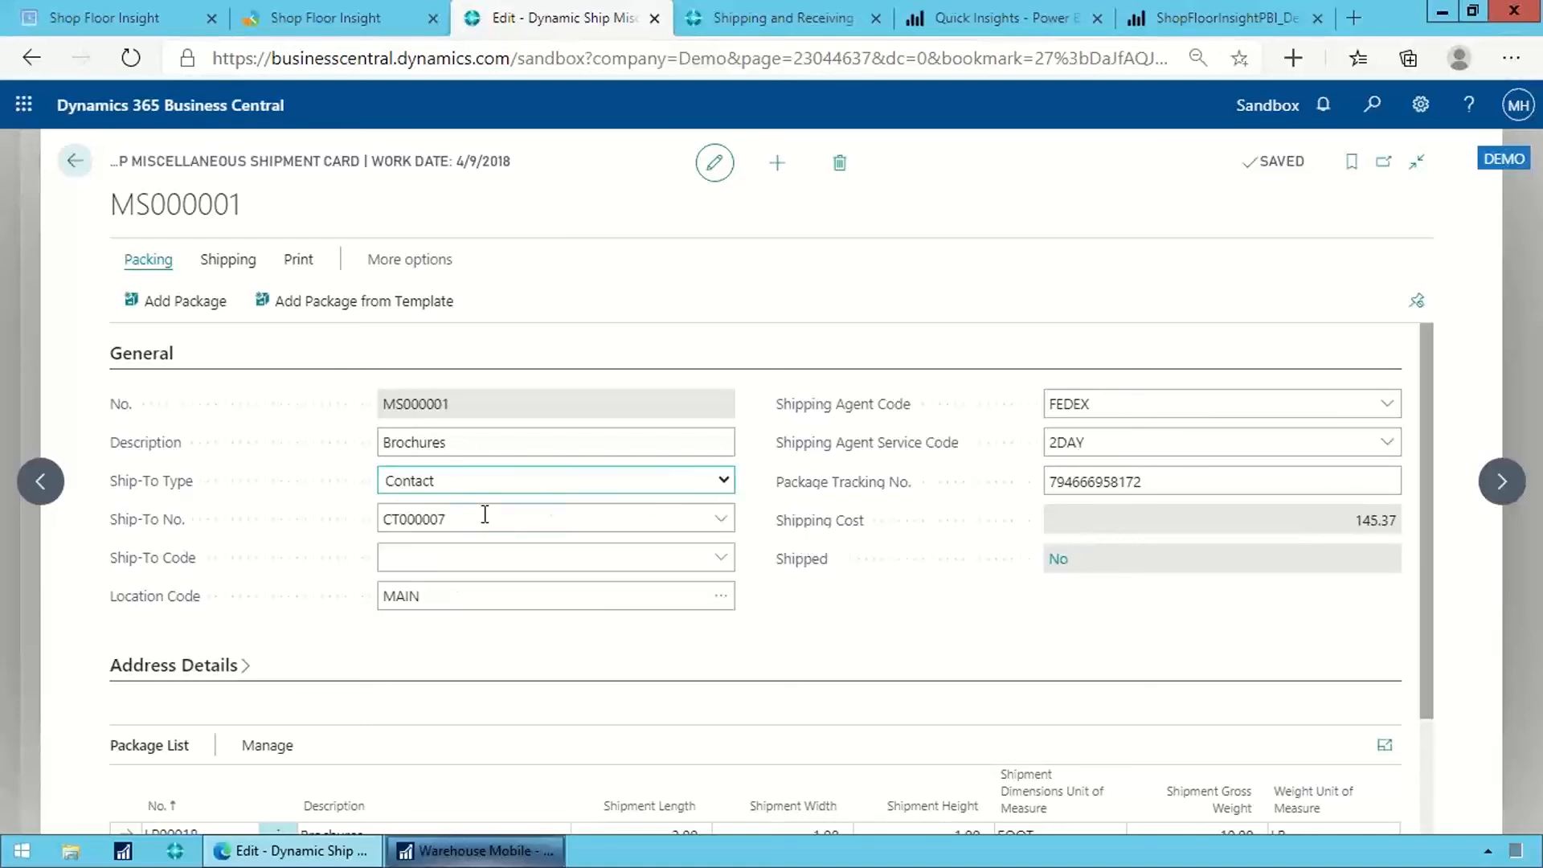
scroll(581, 500, down, 2)
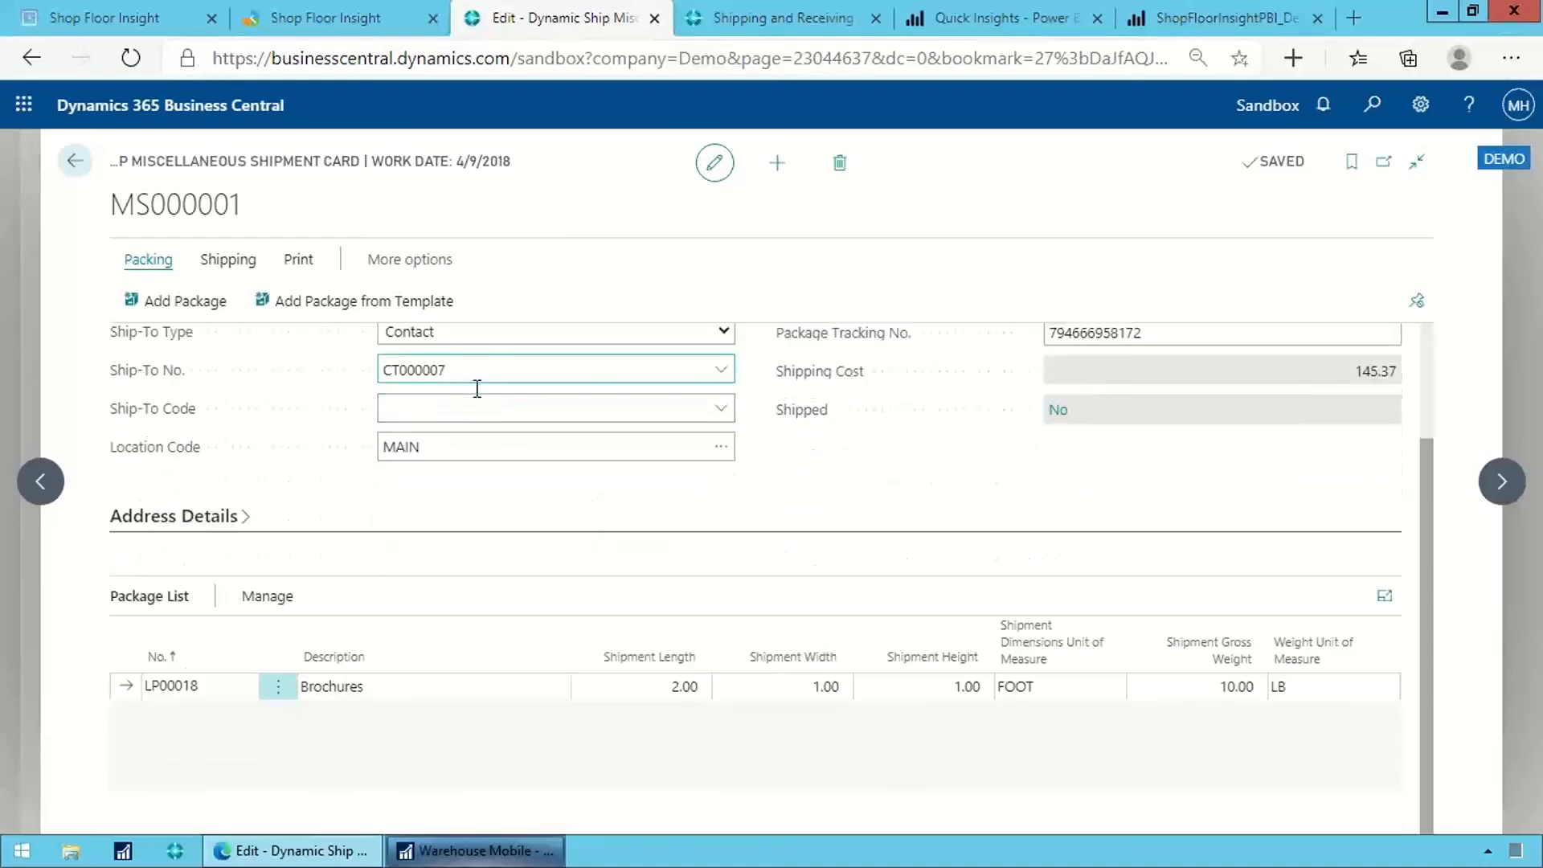
click(283, 520)
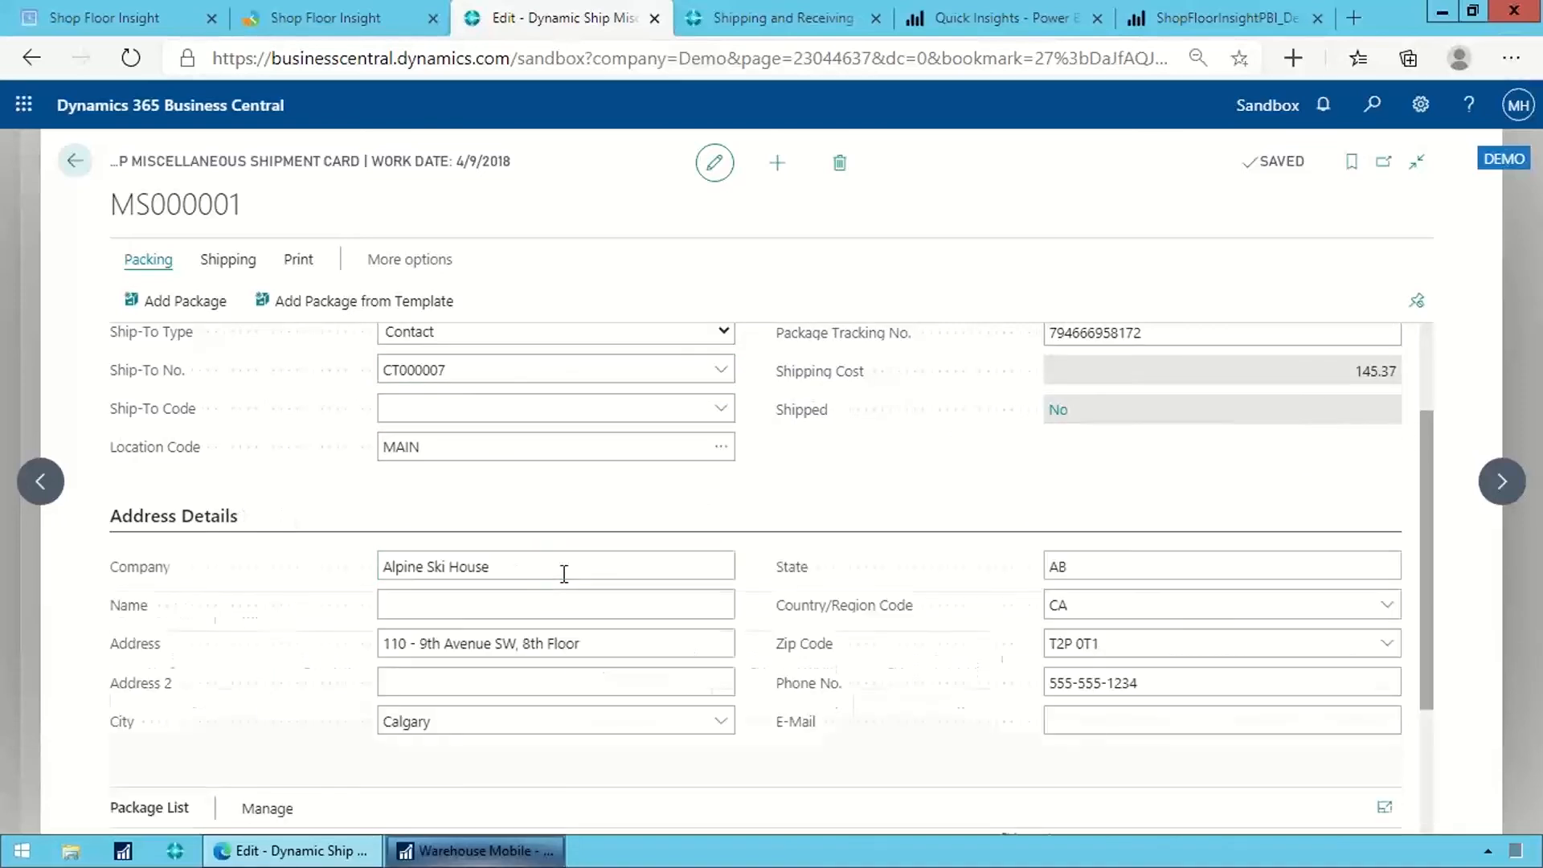
click(216, 524)
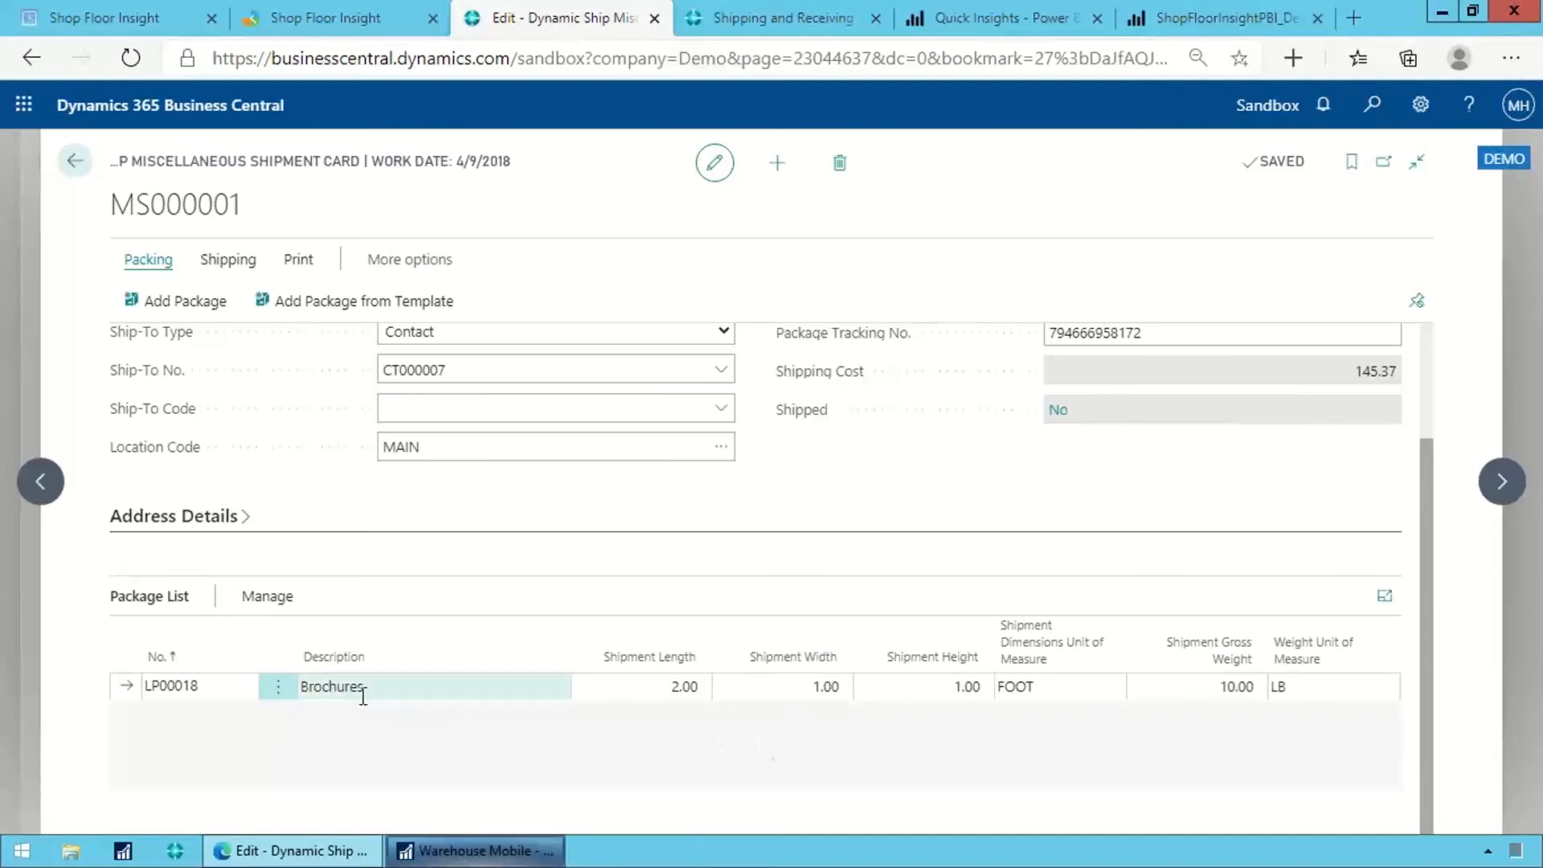
scroll(339, 413, up, 2)
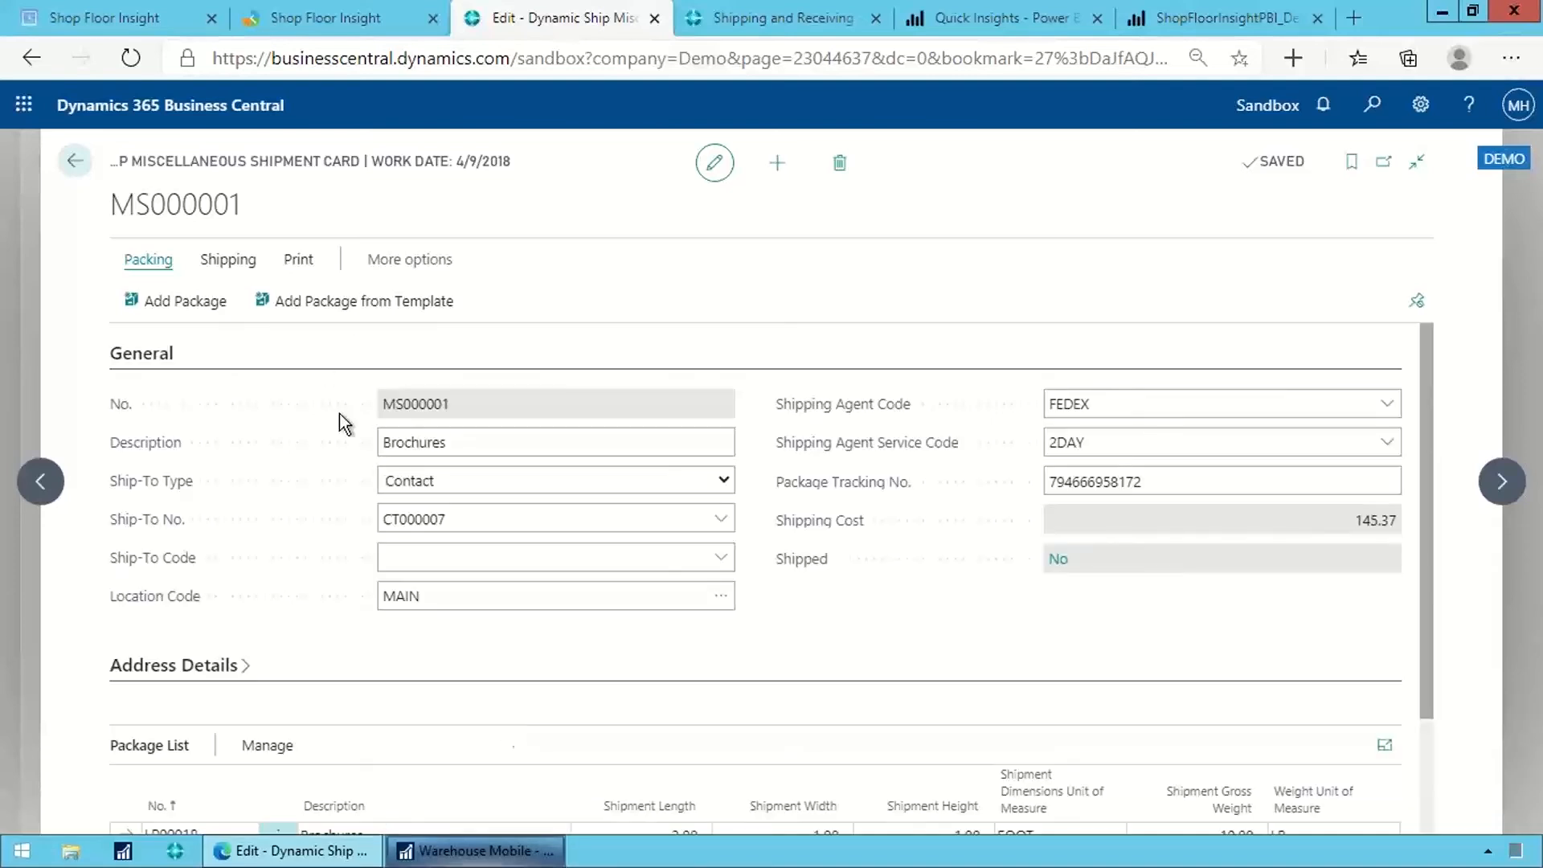
- Display the shipping actions for the Brochures shipment and look over its package list
click(212, 263)
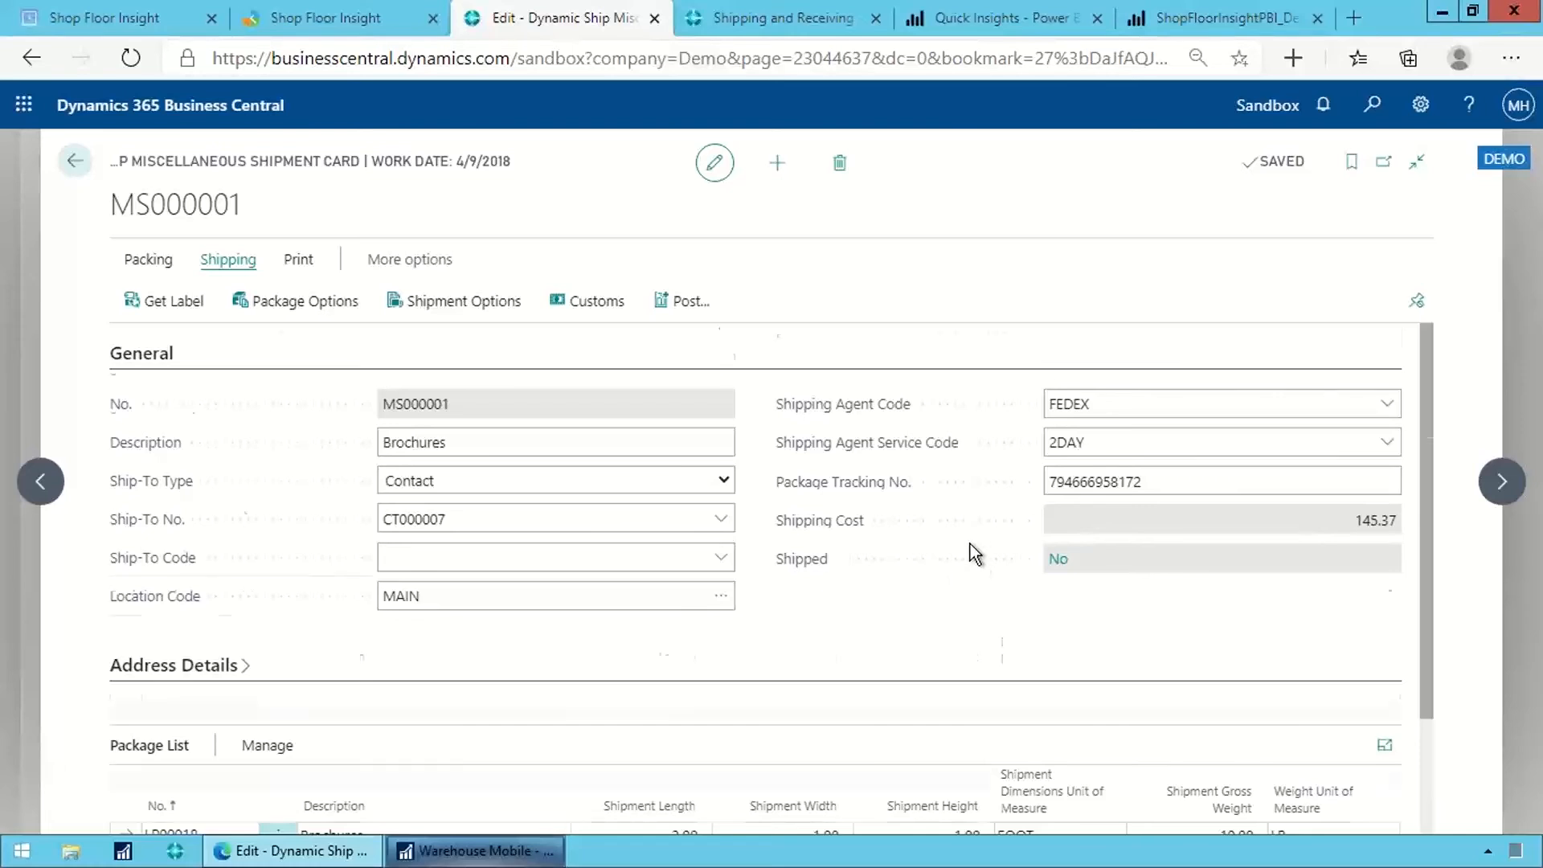
scroll(971, 544, down, 2)
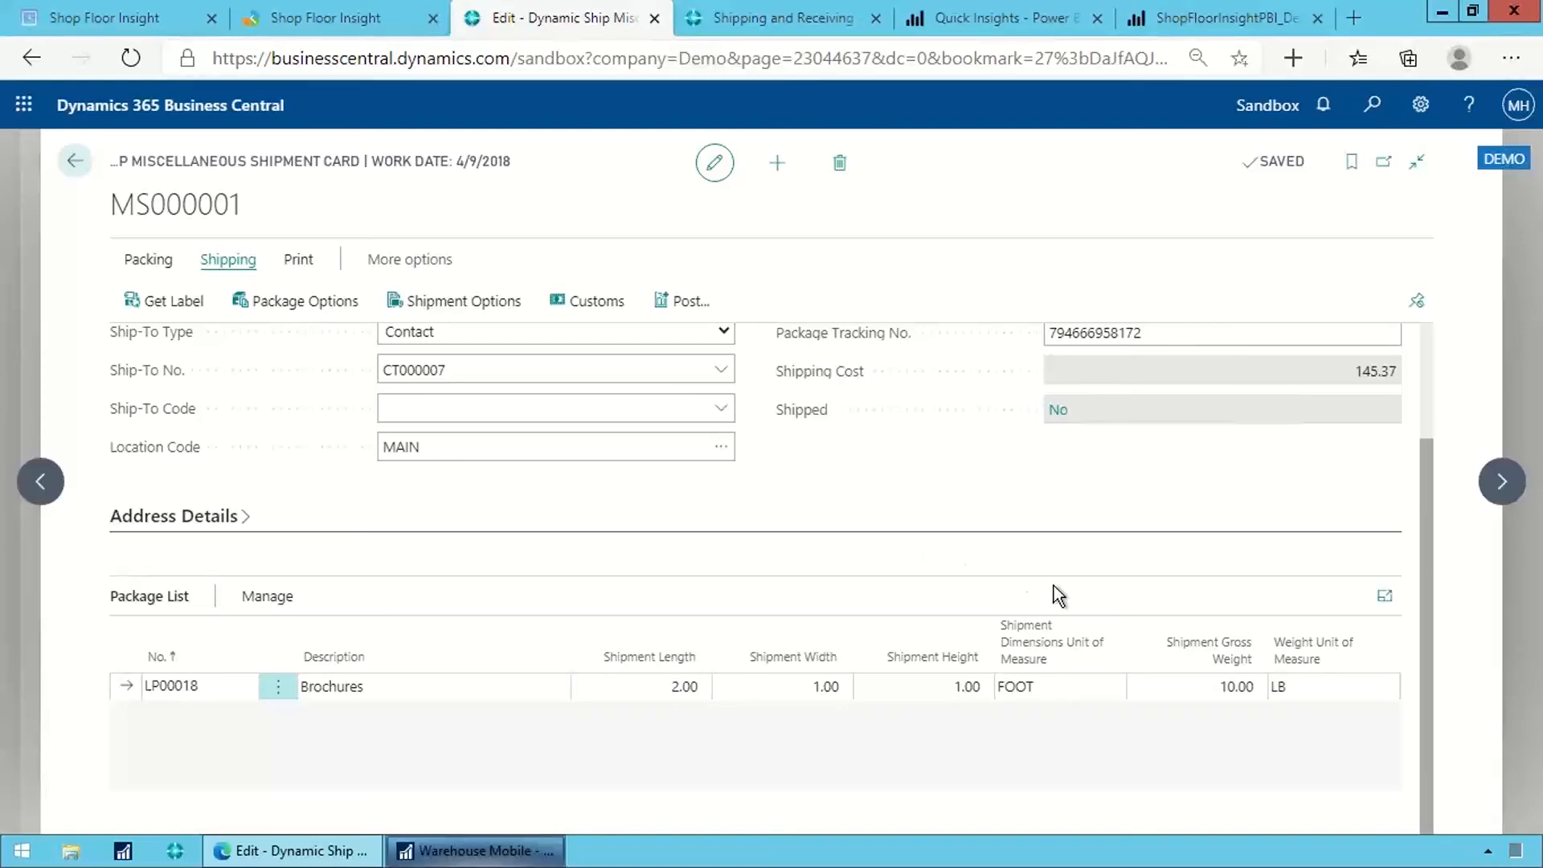
scroll(1017, 571, up, 2)
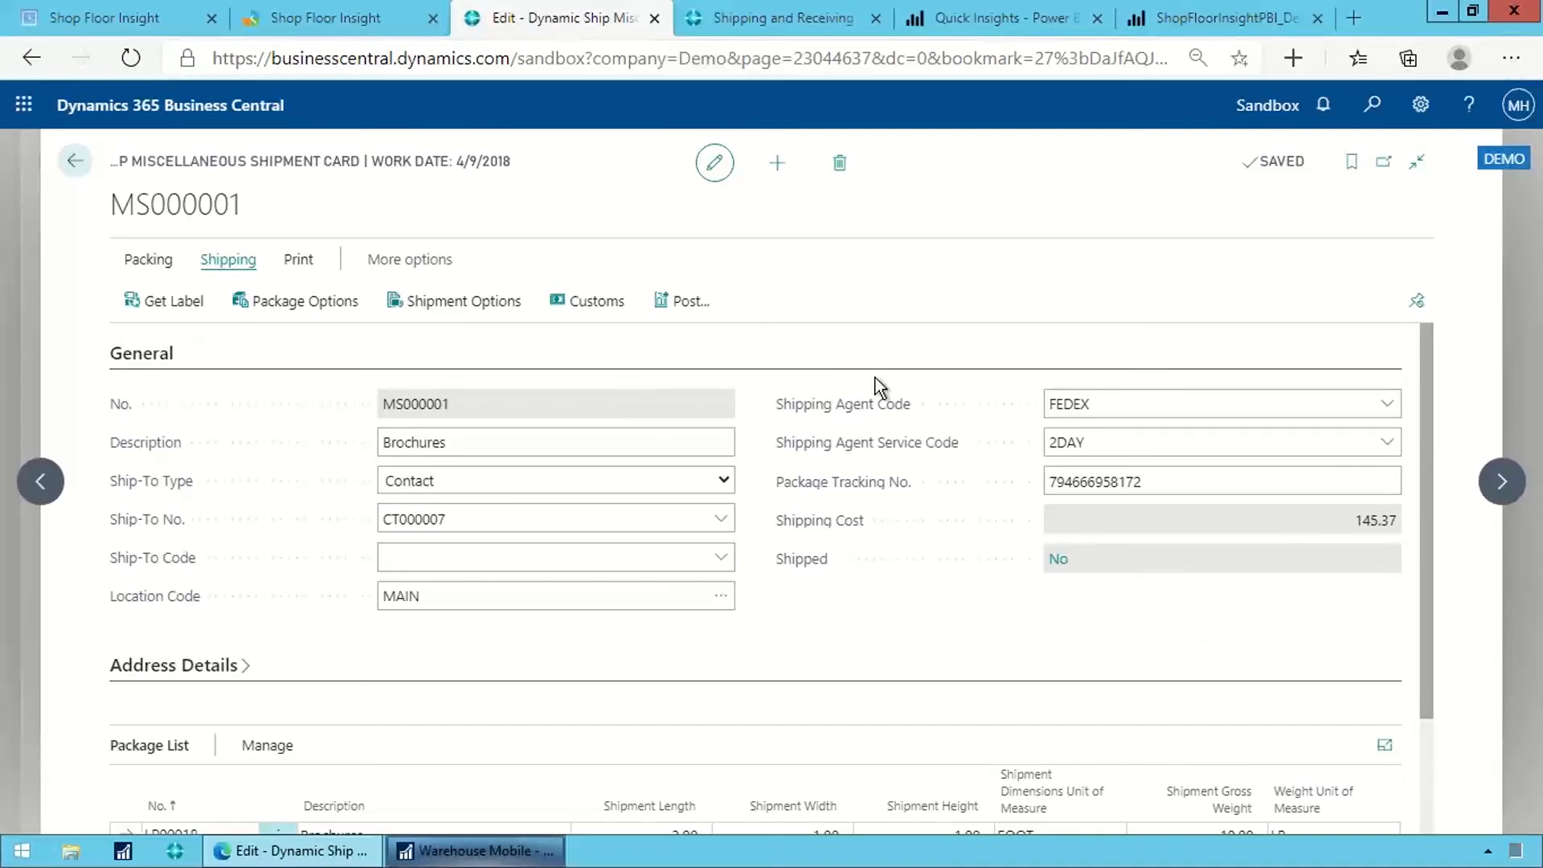
- Leave the miscellaneous shipment card and list for the Demo home page and check the Dynamic Ship Tasks choices
click(74, 163)
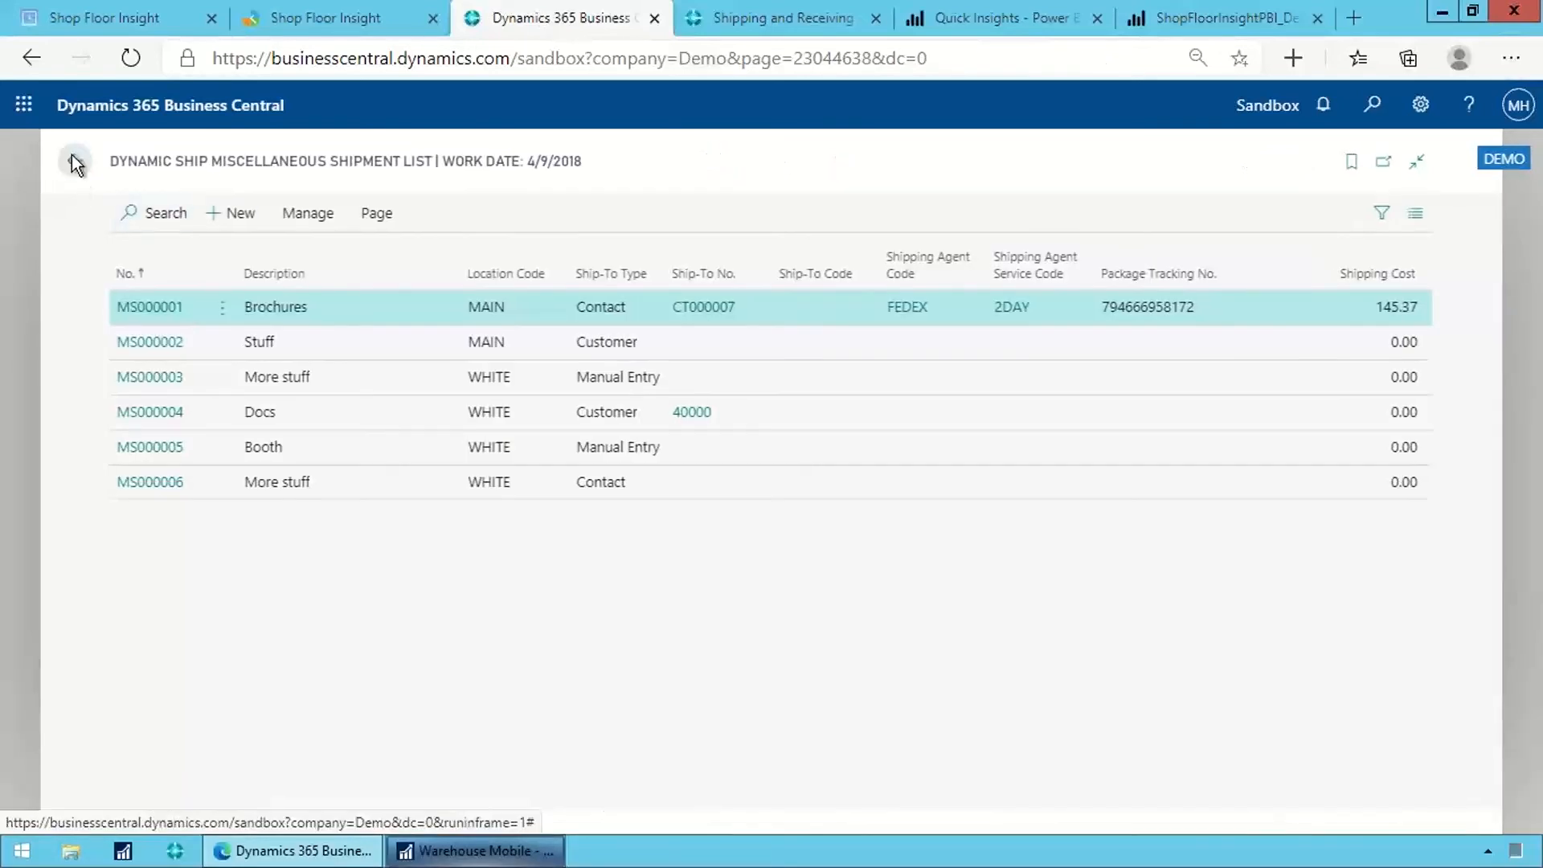
click(75, 164)
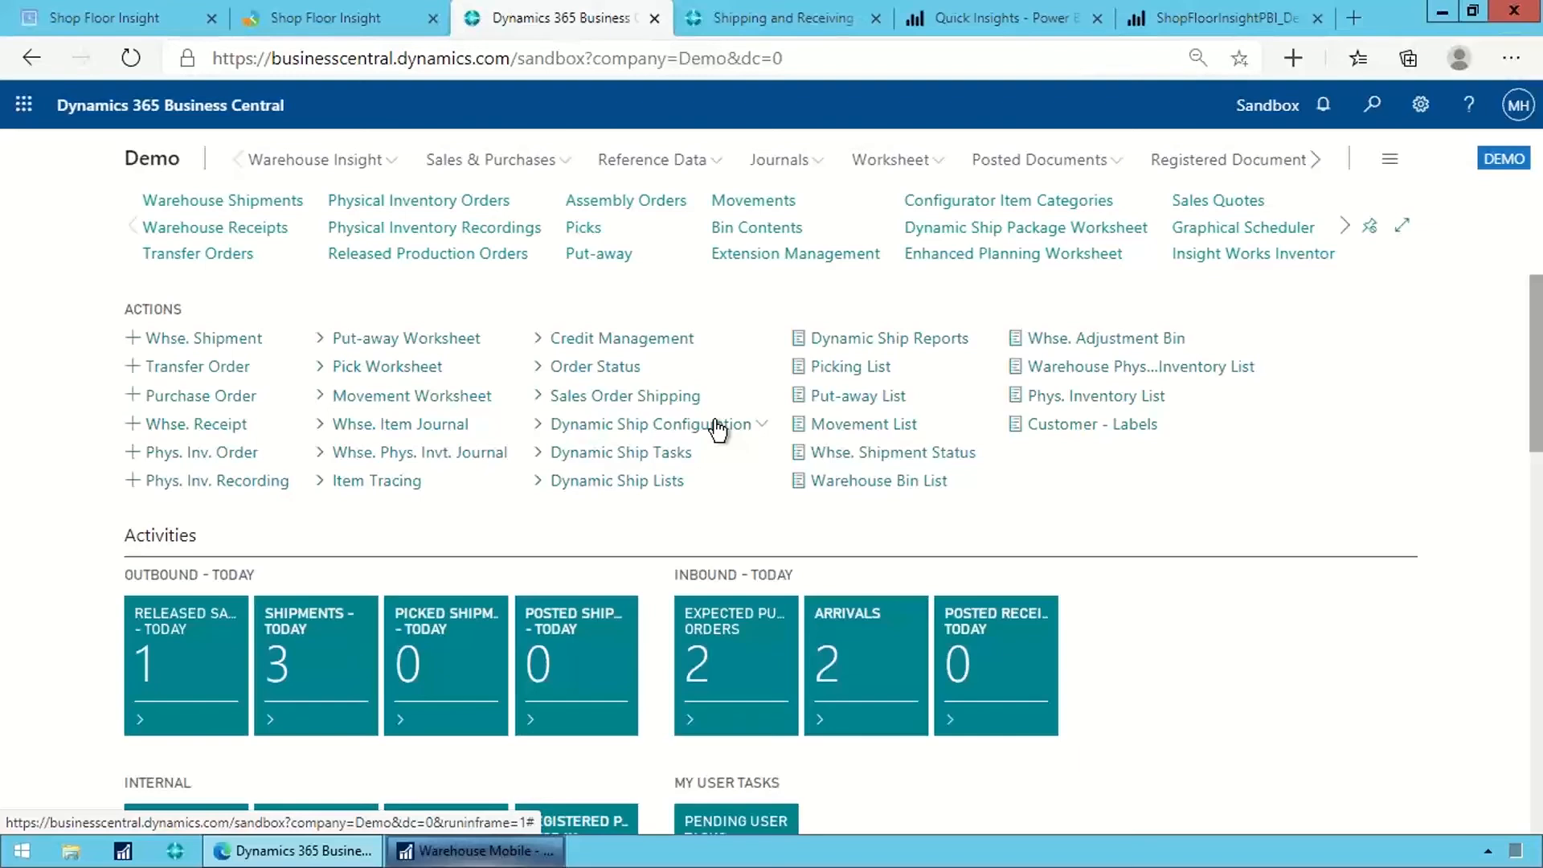
click(688, 454)
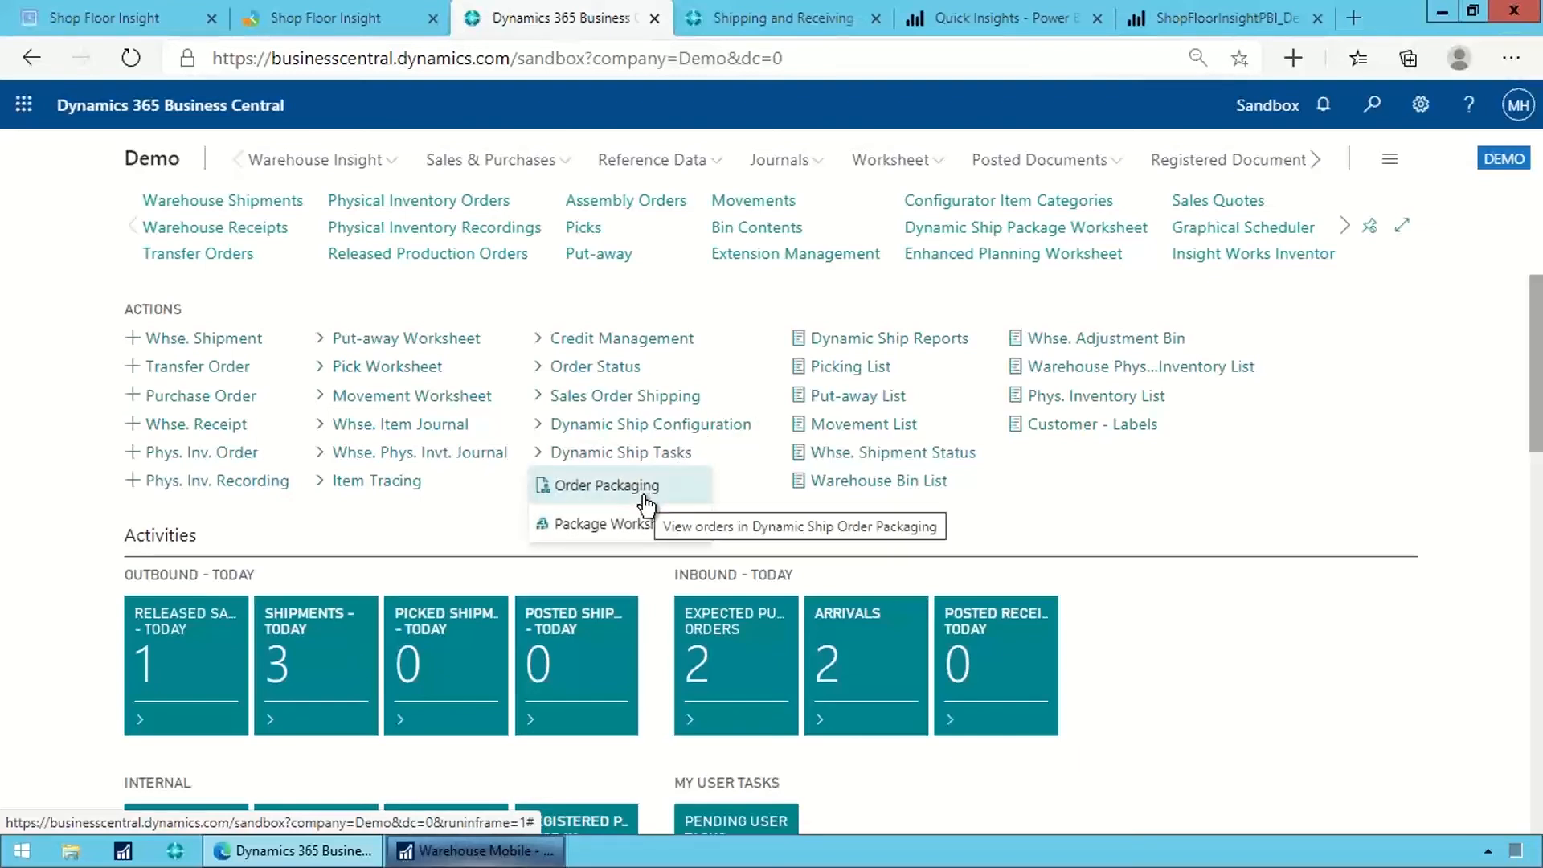
click(837, 540)
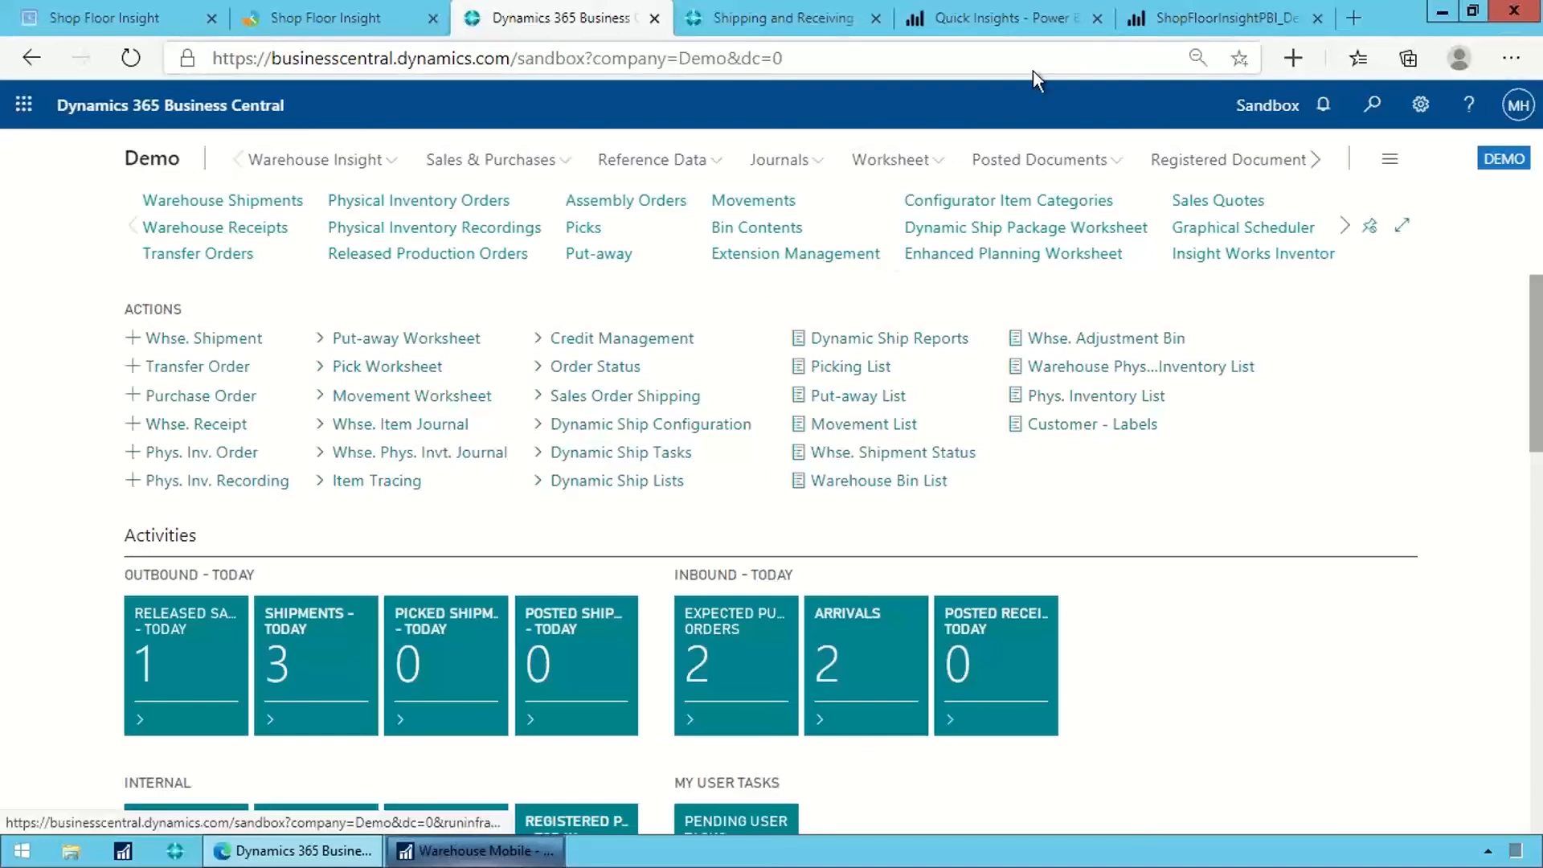
- Switch to Power BI, open the Dynamic Ship Report's Summary page and dismiss the sample-data notice
click(1041, 21)
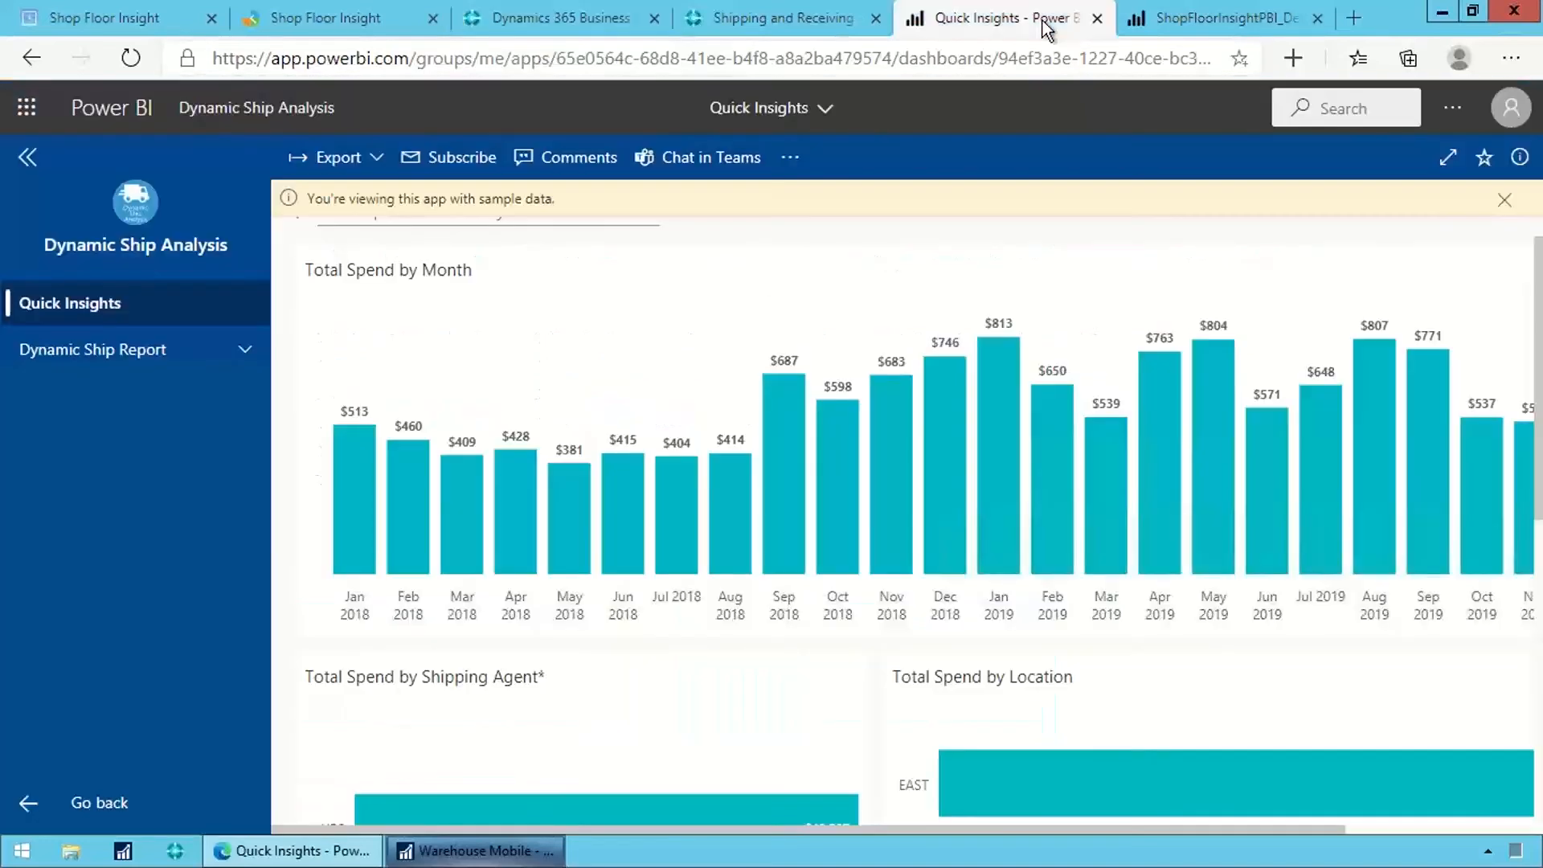
click(89, 354)
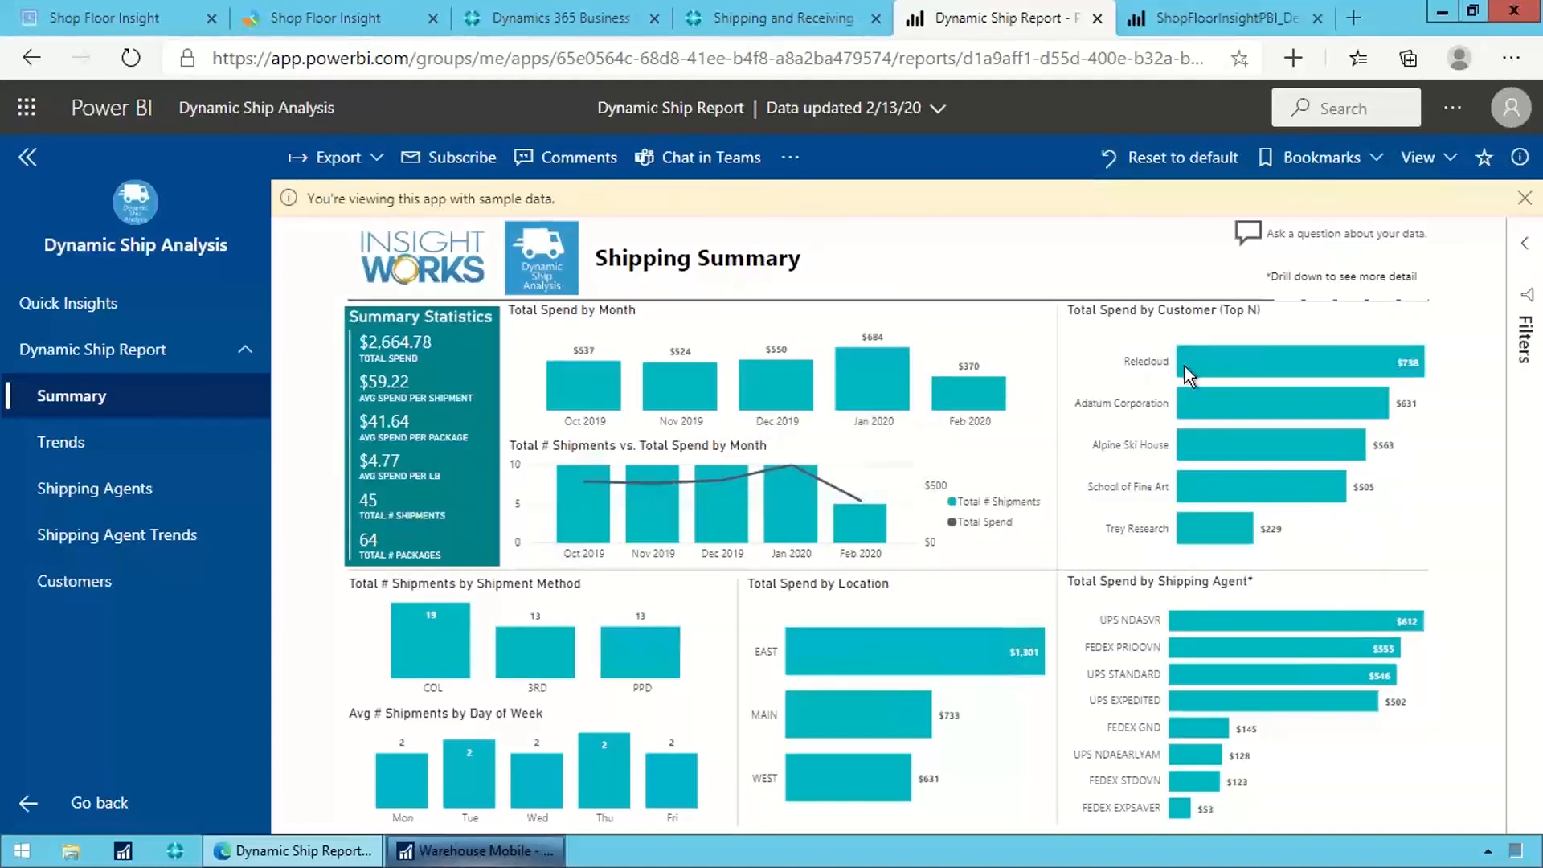
mouse_move(1184, 362)
click(1521, 202)
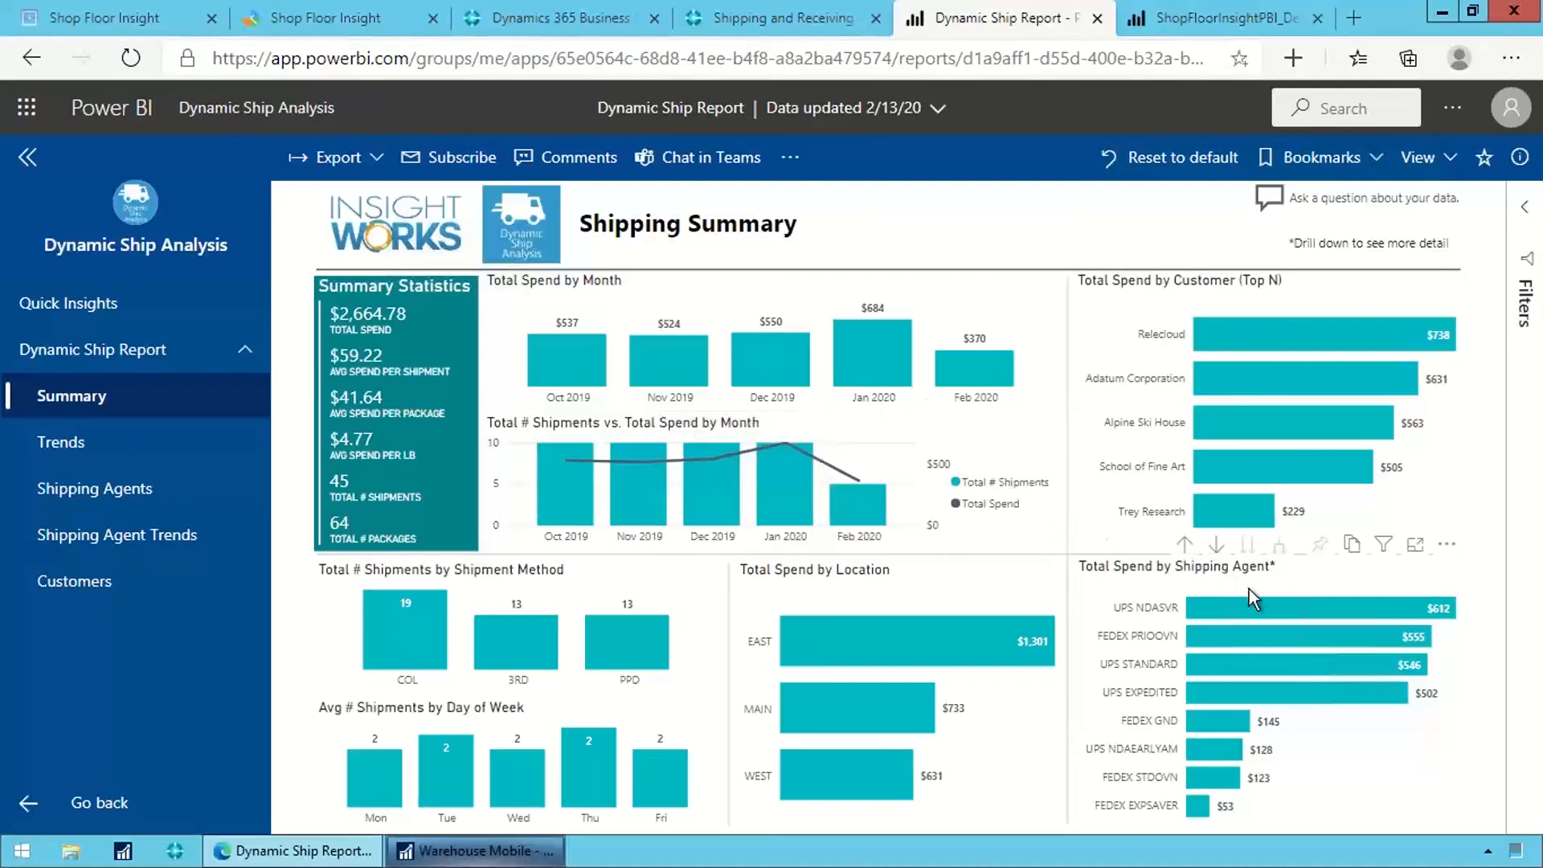
- Drill the Total Spend by Shipping Agent chart up to carriers and down into UPS services, and check the chart's filters
click(1183, 545)
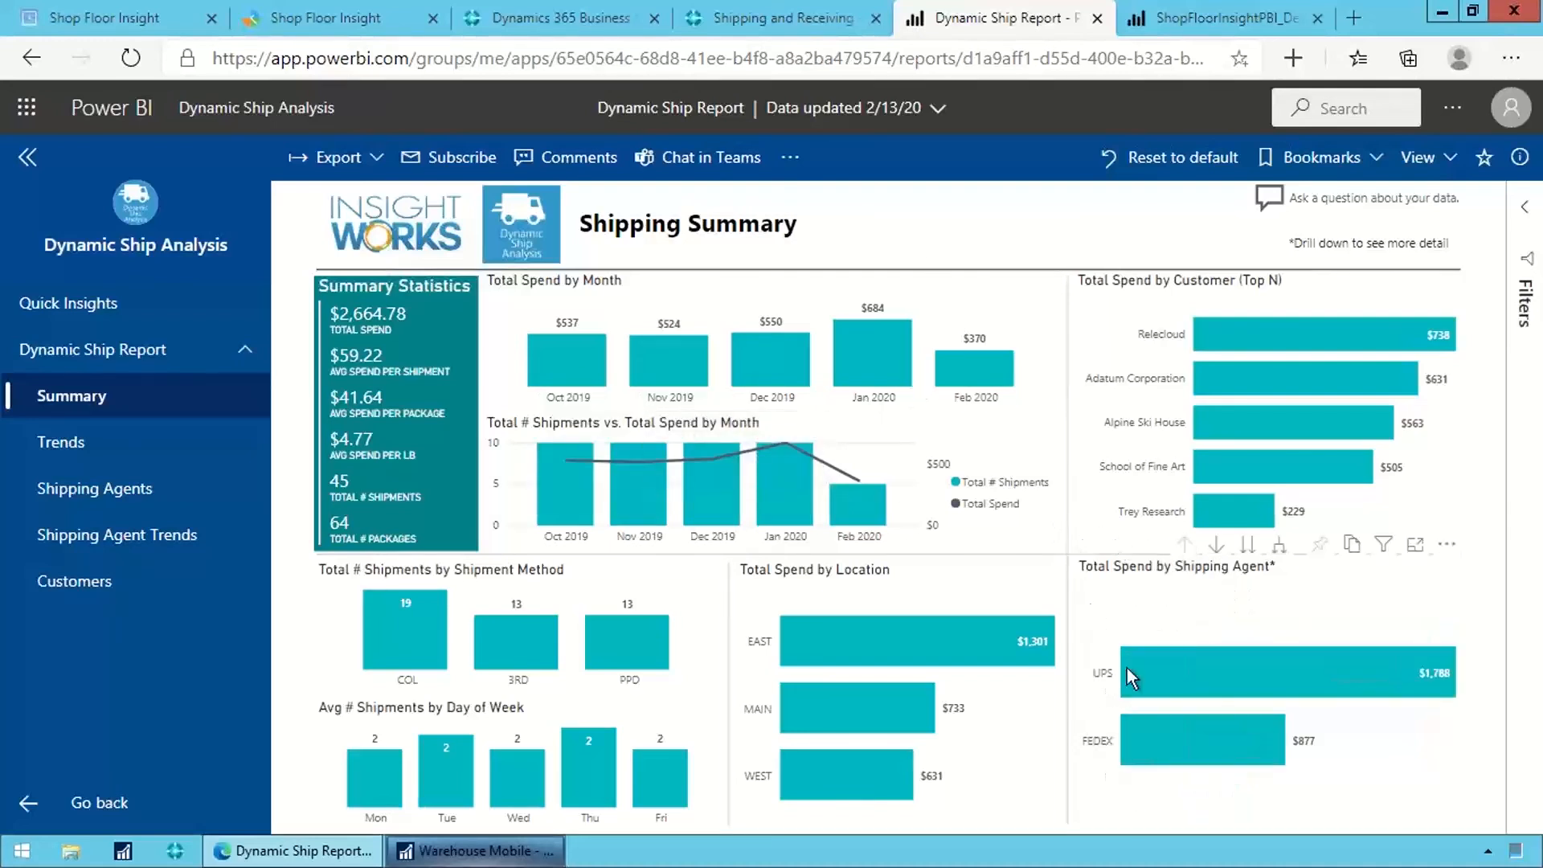
click(1213, 684)
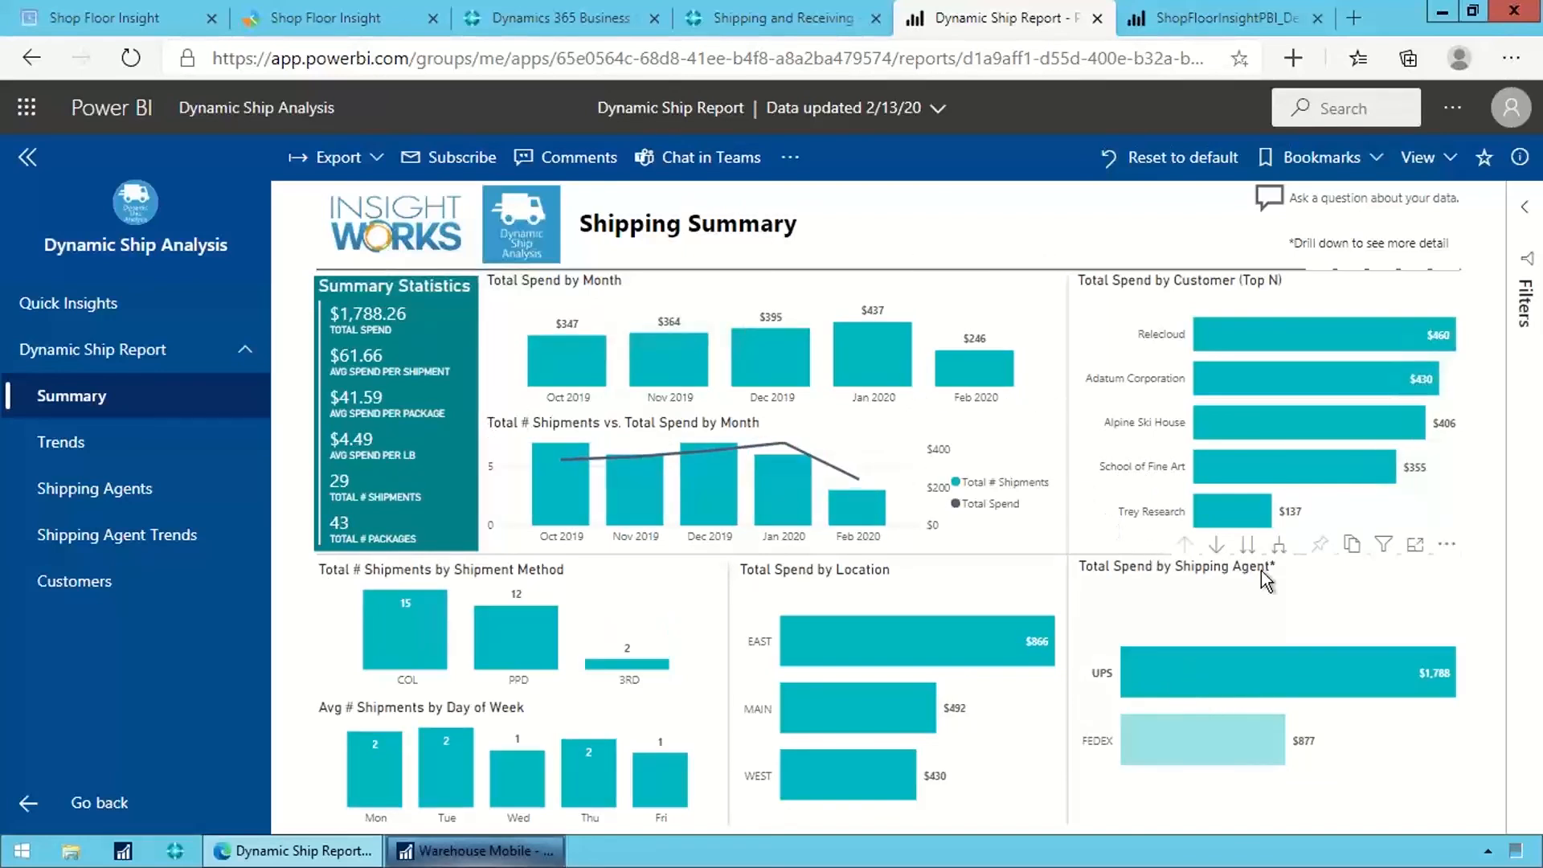
click(1216, 545)
click(1222, 673)
click(1282, 683)
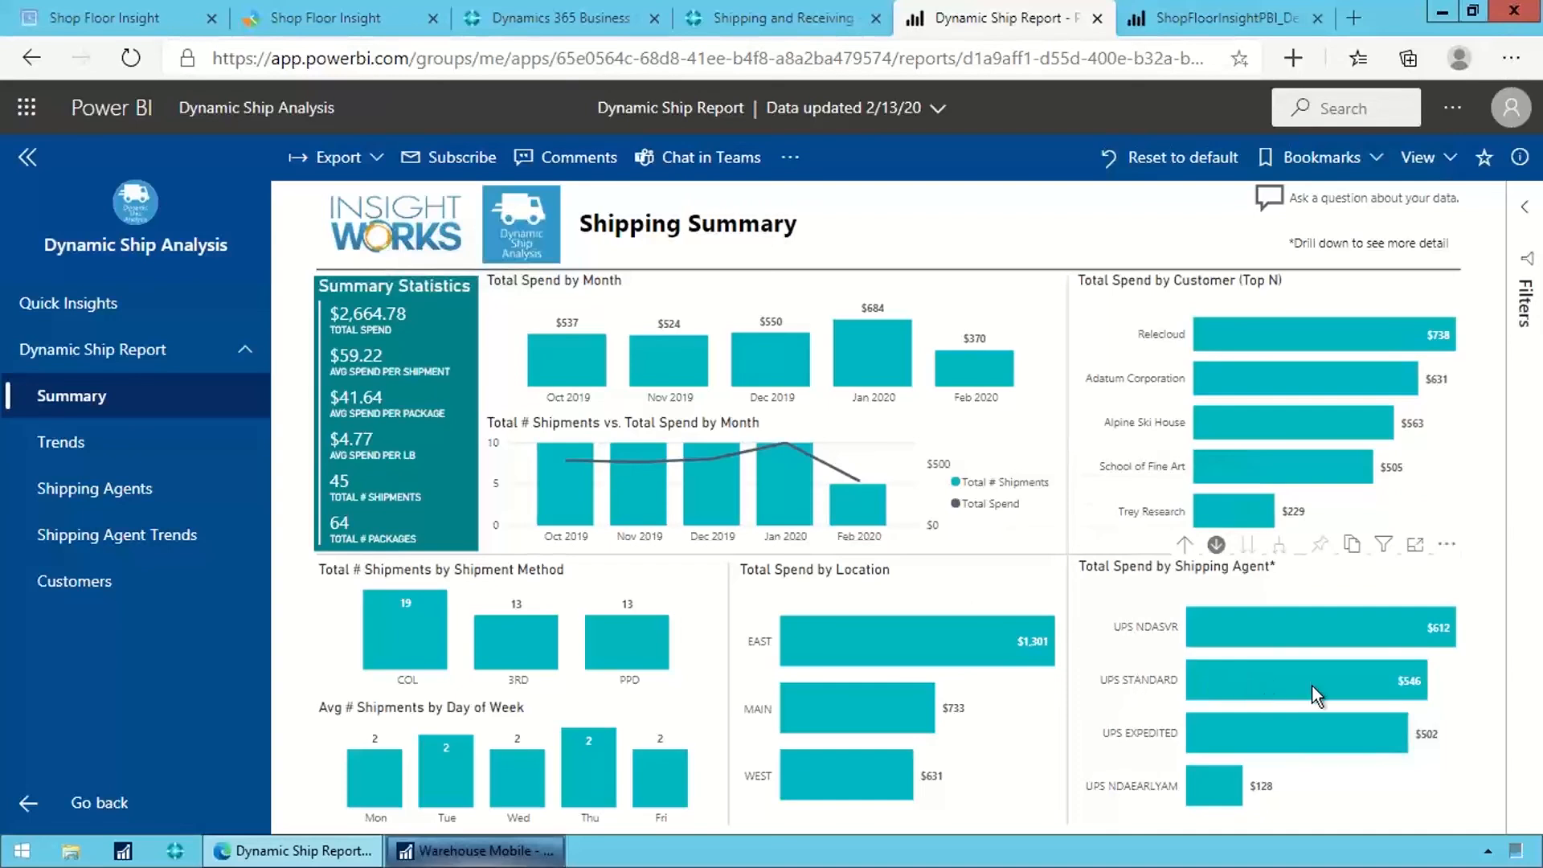
click(1525, 210)
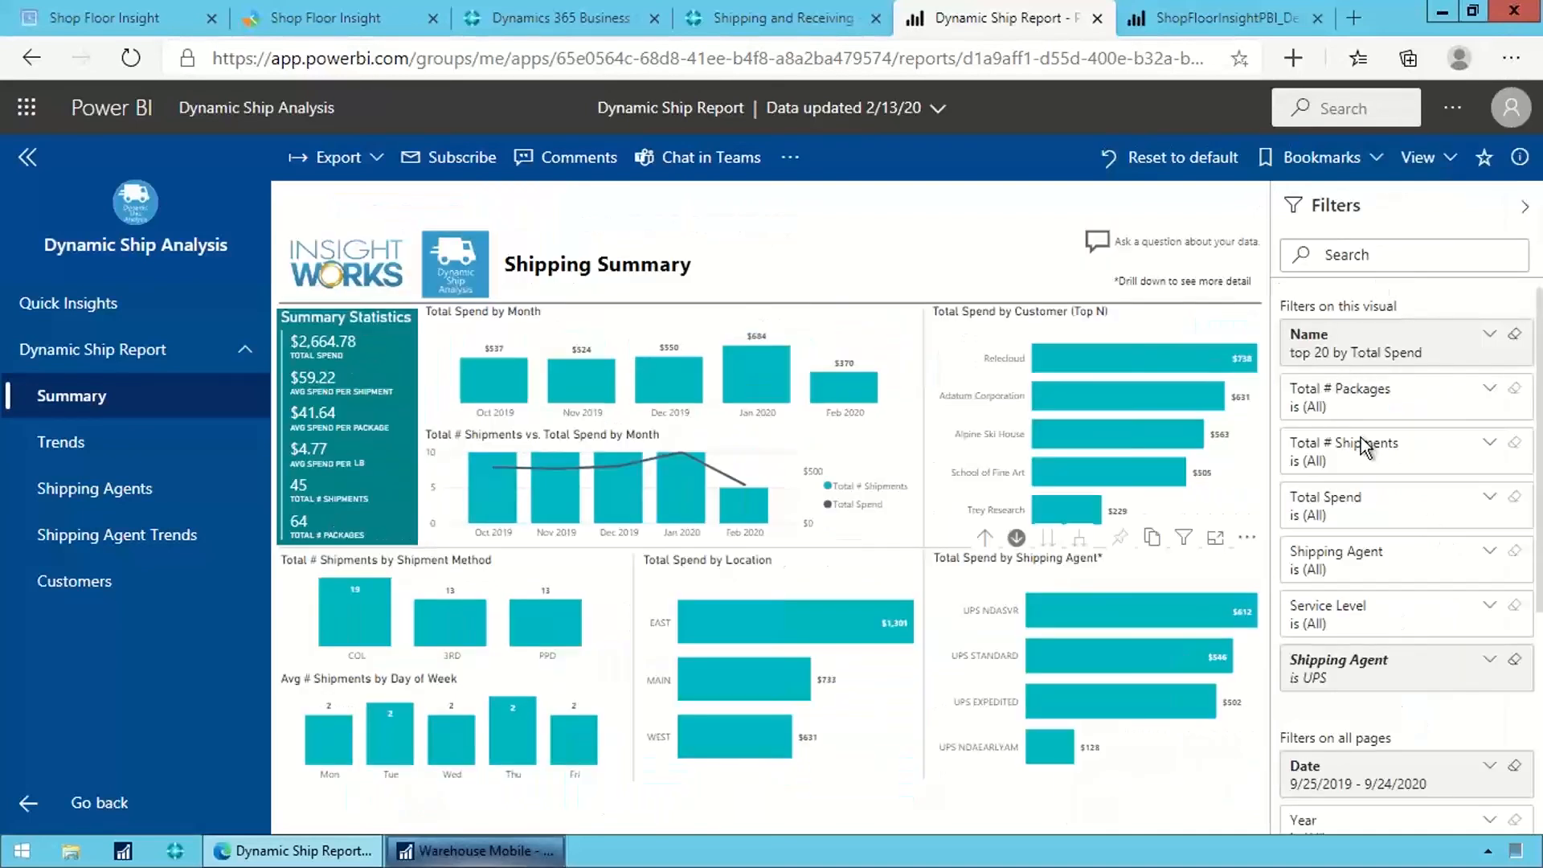
click(1523, 208)
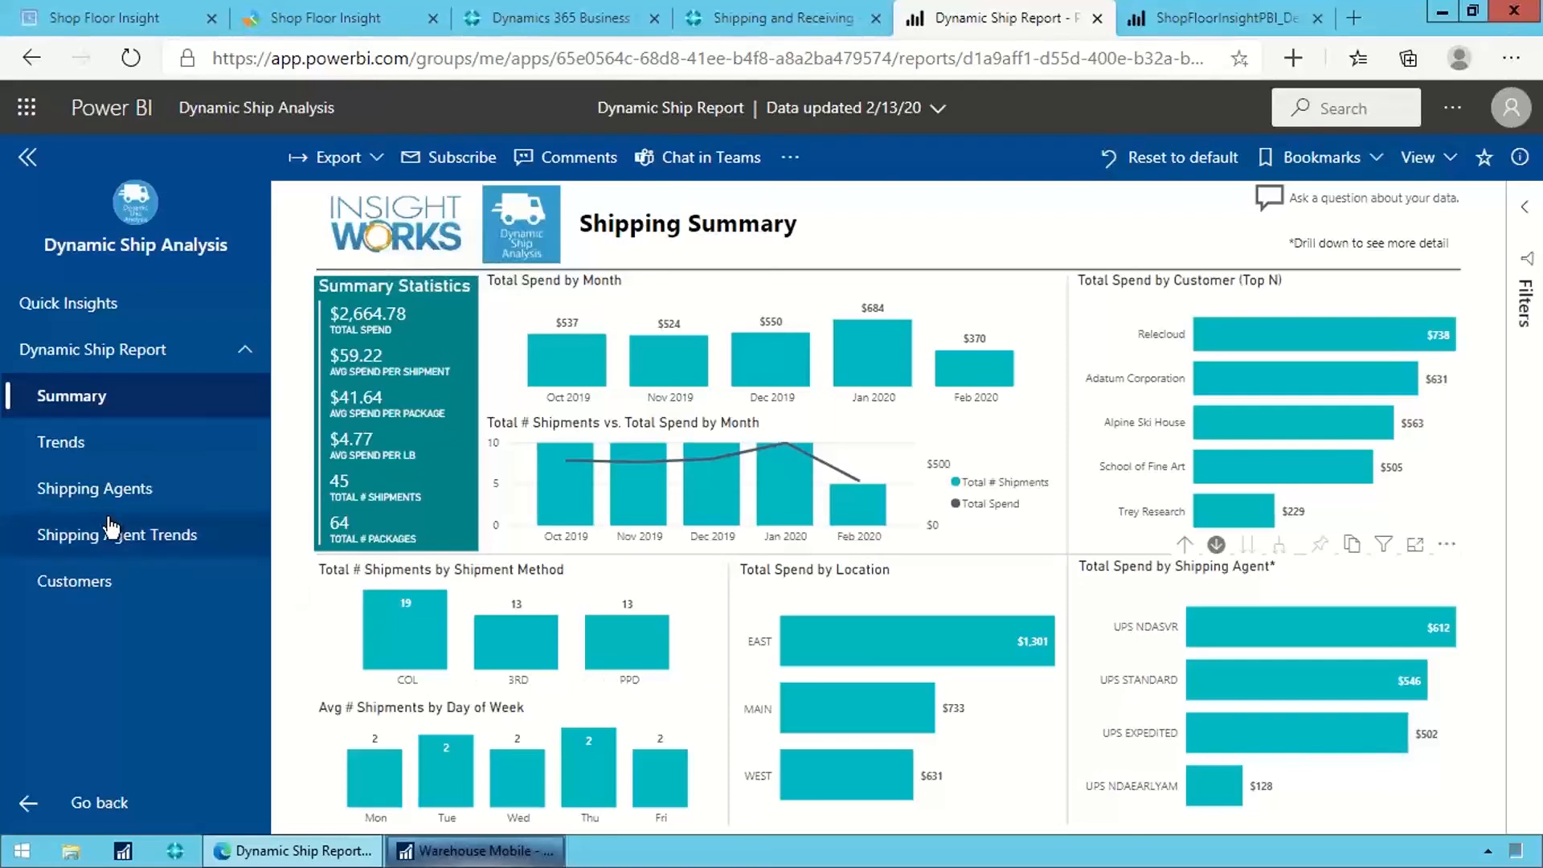
- Examine customer spend and freight profit/loss on the Customers page, and view the Shipping Agent Trends page
click(78, 584)
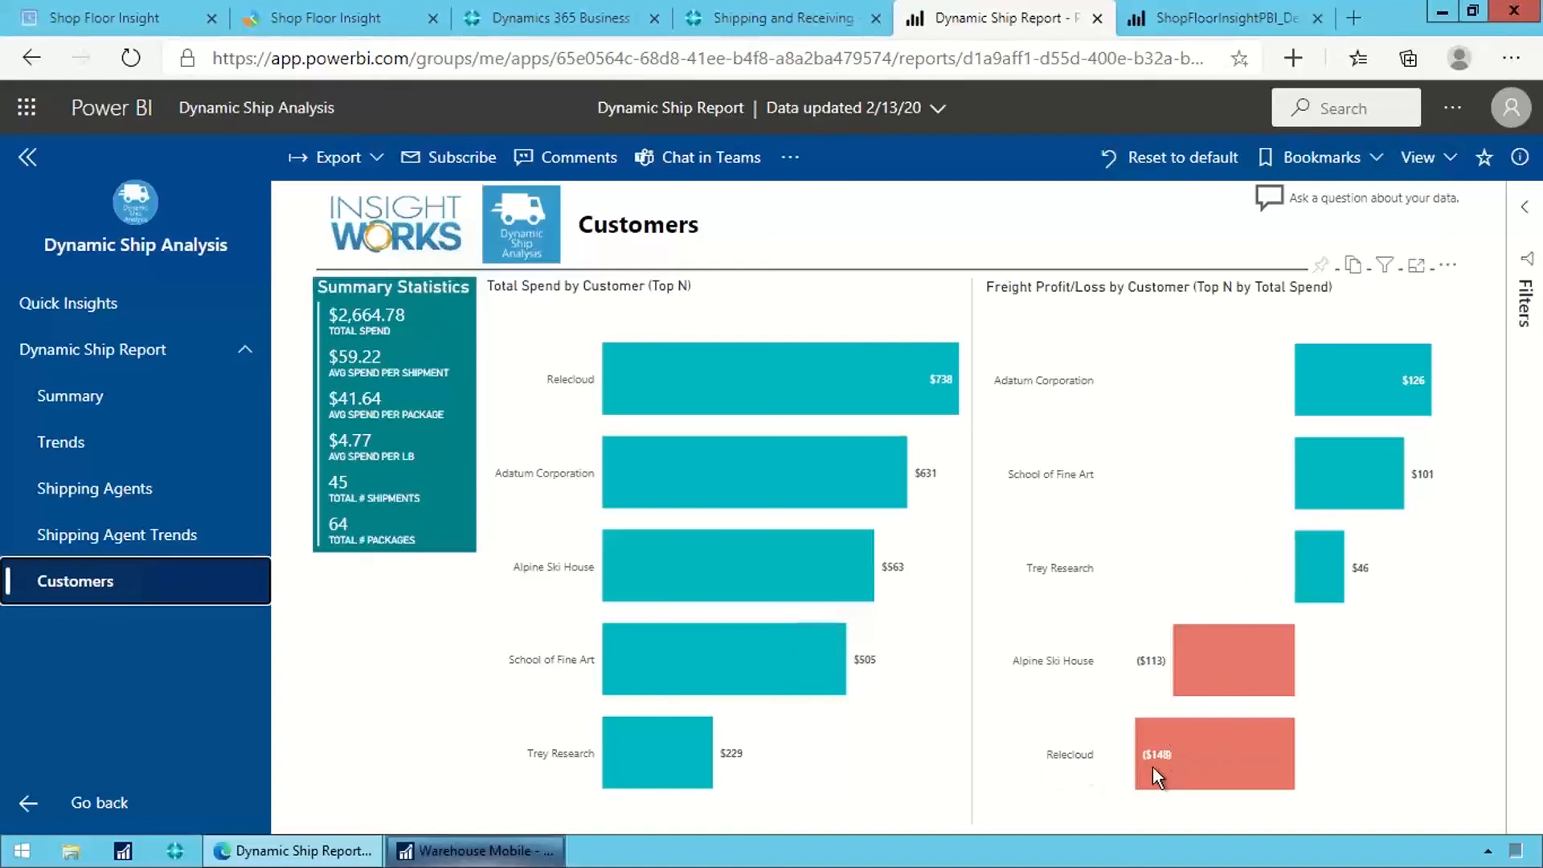
mouse_move(1153, 767)
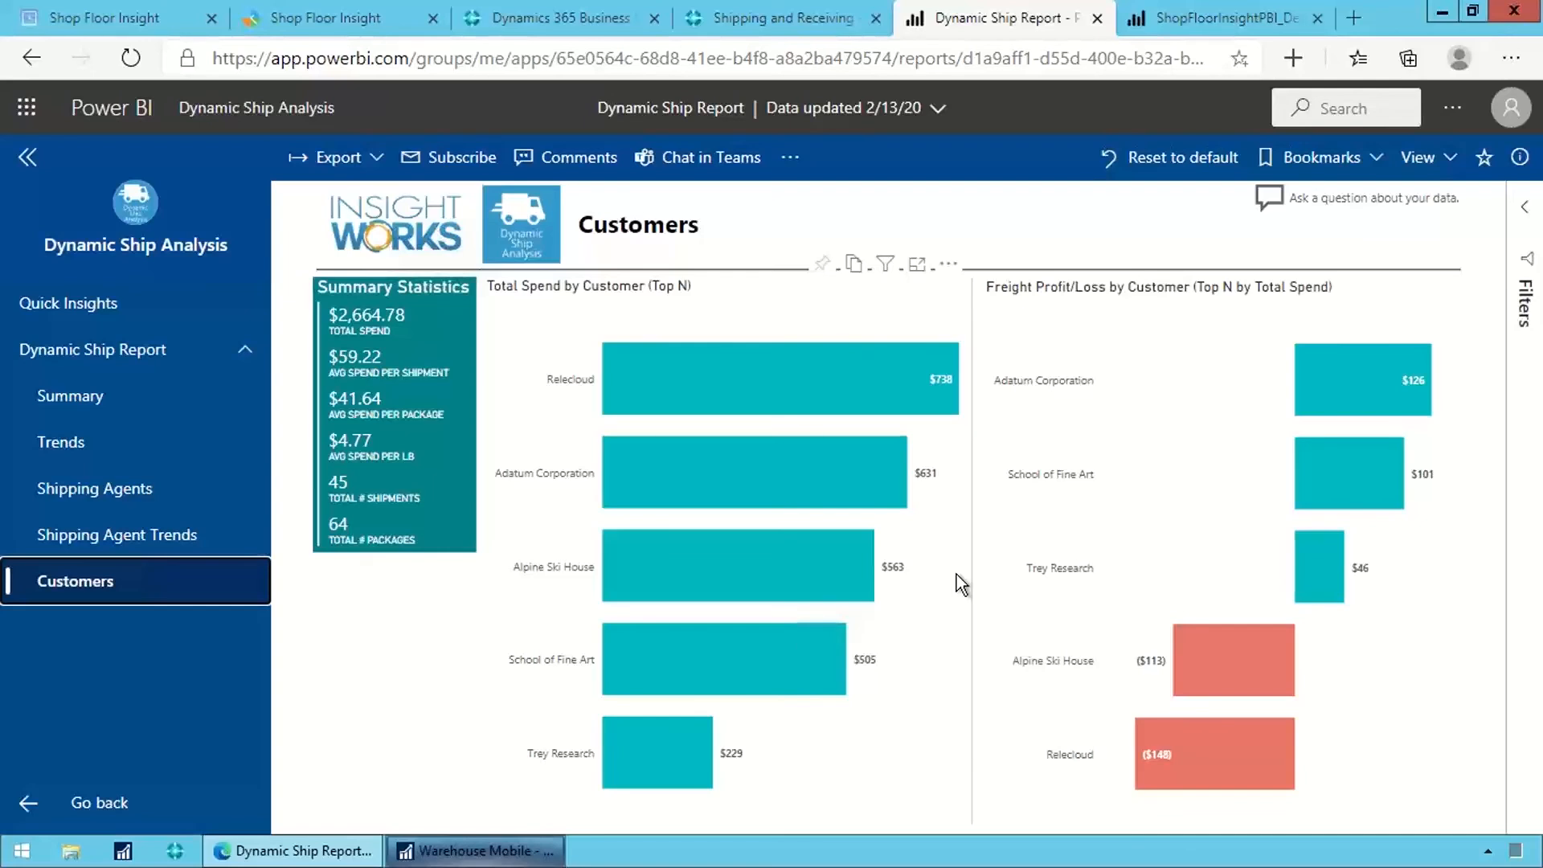
click(178, 534)
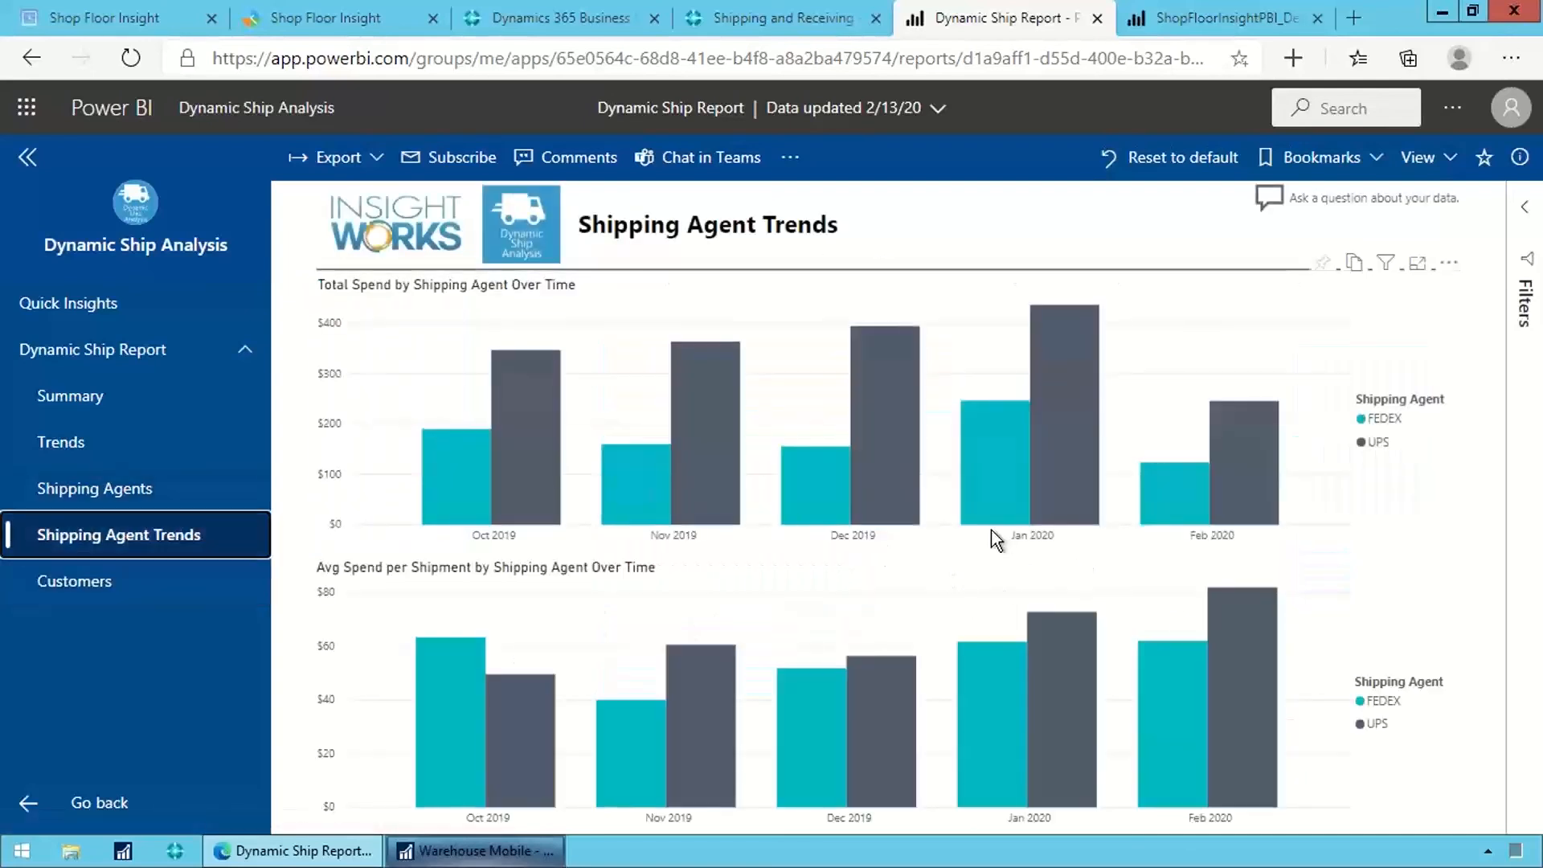
- Switch back to the Business Central sandbox home page of the Demo company
click(750, 21)
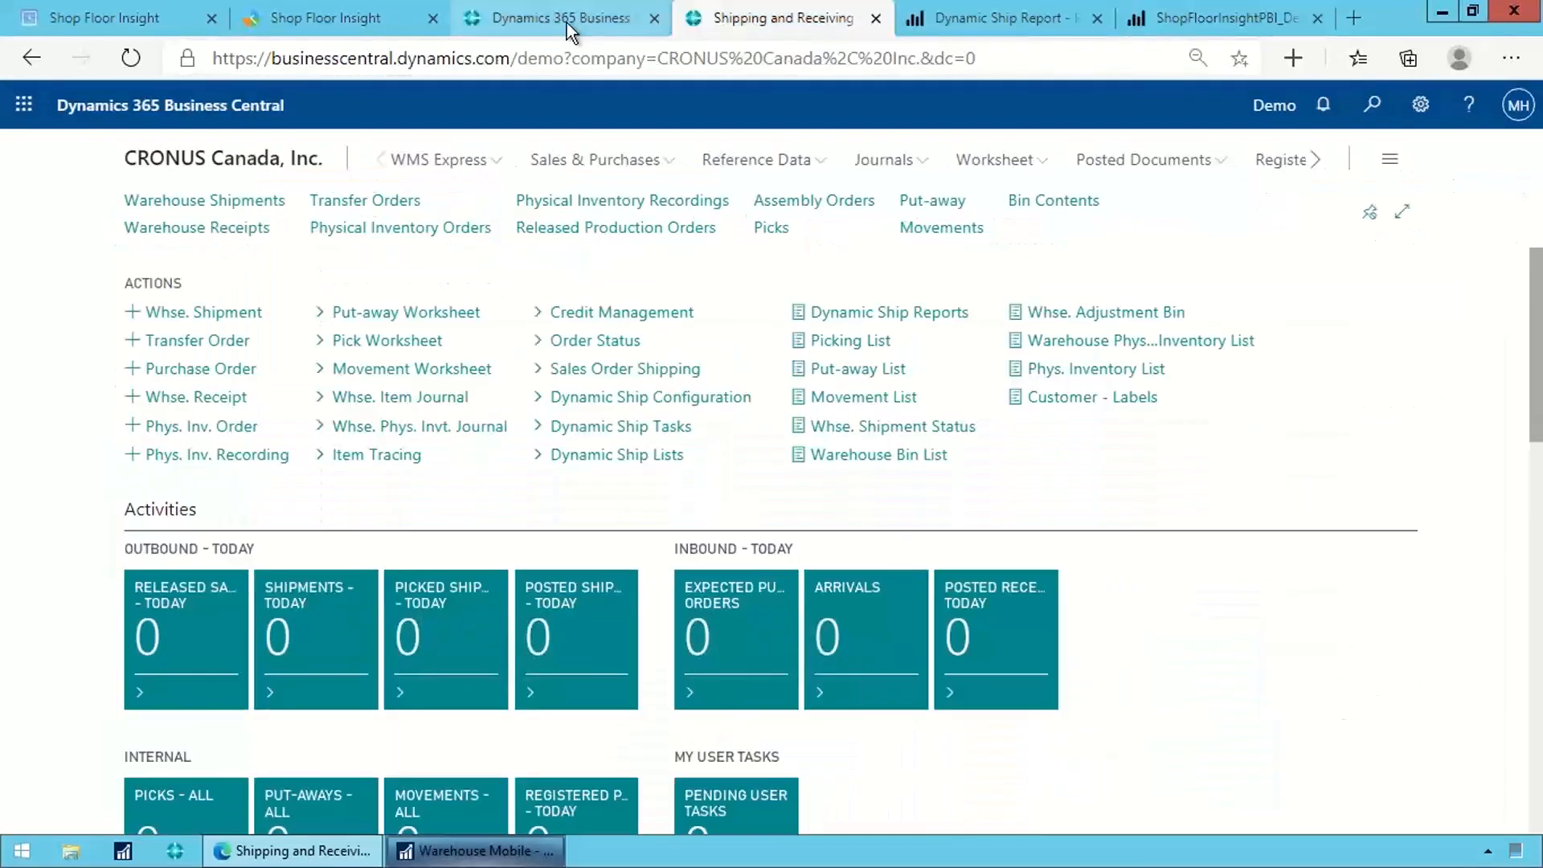
click(567, 24)
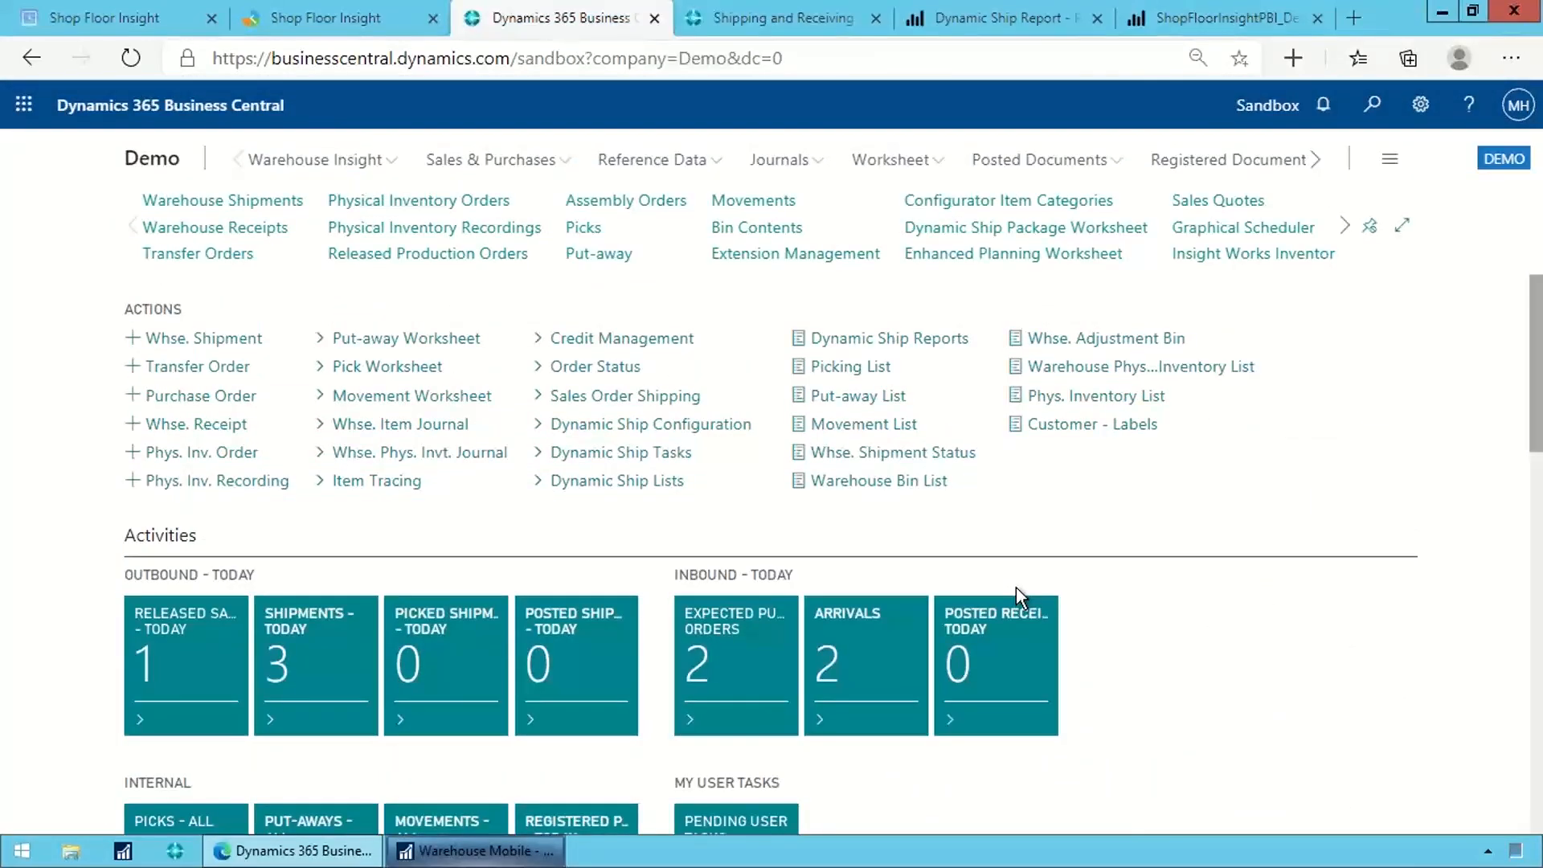